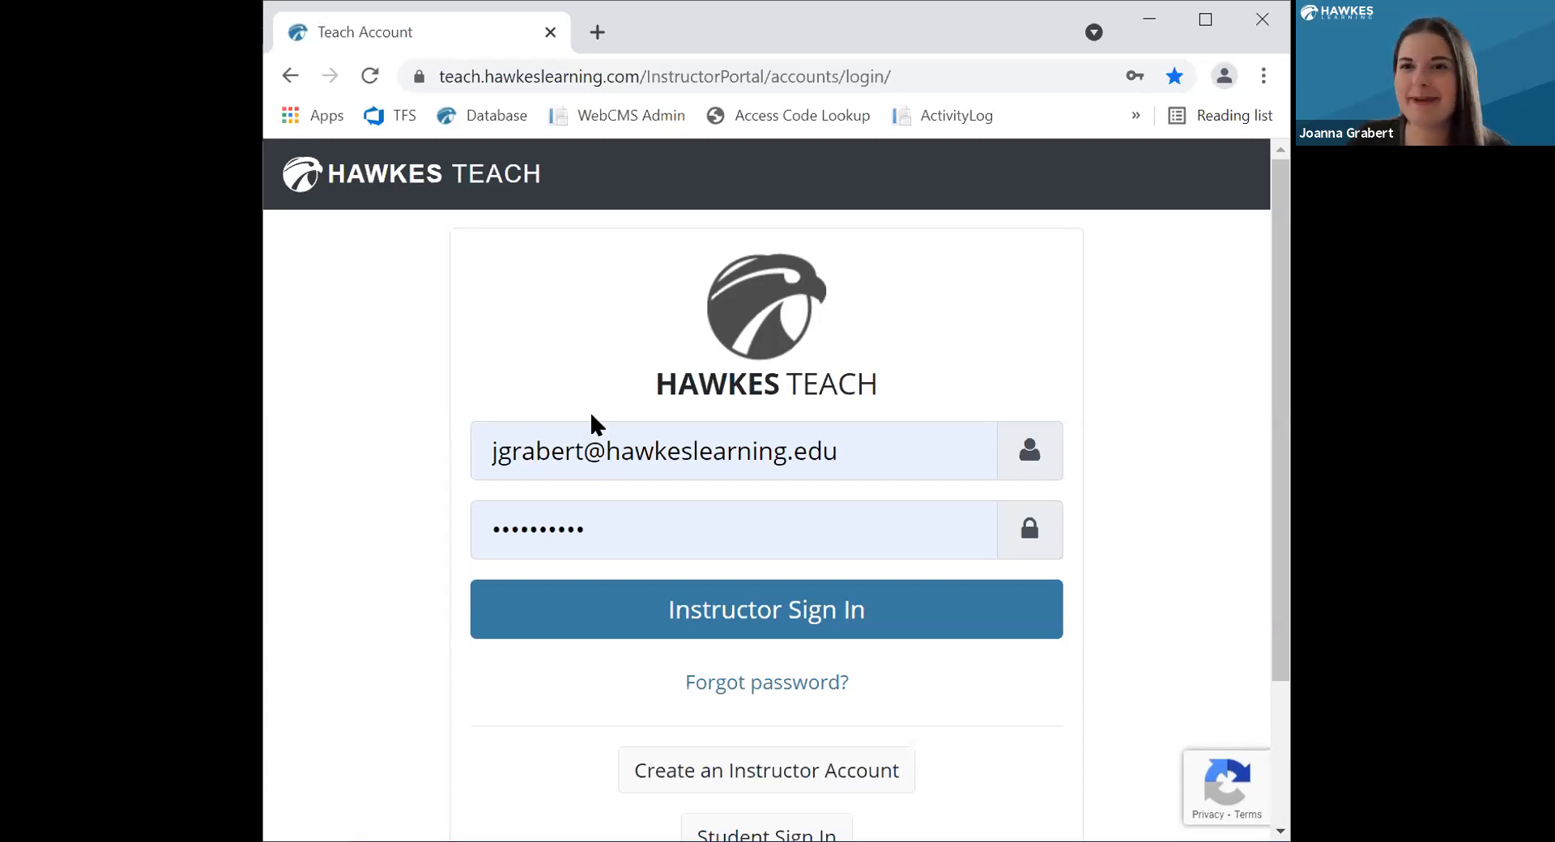
Sign in to the instructor account and open the Math 1332 course
left_click(751, 622)
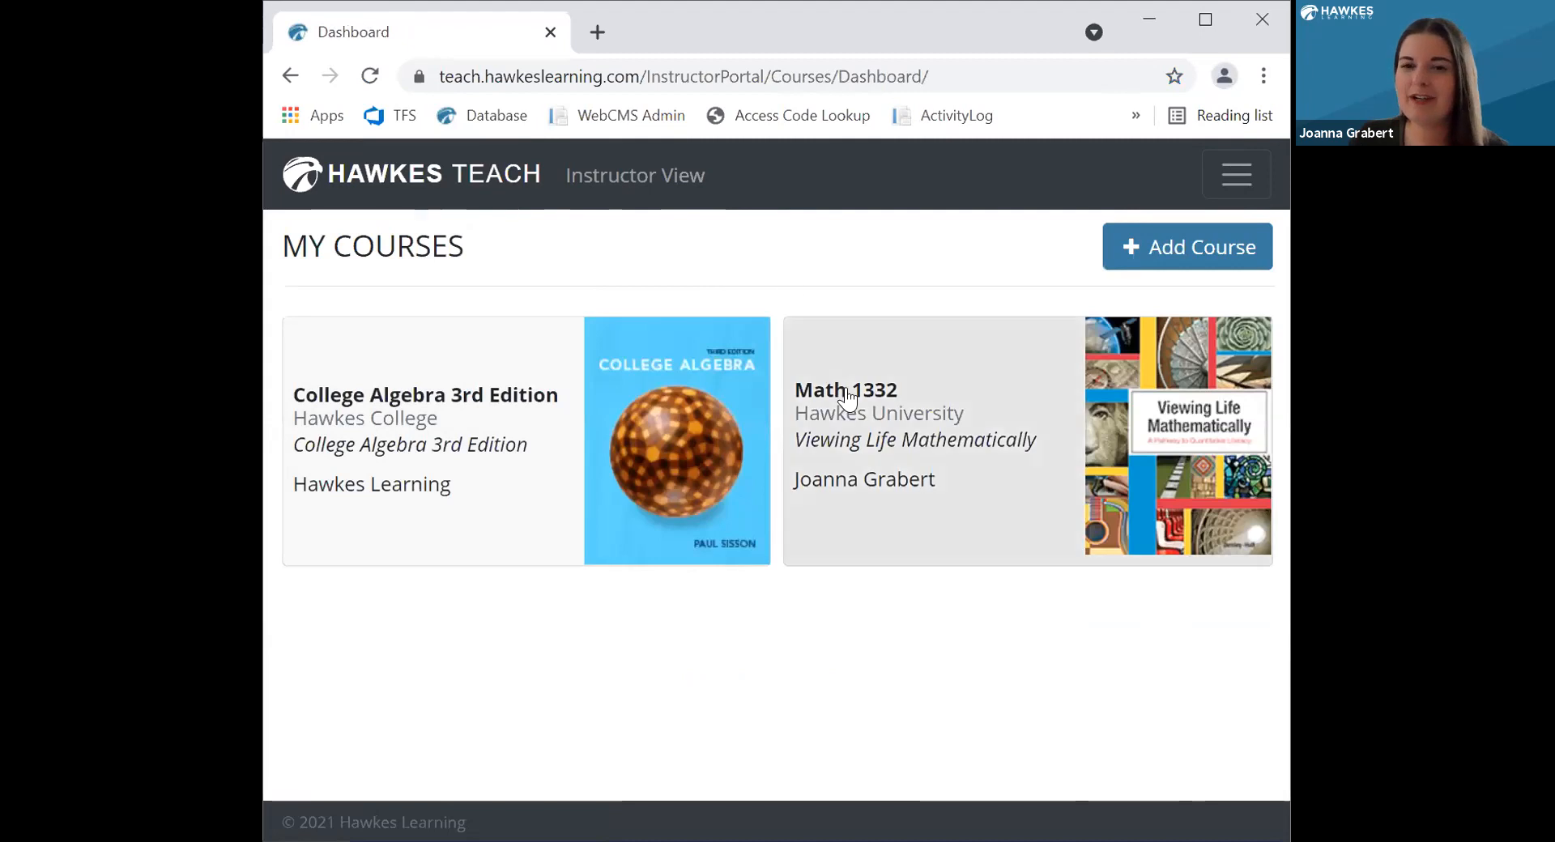
left_click(873, 445)
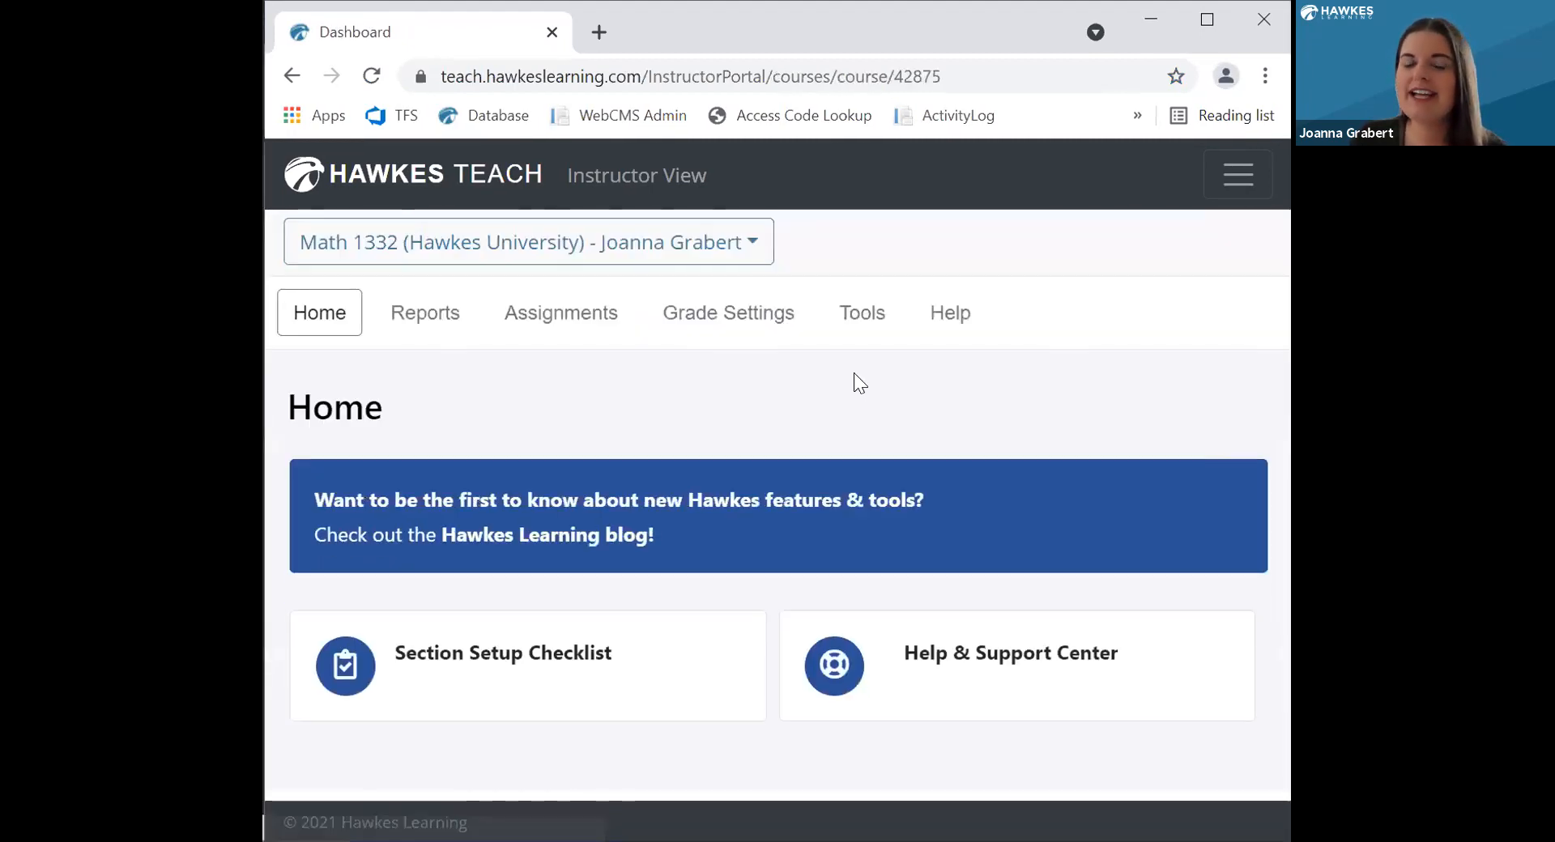
Archive the course grade book with the description "Spring 2021"
left_click(857, 318)
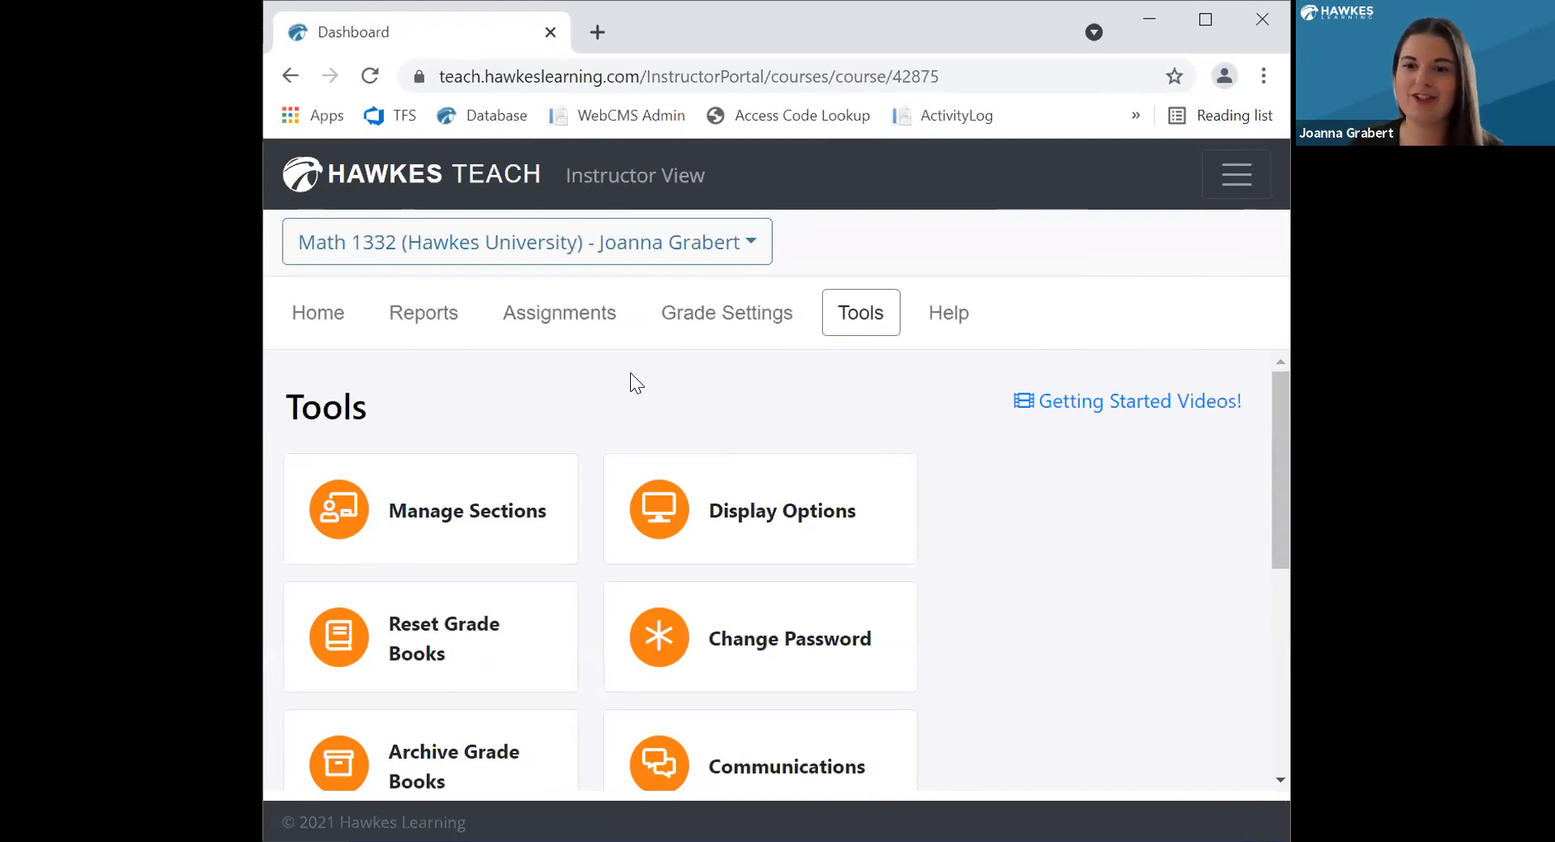
scroll(616, 393, "down", 3)
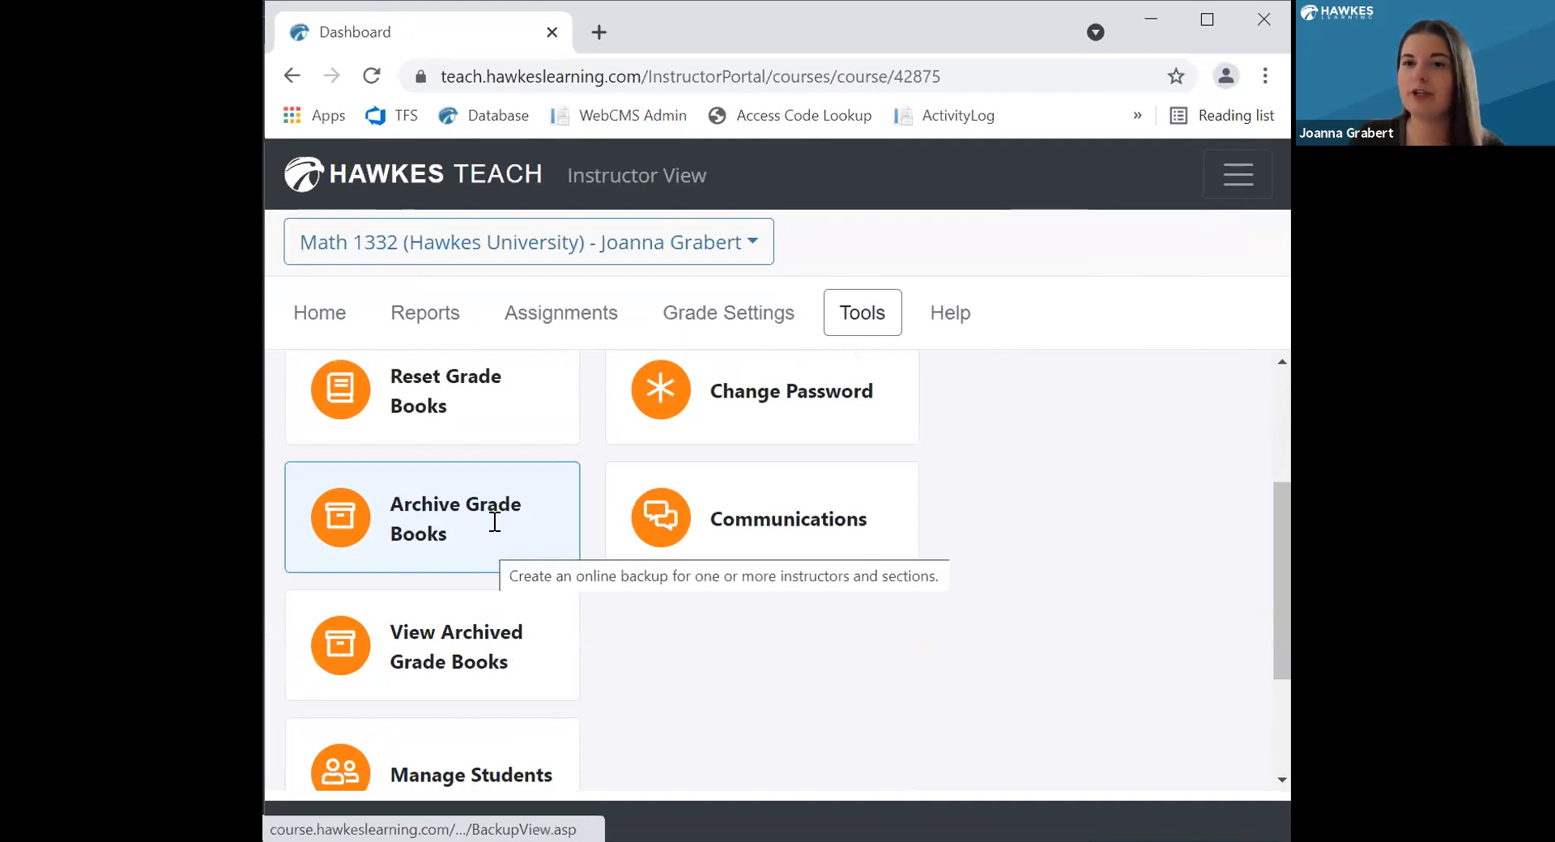
left_click(494, 522)
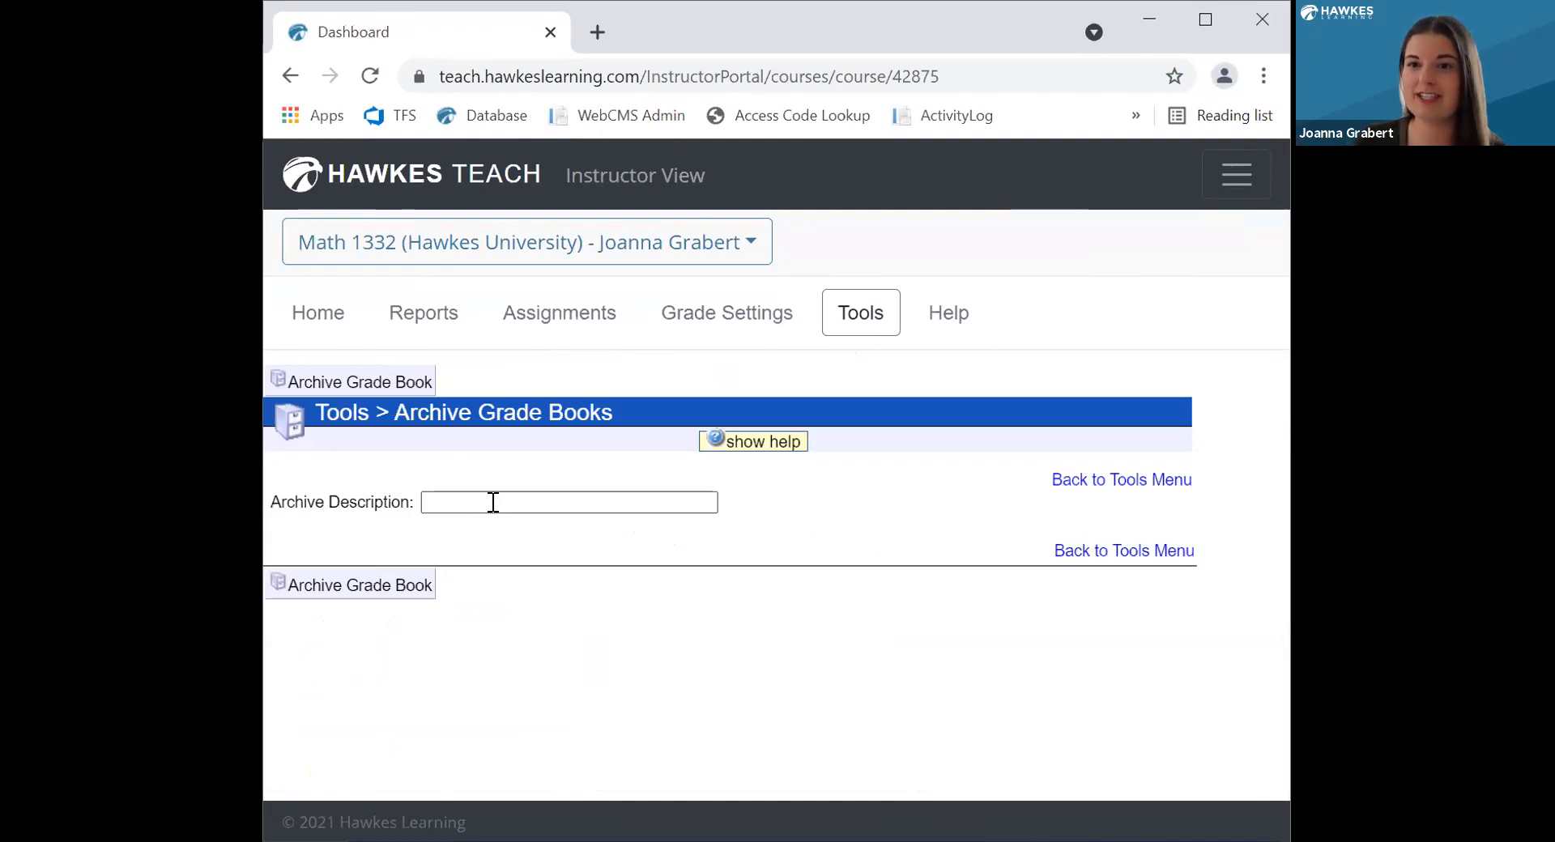
left_click(491, 502)
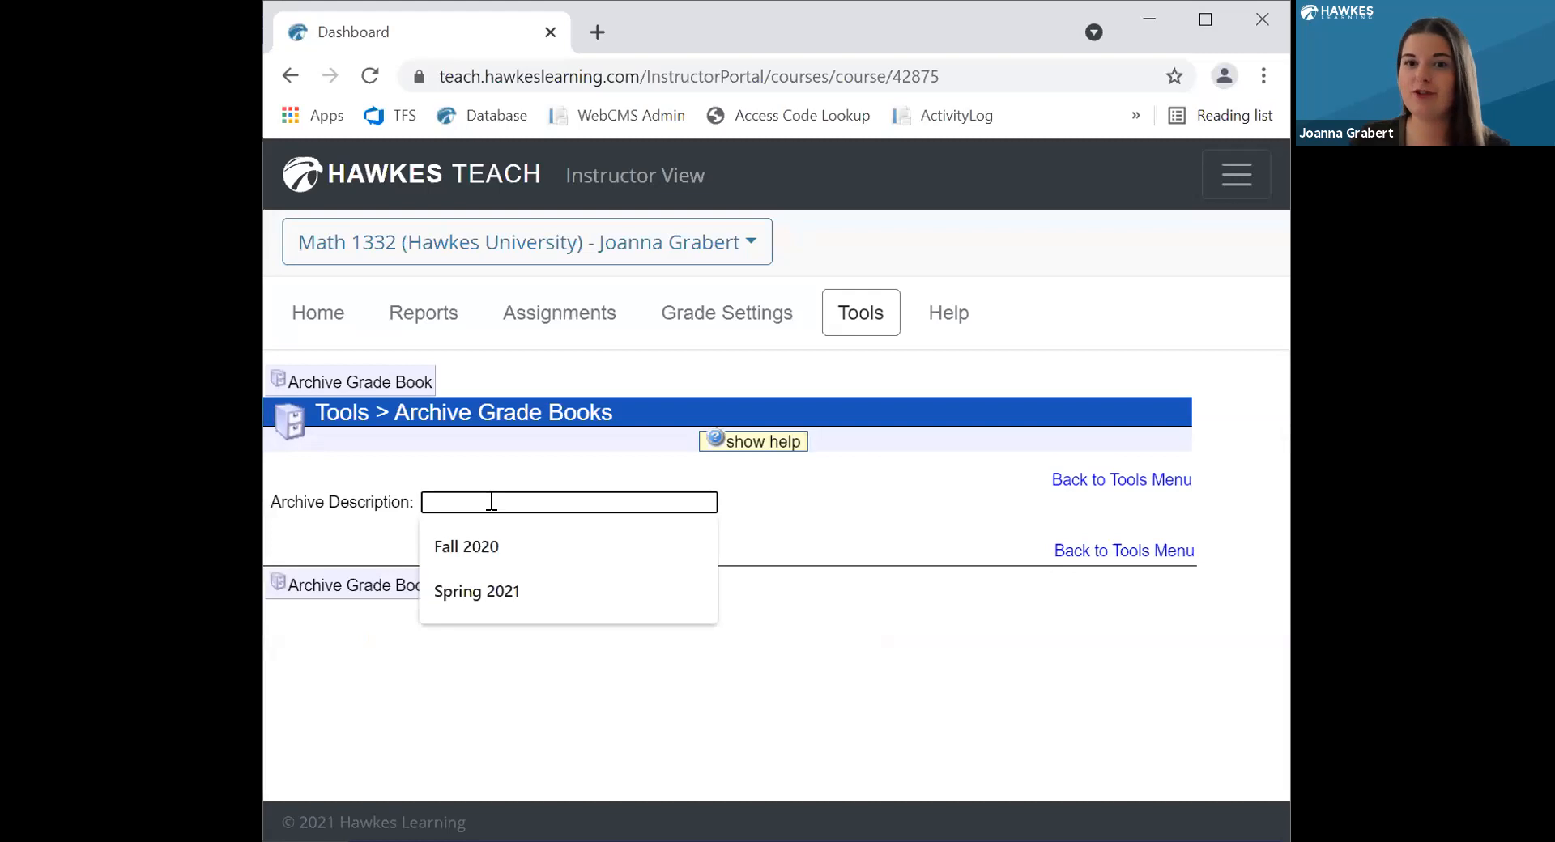
left_click(501, 590)
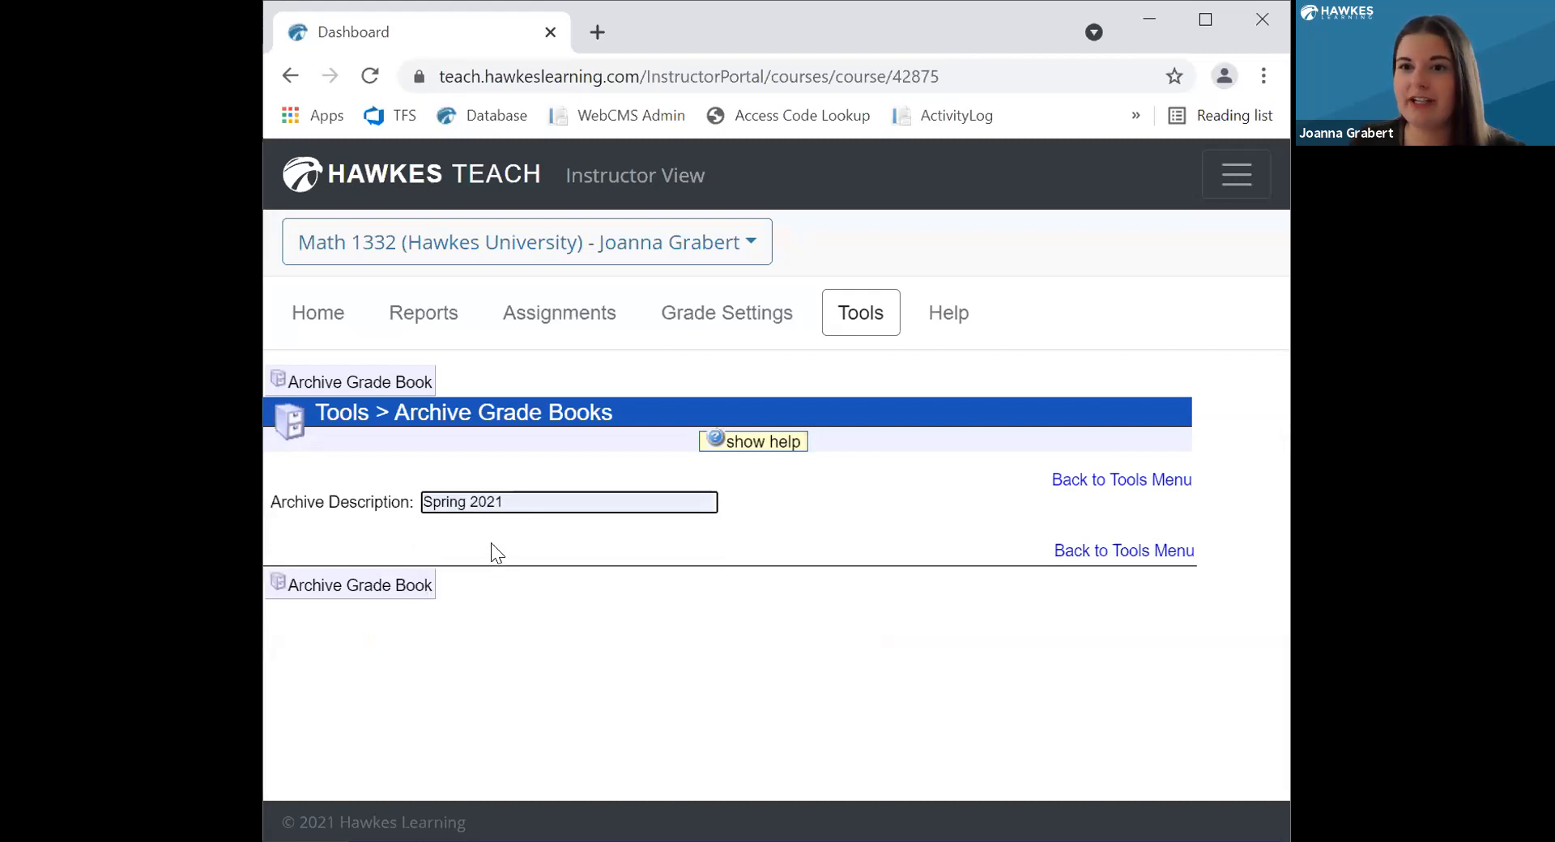
left_click(403, 592)
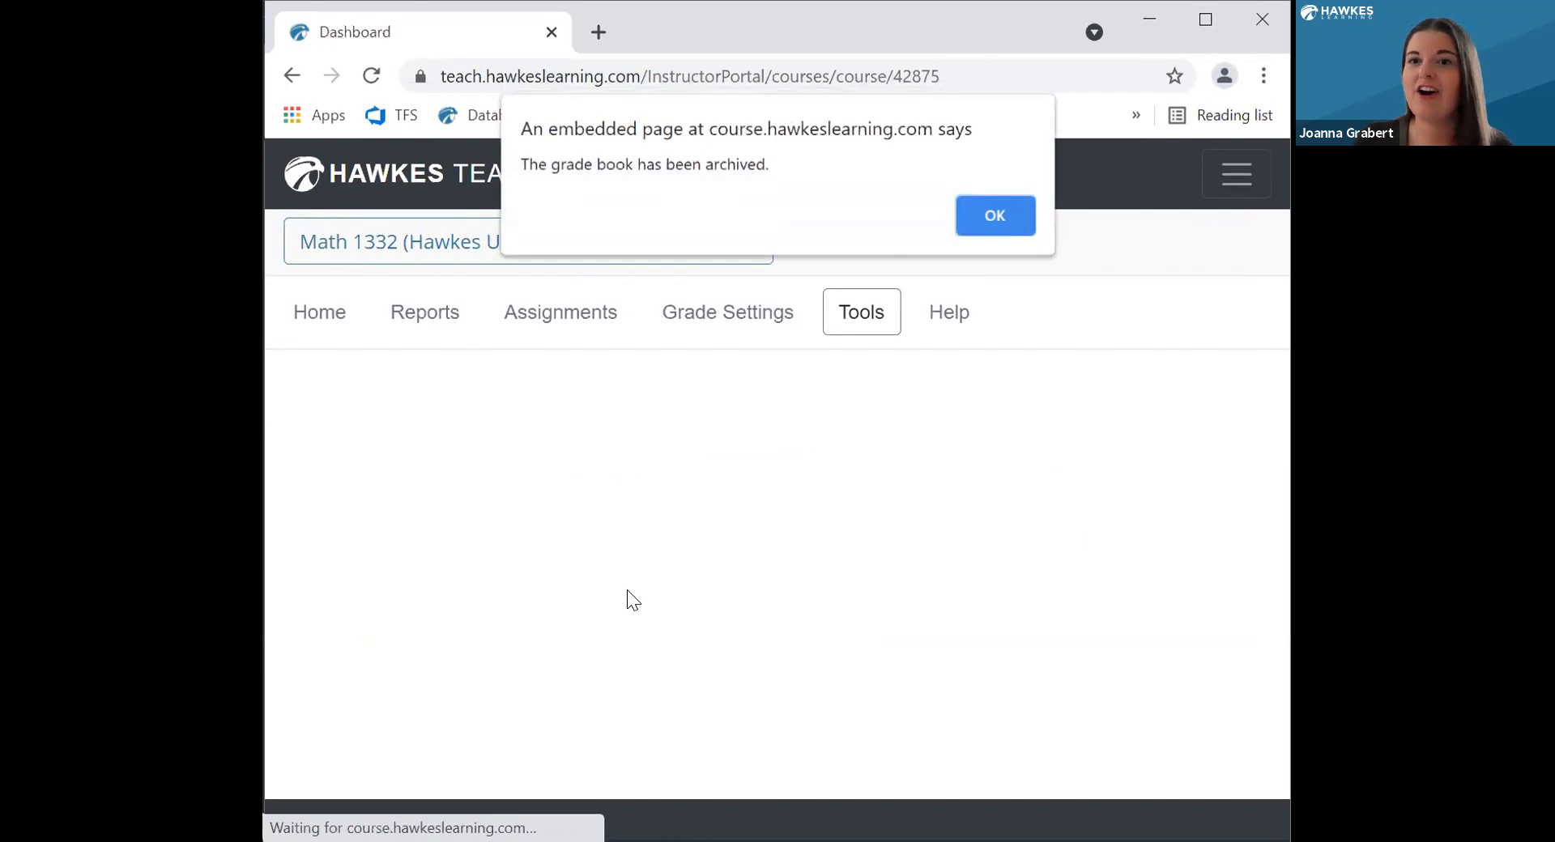
left_click(964, 222)
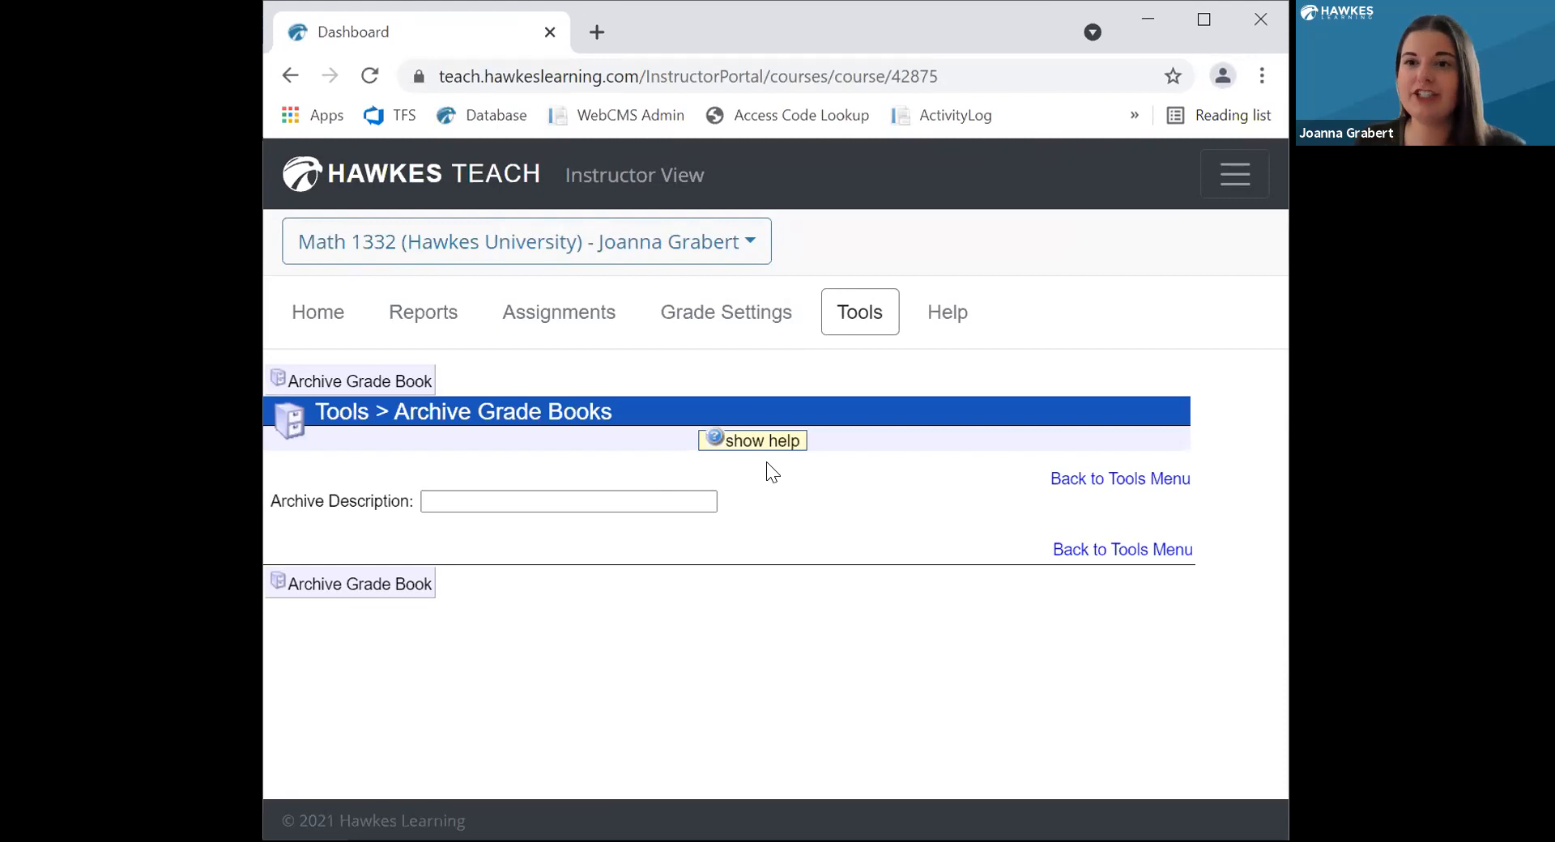
Set up a grade book reset that removes LMS associations from the Spring 2021 section, without running it
left_click(850, 331)
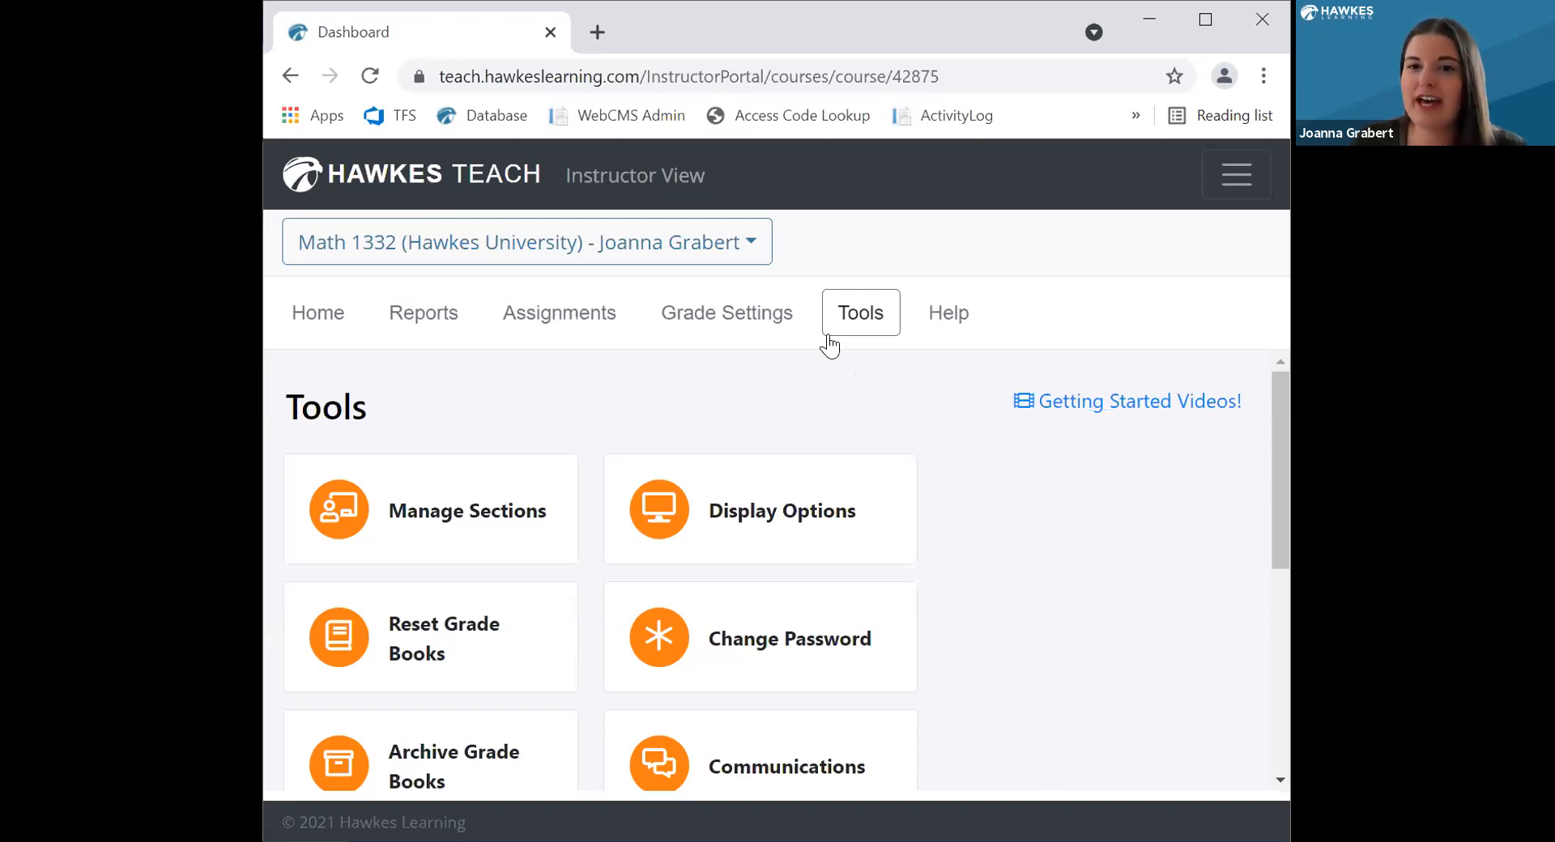
left_click(494, 639)
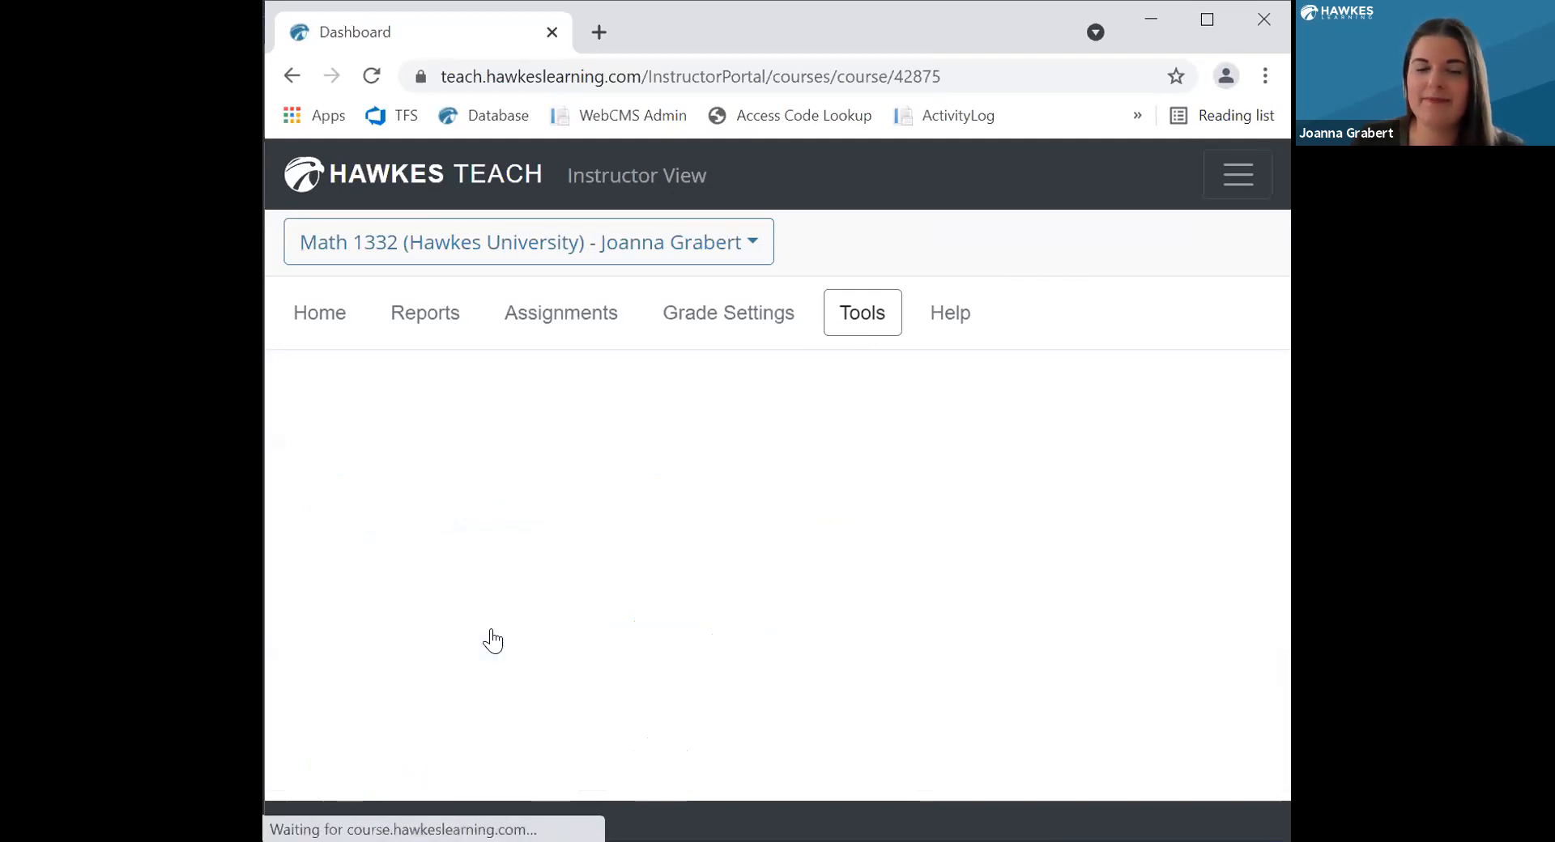
scroll(495, 575, "down", 2)
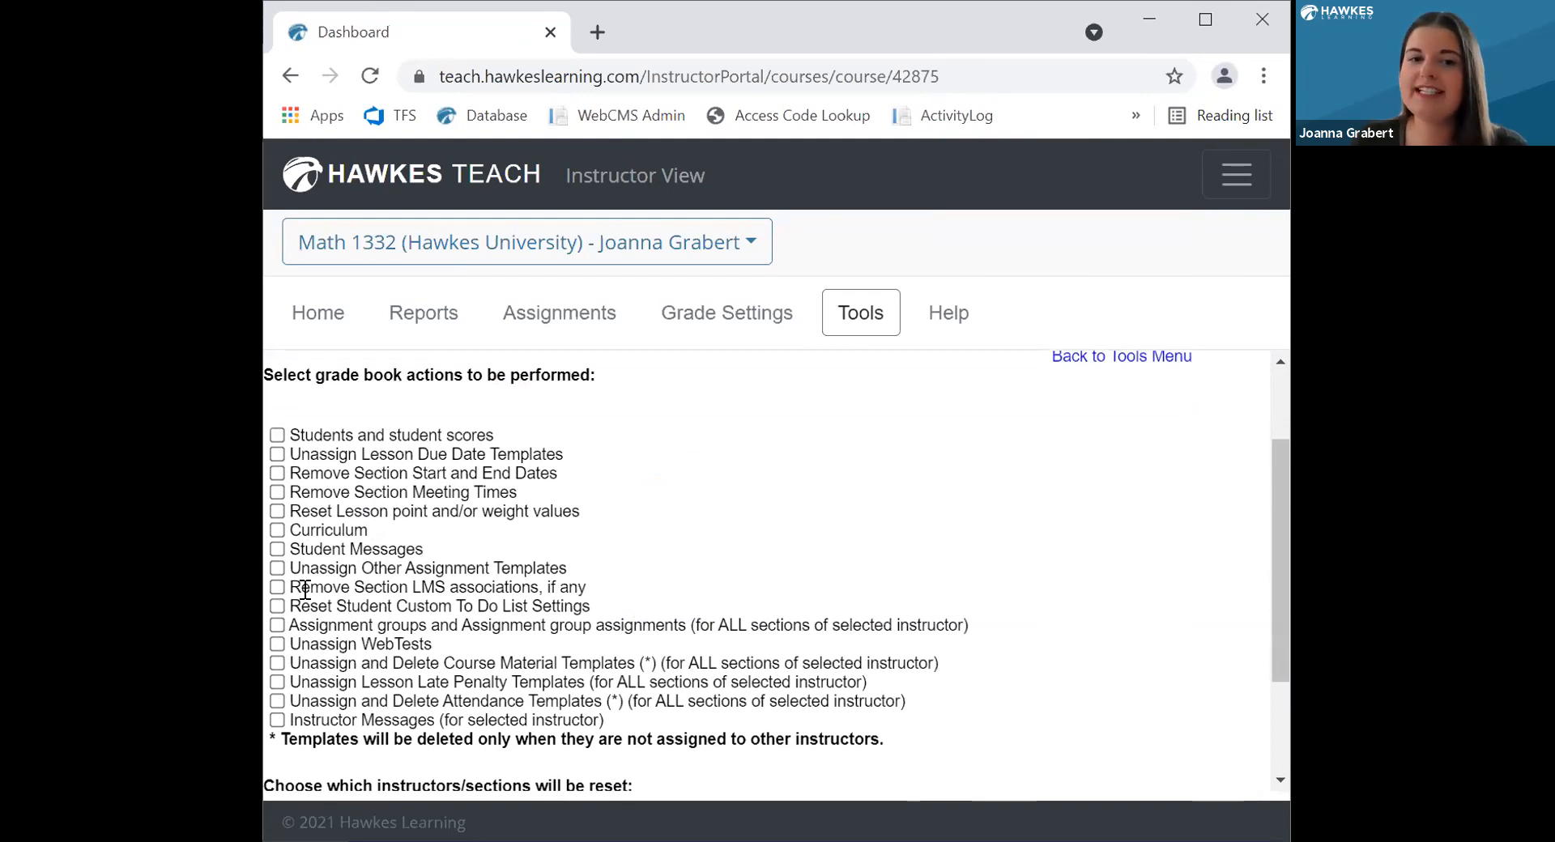
left_click(277, 589)
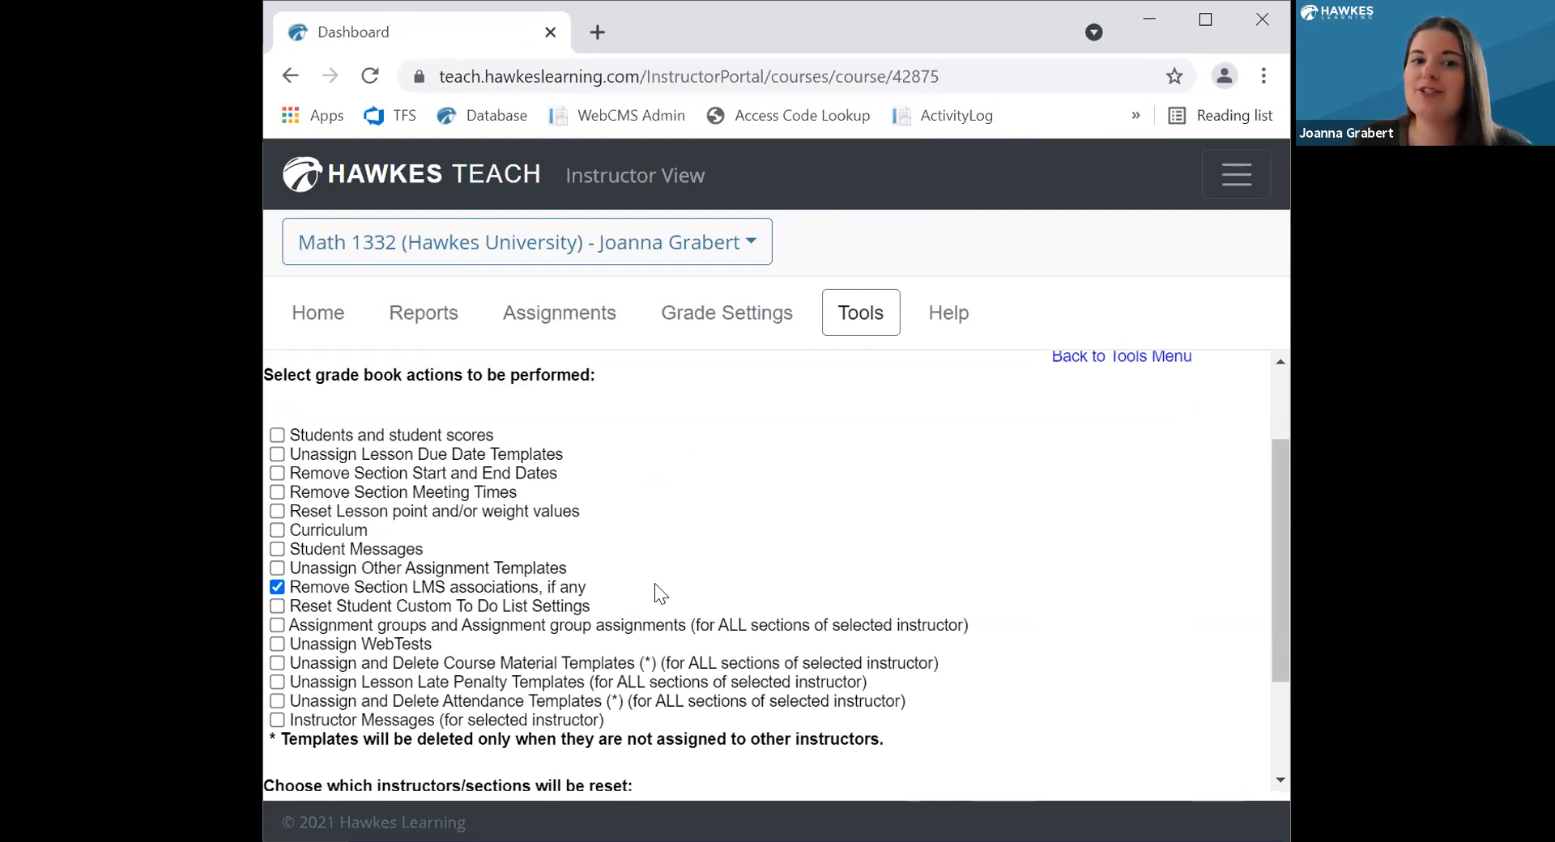
scroll(671, 574, "down", 2)
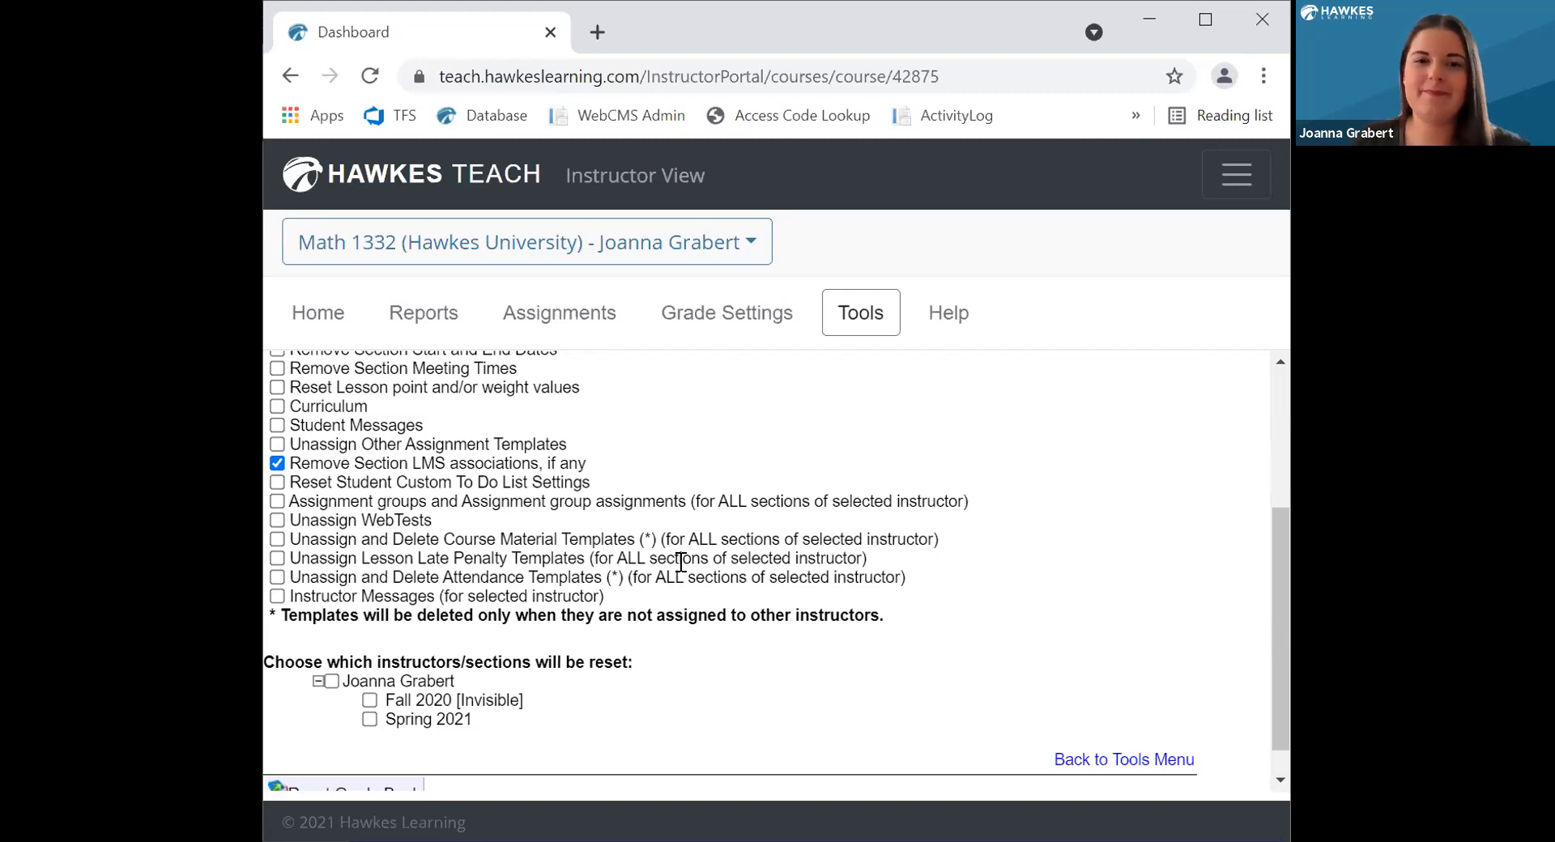
scroll(430, 672, "down", 1)
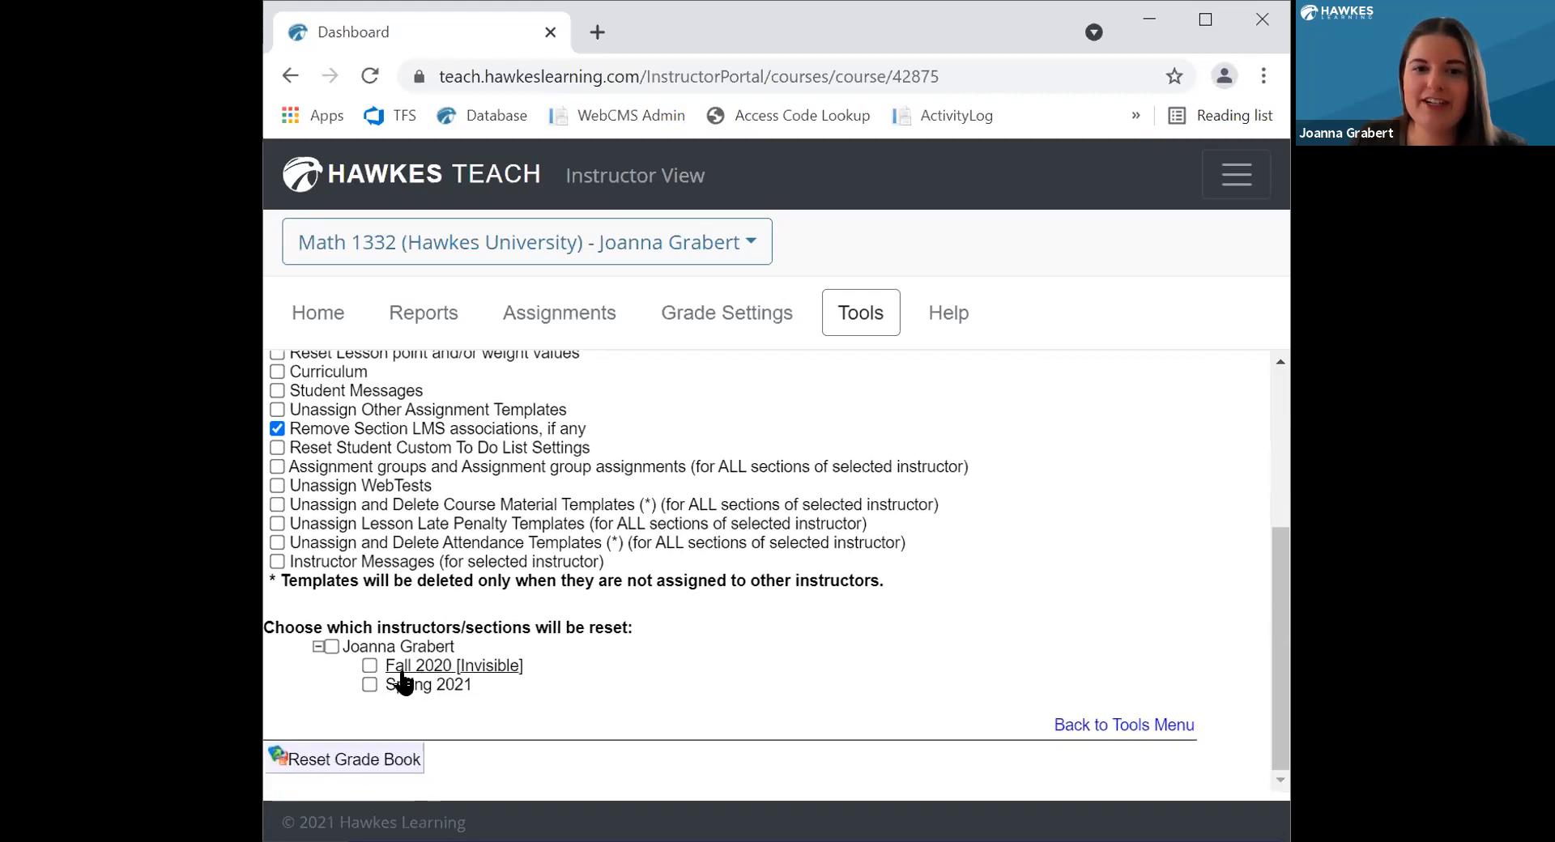
left_click(370, 686)
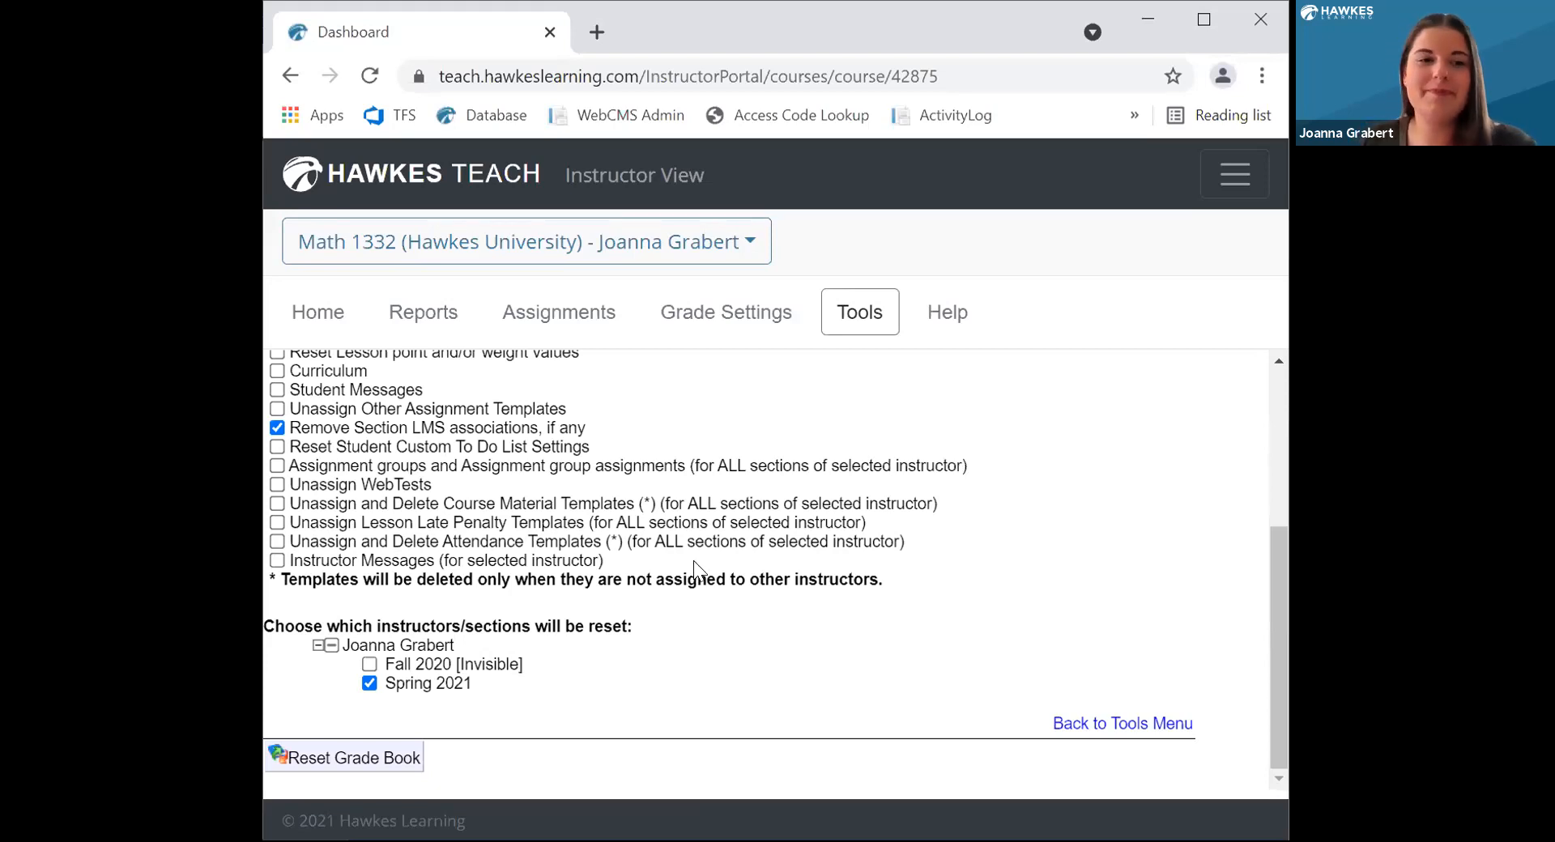
scroll(709, 547, "up", 1)
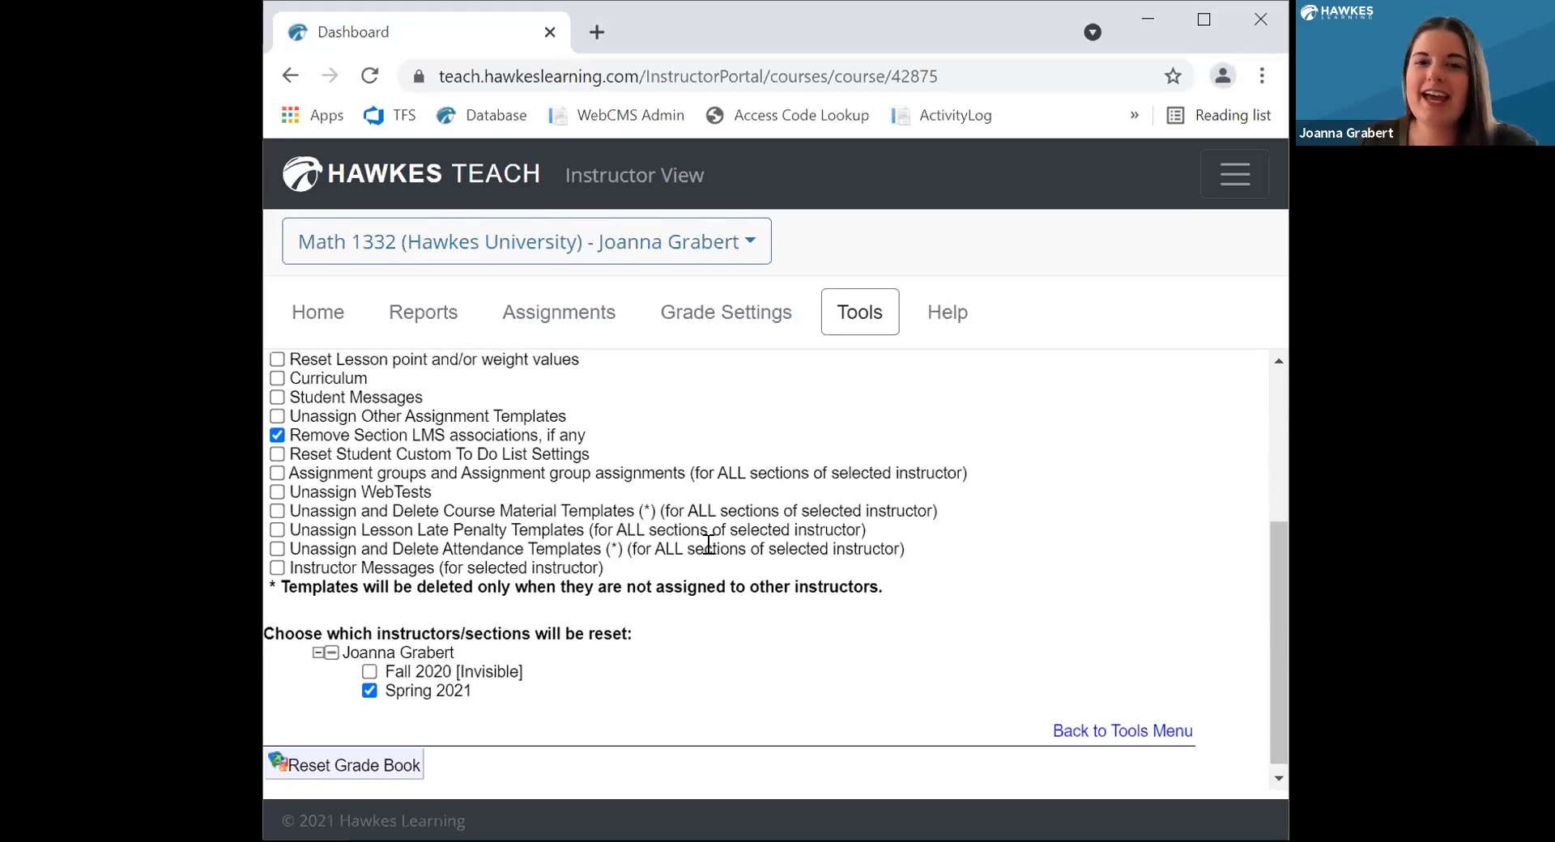
Start adding a new course section named "MATH 1332-05 Summer 2021"
left_click(860, 328)
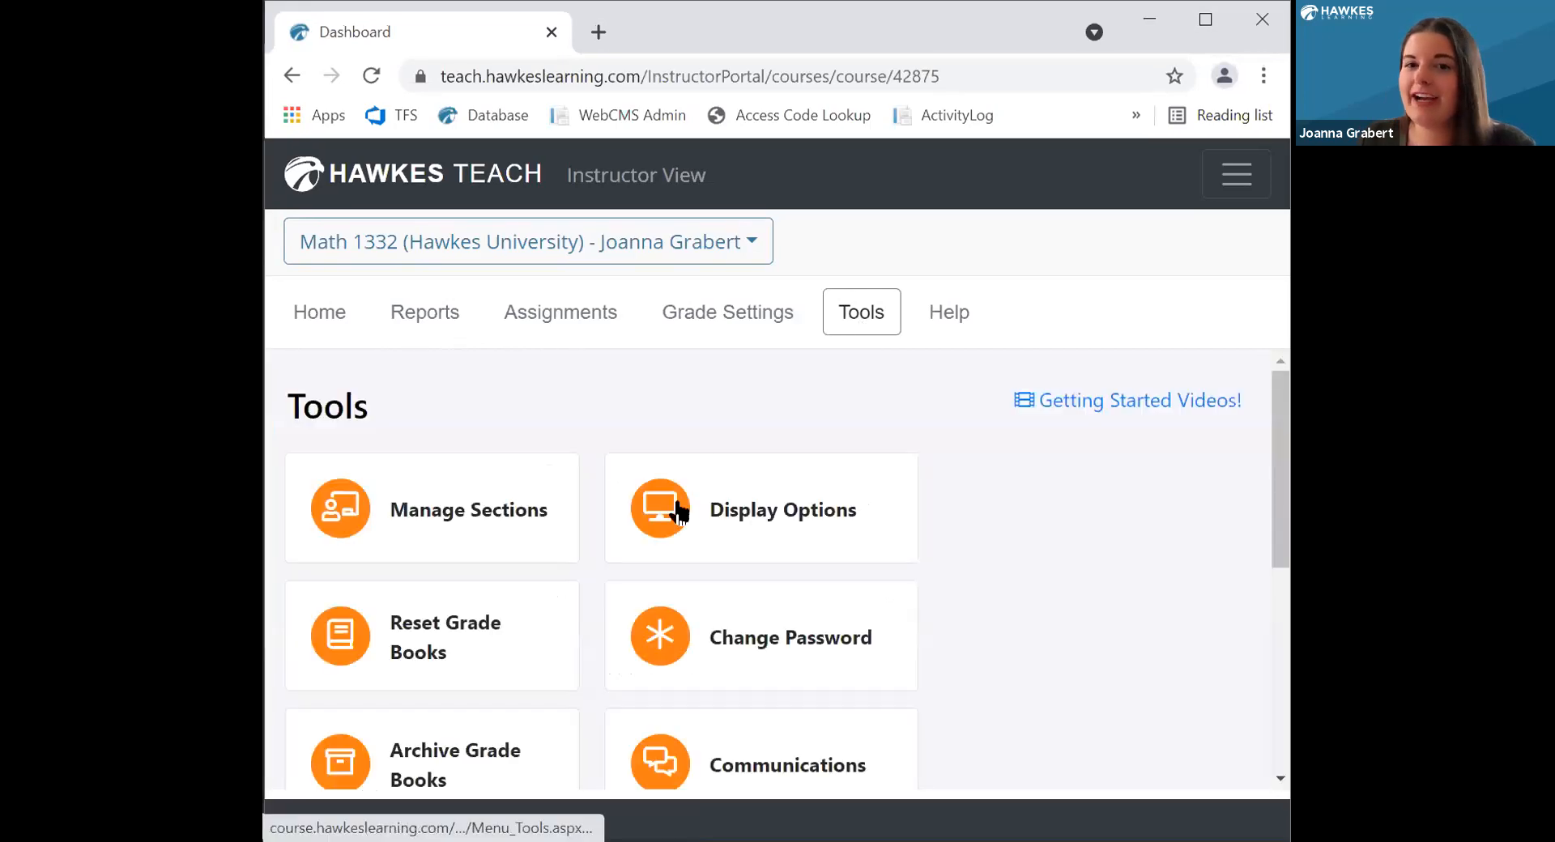
left_click(512, 510)
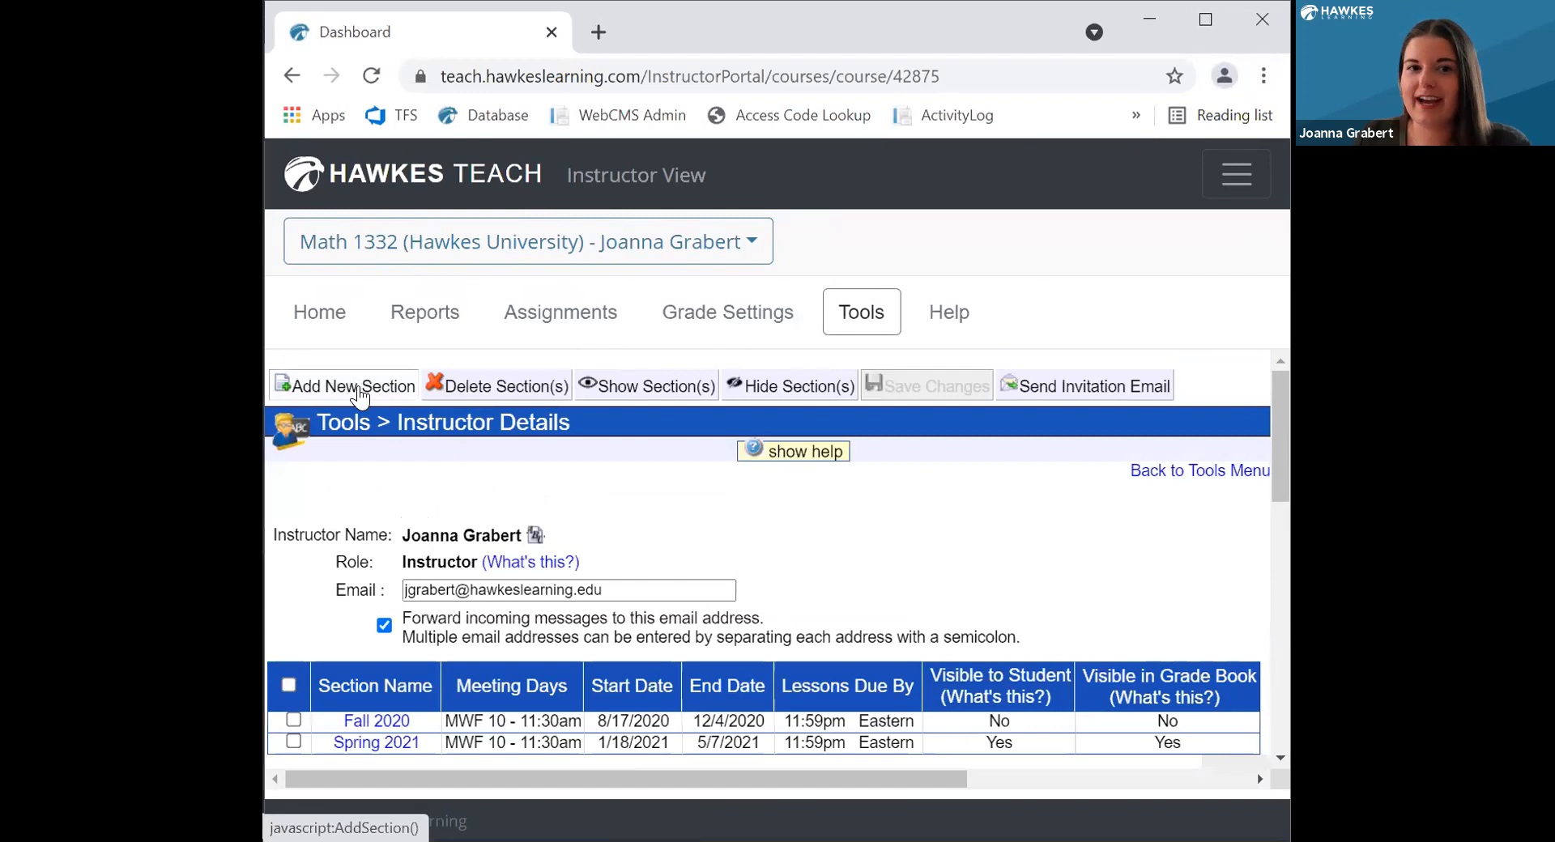
left_click(360, 391)
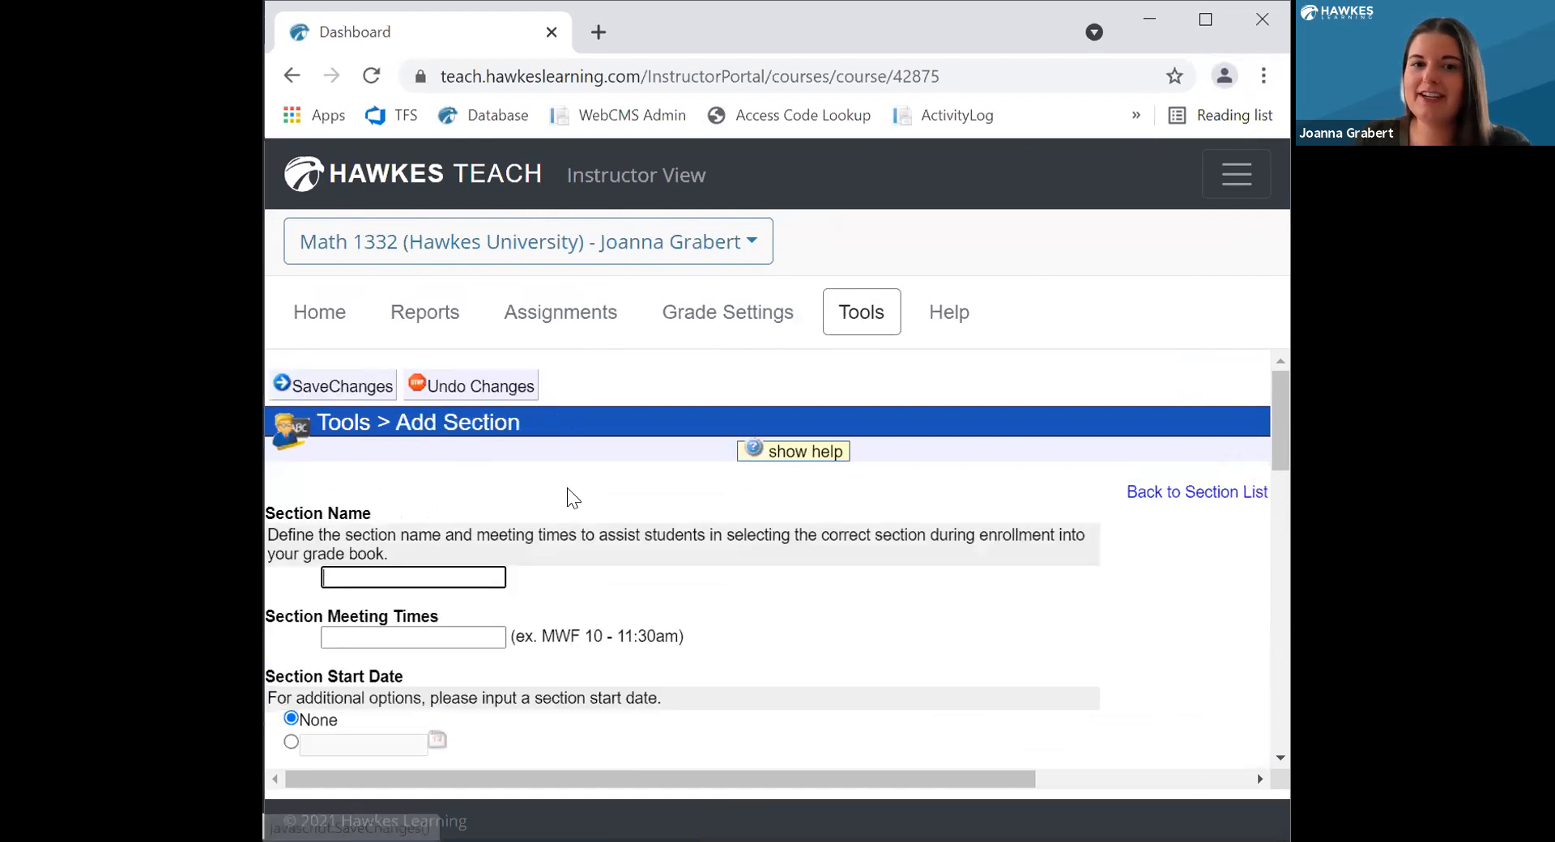
scroll(559, 490, "down", 2)
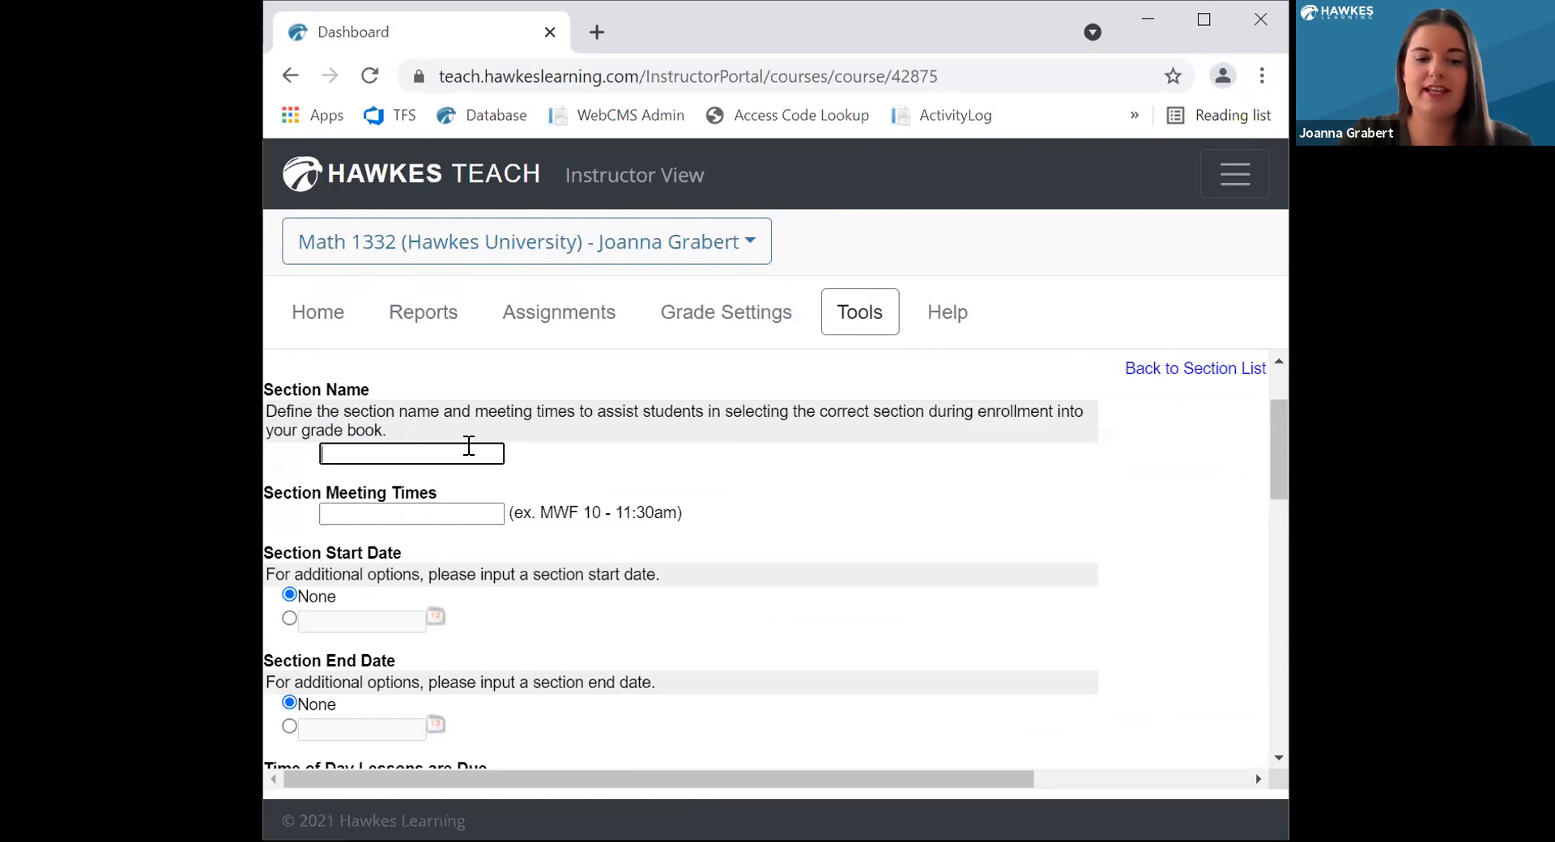
type("Ma")
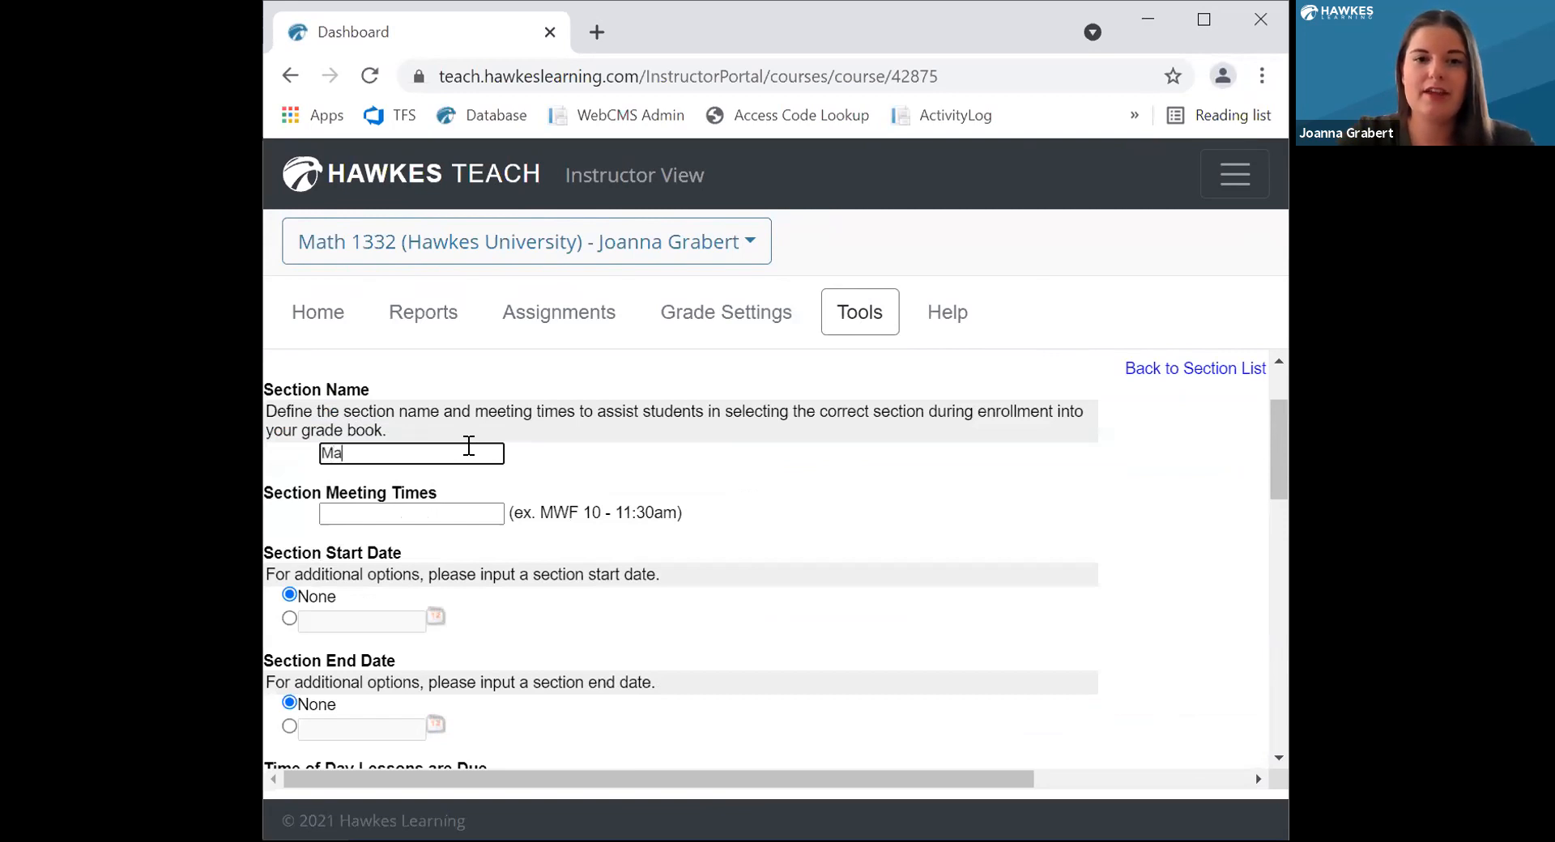
key("BackSpace")
type("ATH 1332-05 Summer 2021")
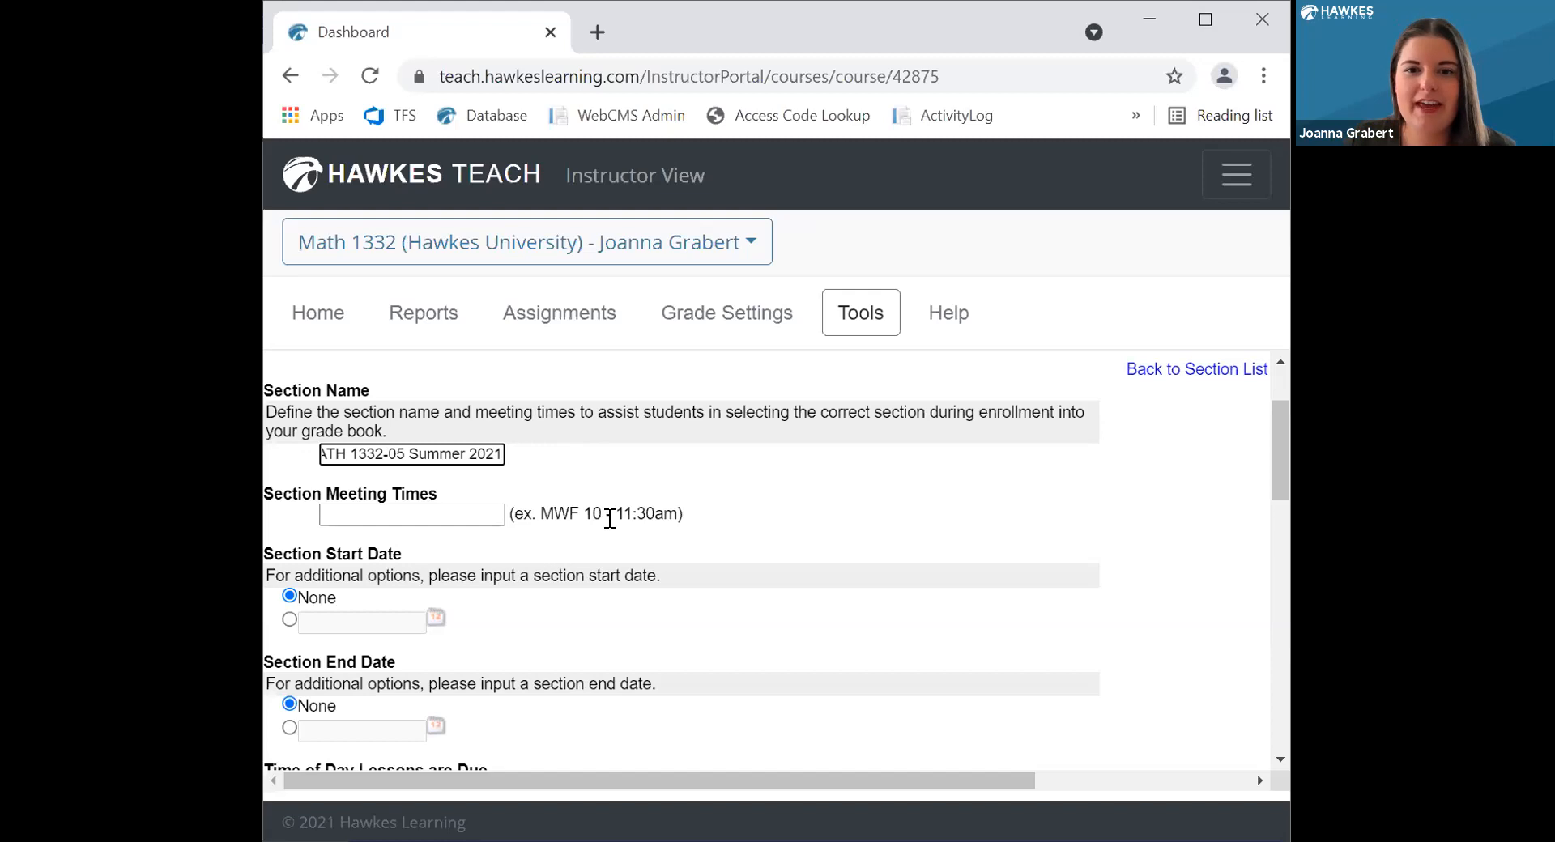
Review the new section's meeting times, start and end dates, lesson due time and visibility settings
left_click_drag(679, 514, 543, 508)
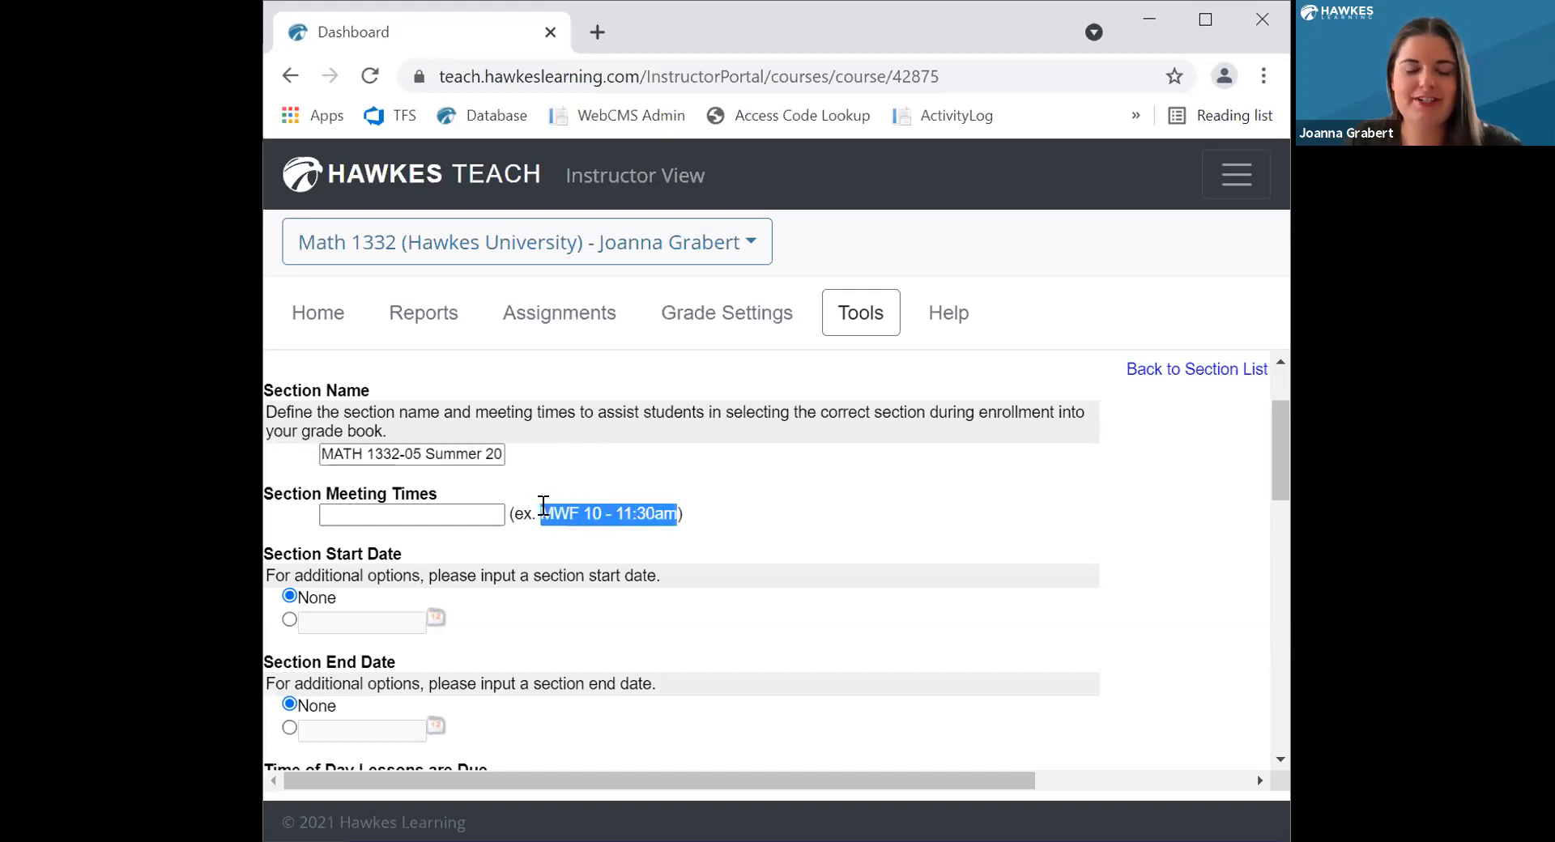
left_click(418, 514)
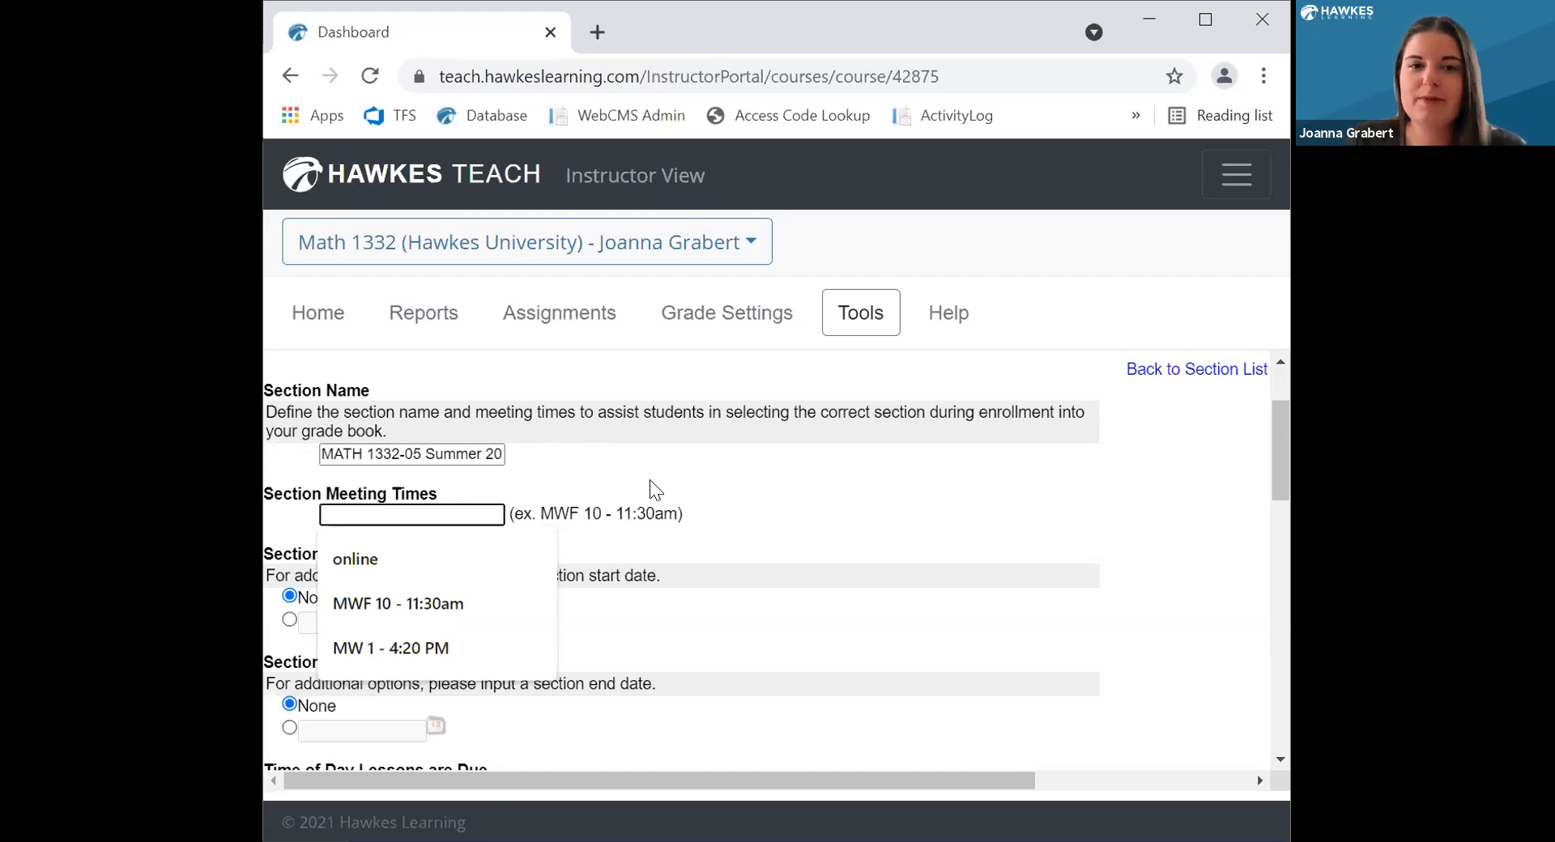
left_click(603, 493)
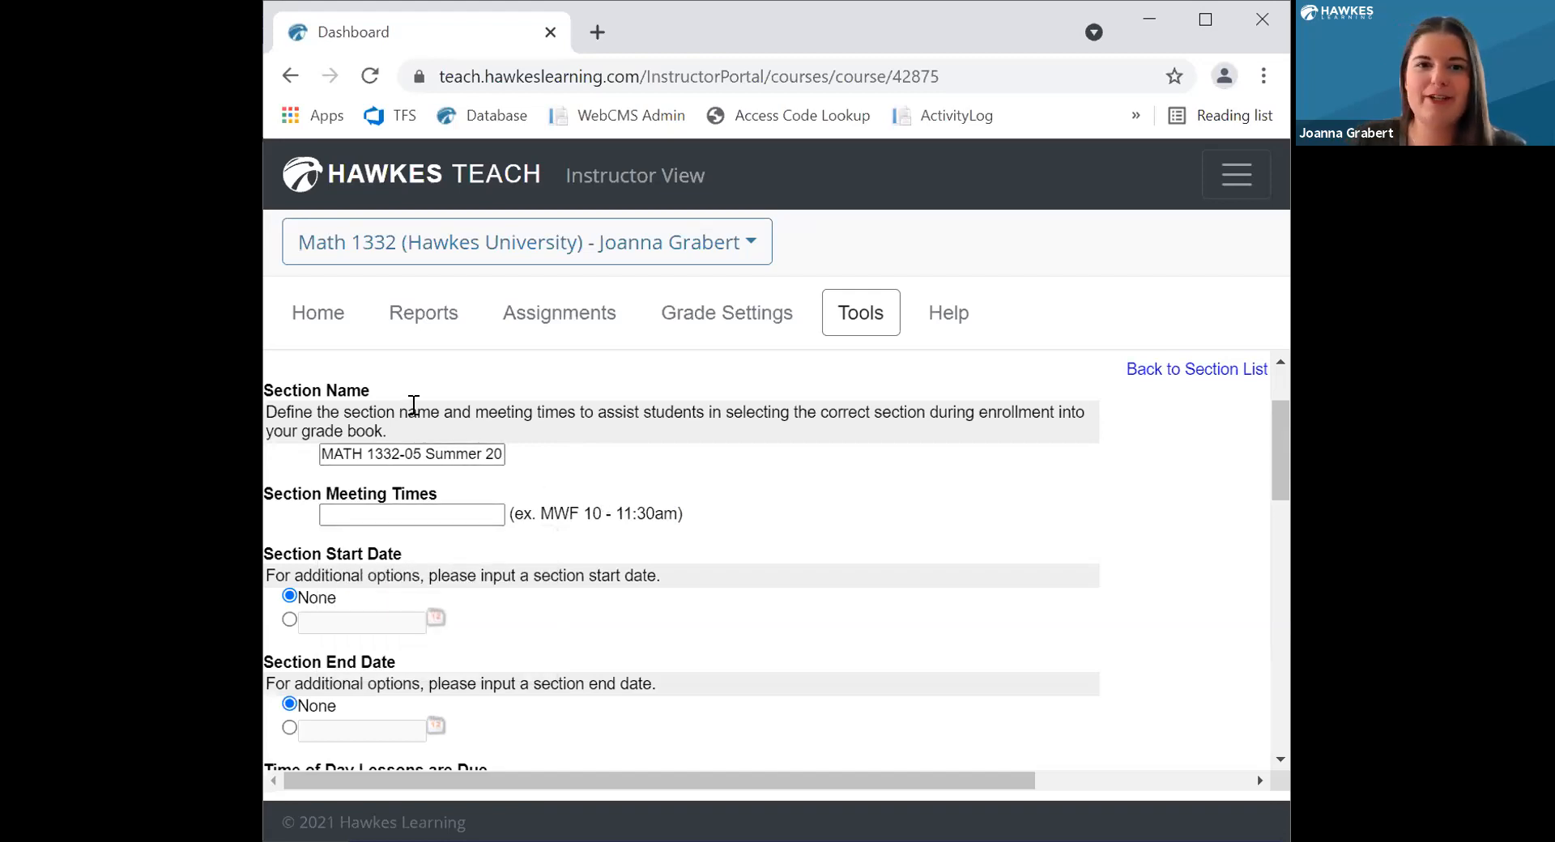
scroll(472, 460, "down", 8)
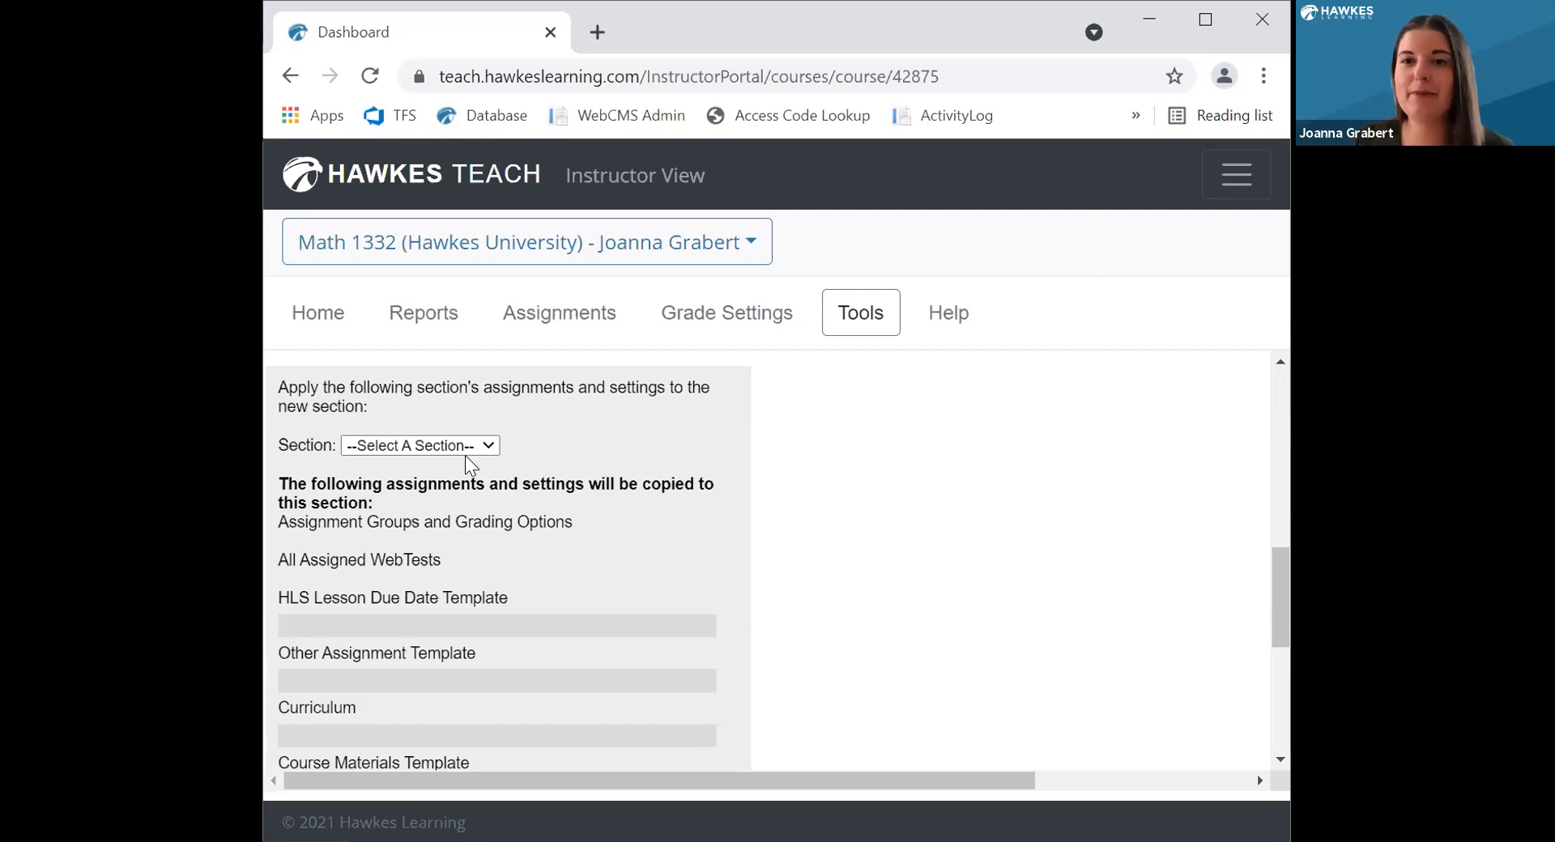
scroll(465, 455, "up", 8)
scroll(416, 502, "down", 2)
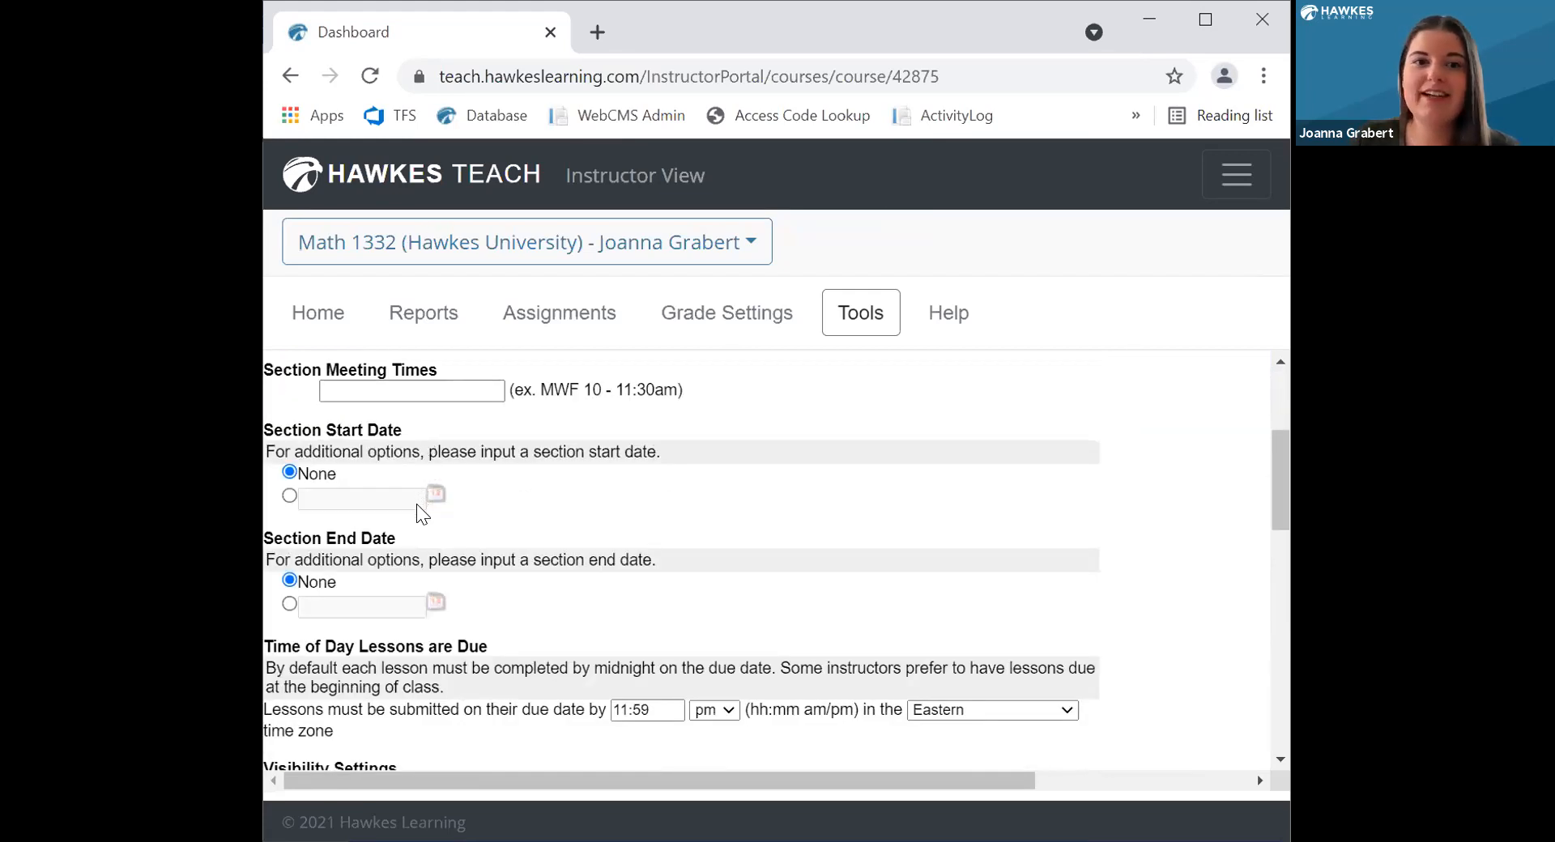
scroll(392, 572, "down", 2)
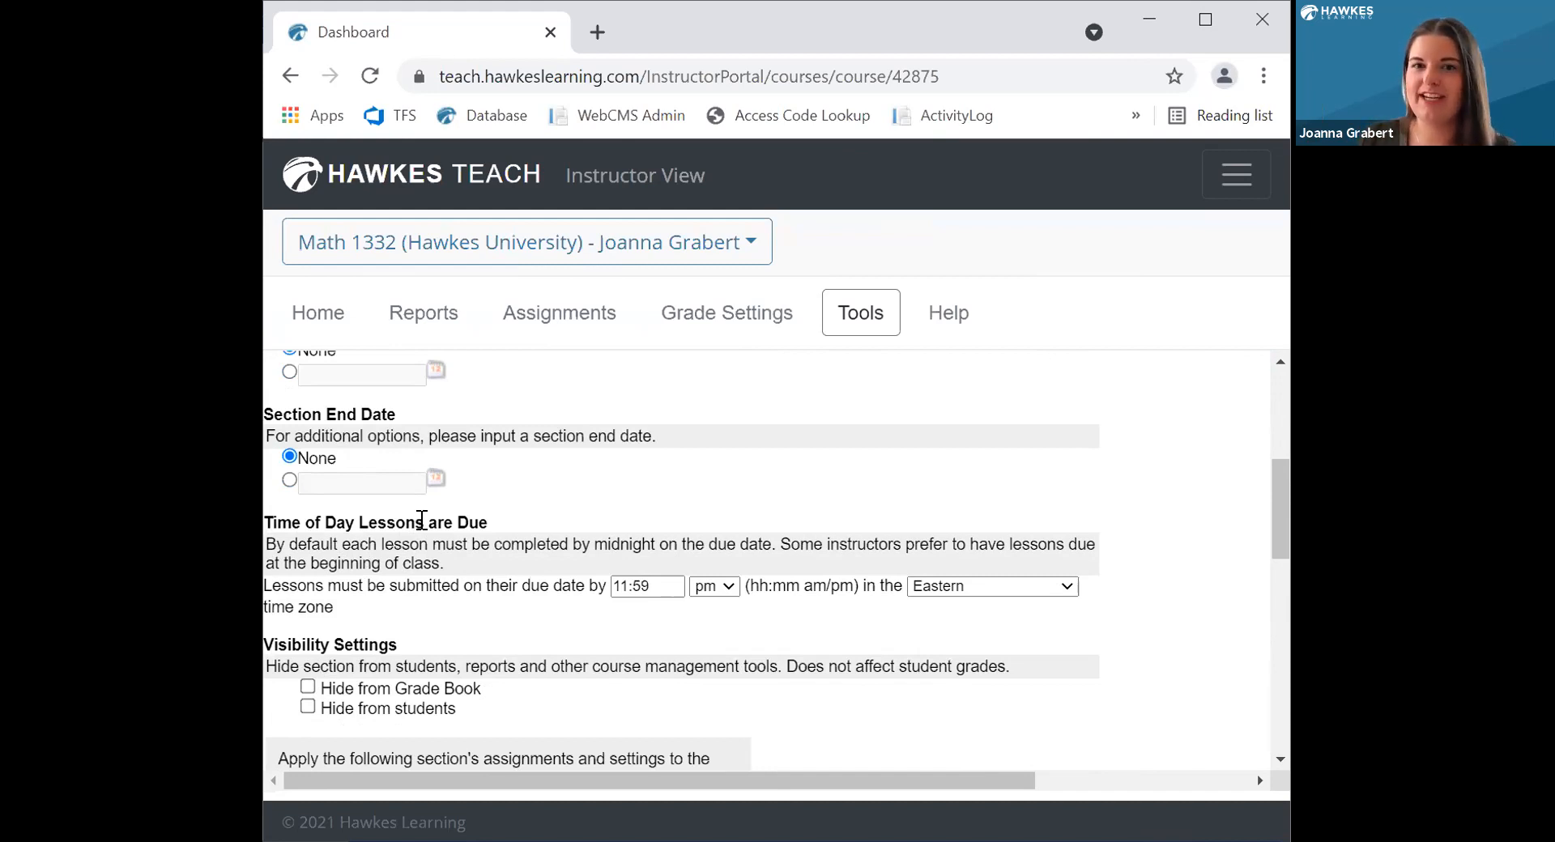
Apply the Spring 2021 section's assignments and settings to the new section, declining to copy its basic settings
scroll(462, 546, "down", 3)
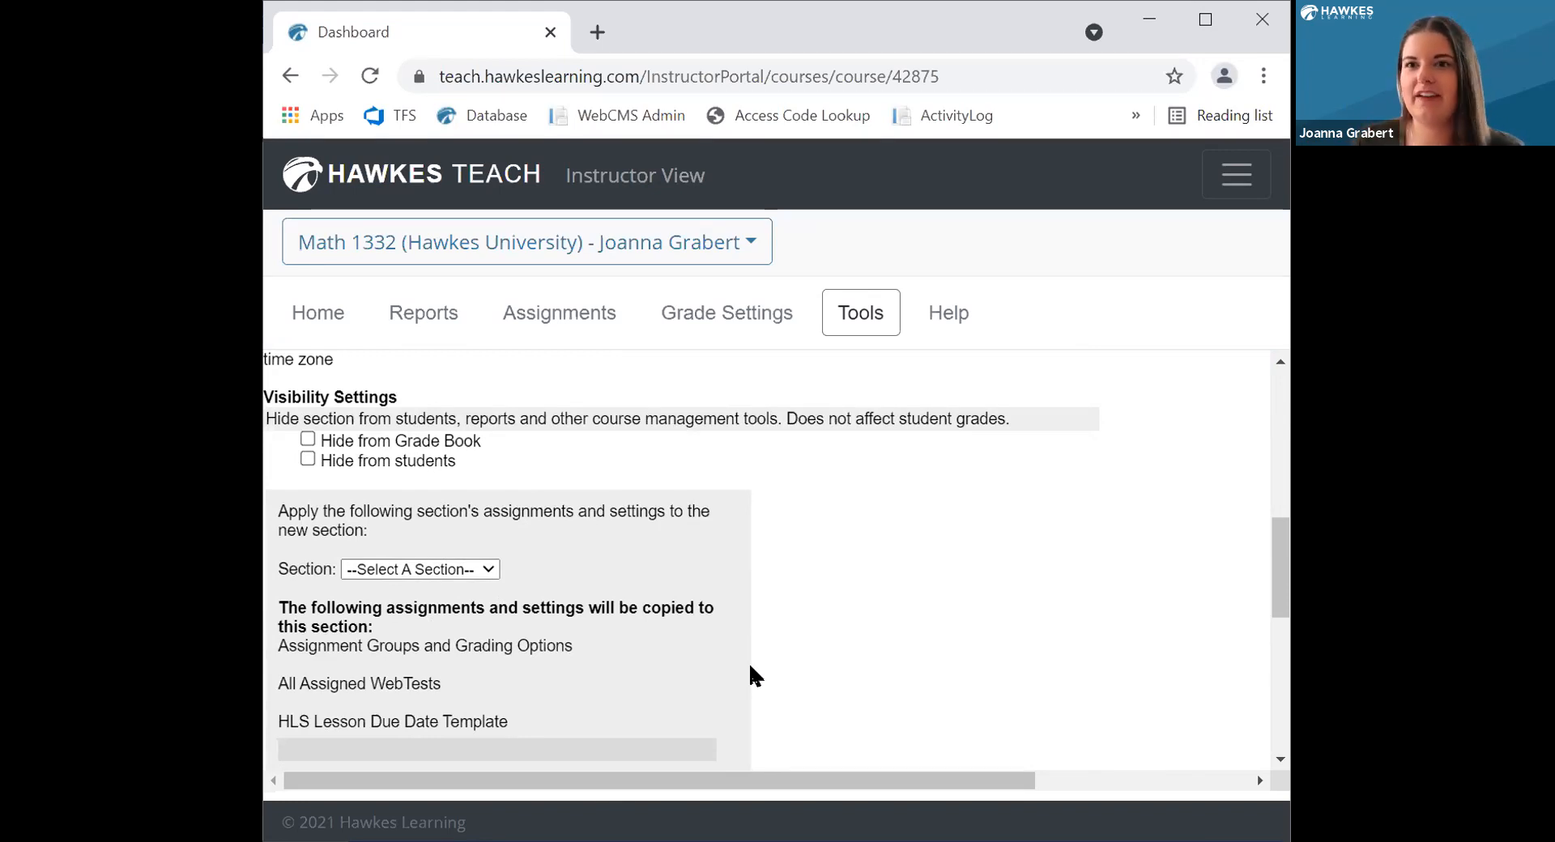
scroll(819, 653, "down", 2)
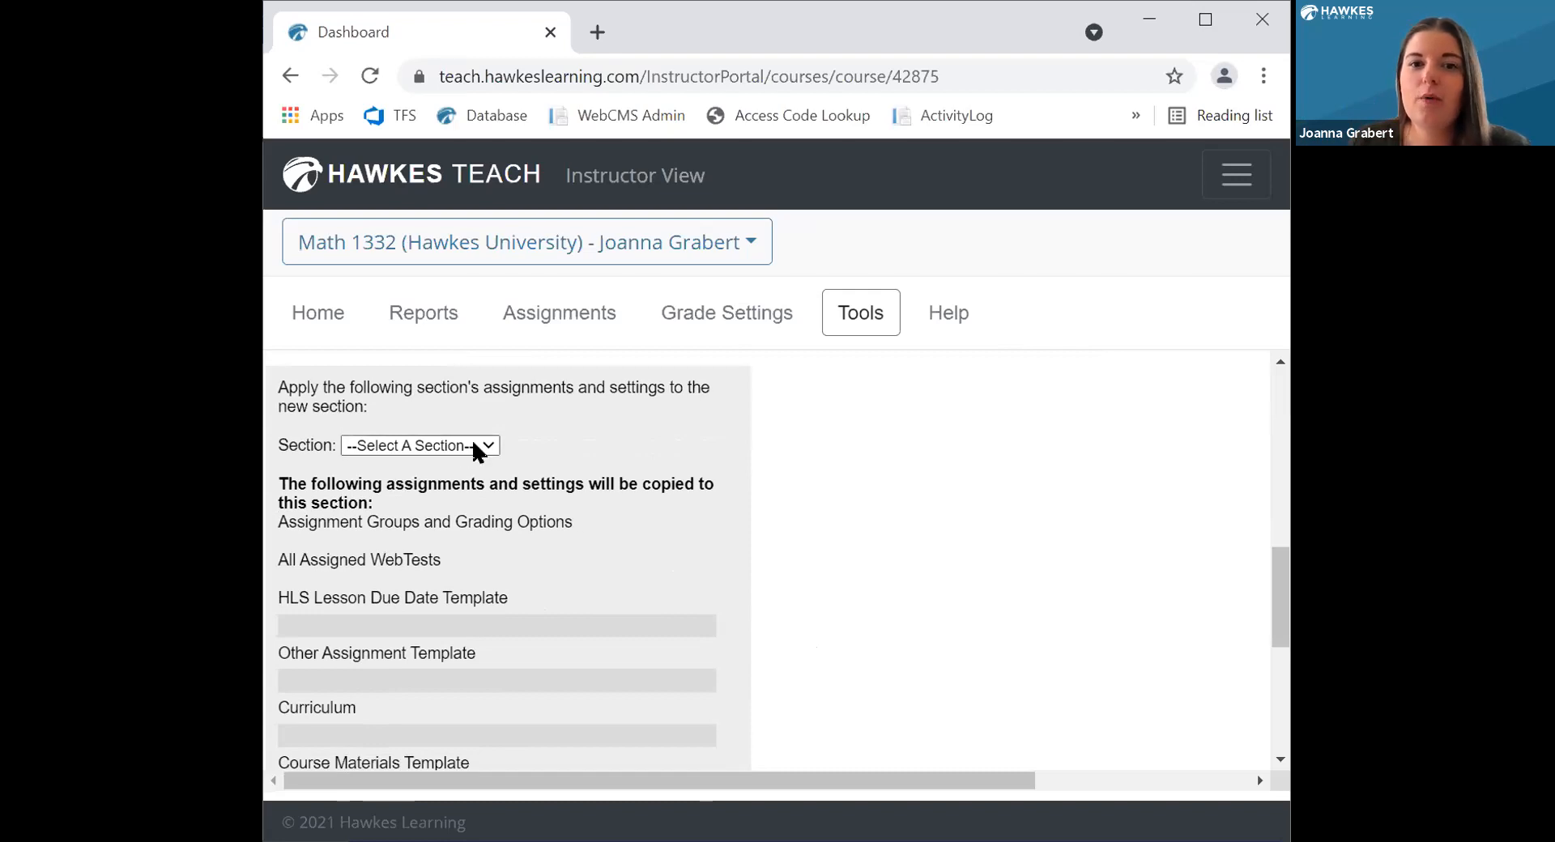
left_click(475, 448)
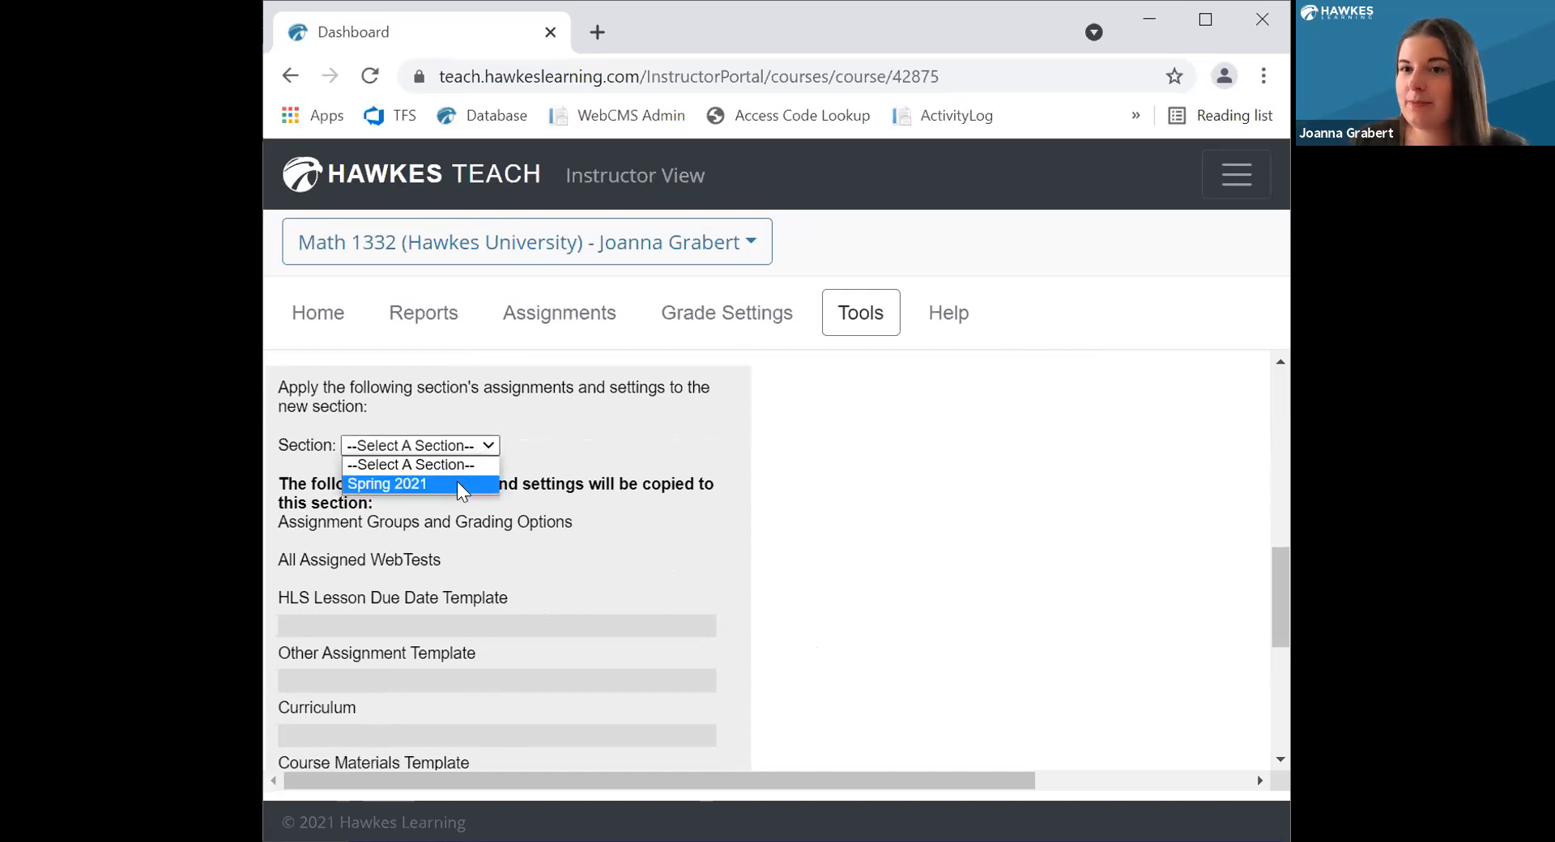
left_click(457, 484)
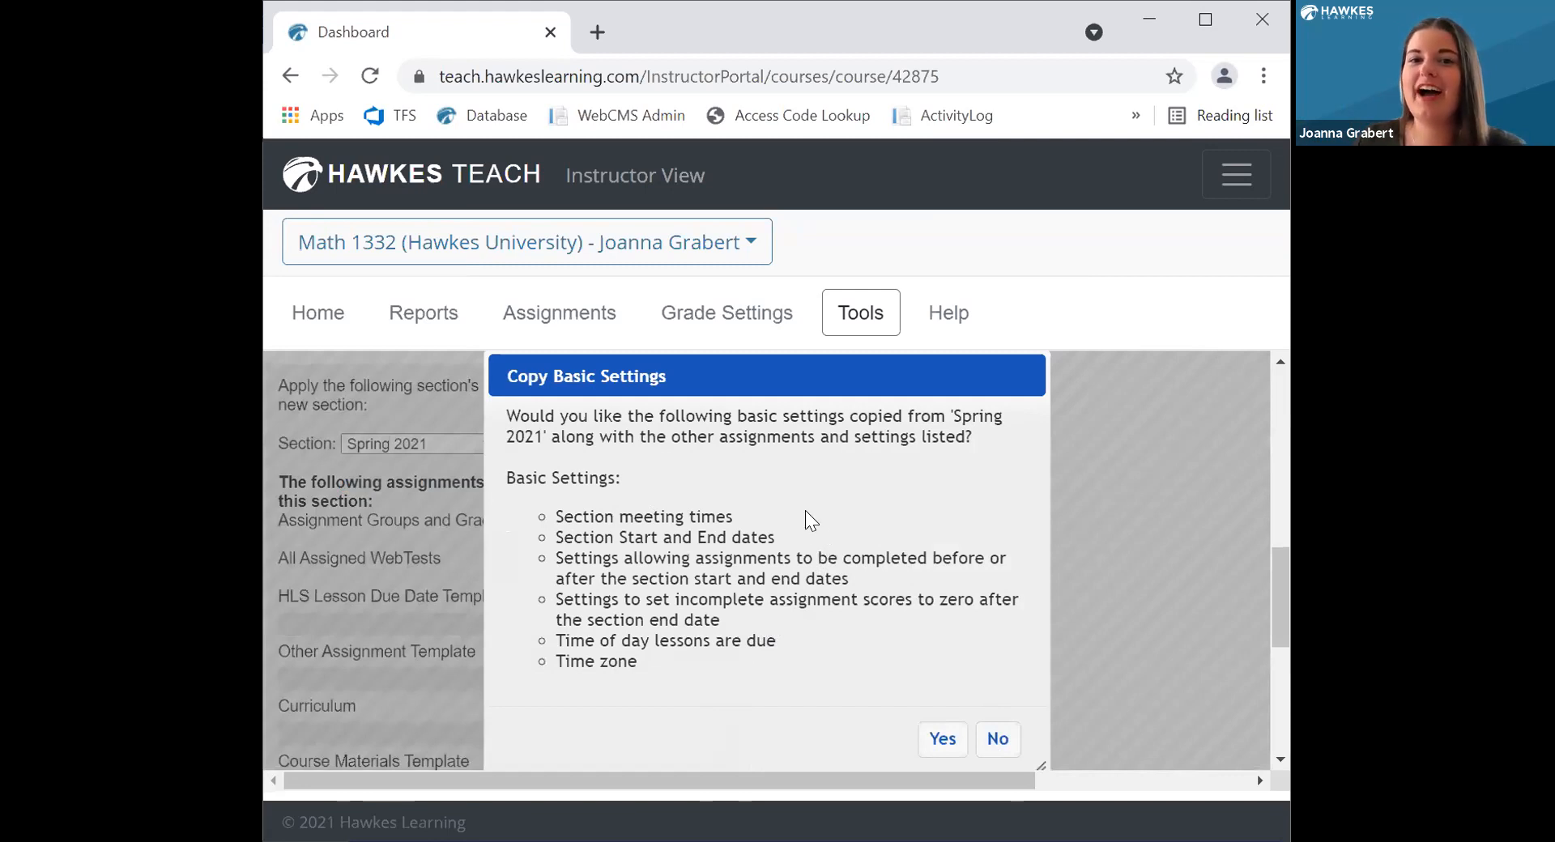
left_click(1006, 738)
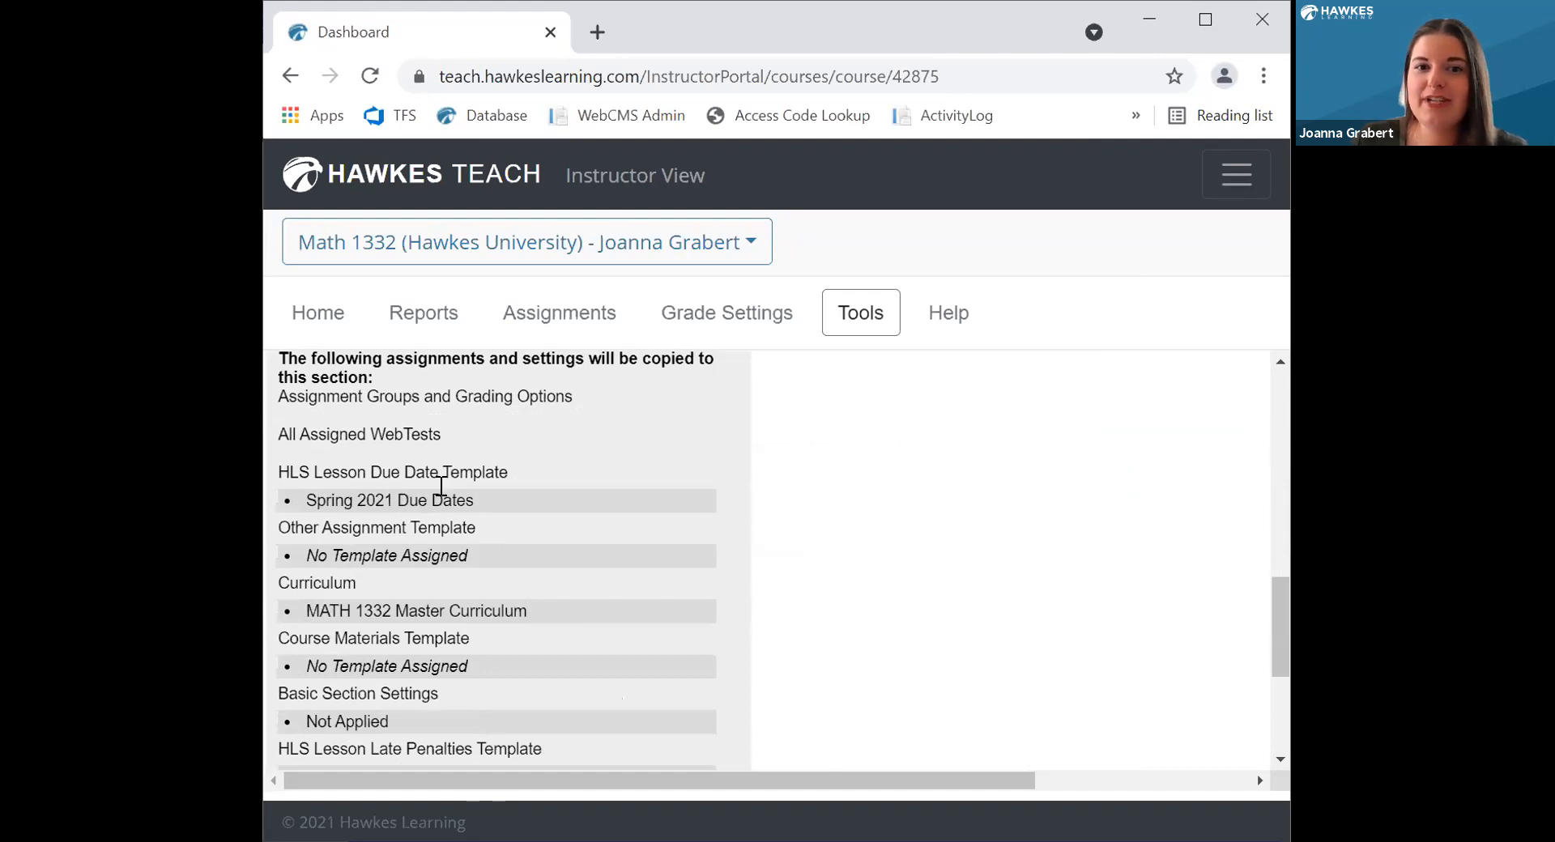
scroll(452, 544, "down", 2)
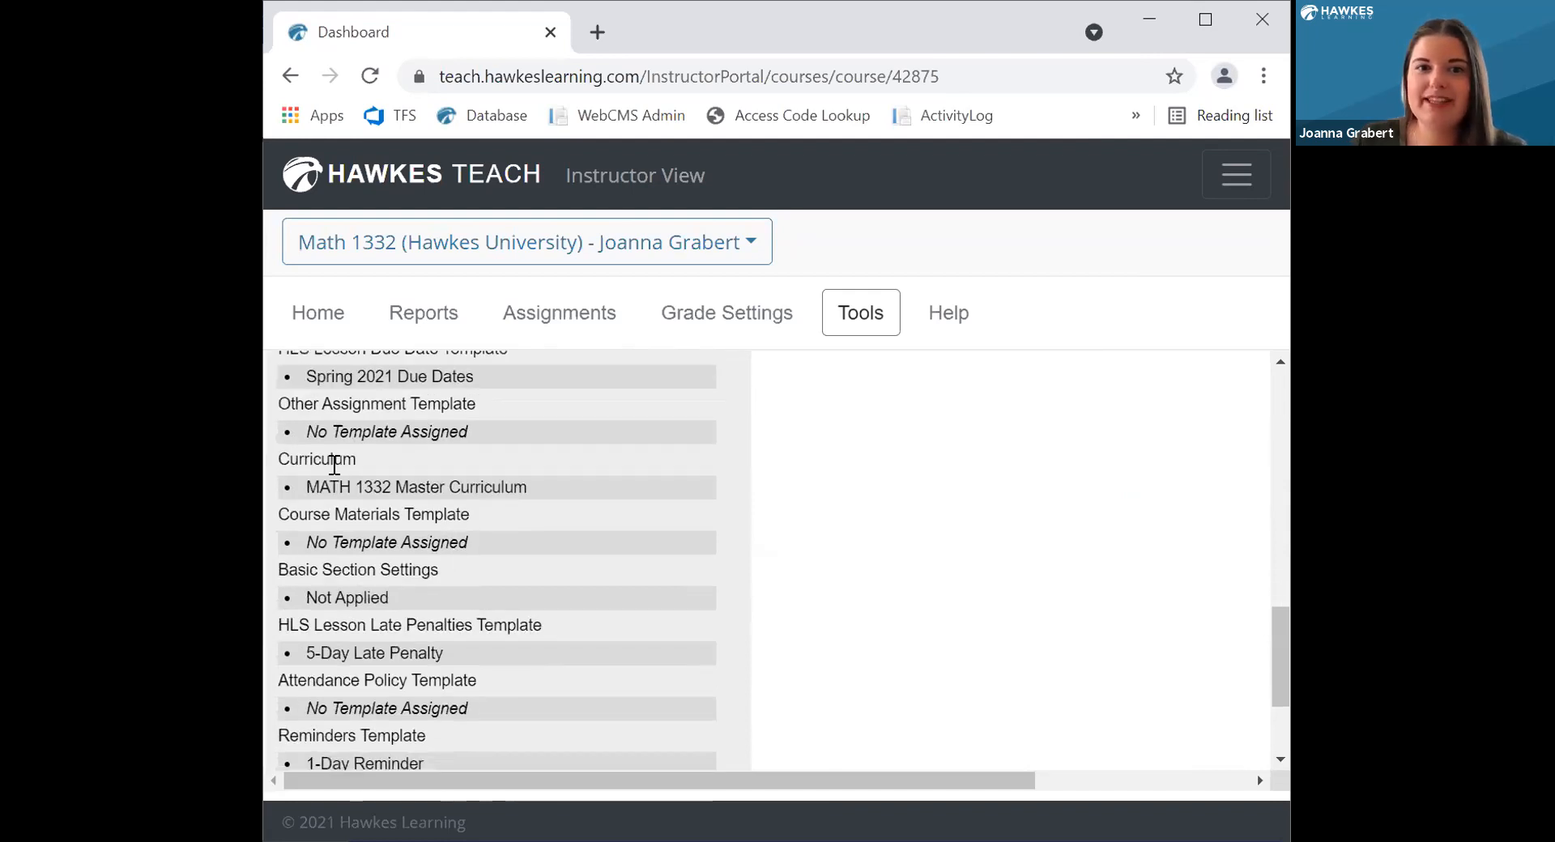
Check the settings copied from Spring 2021, and set the new section's meeting times to "MWF 10 - 11:30am"
scroll(471, 523, "down", 2)
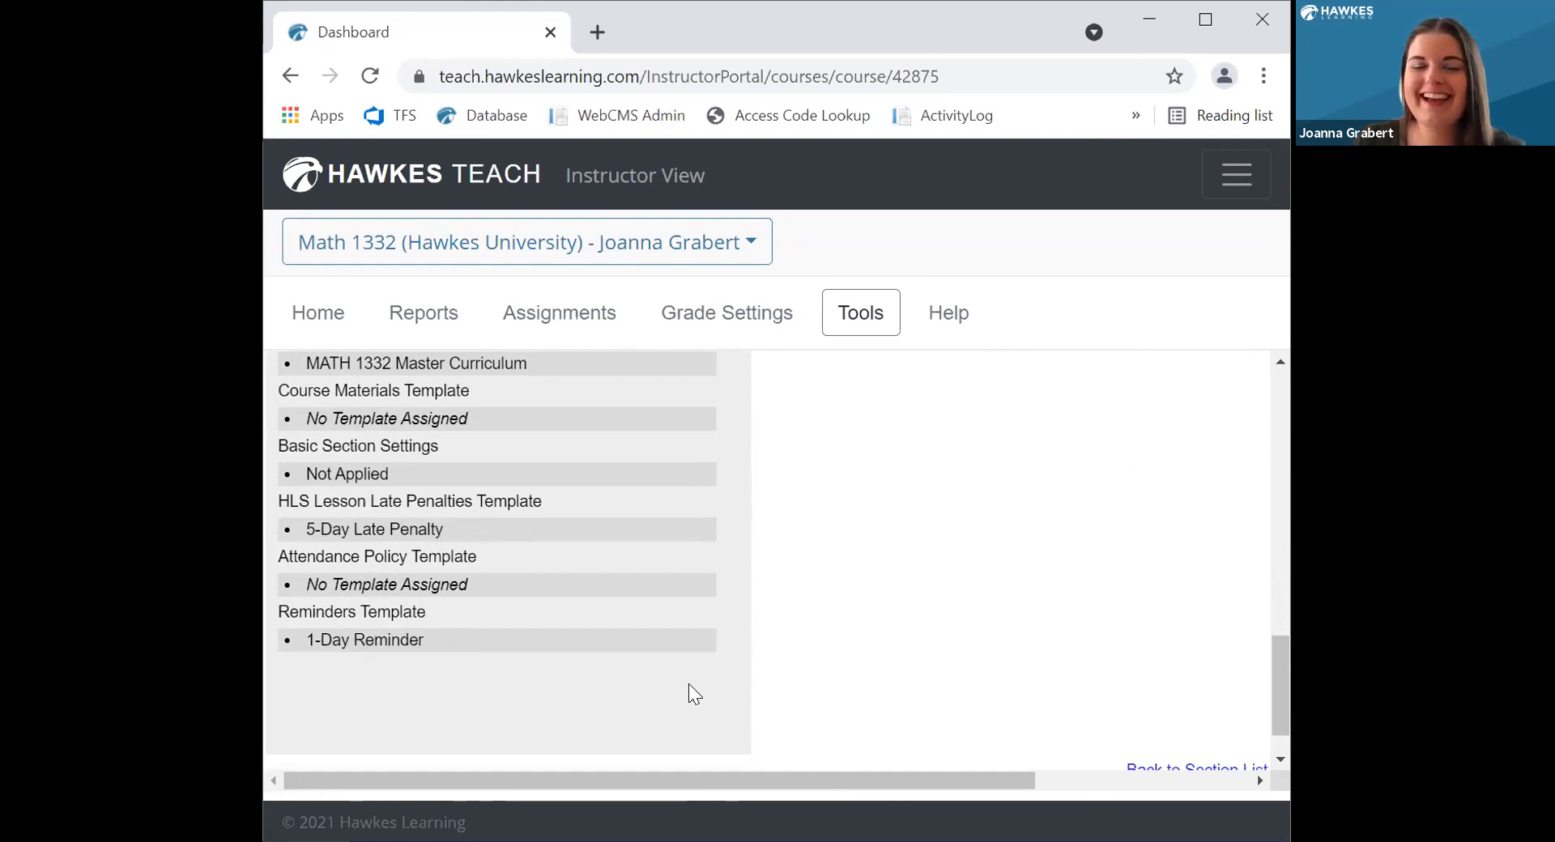
scroll(676, 671, "up", 4)
scroll(668, 661, "up", 1)
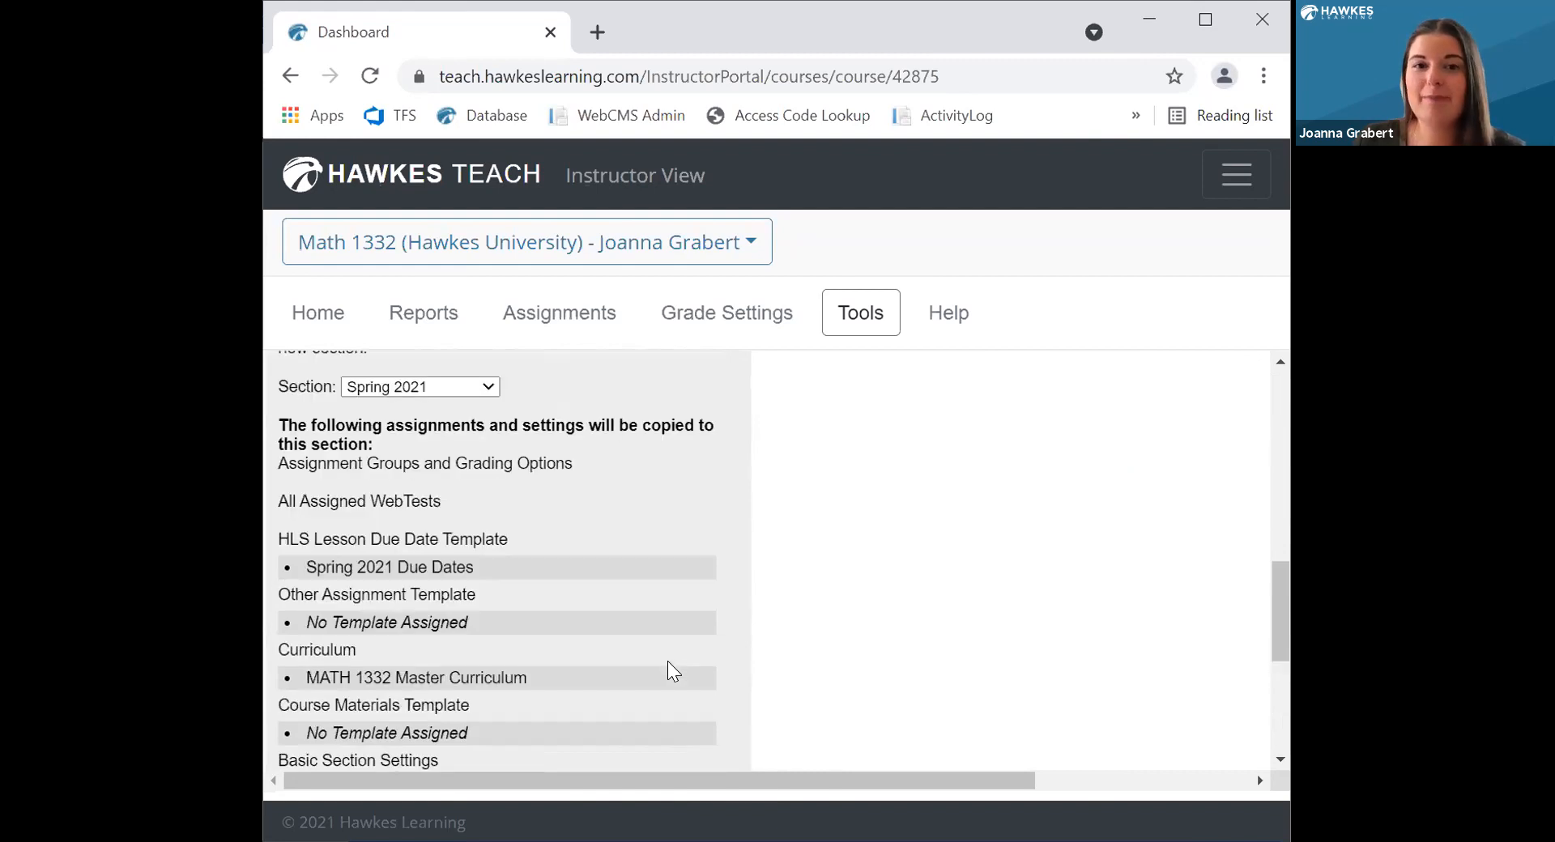
scroll(667, 661, "up", 6)
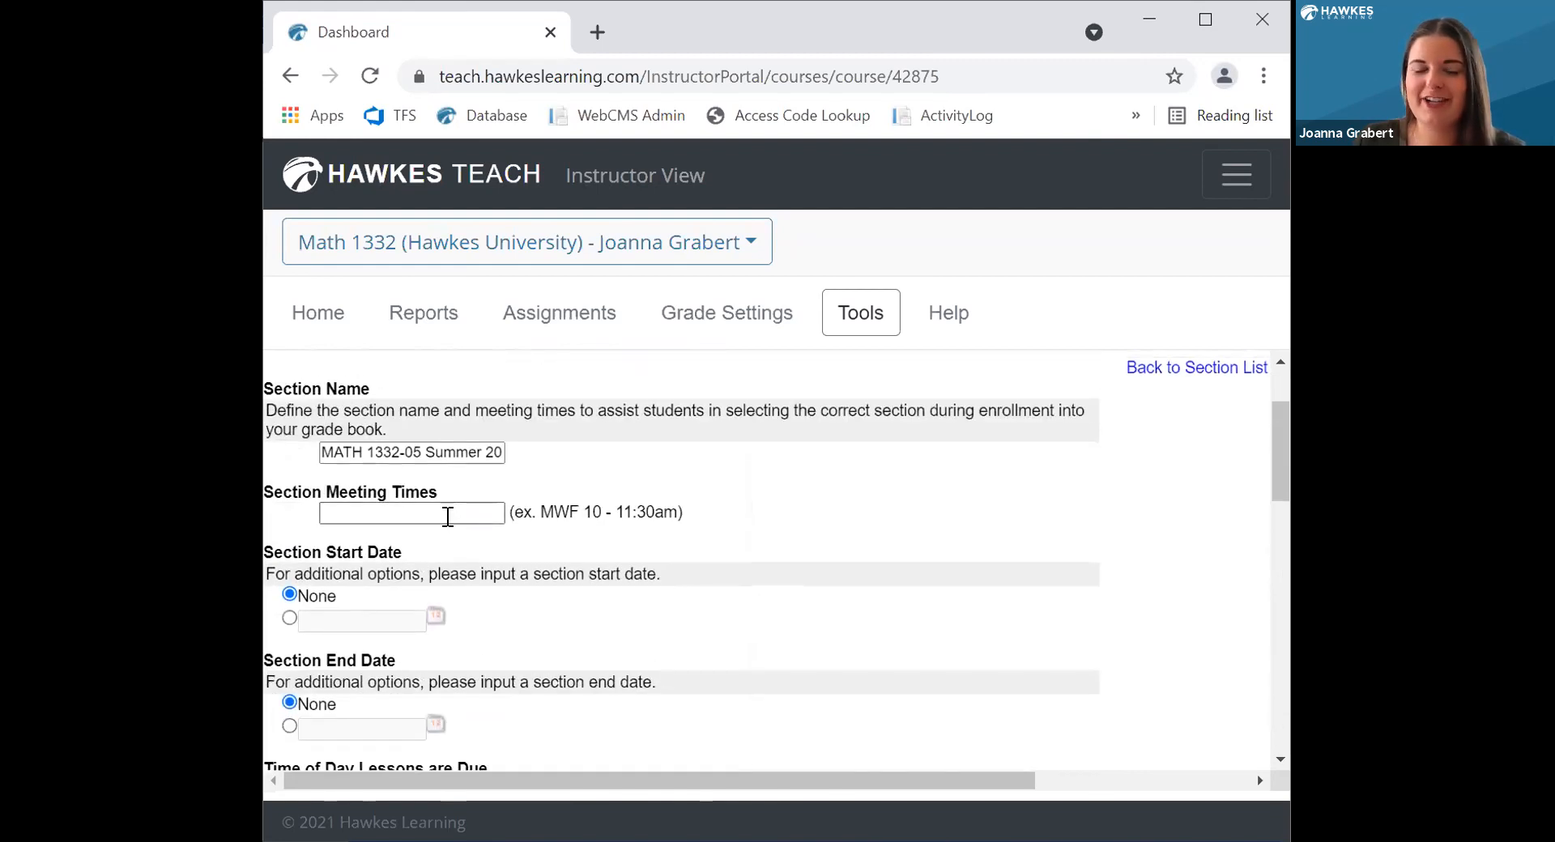
left_click_drag(673, 513, 539, 510)
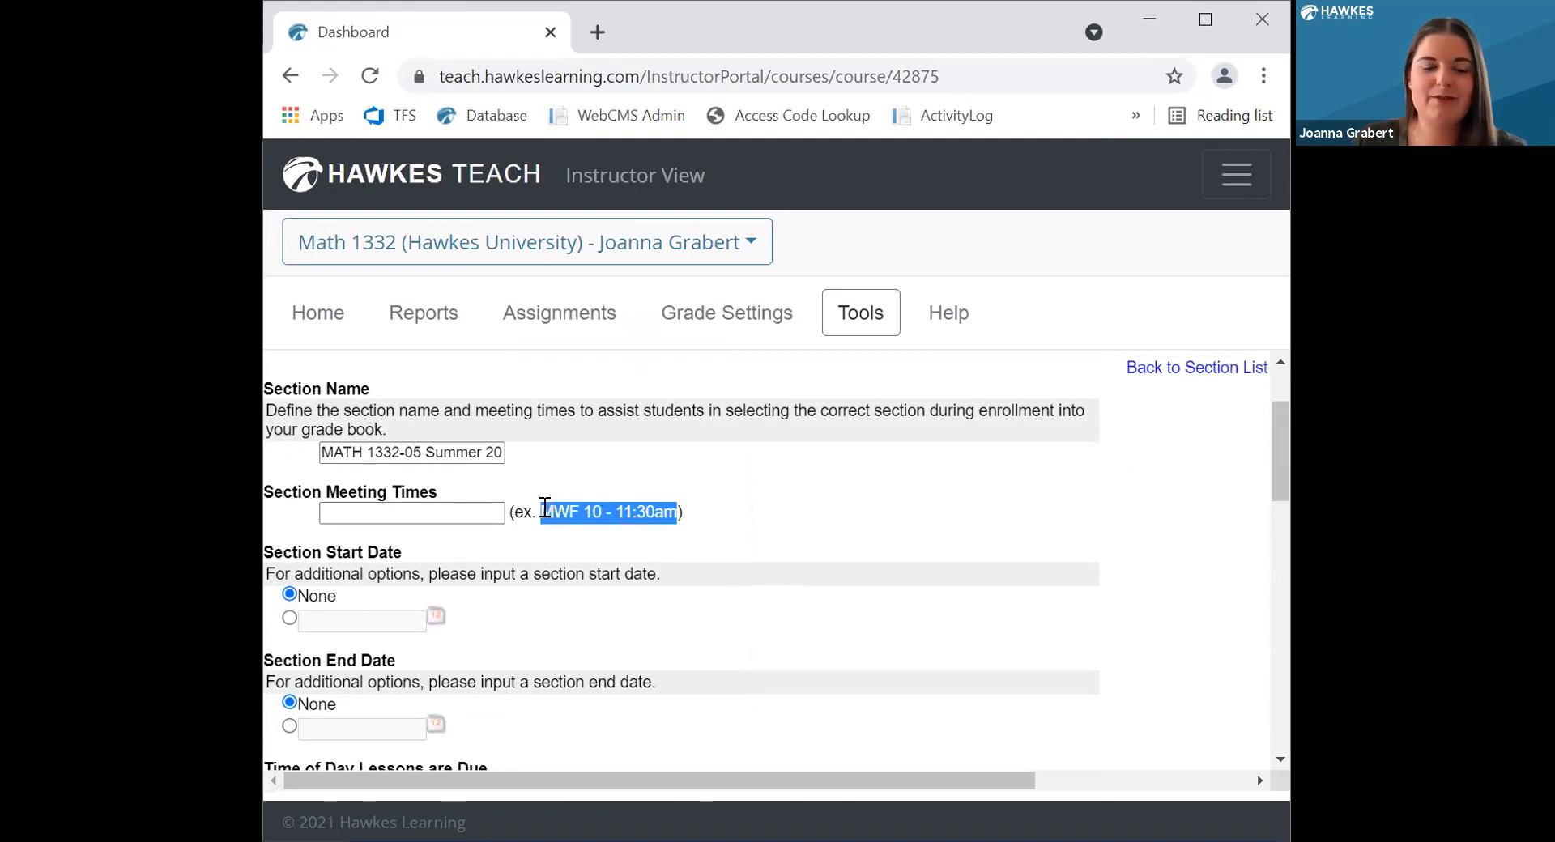
left_click(455, 515)
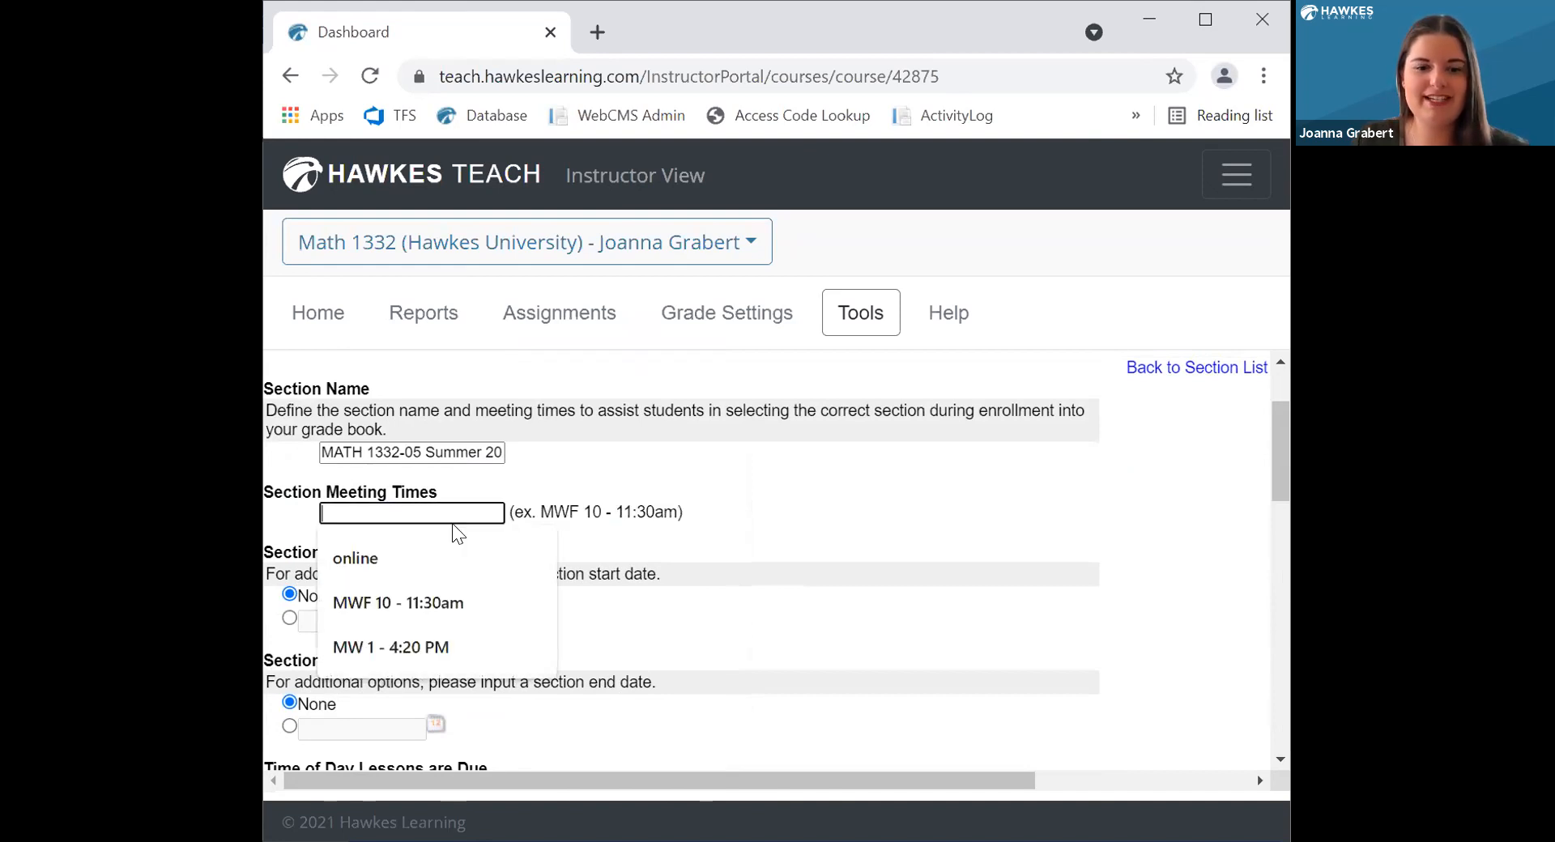
left_click(358, 603)
Set the section start date to 06/01/2021 and block both lessons and WebTests from being completed before that date
scroll(358, 602, "down", 4)
scroll(324, 603, "up", 2)
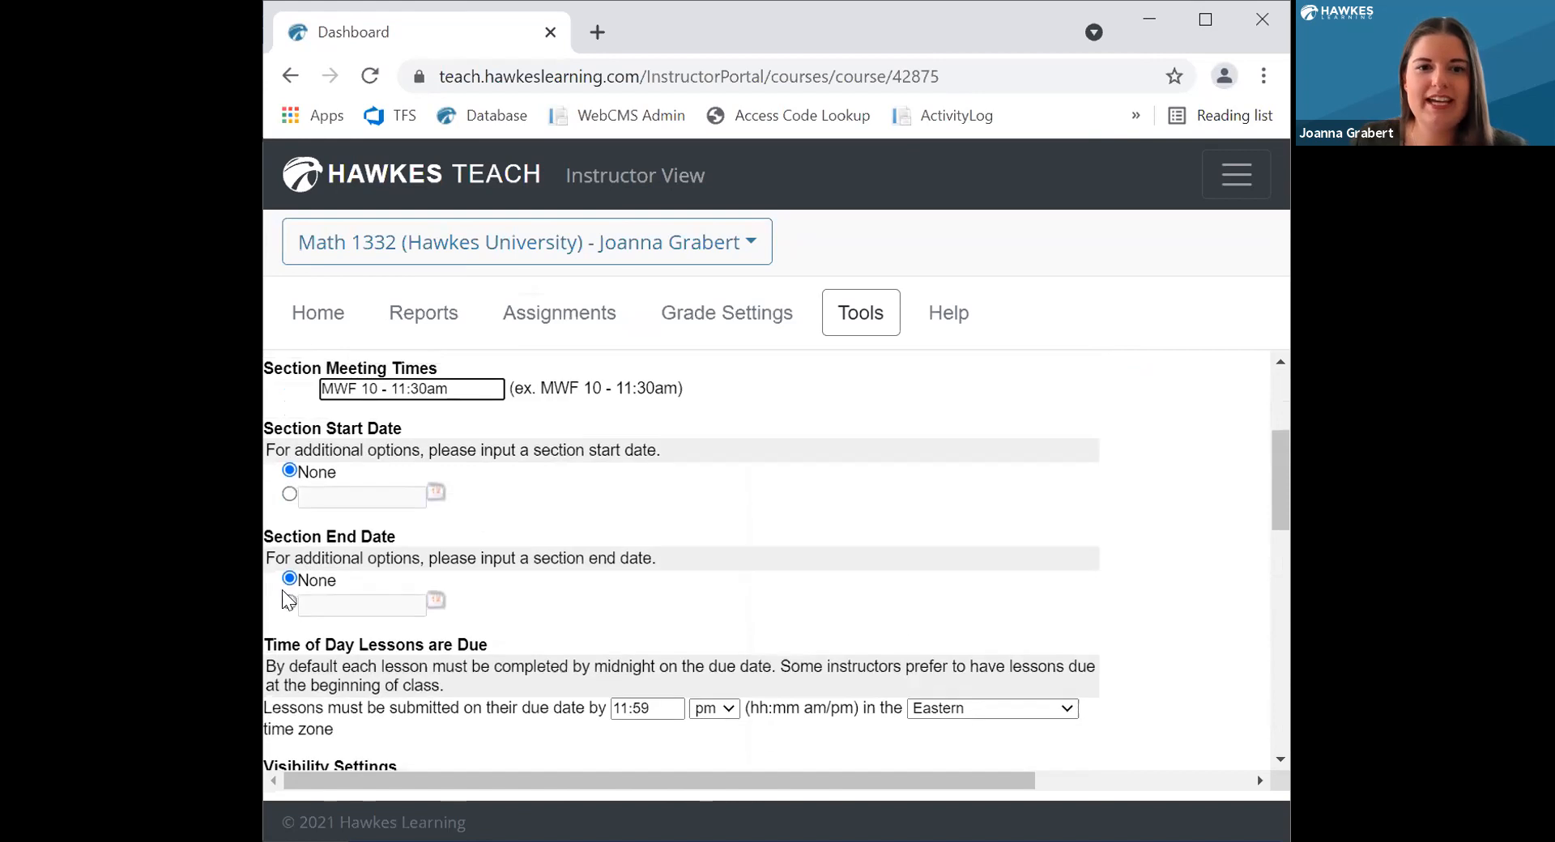
left_click(287, 600)
left_click(291, 496)
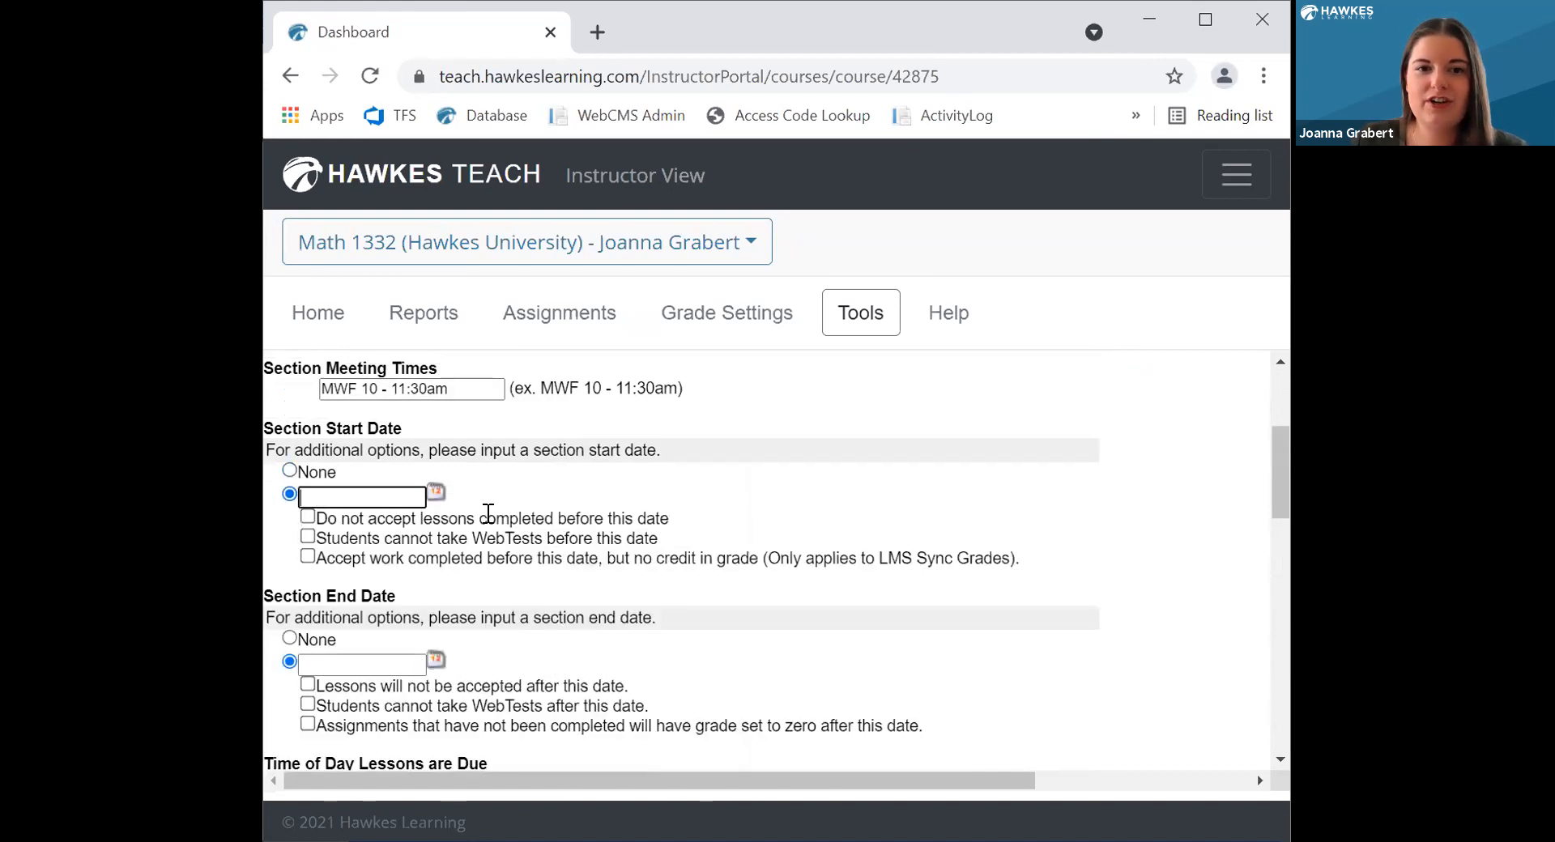
left_click(436, 493)
left_click(509, 450)
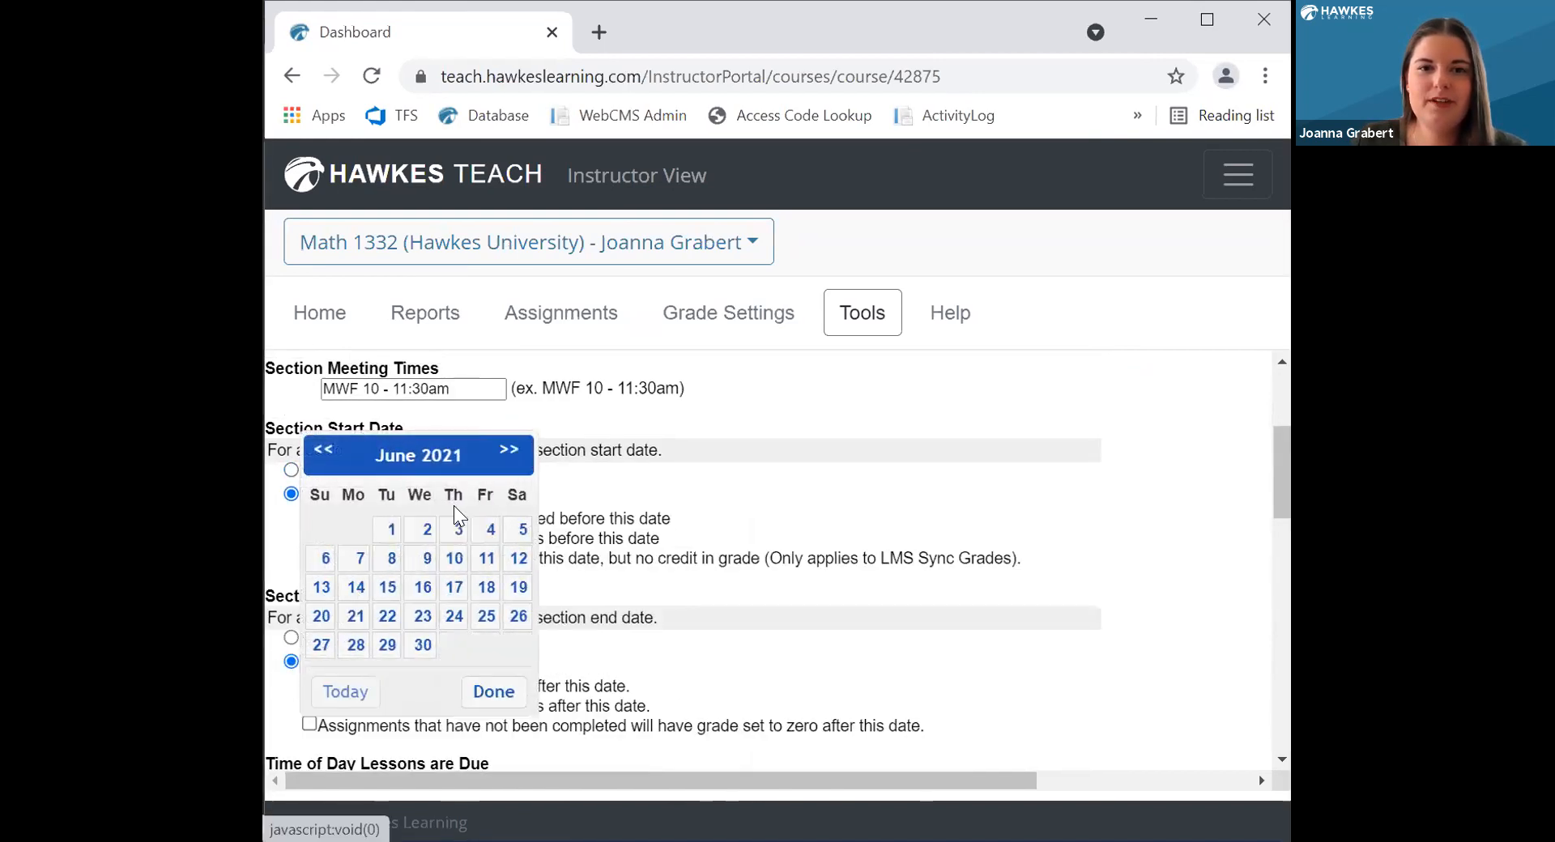
left_click(388, 530)
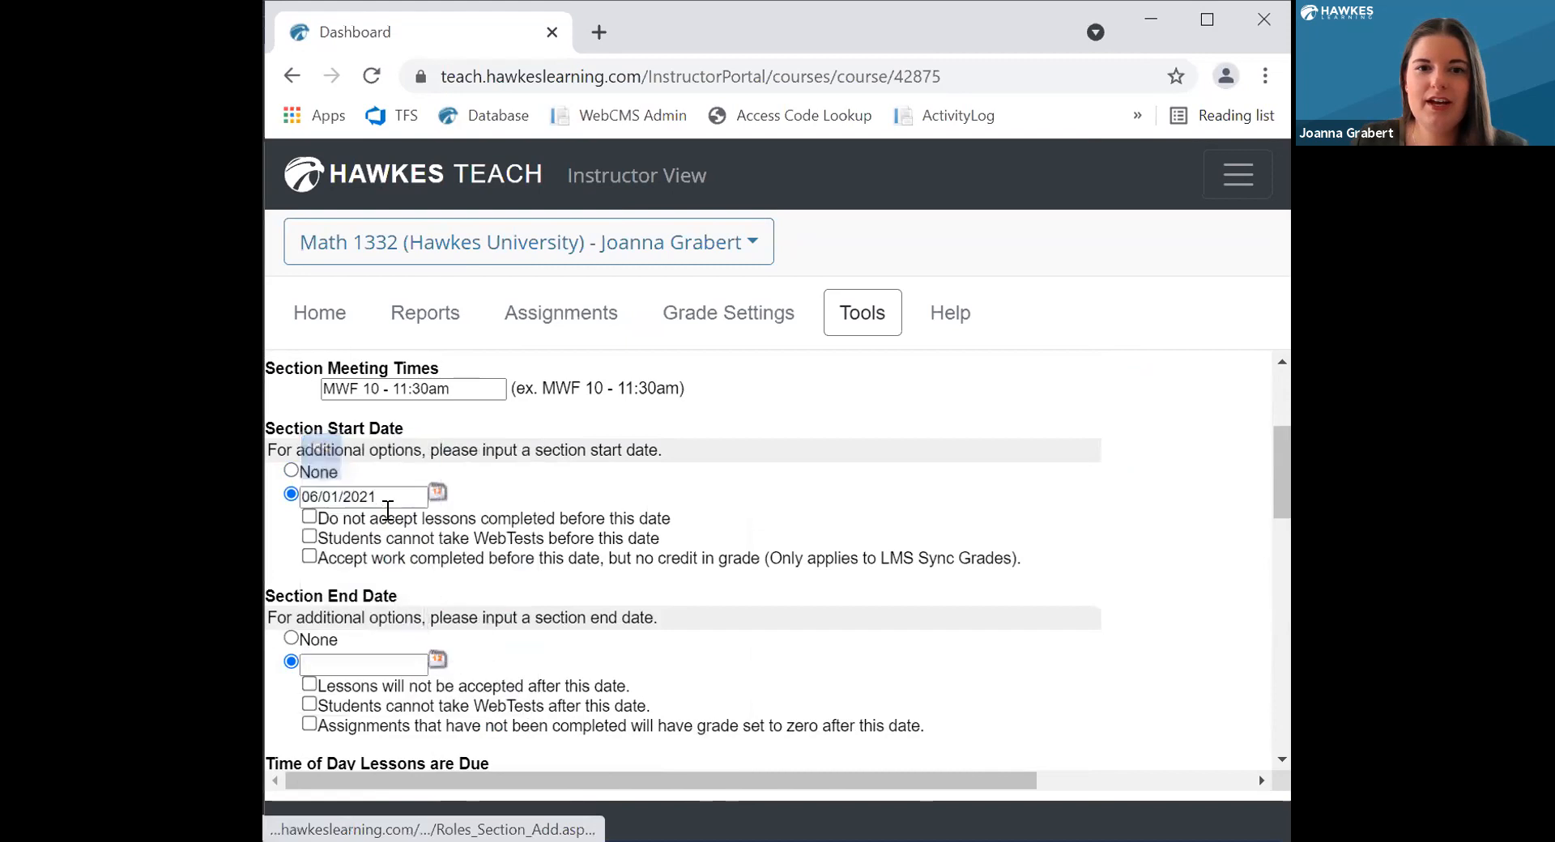
left_click(307, 517)
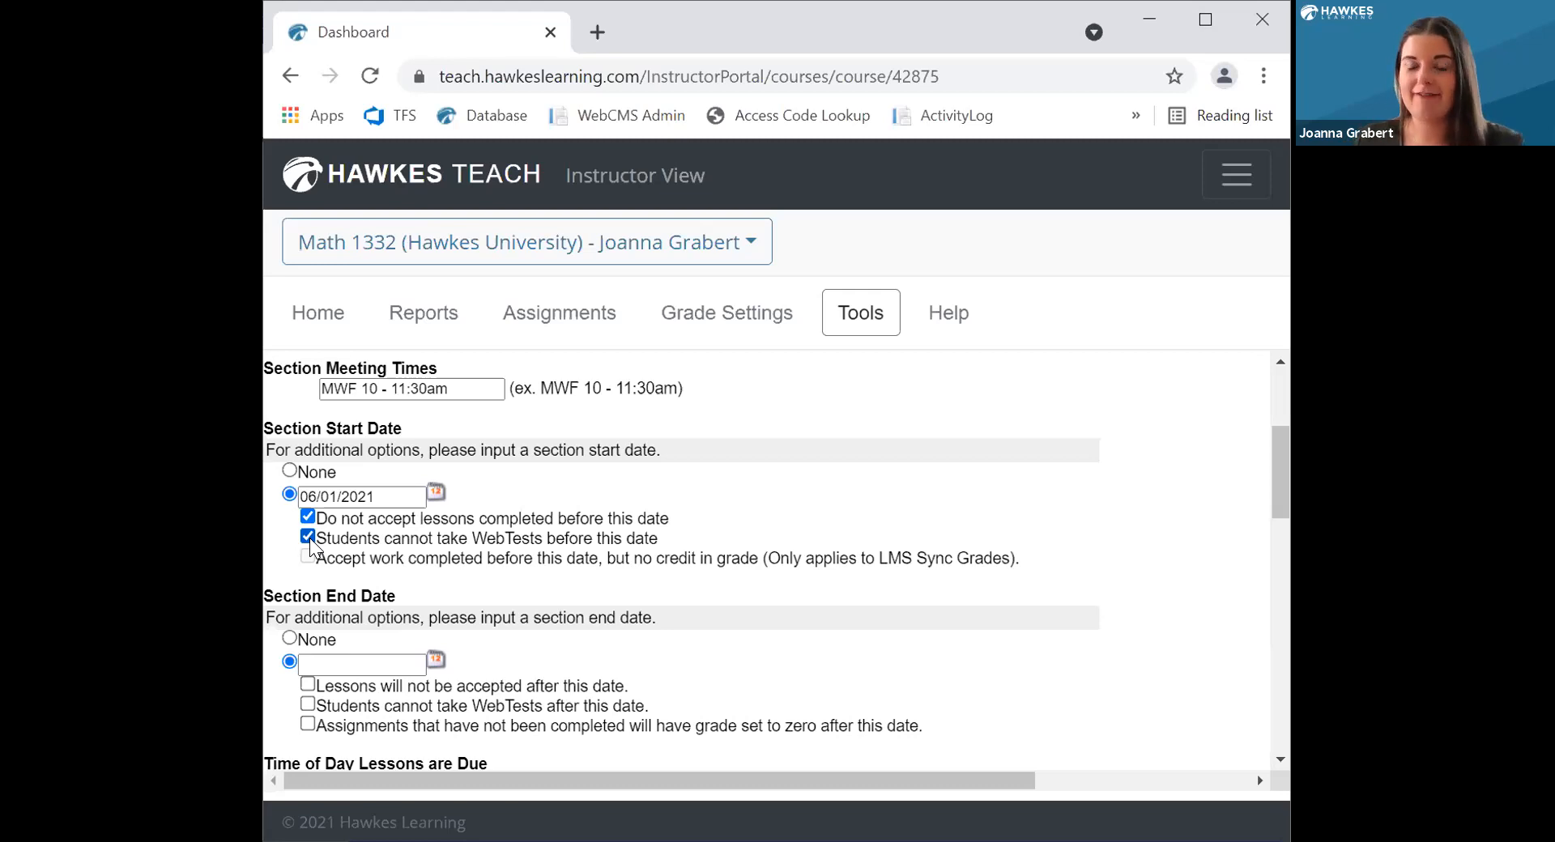
Set the section end date to 08/06/2021, refusing lessons and WebTests after it and zeroing grades of uncompleted assignments
scroll(386, 563, "down", 2)
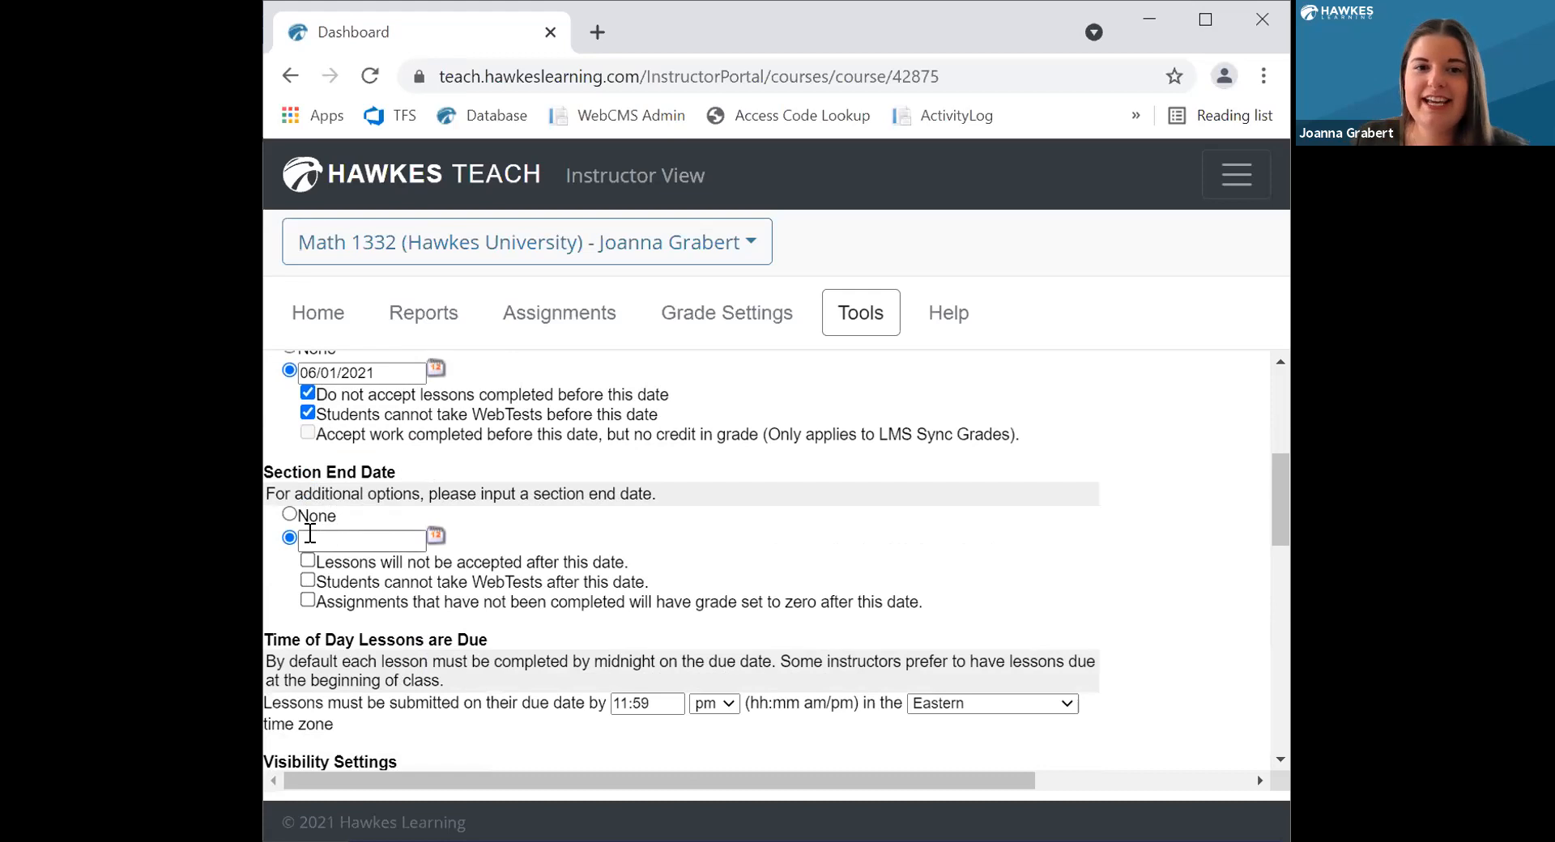
left_click(436, 535)
left_click(507, 455)
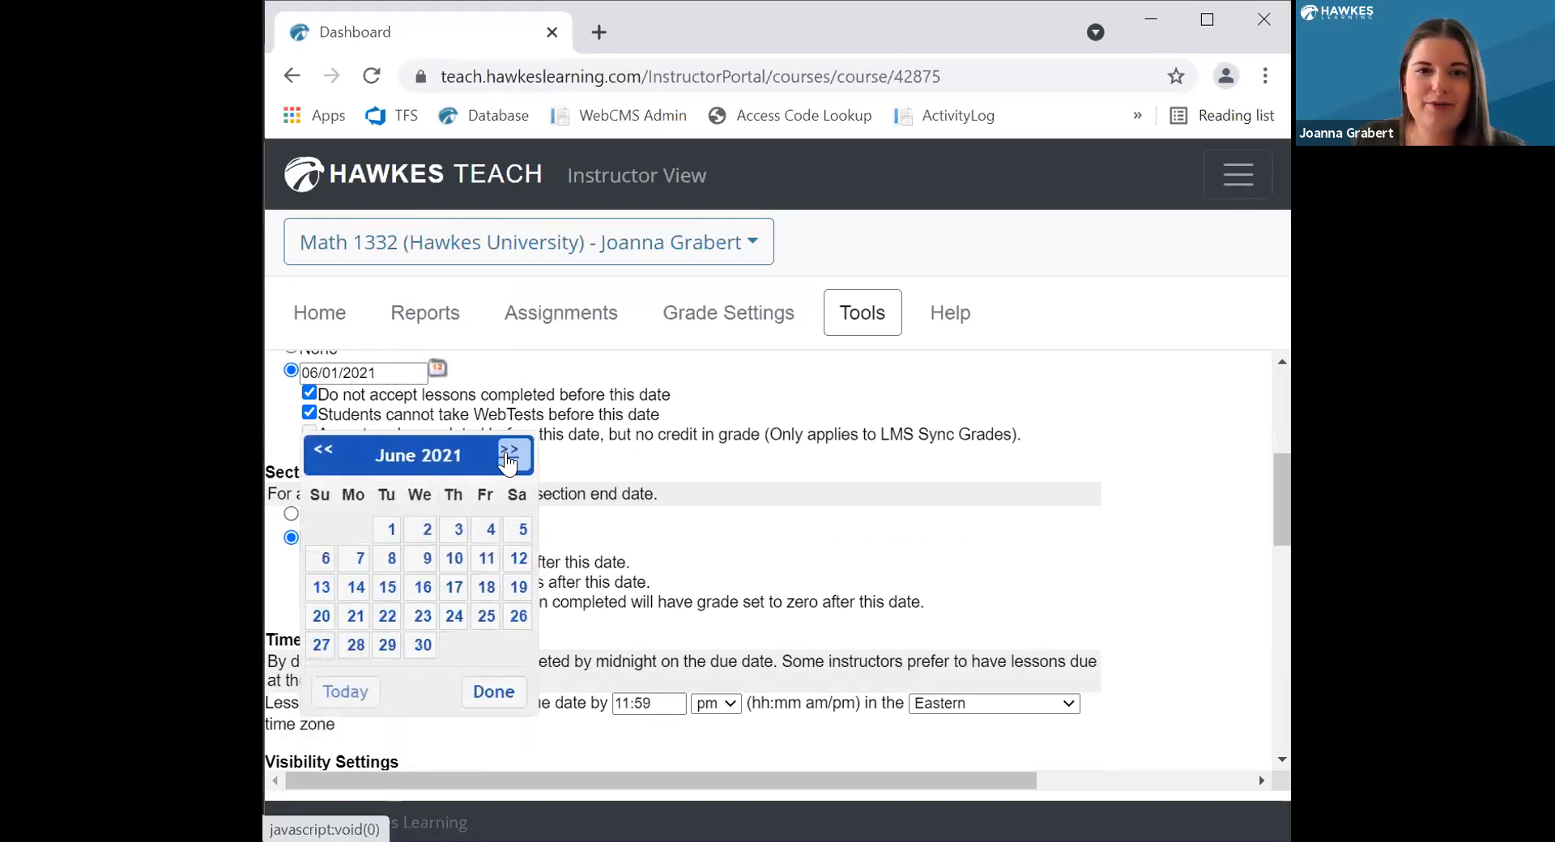
left_click(508, 455)
left_click(507, 455)
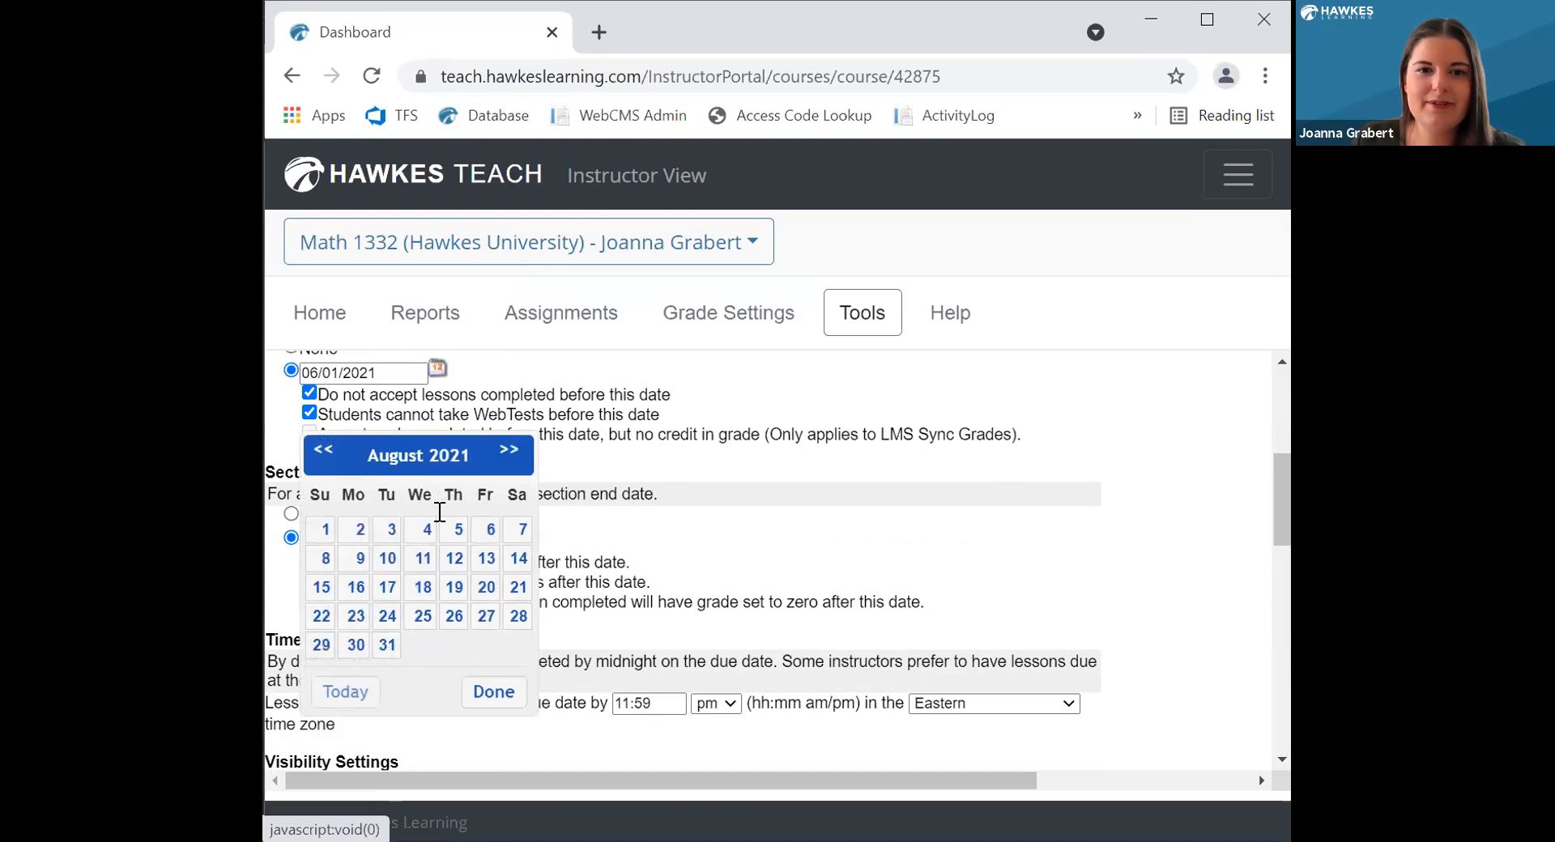
left_click(479, 531)
left_click(309, 561)
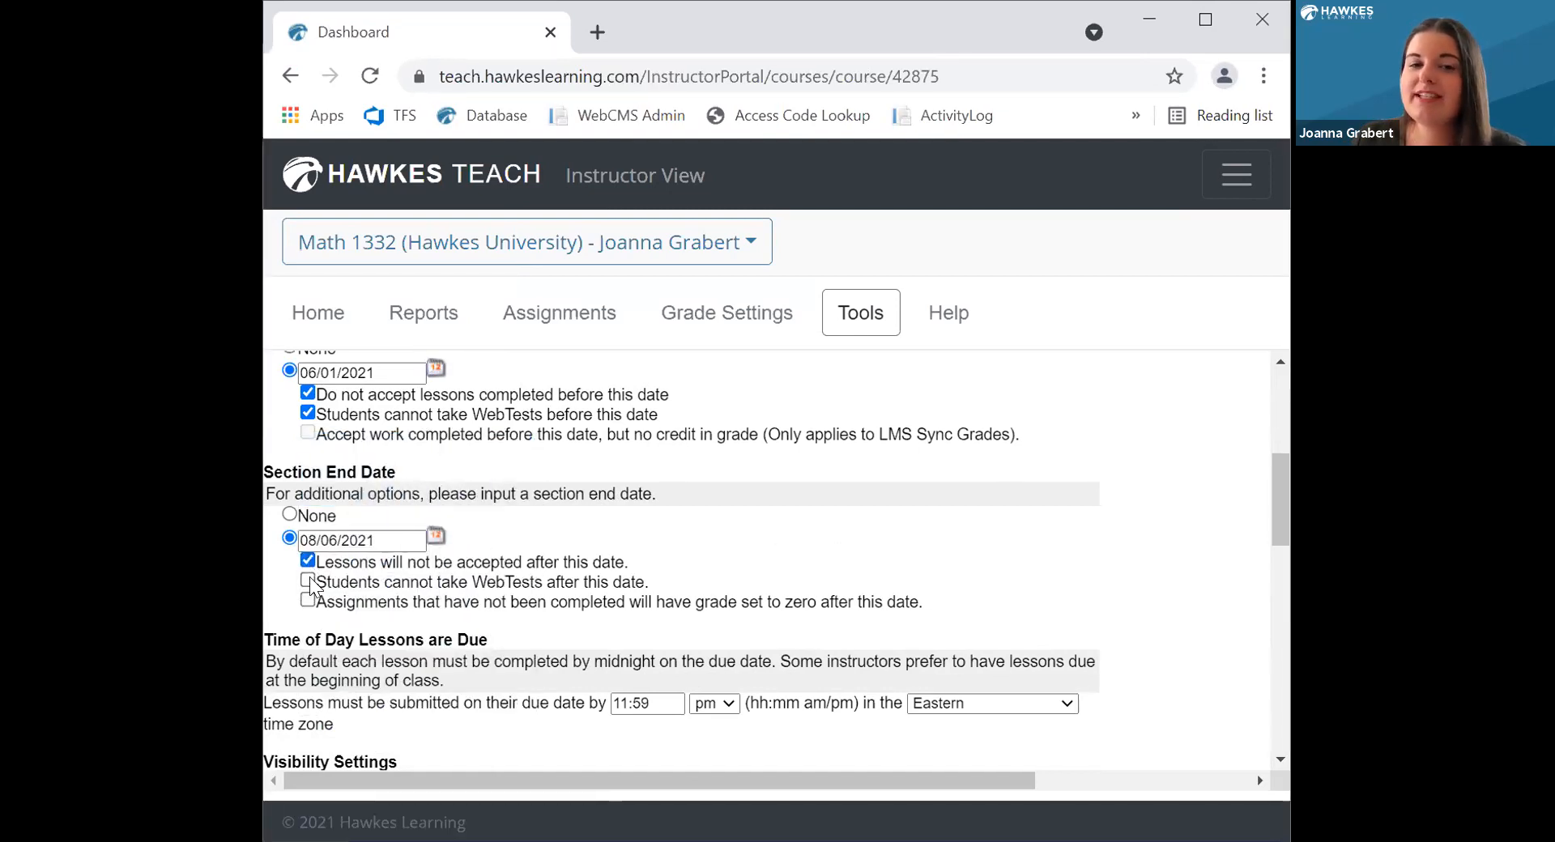
left_click(309, 580)
left_click(308, 601)
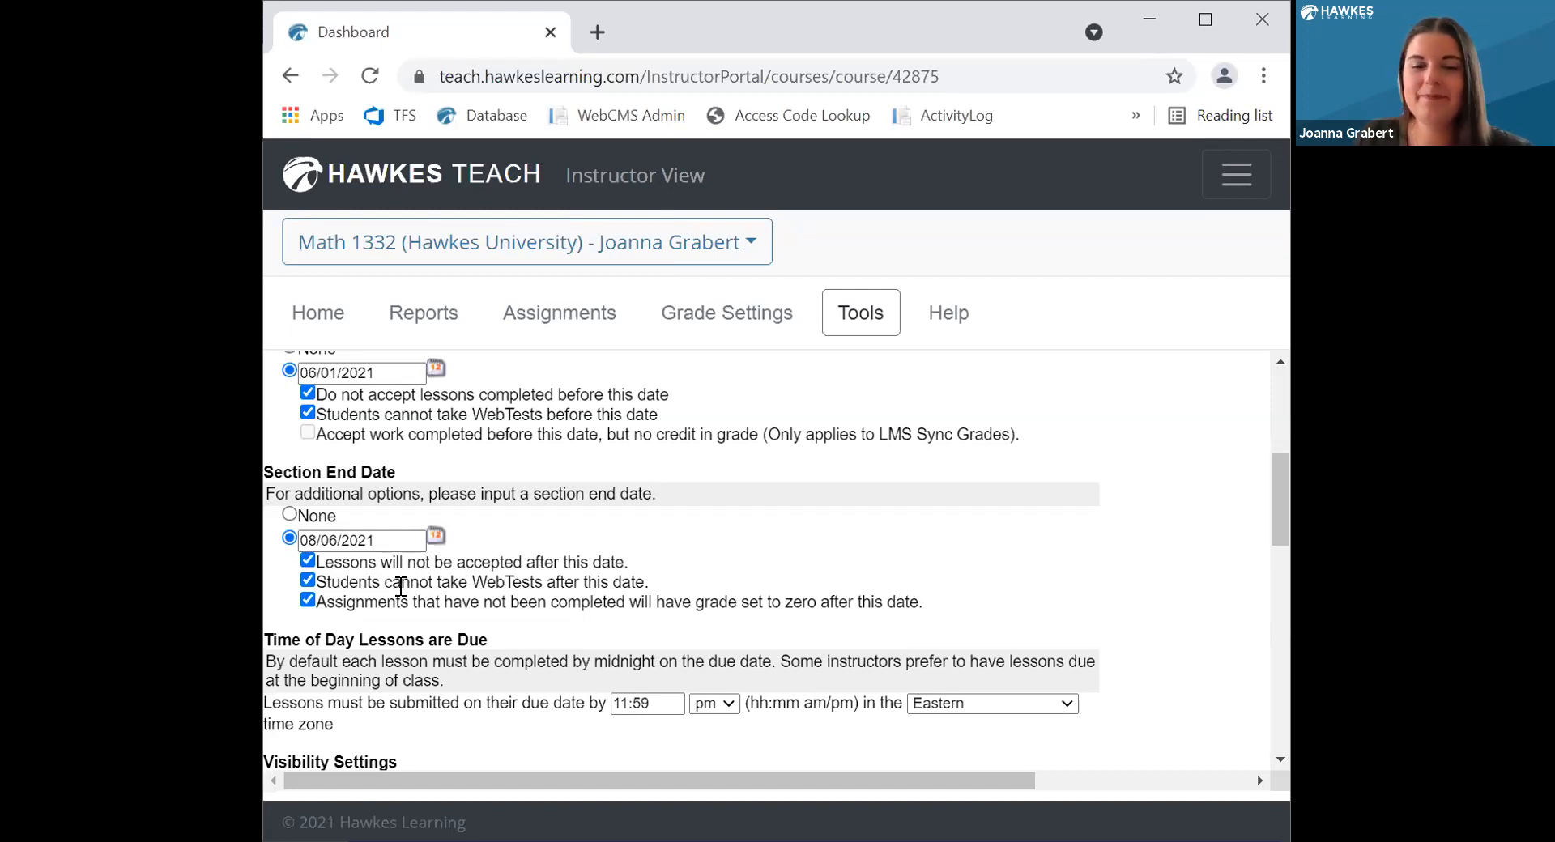
Check the new section's lesson due time and visibility settings, and save the section
scroll(401, 587, "down", 2)
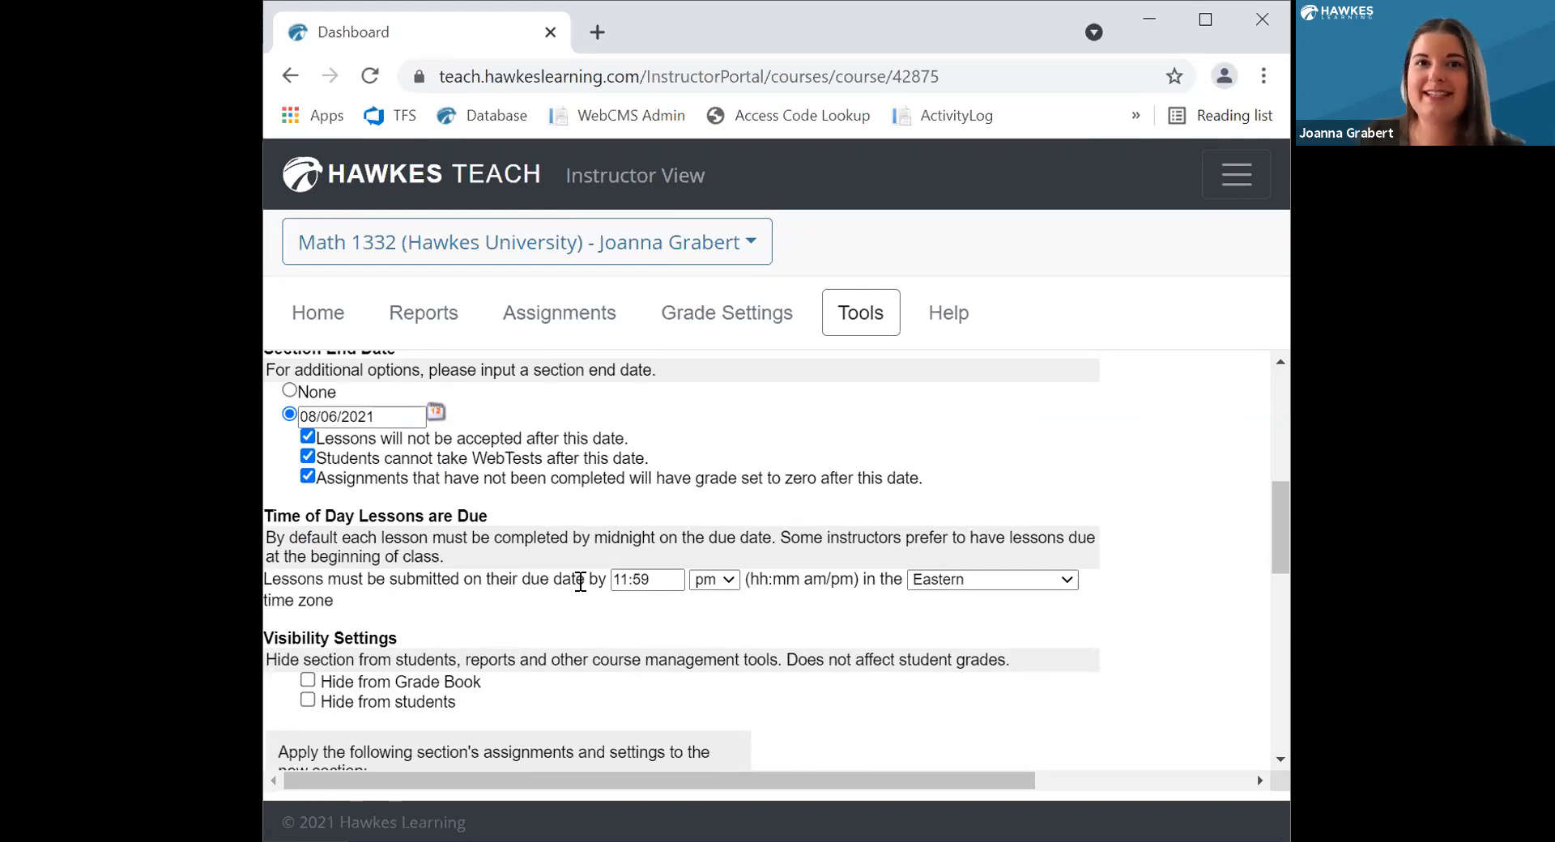
scroll(598, 585, "up", 2)
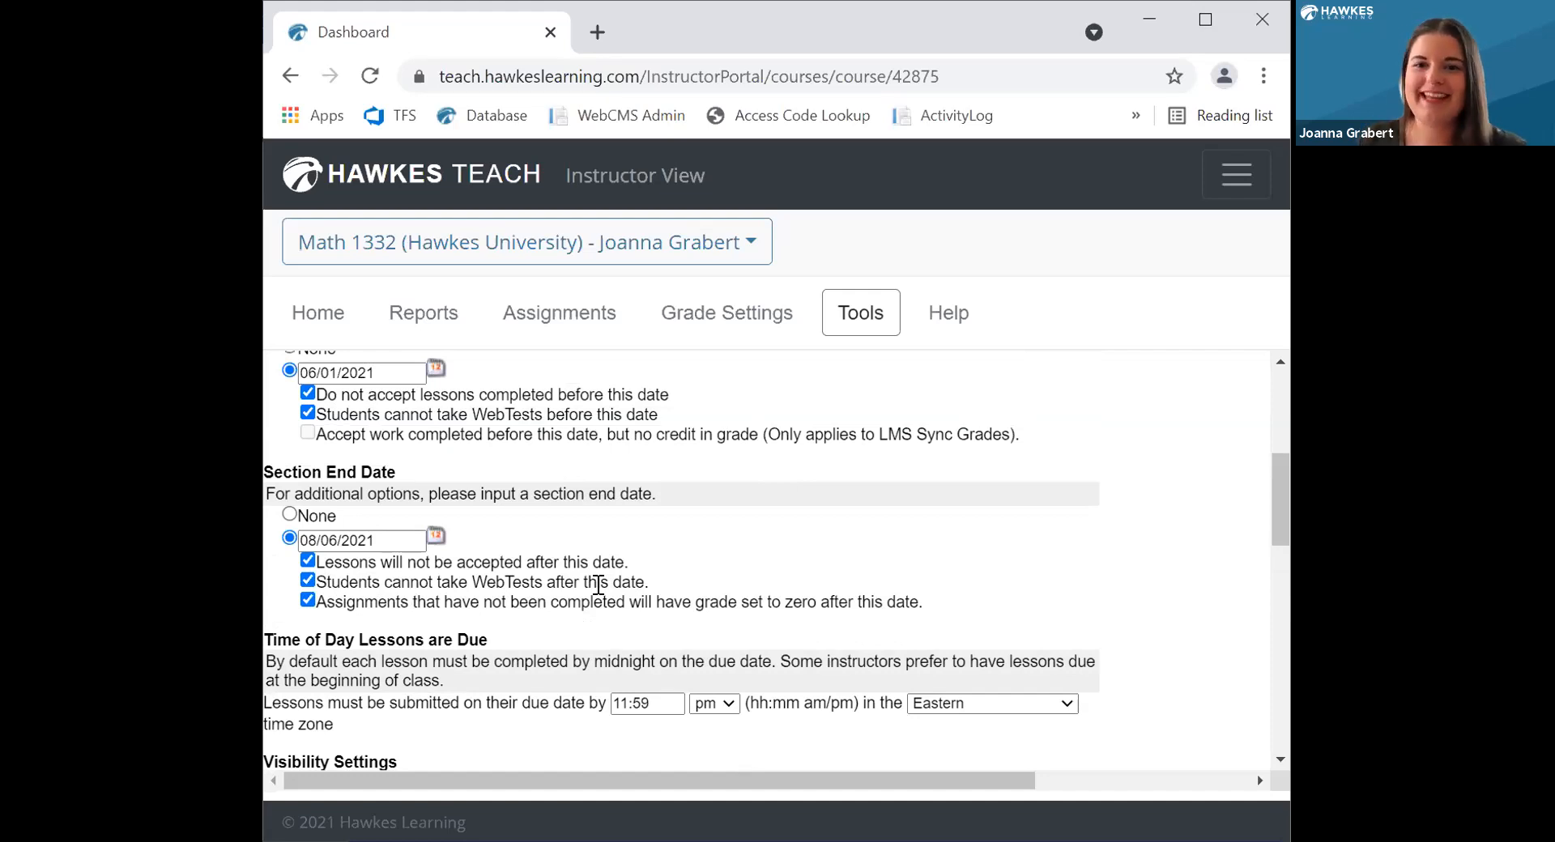
scroll(598, 585, "up", 6)
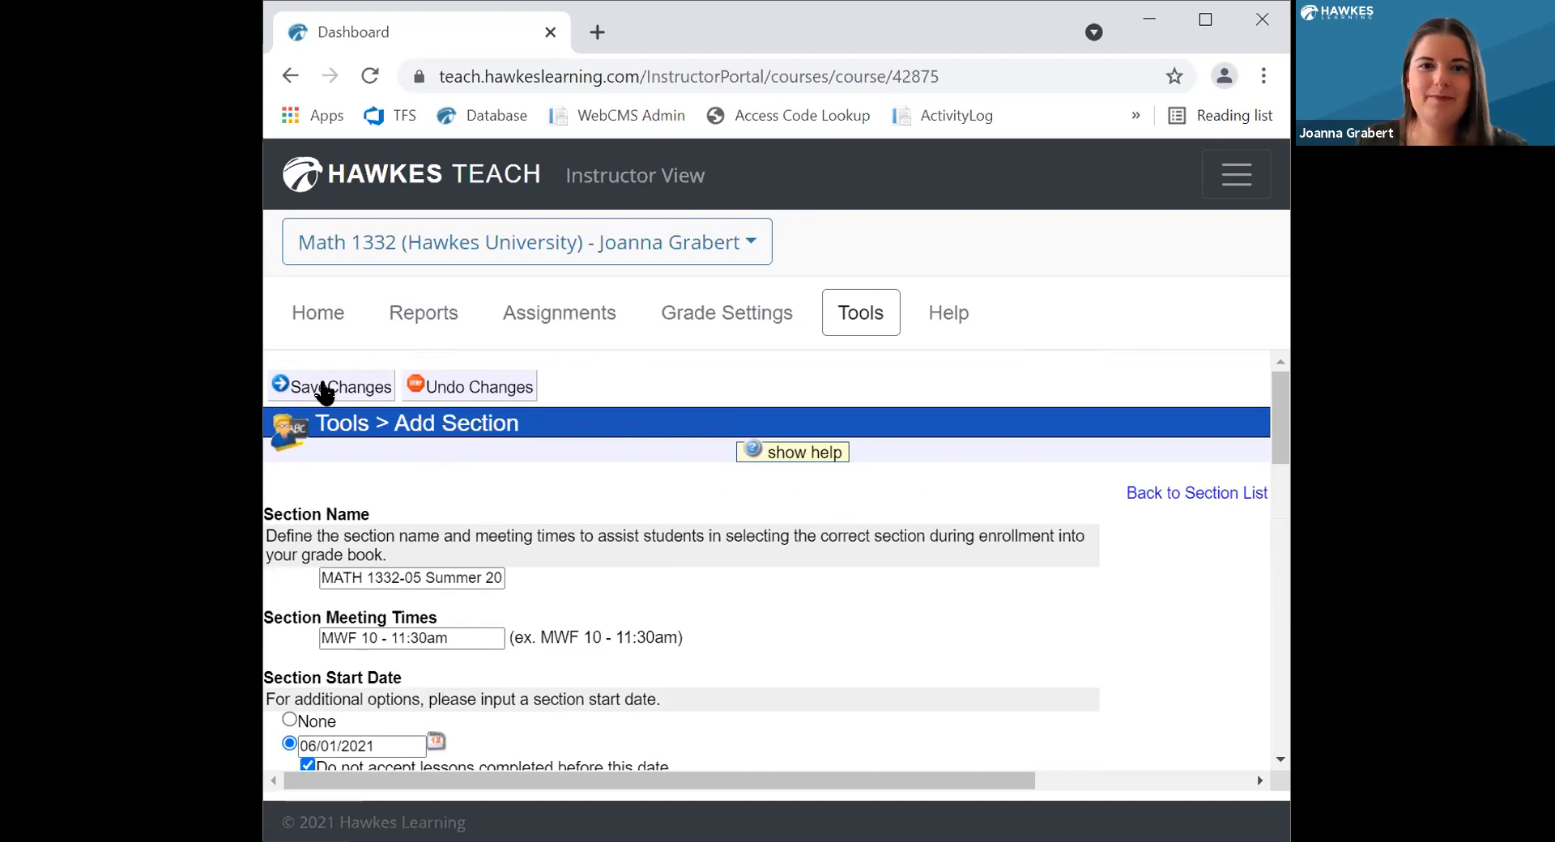
left_click(336, 389)
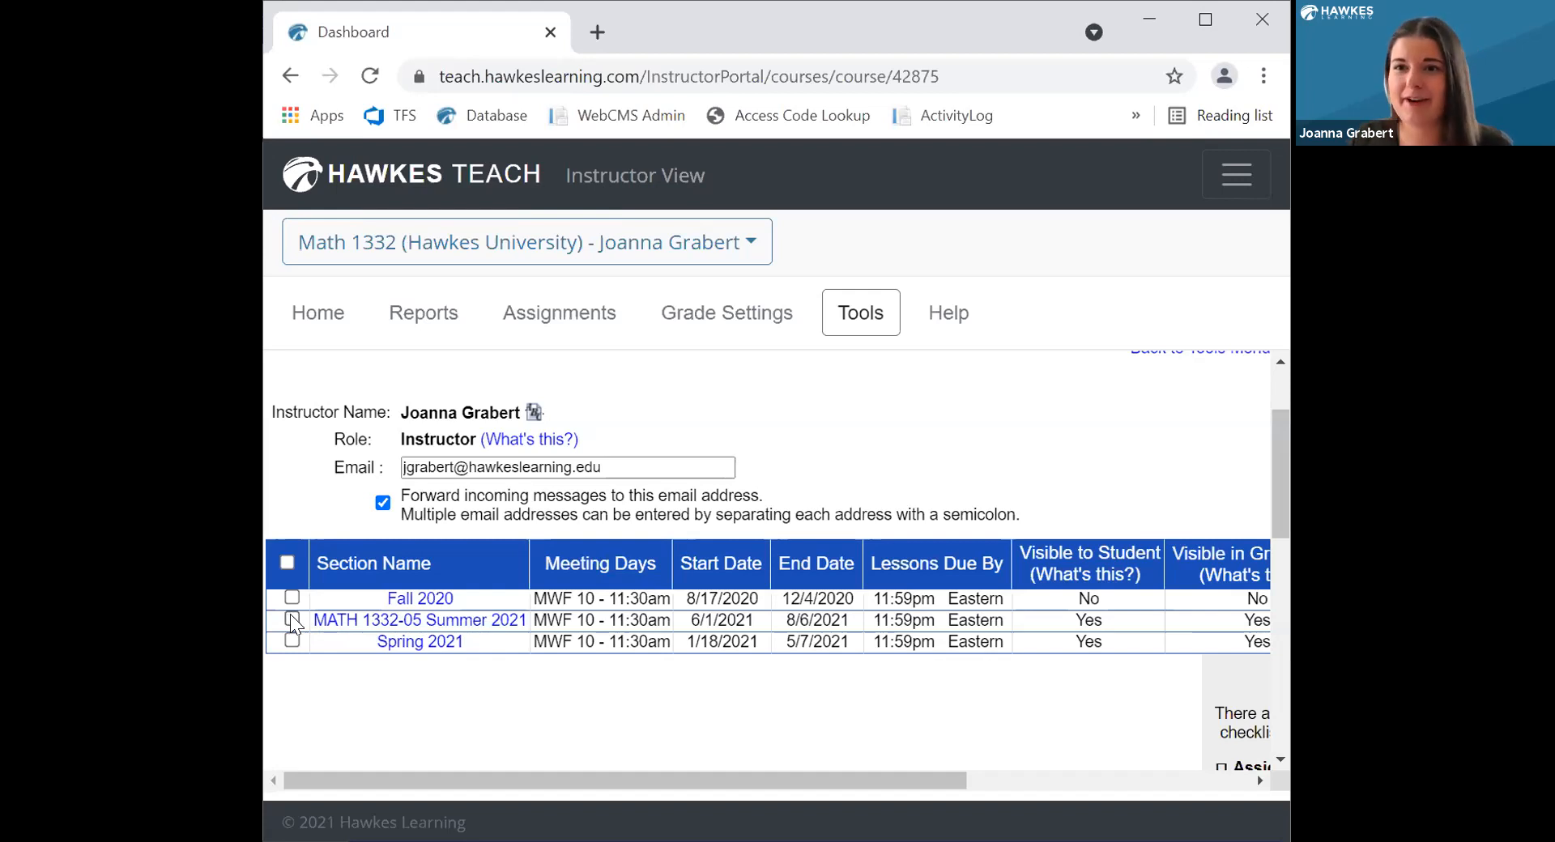
Hide the Spring 2021 section from the grade book
left_click(292, 641)
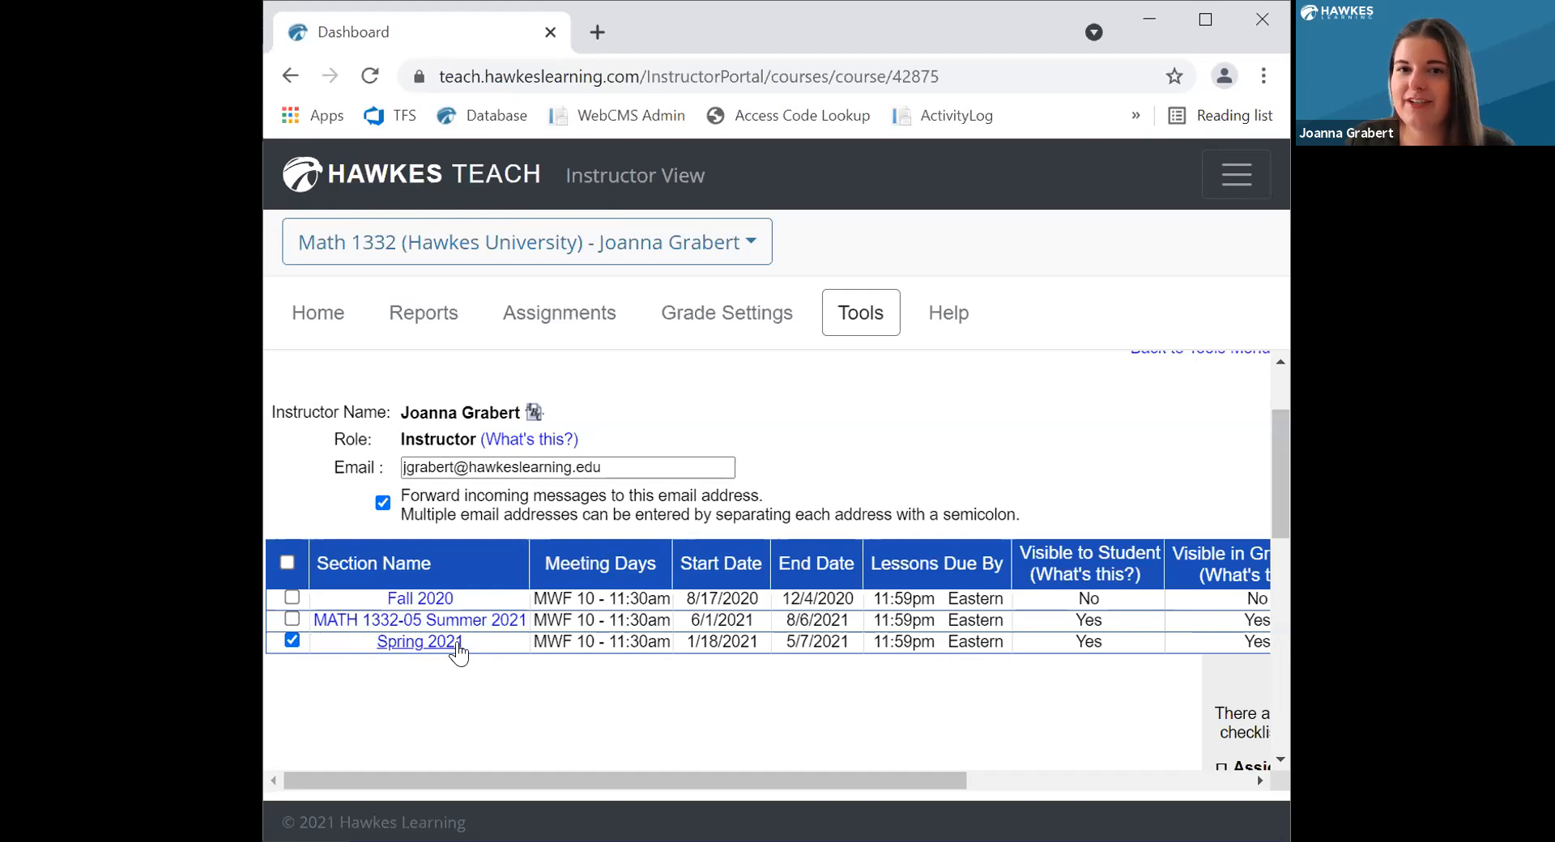
scroll(456, 652, "up", 2)
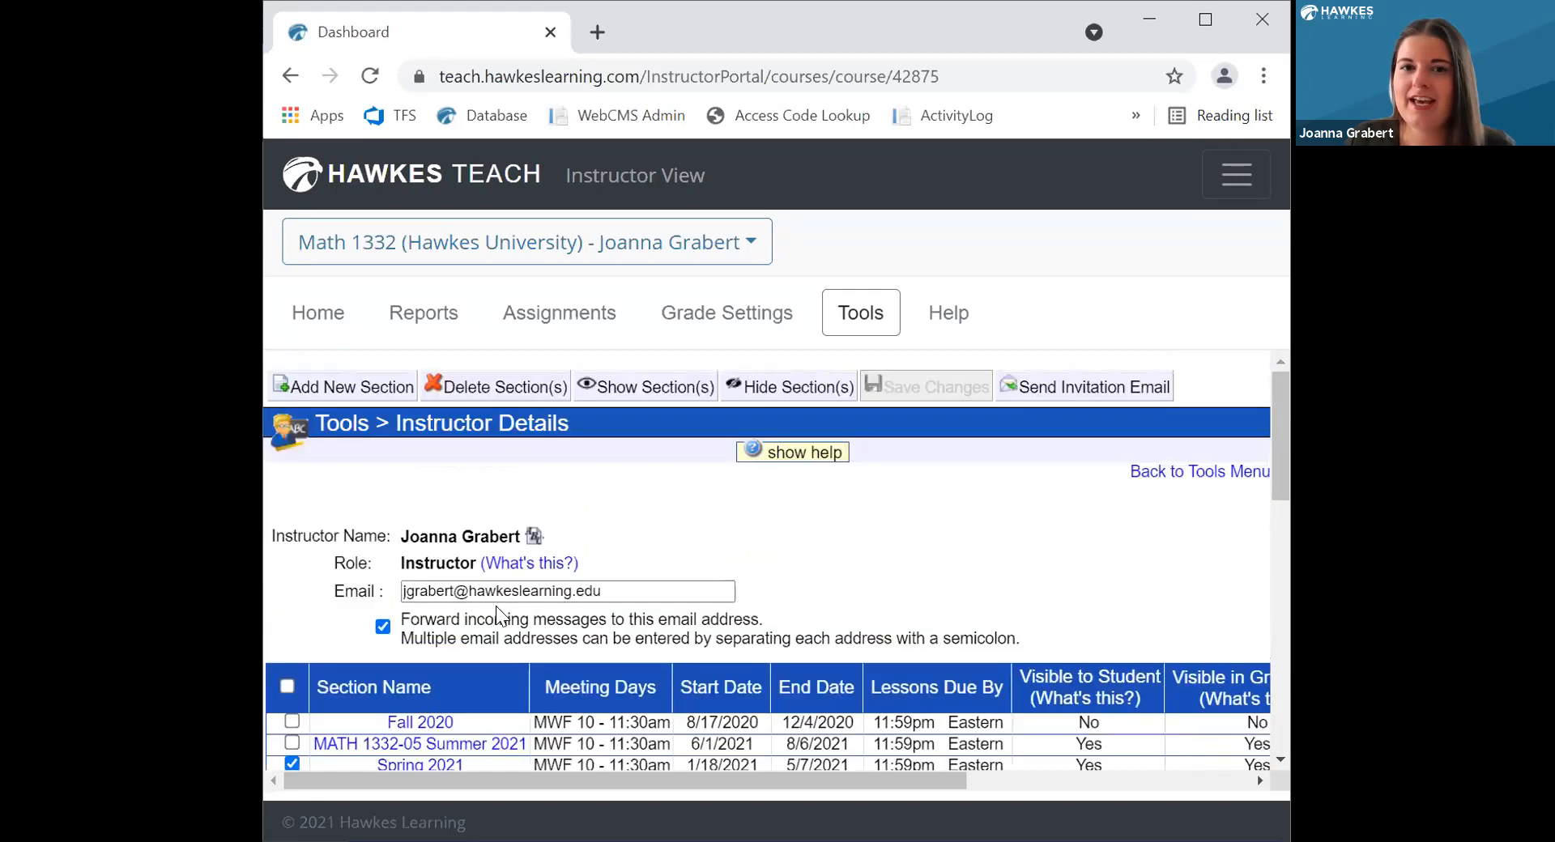
left_click(796, 387)
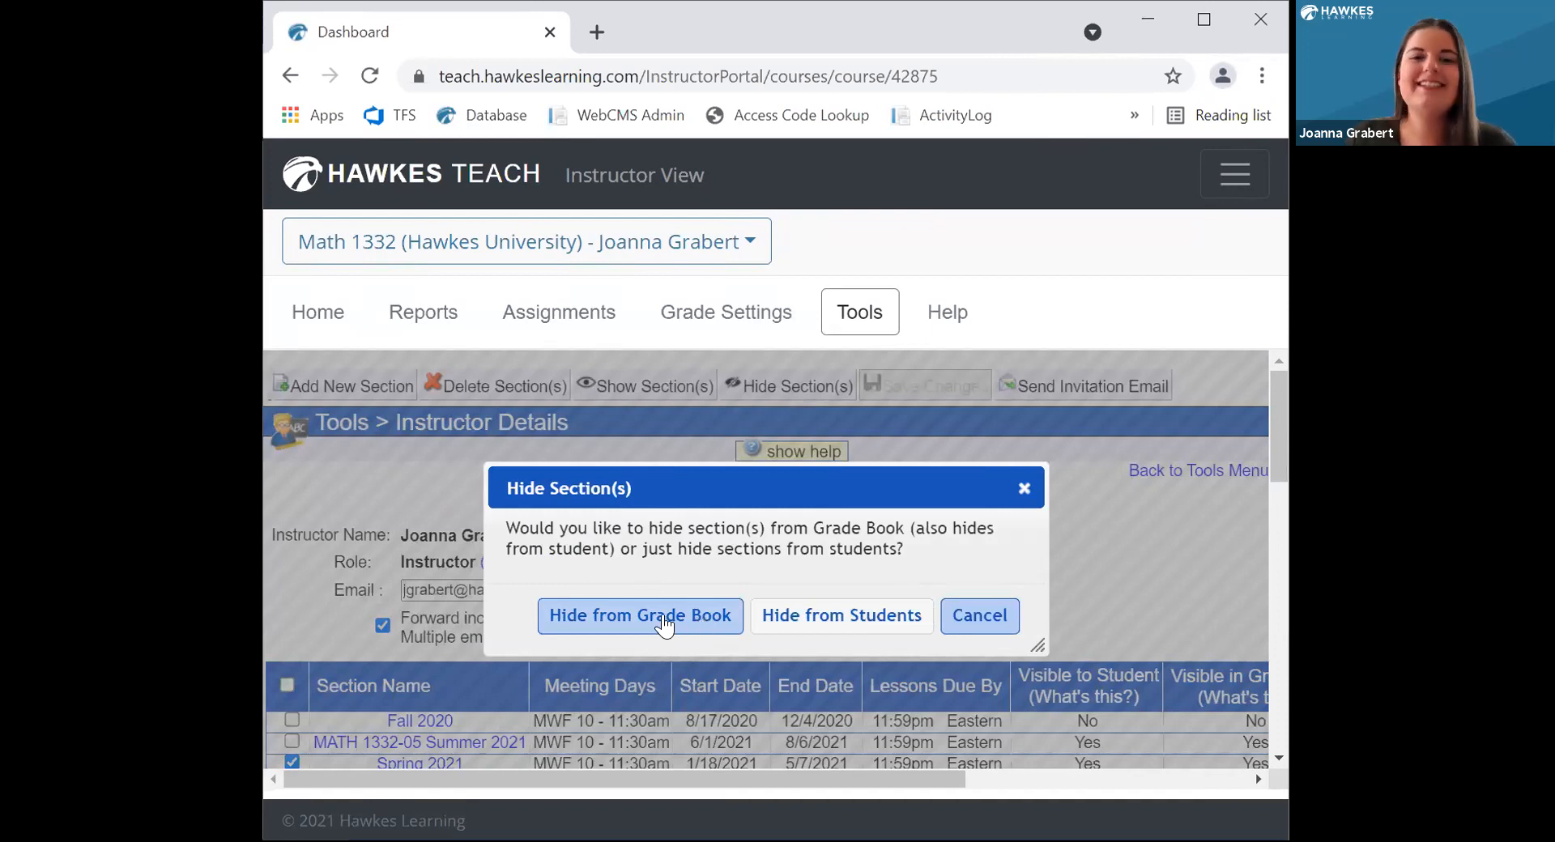
left_click(654, 621)
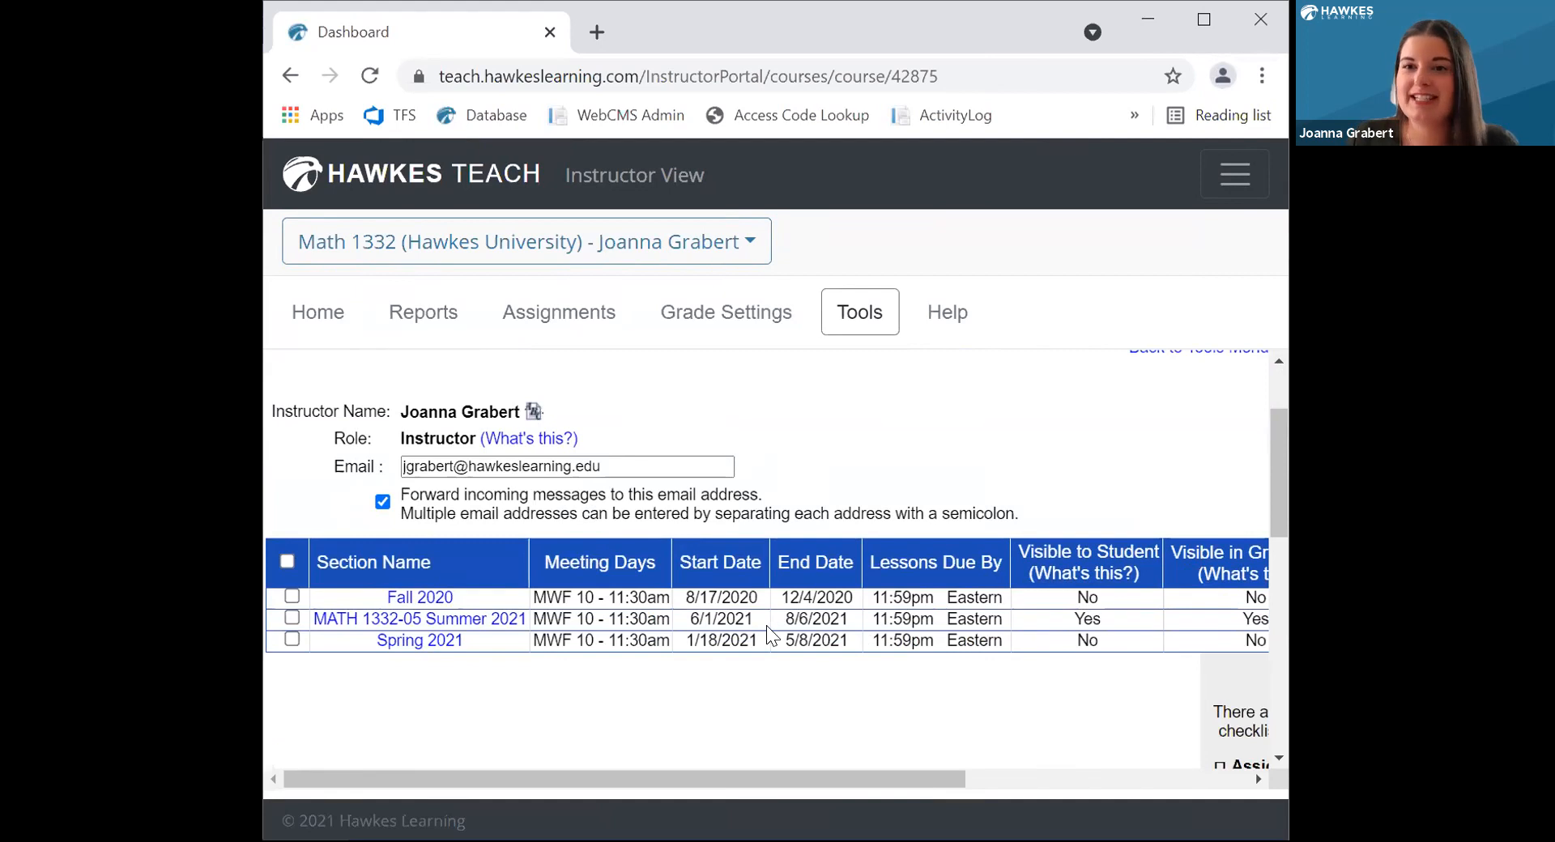
Open the lesson due dates and review the due date templates available for the MATH 1332-05 Summer 2021 section
scroll(711, 617, "up", 2)
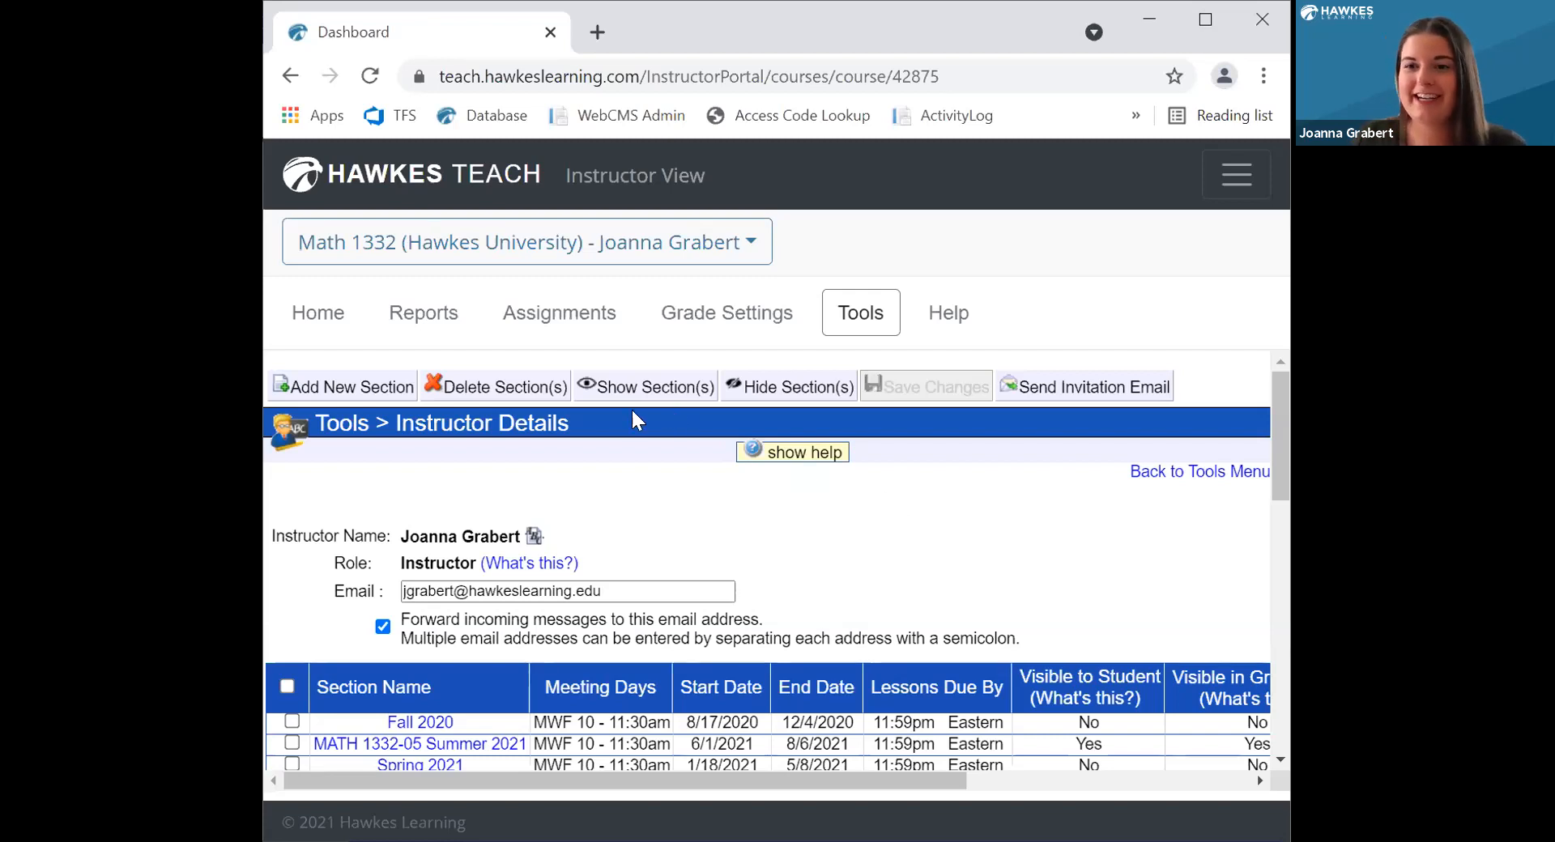
left_click(550, 328)
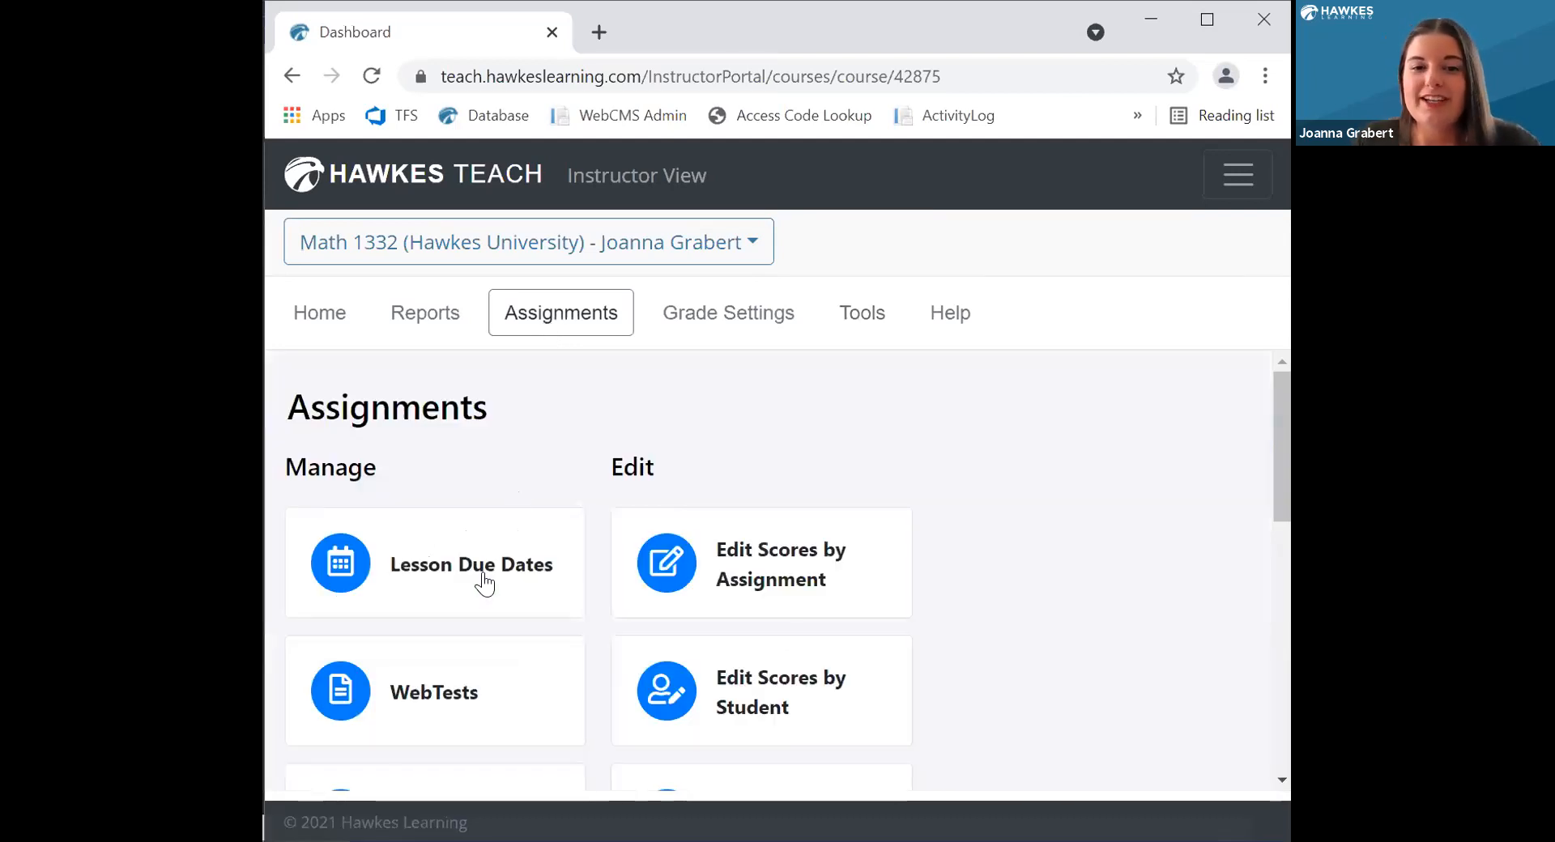
left_click(479, 587)
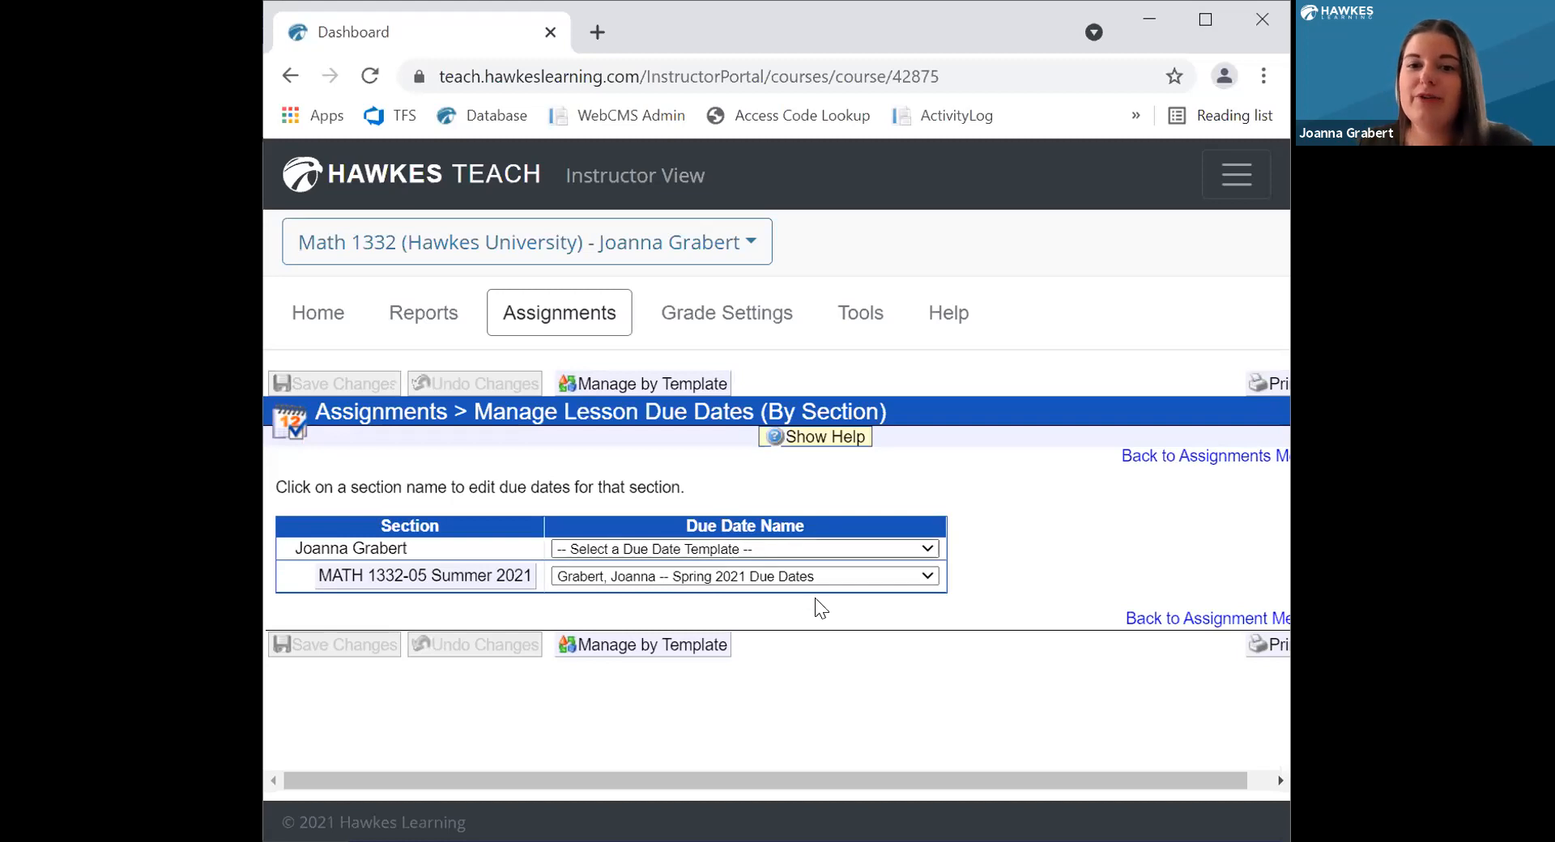
left_click(733, 578)
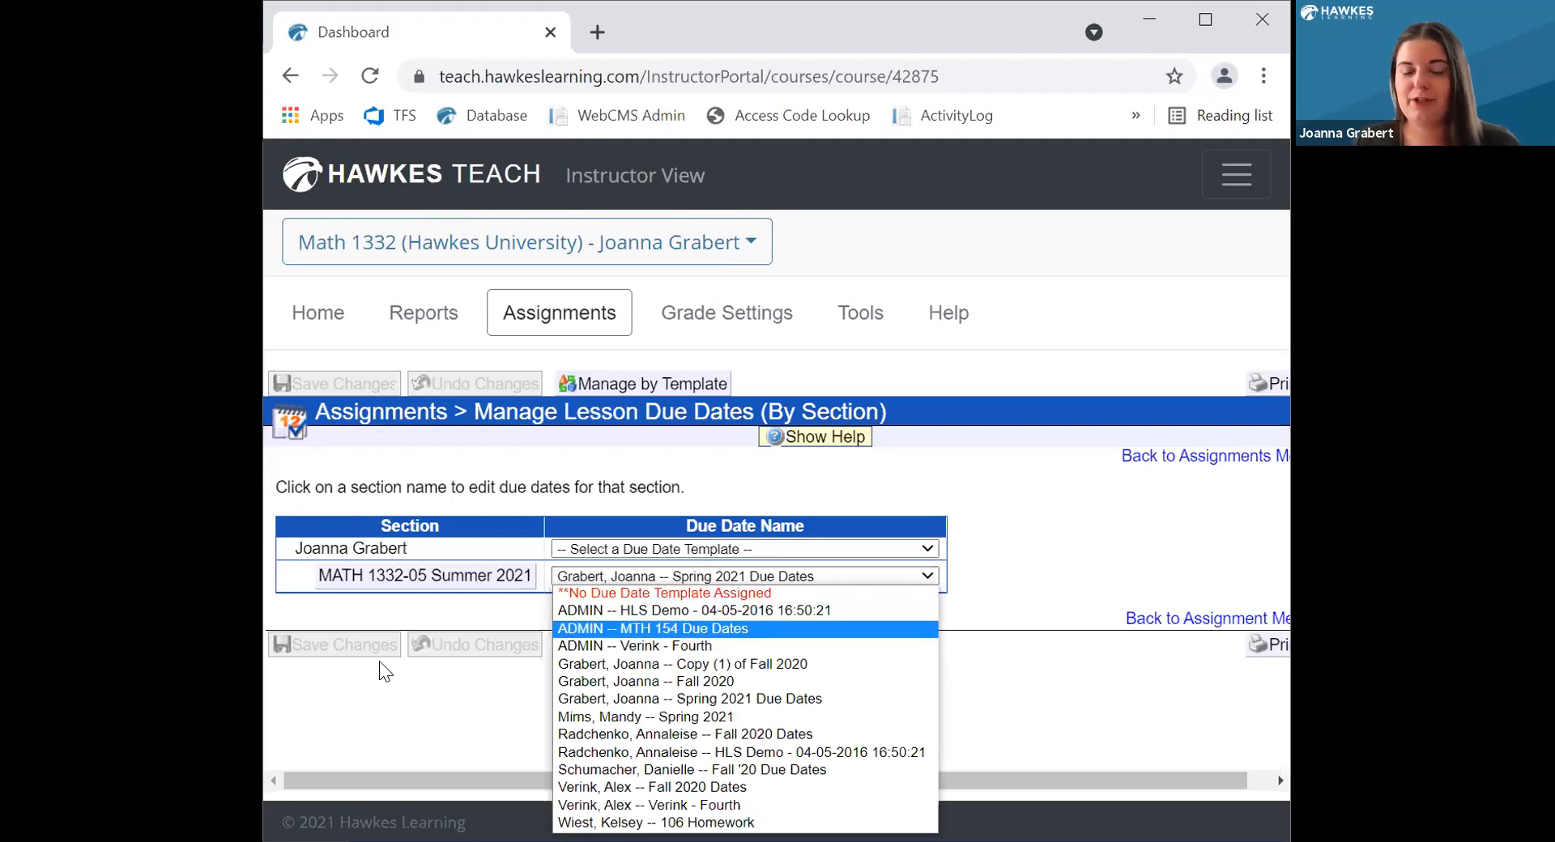
left_click(755, 488)
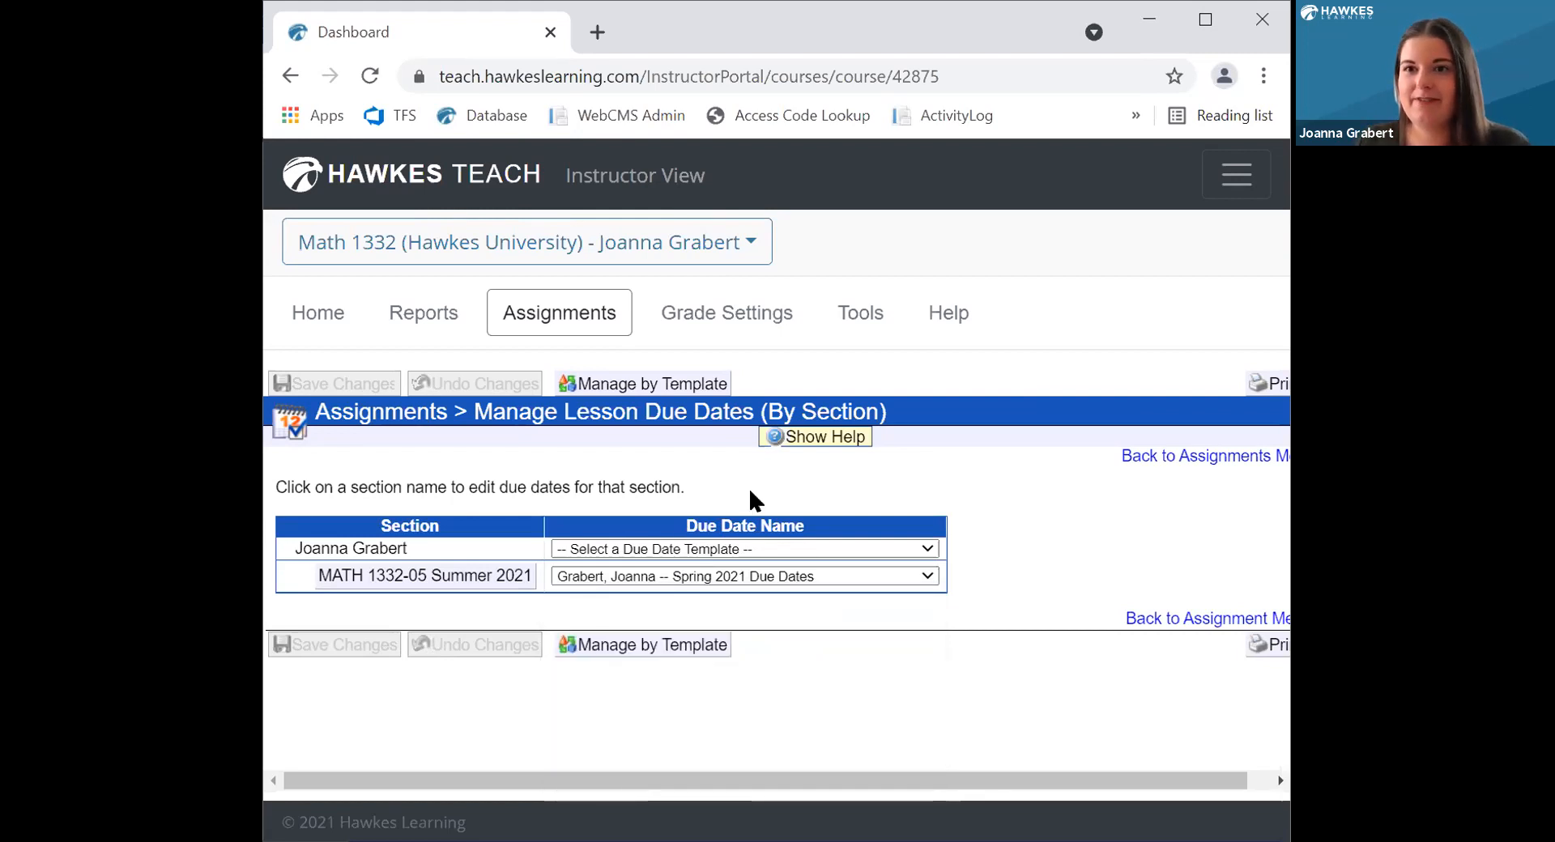
Manage the lesson due dates by template and make a copy of the "Spring 2021 Due Dates" template
left_click(678, 400)
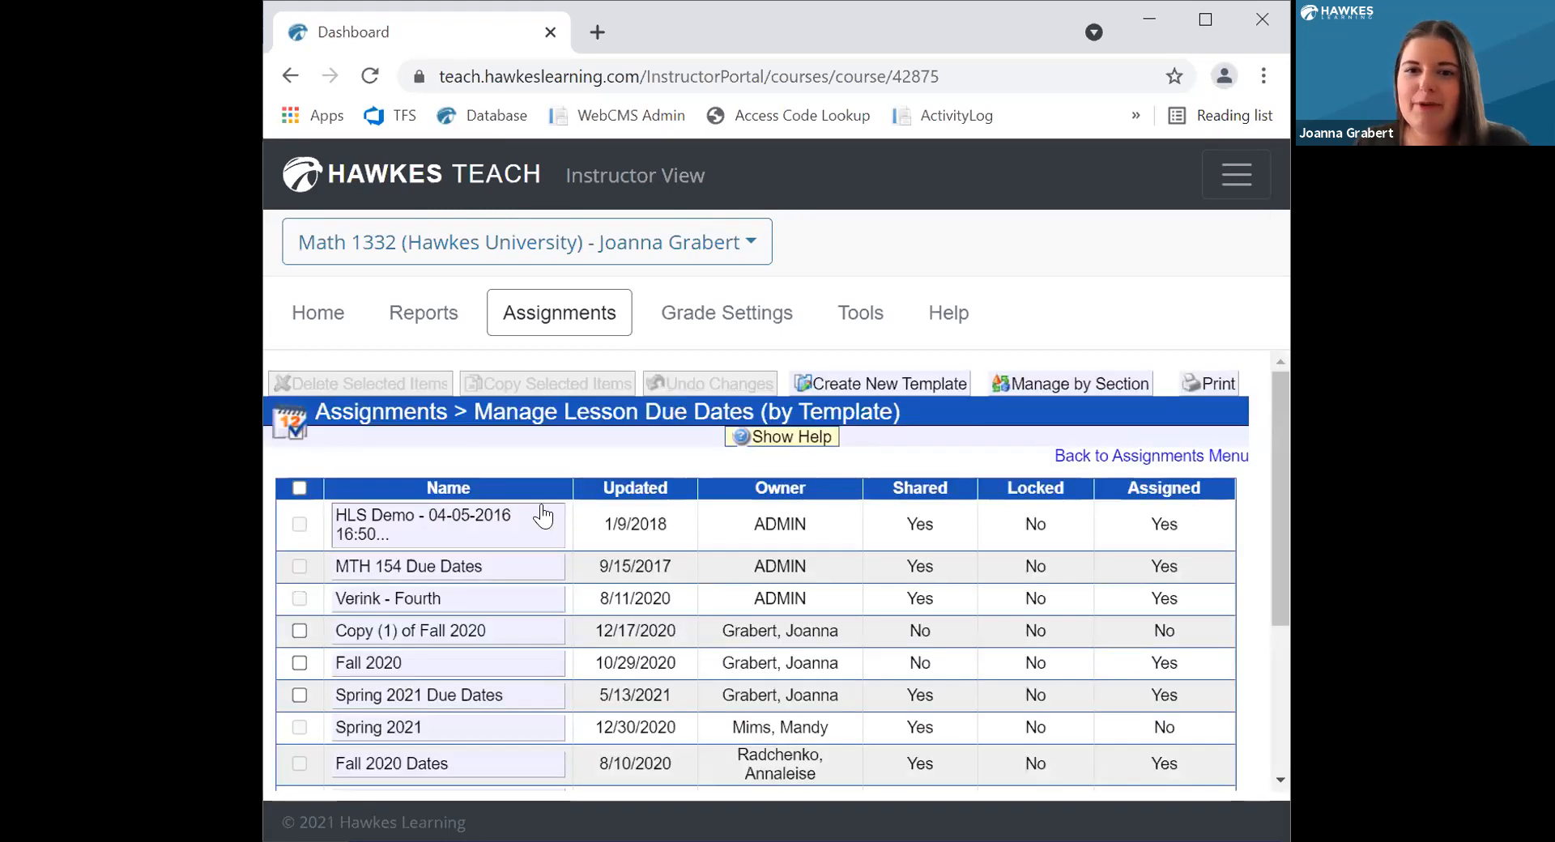
scroll(543, 516, "down", 3)
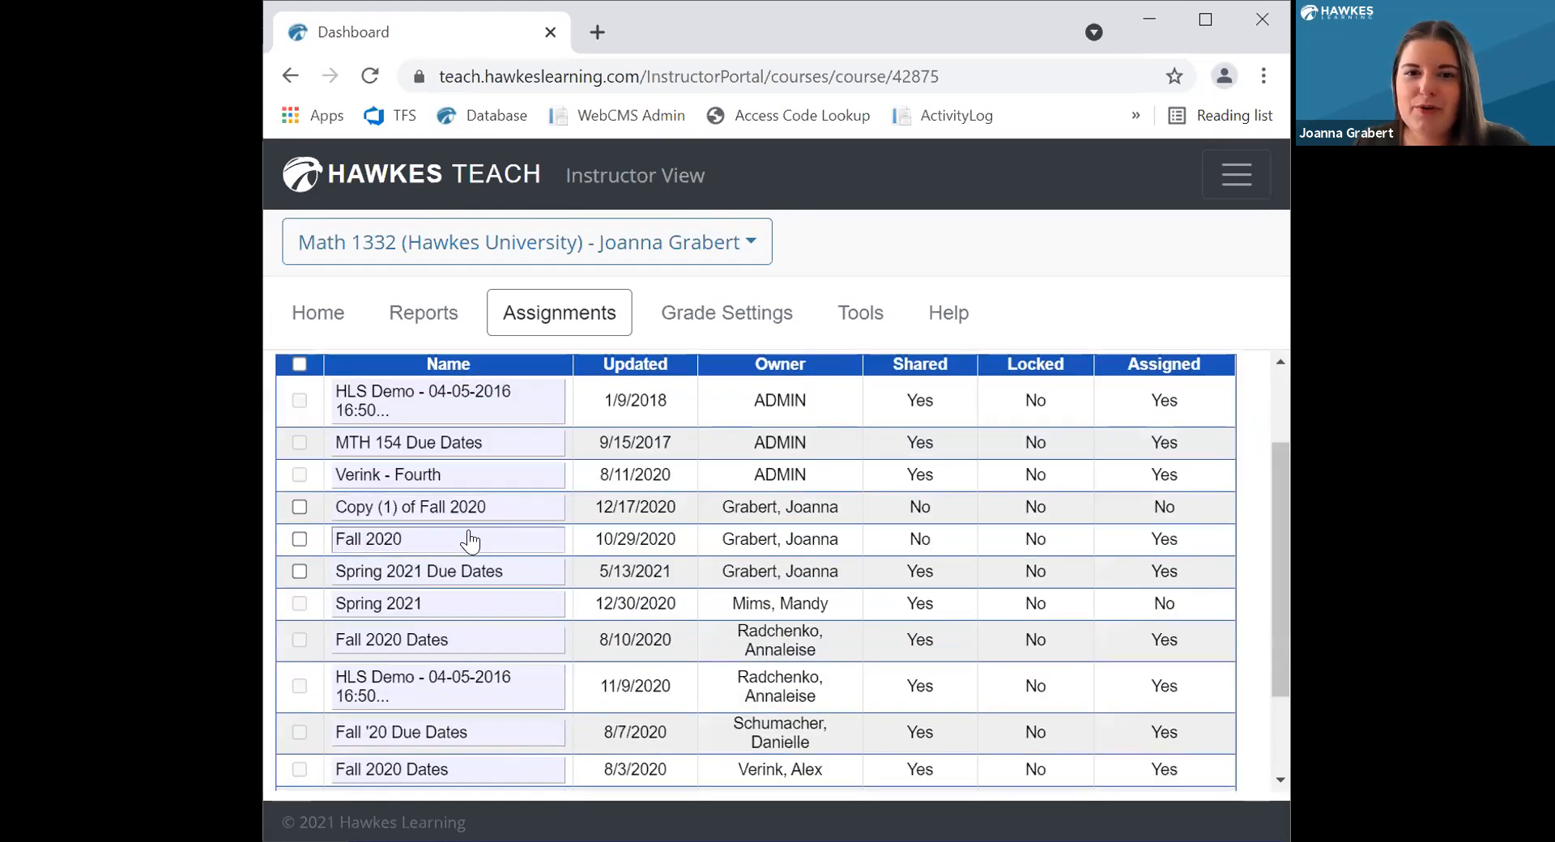
left_click(299, 573)
scroll(506, 486, "up", 3)
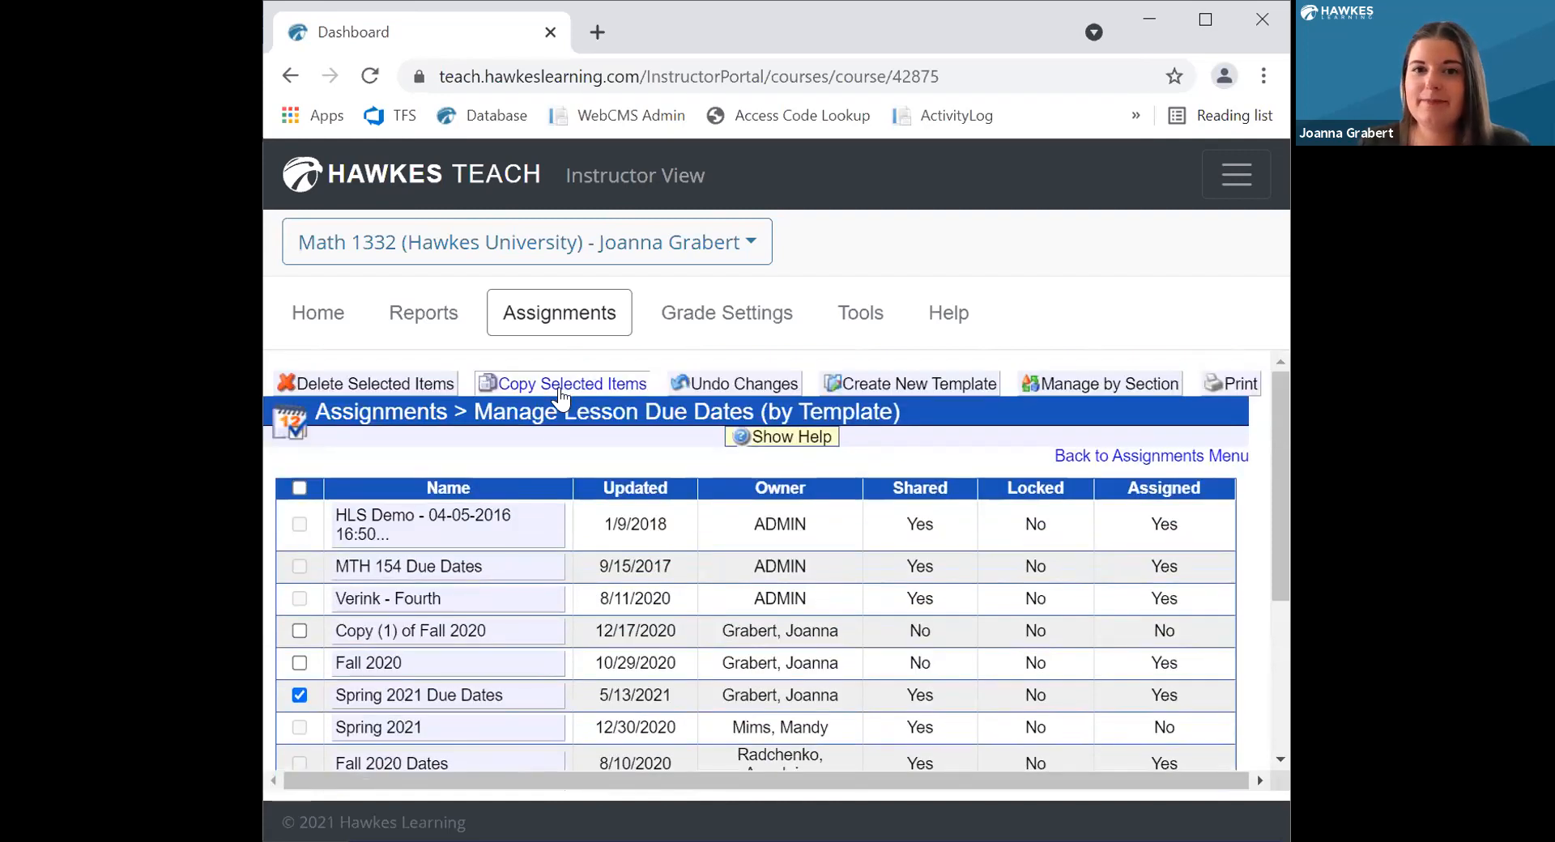
left_click(562, 397)
scroll(486, 551, "down", 3)
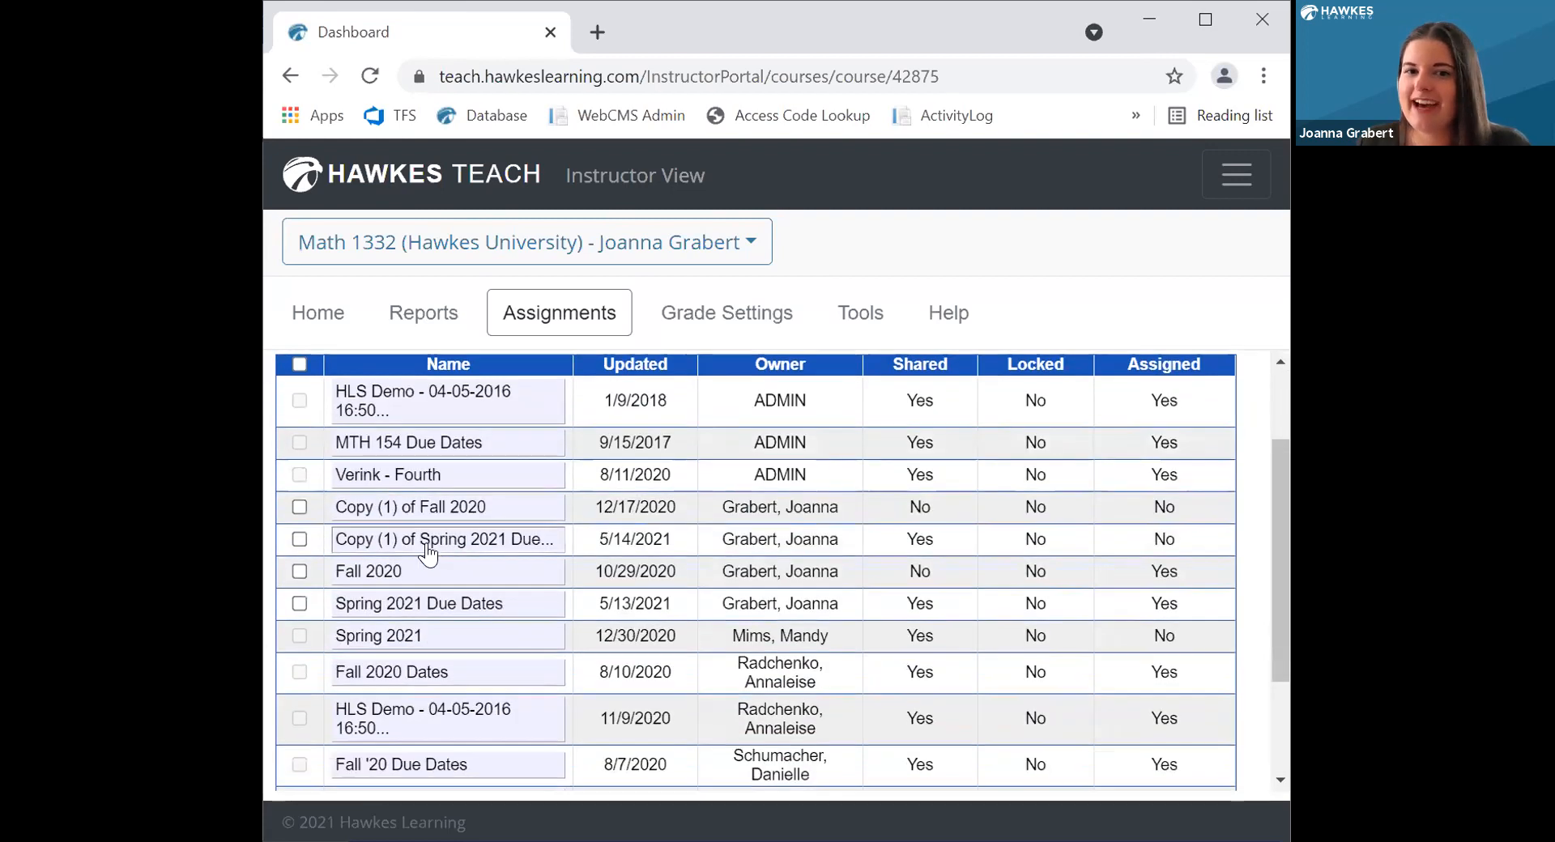
Open the copy of the Spring 2021 due dates template and rename it "Summer 2021 Due Dates"
left_click(484, 544)
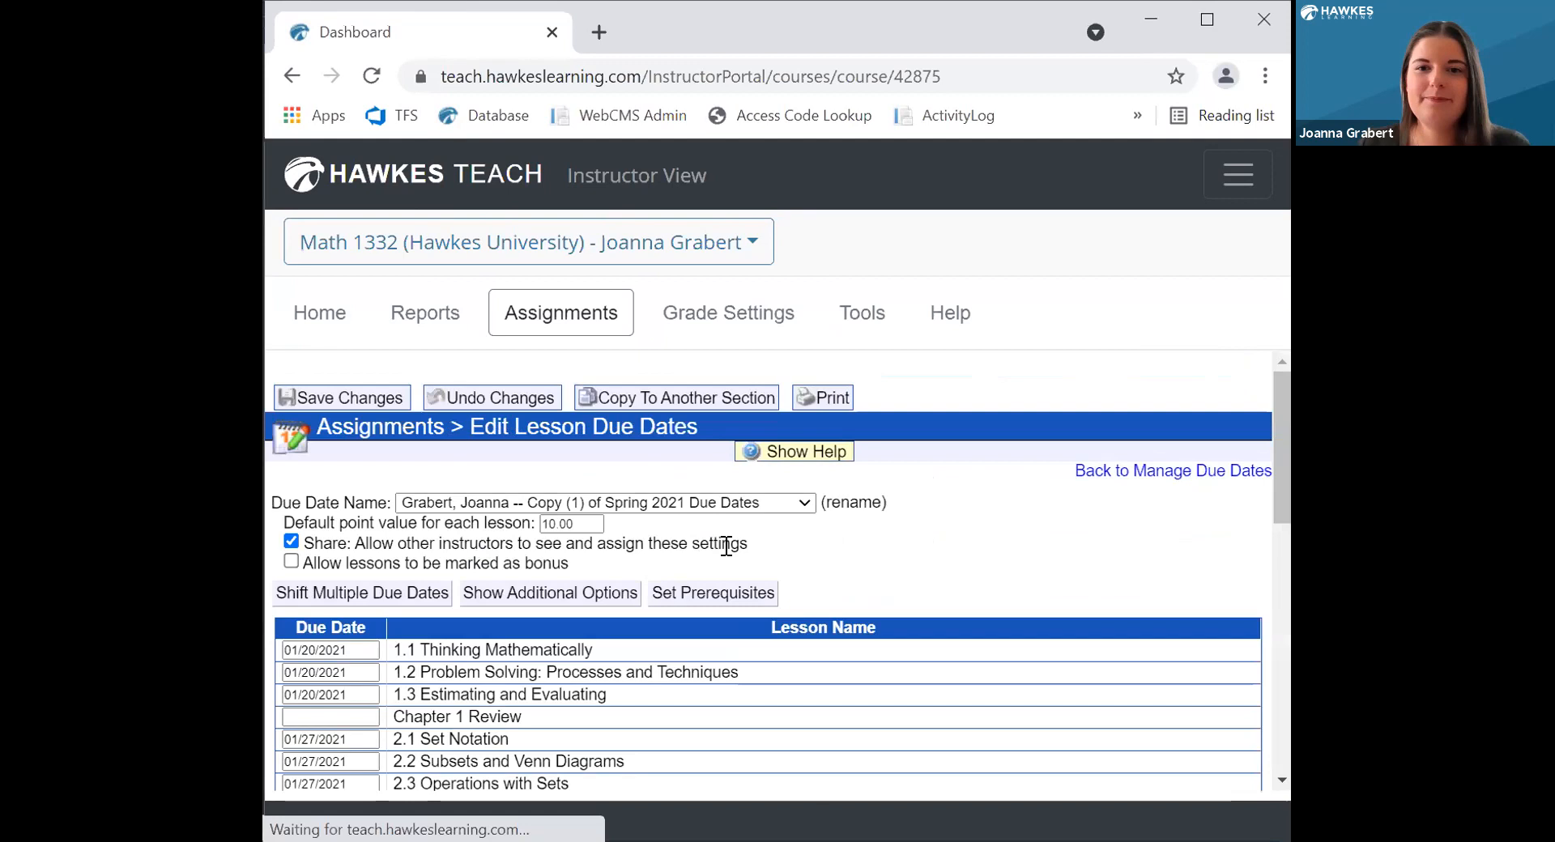
left_click(853, 502)
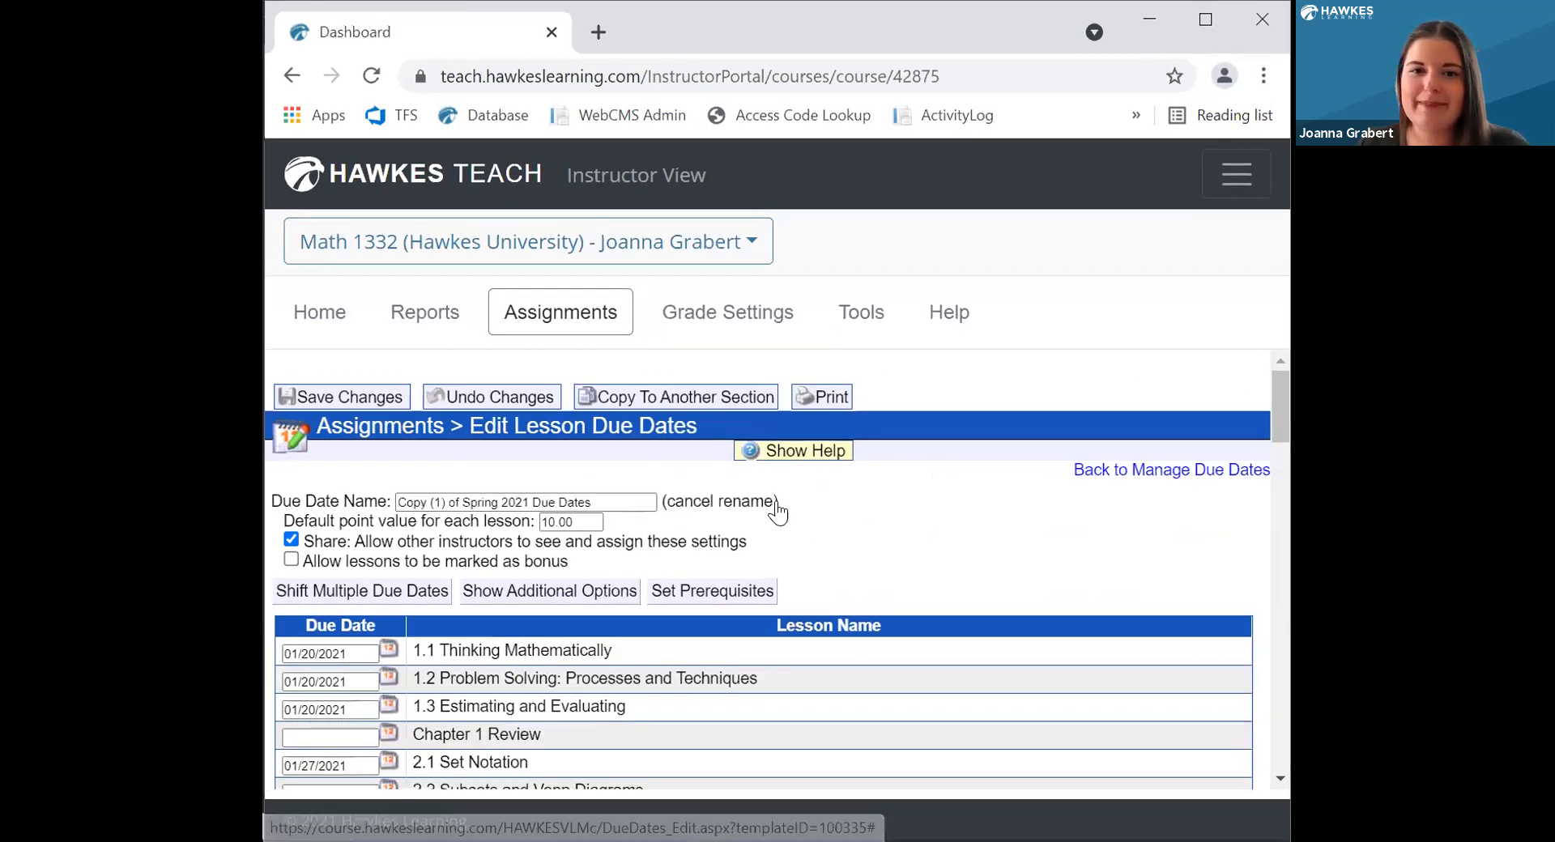
left_click_drag(462, 503, 340, 502)
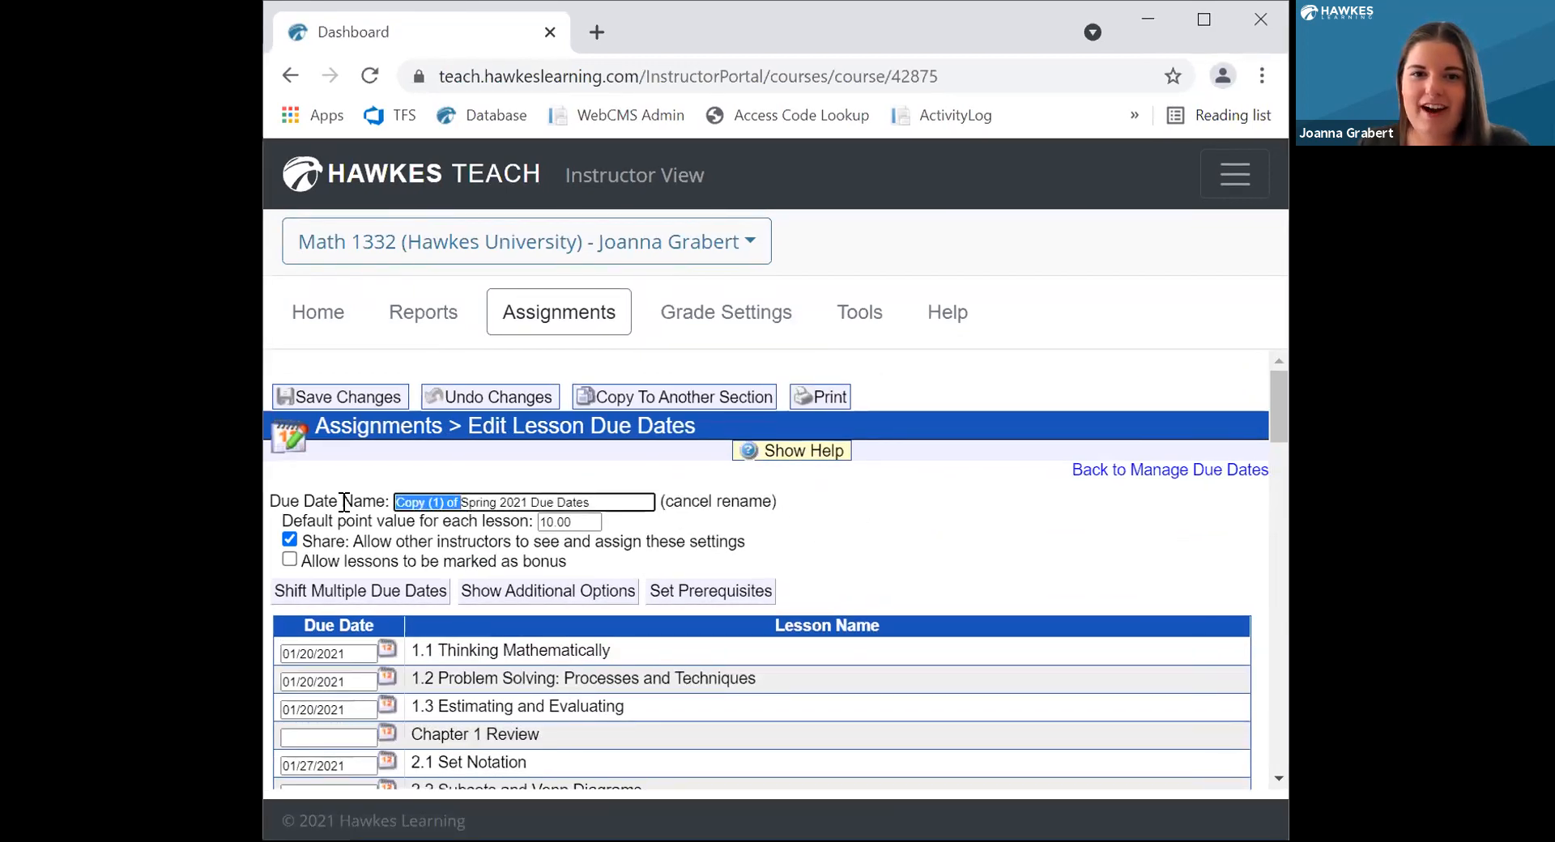
key("BackSpace")
left_click(433, 502)
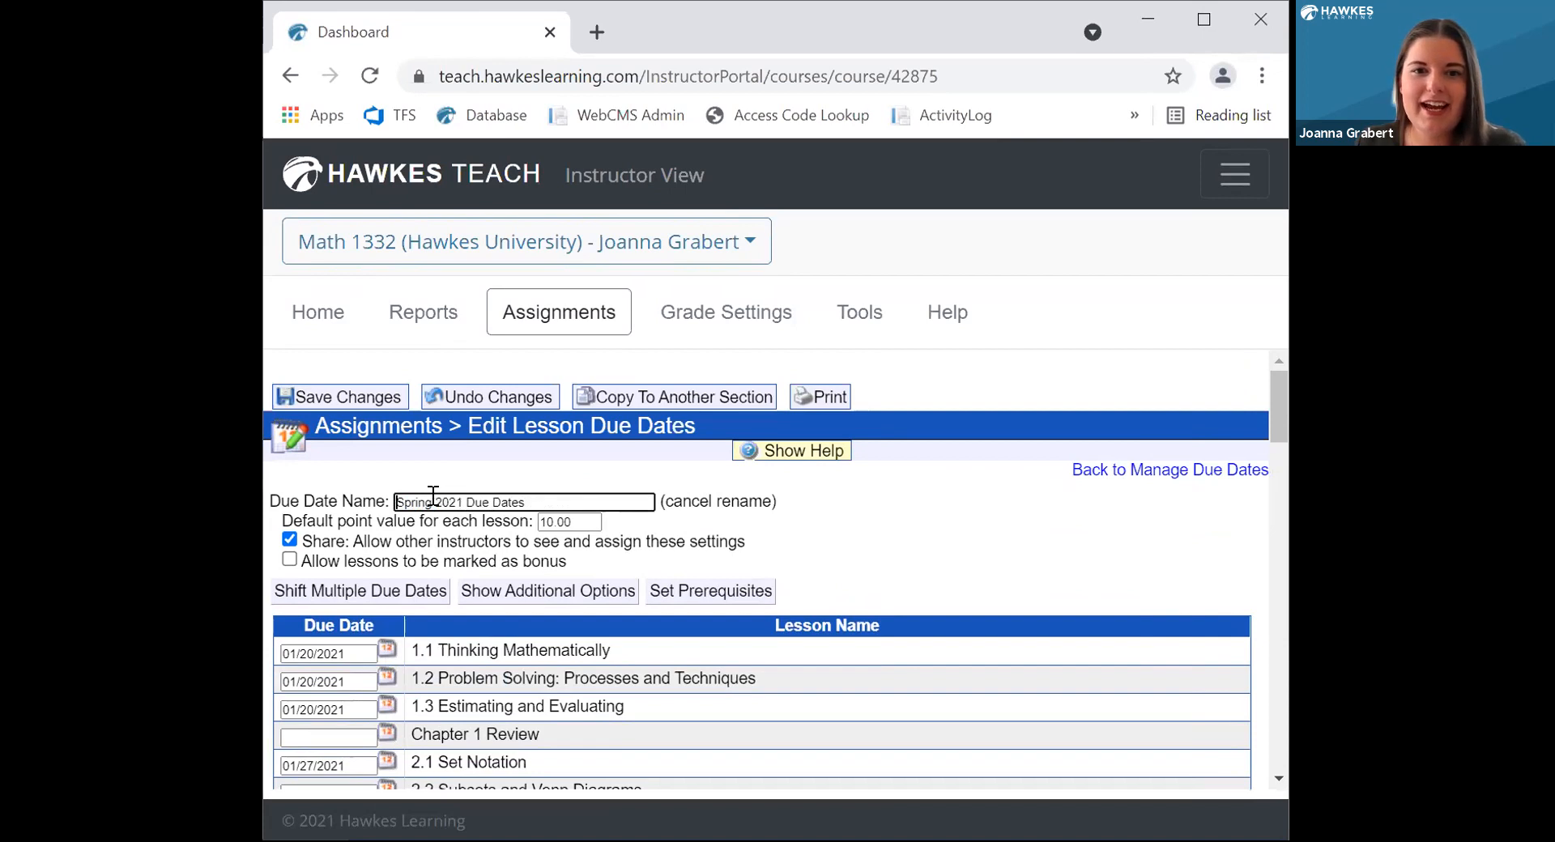
key("BackSpace")
key("BackSpace")
key("BackSpace")
key("BackSpace")
key("BackSpace")
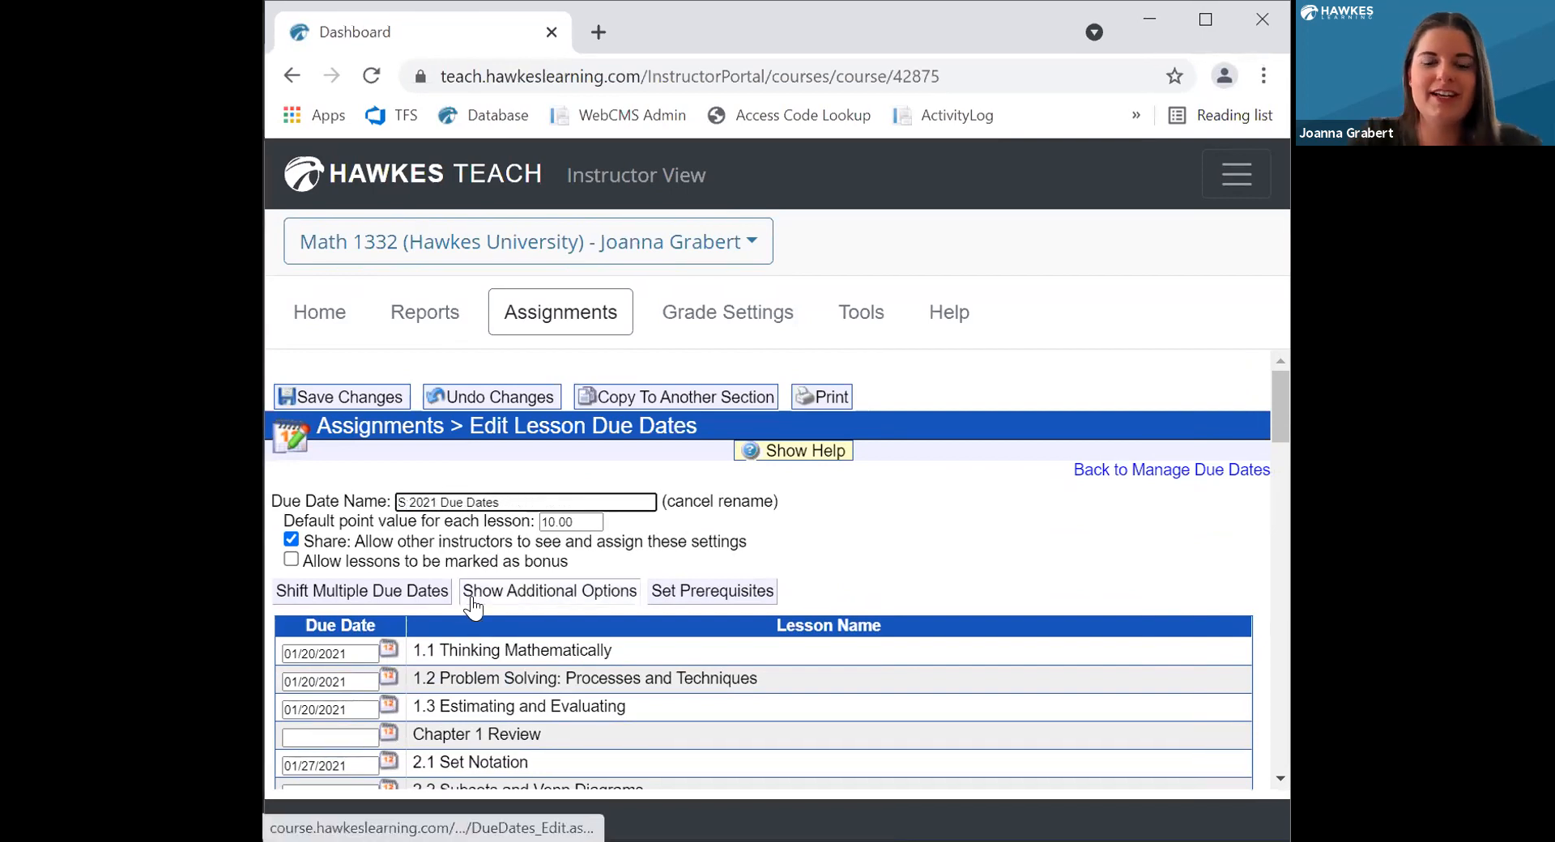
type("ummer")
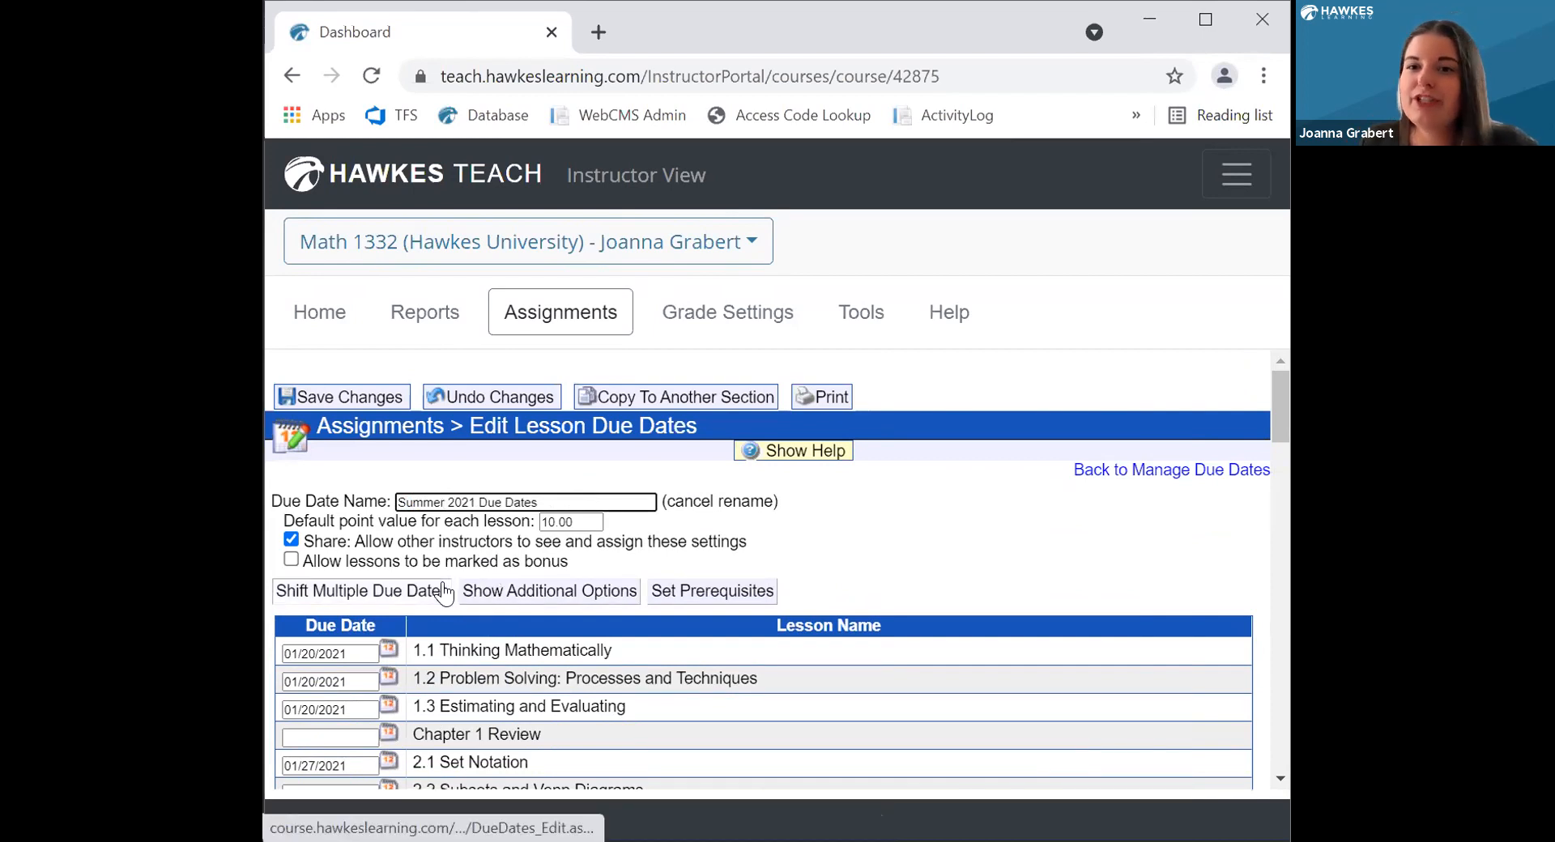
Shift all lesson due dates starting from 01/20/2021 so that the first due date falls on 06/16/2021
left_click(332, 599)
scroll(387, 592, "down", 2)
left_click(397, 468)
left_click(303, 519)
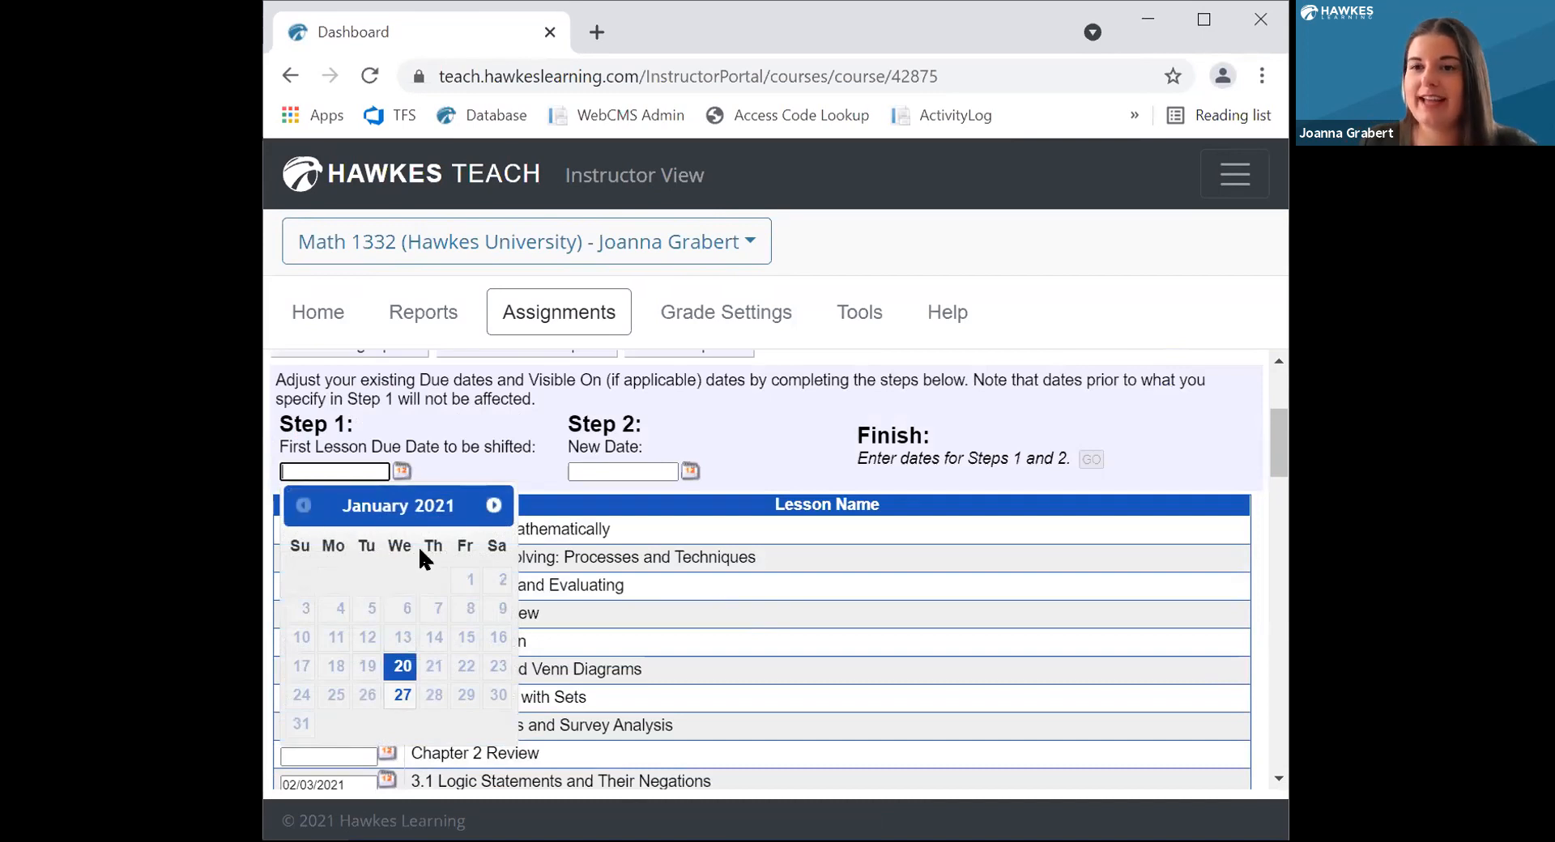
left_click(403, 669)
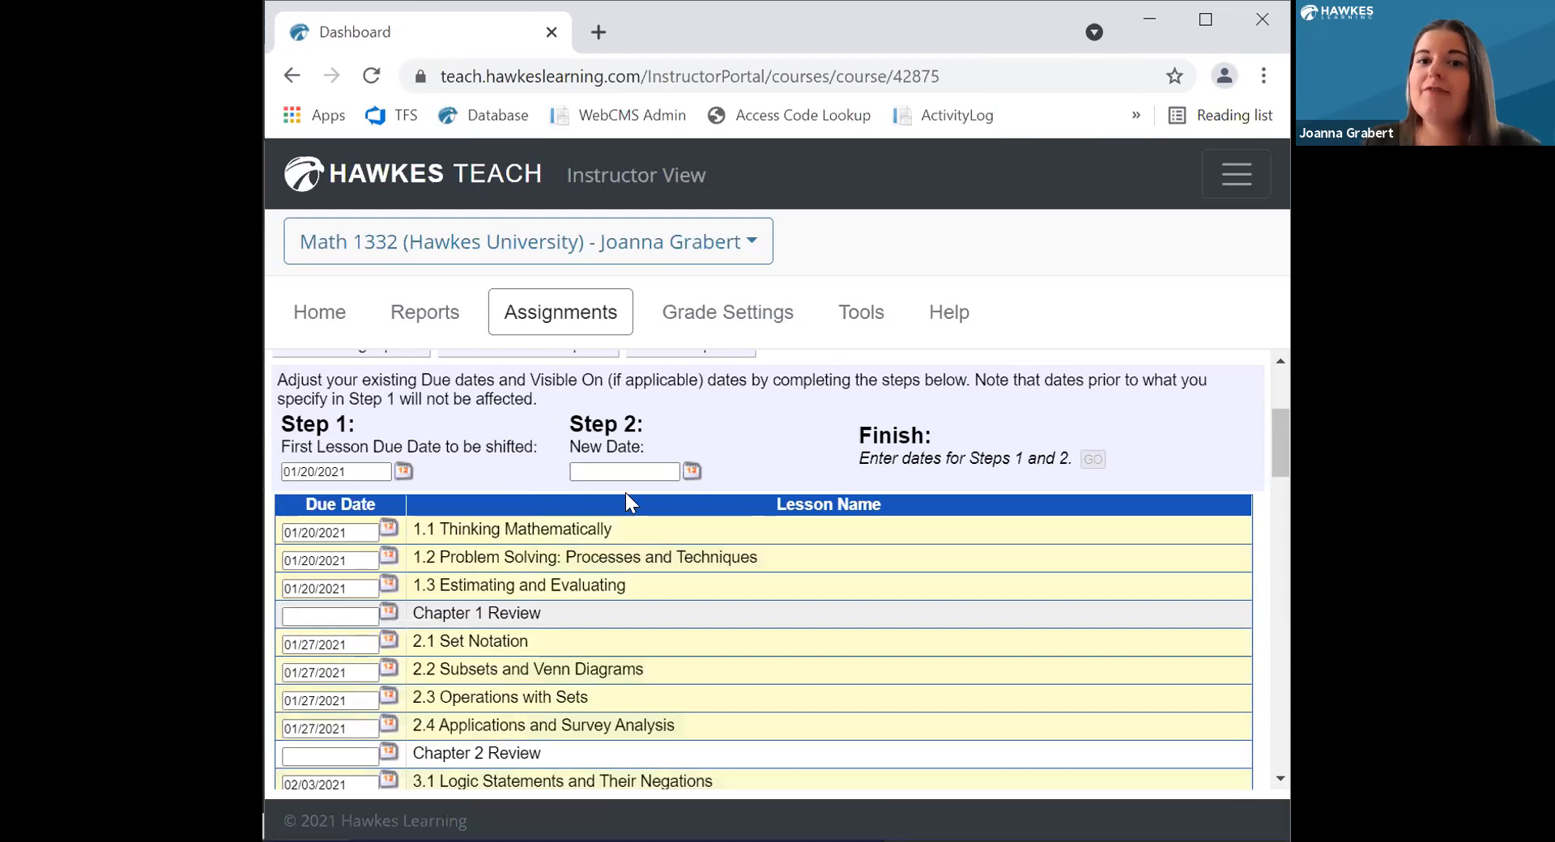
left_click(690, 470)
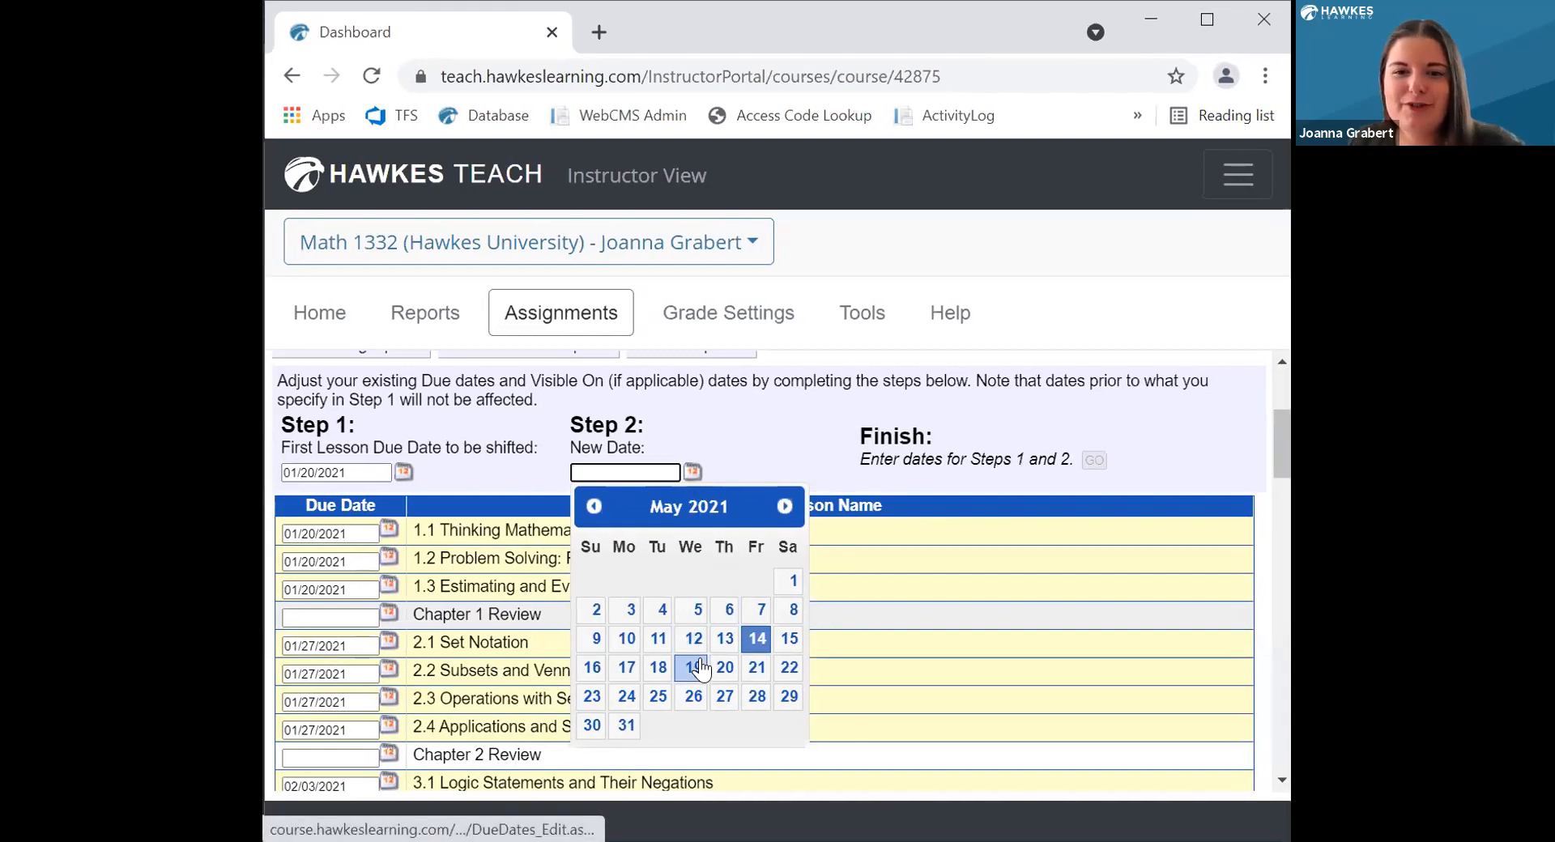
left_click(790, 510)
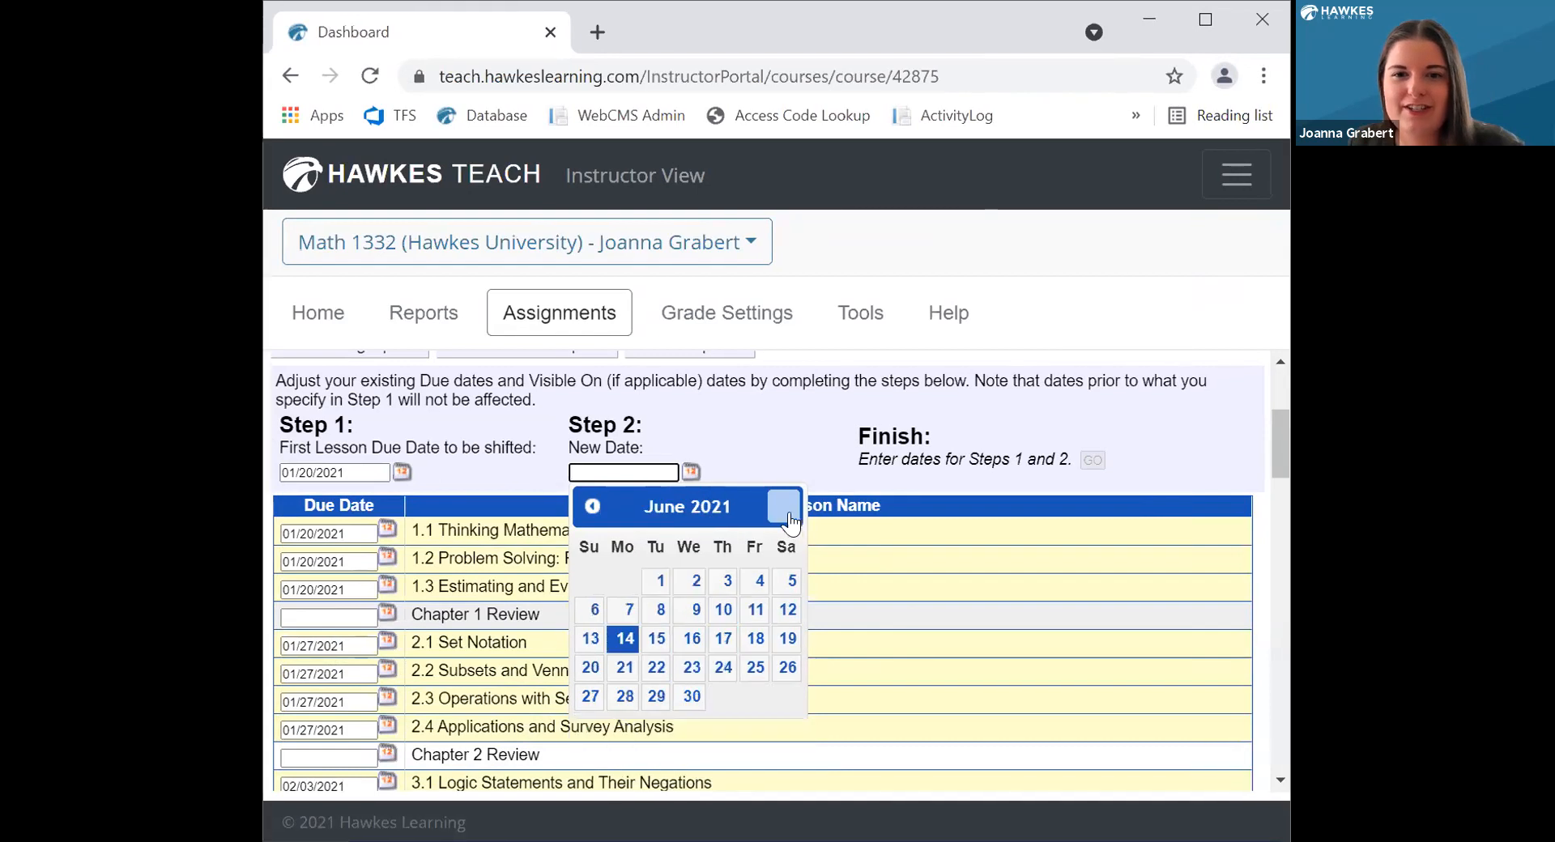
left_click(693, 638)
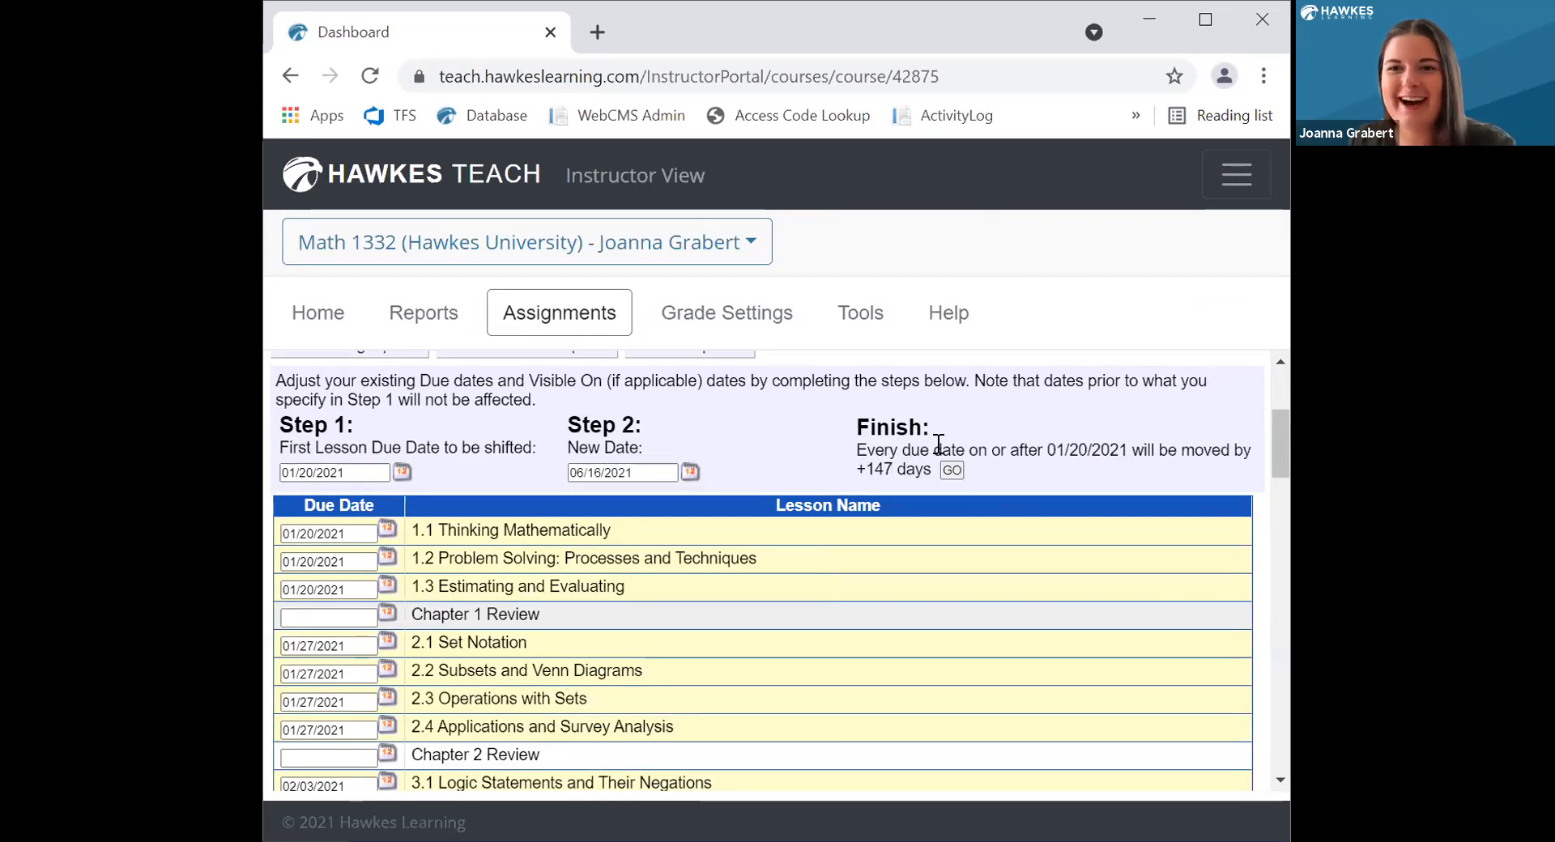
left_click(951, 471)
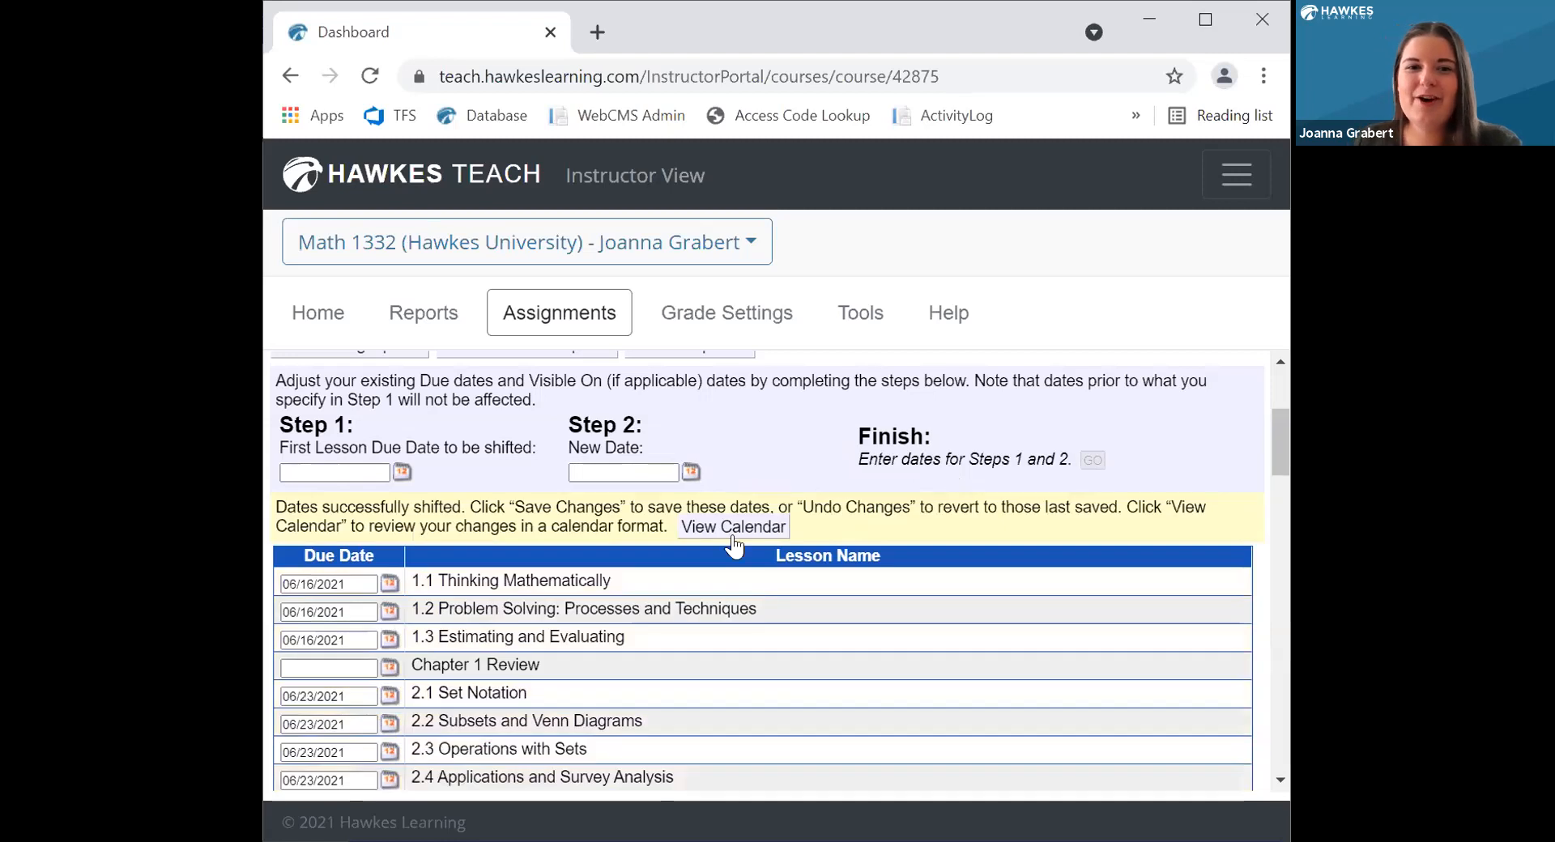
Review the shifted lesson due dates in the lesson list and in the June 2021 calendar view
scroll(542, 484, "down", 2)
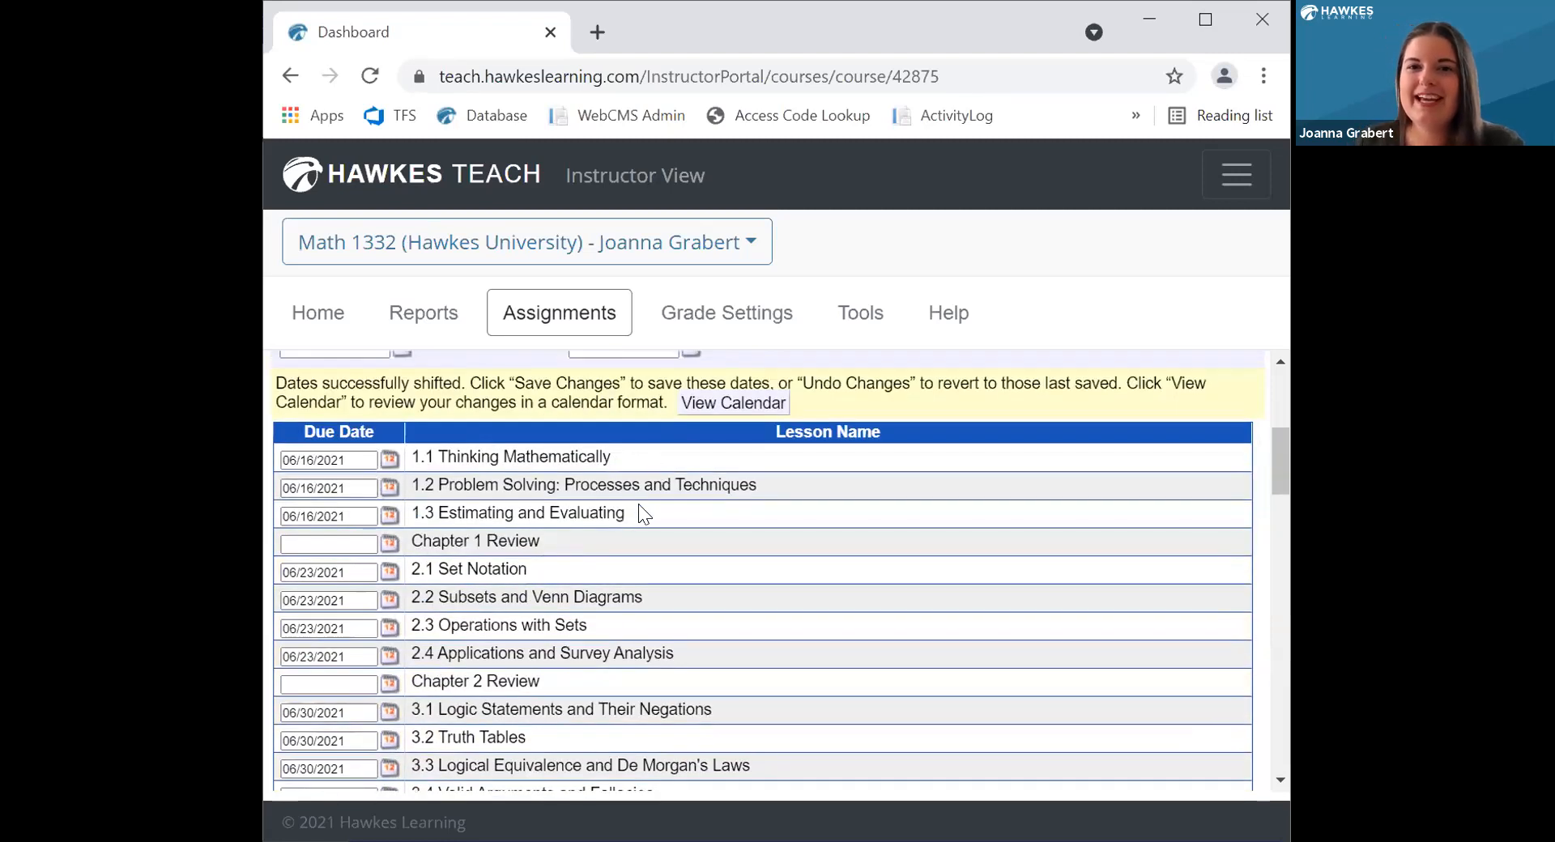
scroll(639, 513, "up", 2)
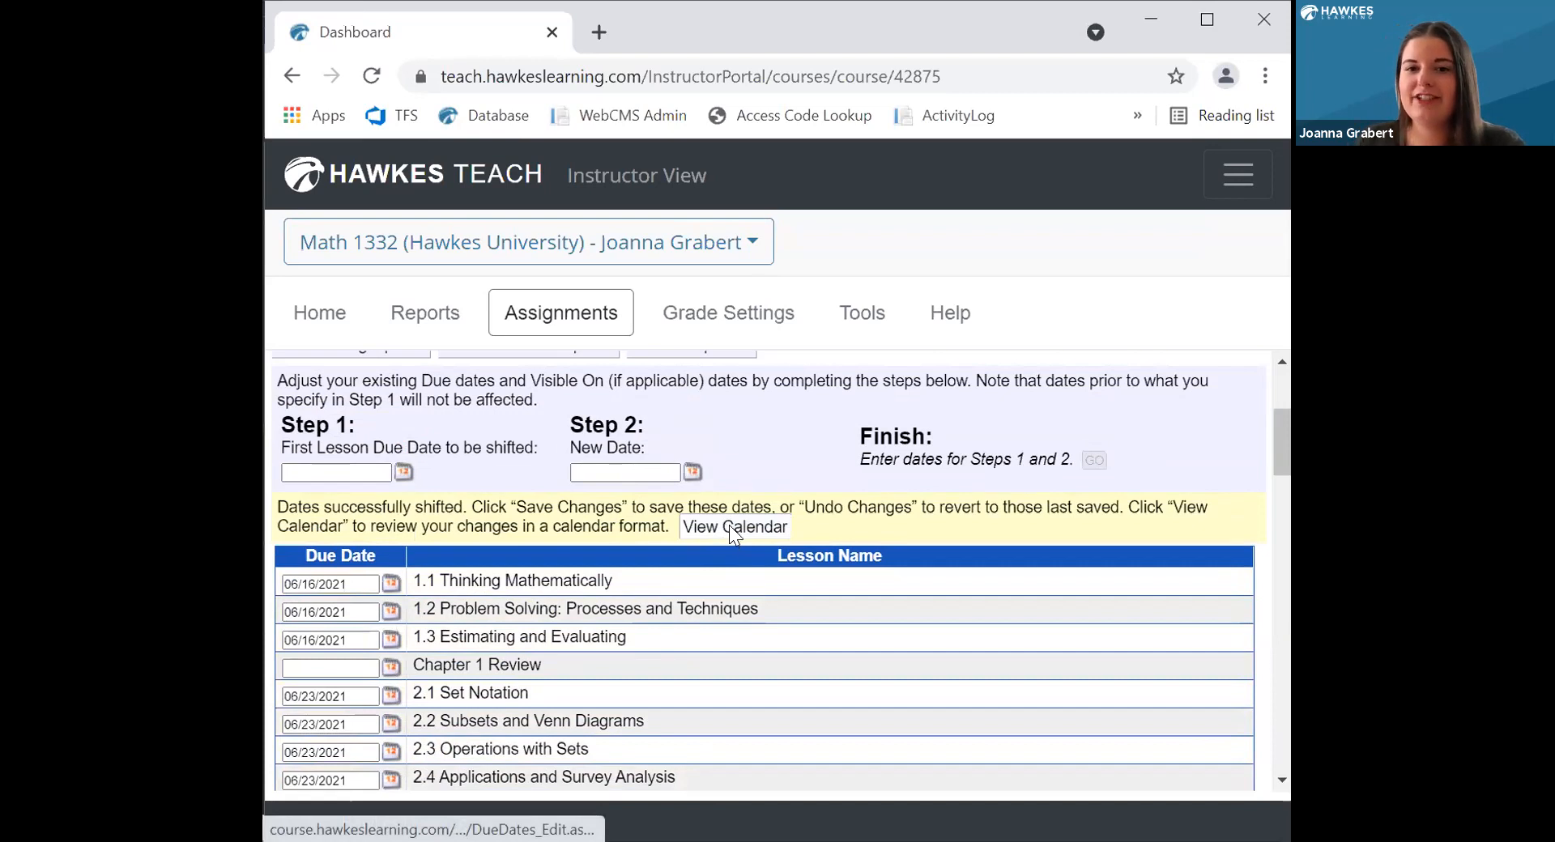
left_click(729, 526)
scroll(729, 526, "down", 2)
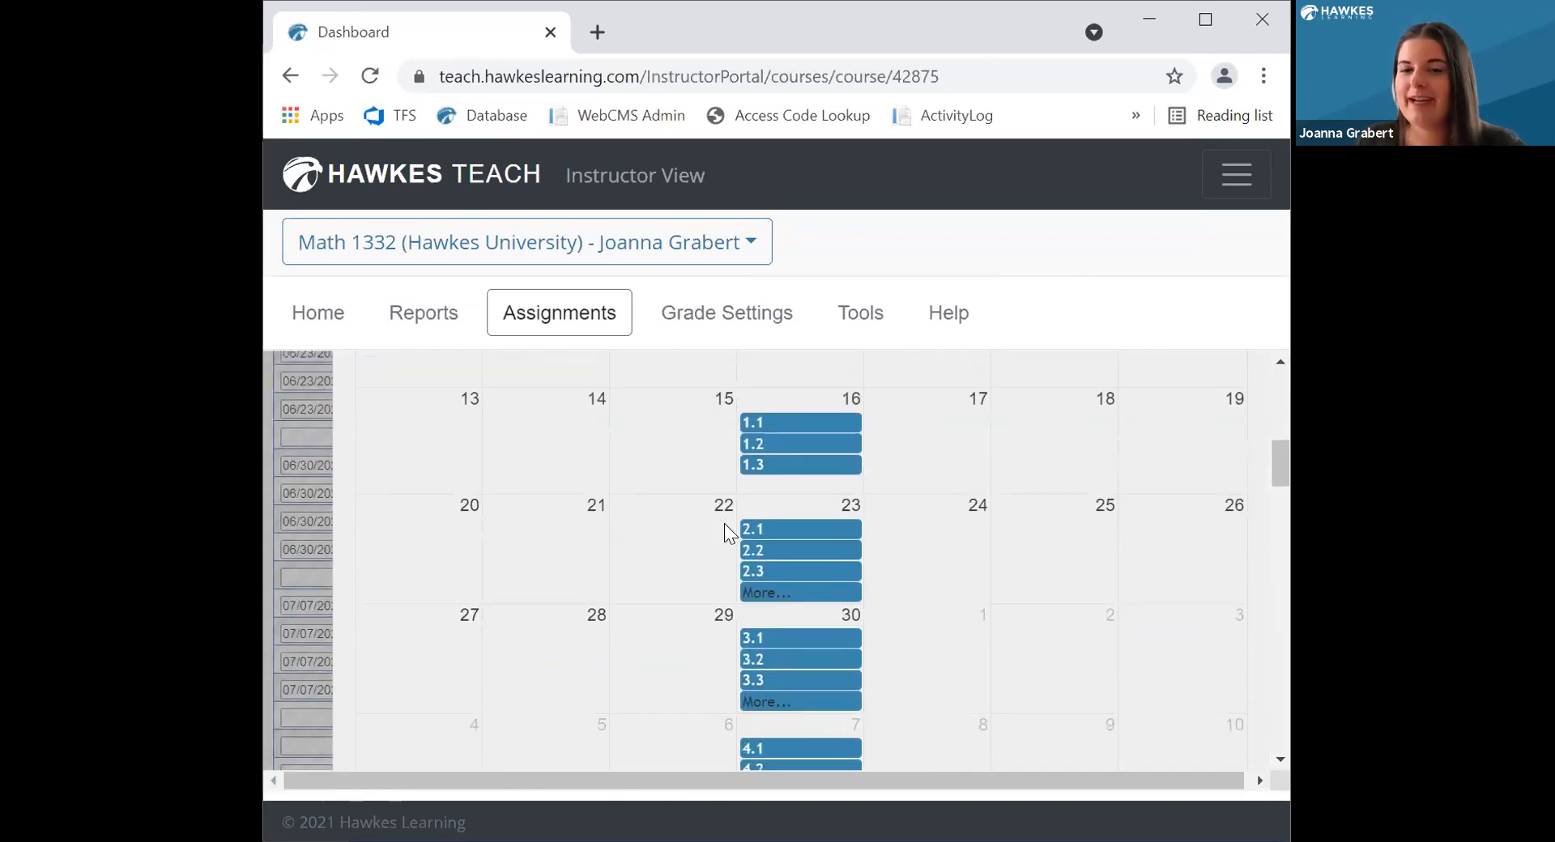
scroll(725, 530, "down", 2)
scroll(818, 527, "up", 1)
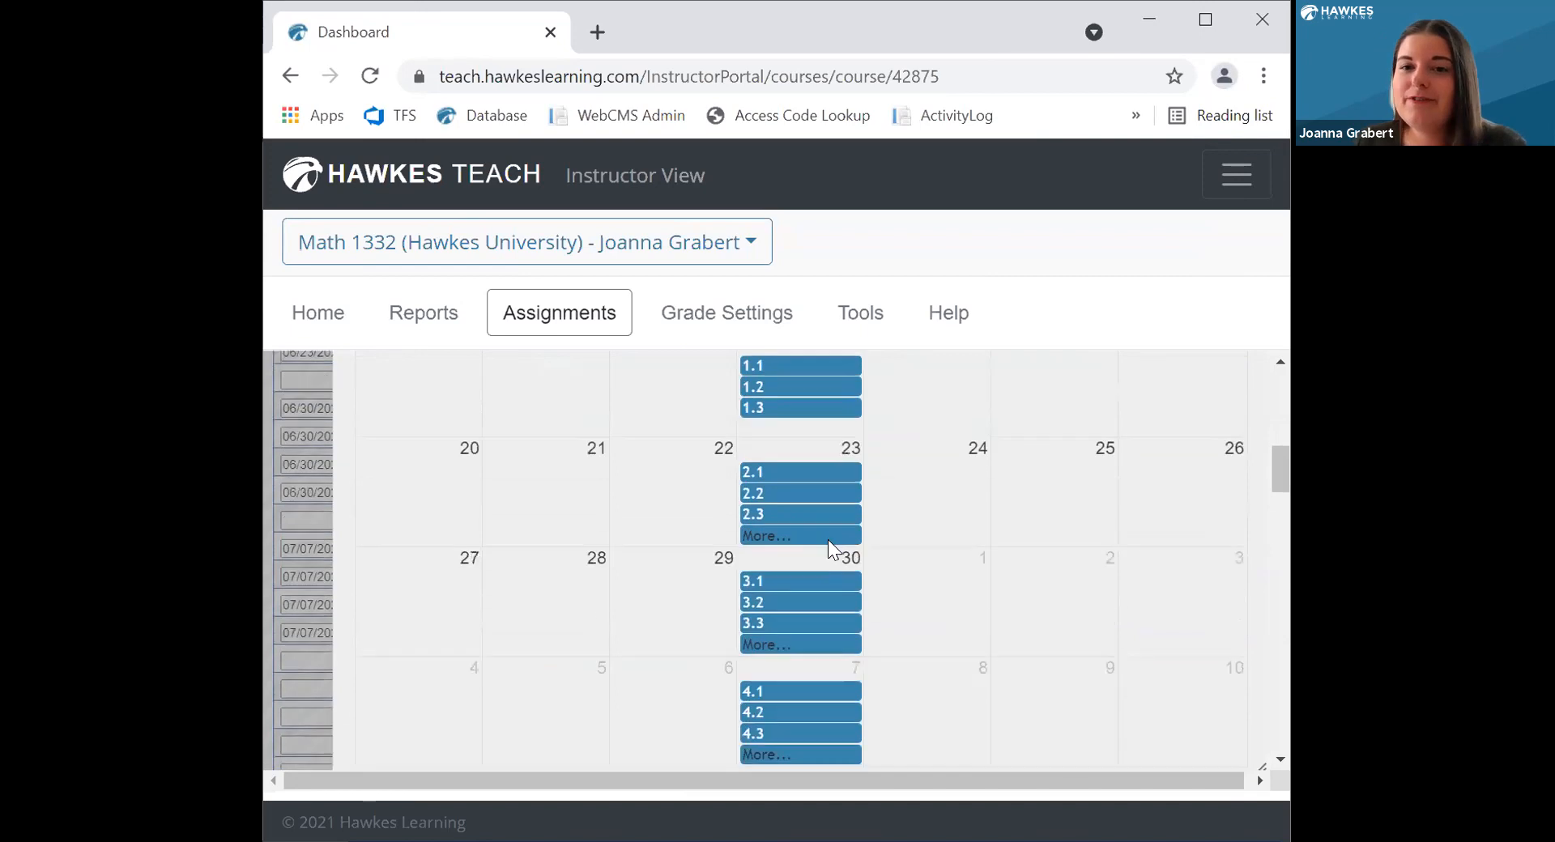
scroll(828, 540, "up", 3)
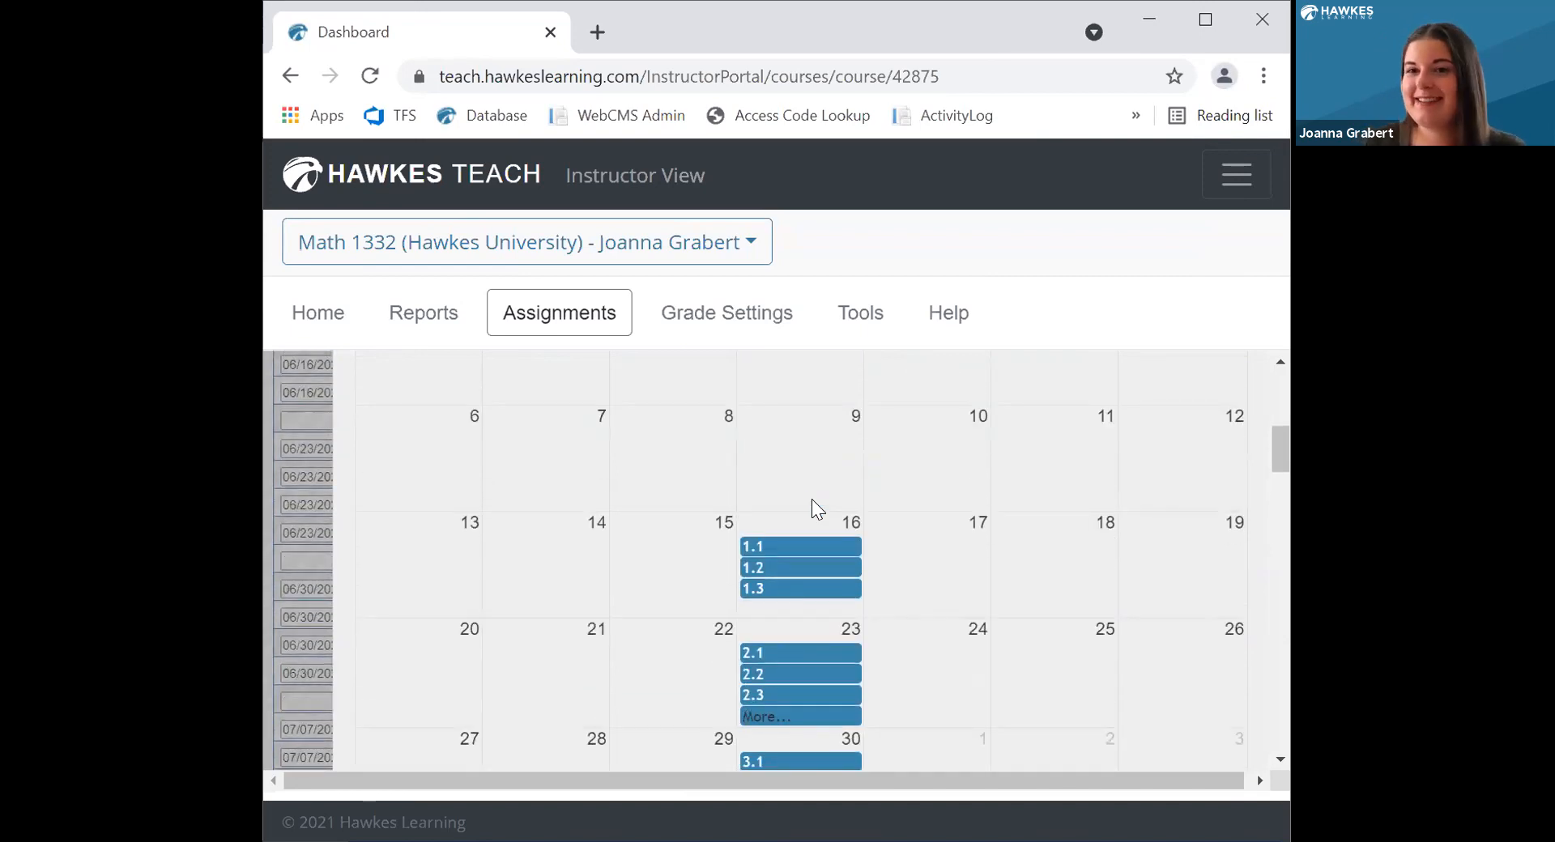
scroll(814, 502, "down", 1)
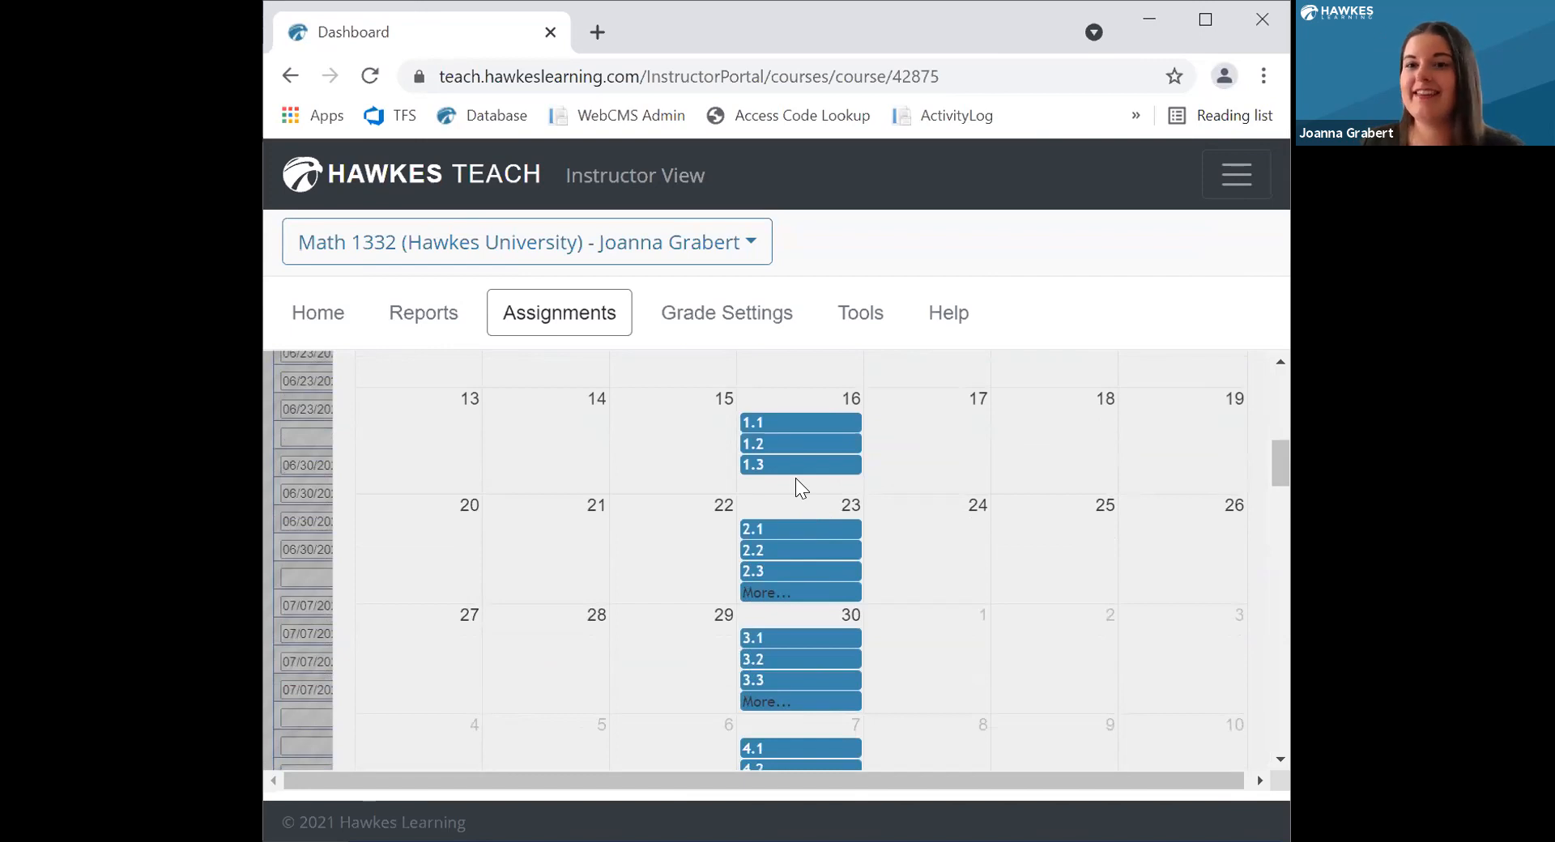
scroll(797, 484, "up", 1)
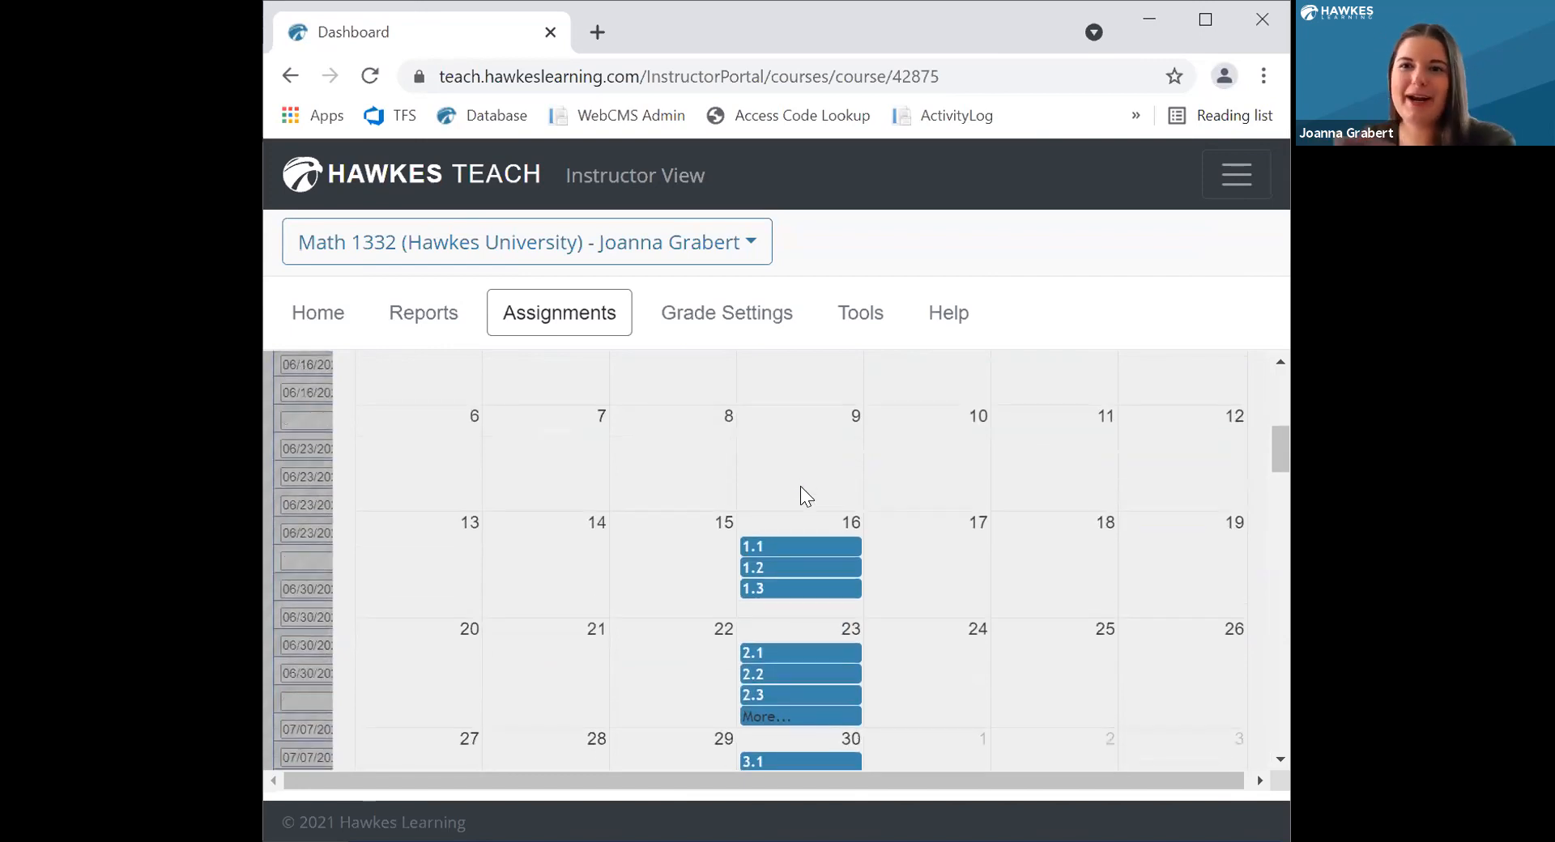
scroll(812, 489, "up", 3)
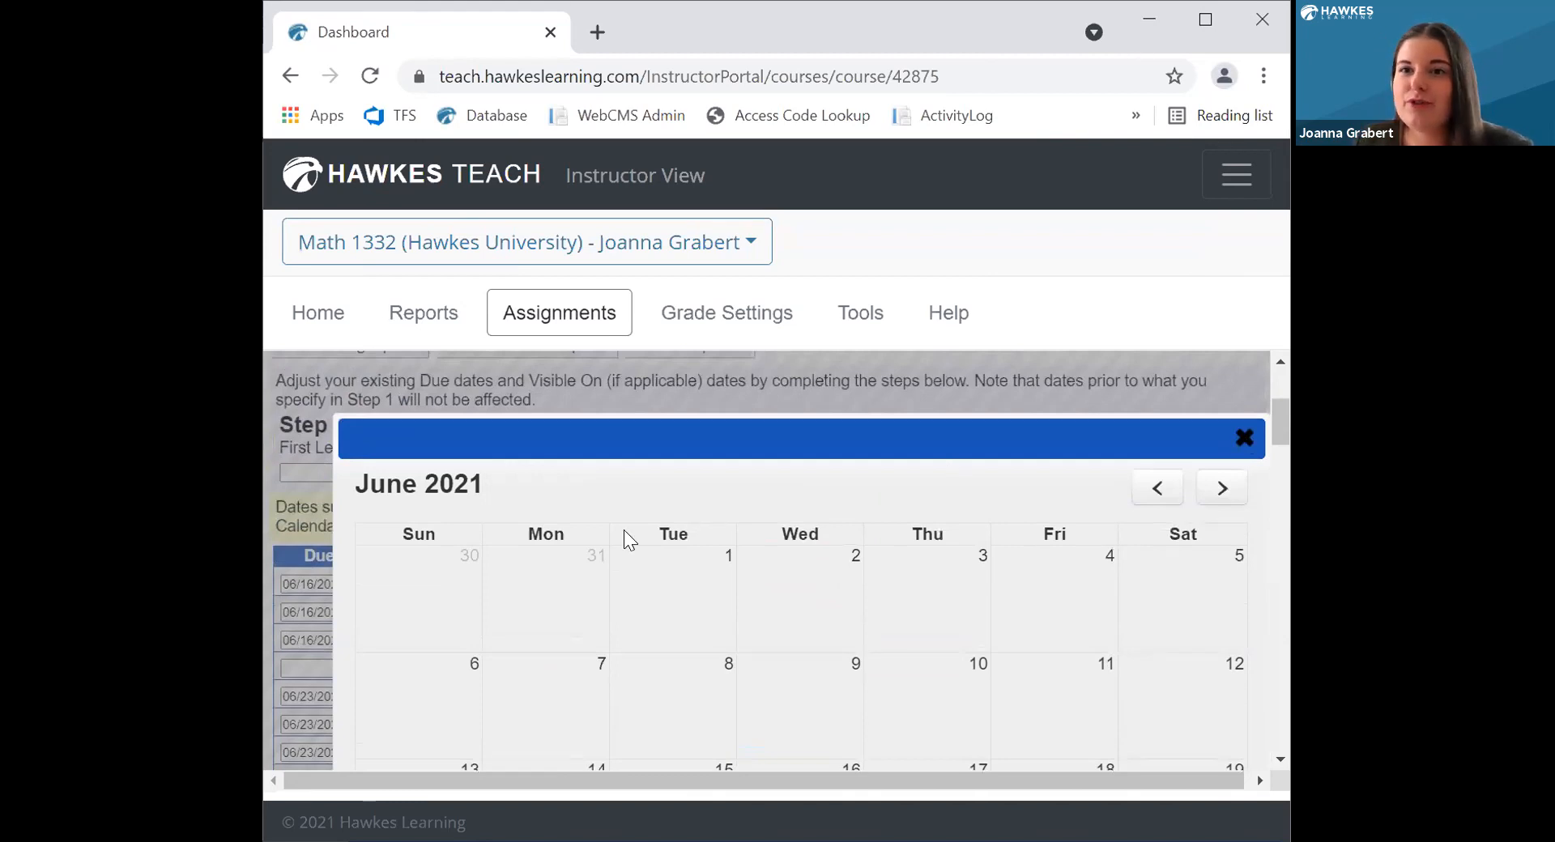
Set the due date of lesson 1.1 Thinking Mathematically to 06/17/2021 and clear the due date of lesson 1.2
left_click(390, 459)
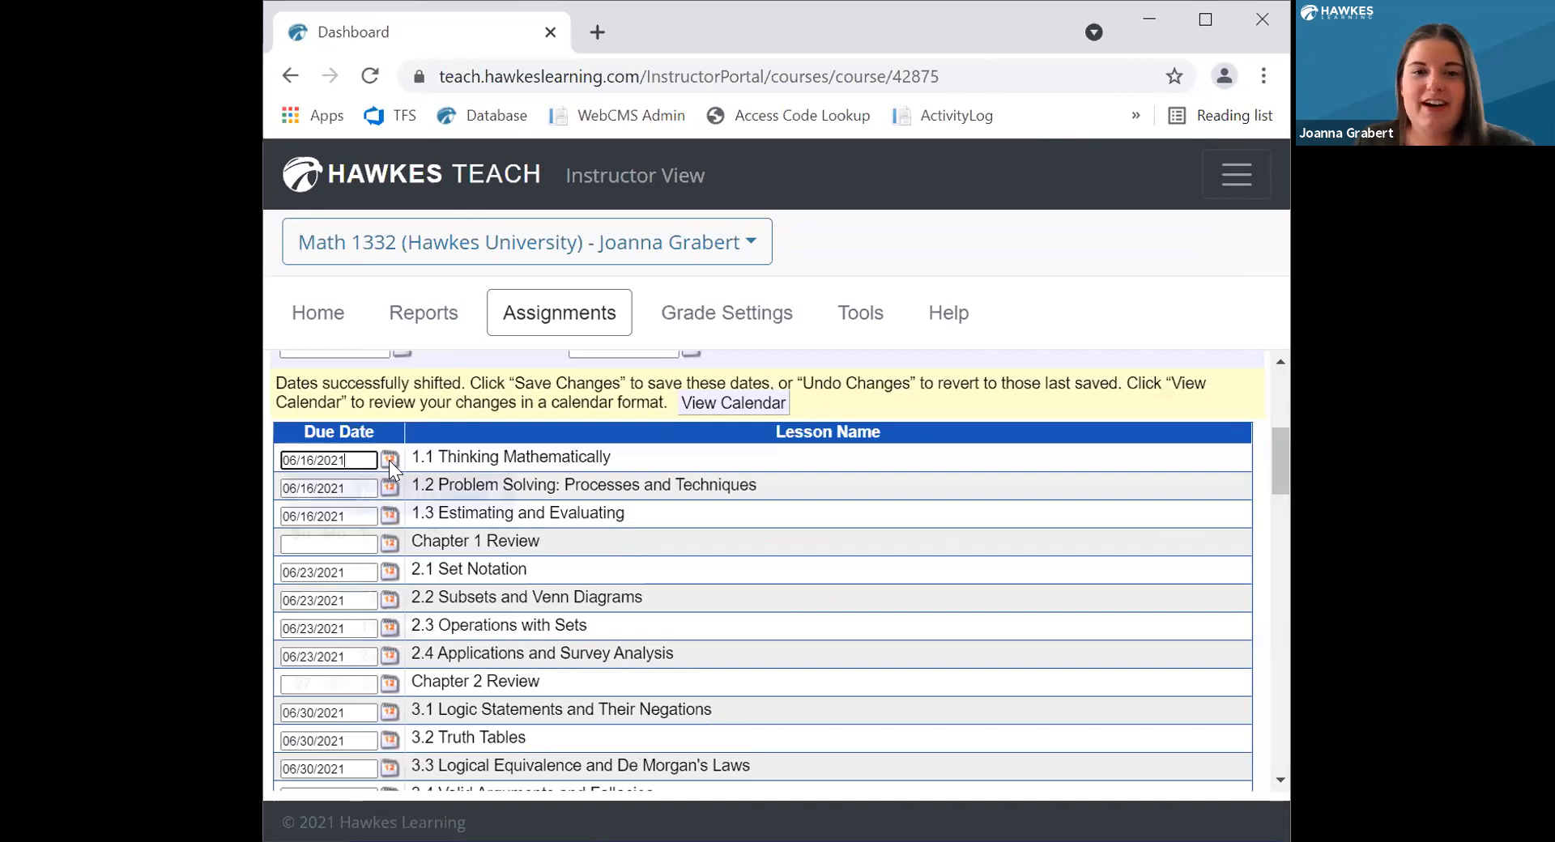
left_click(435, 626)
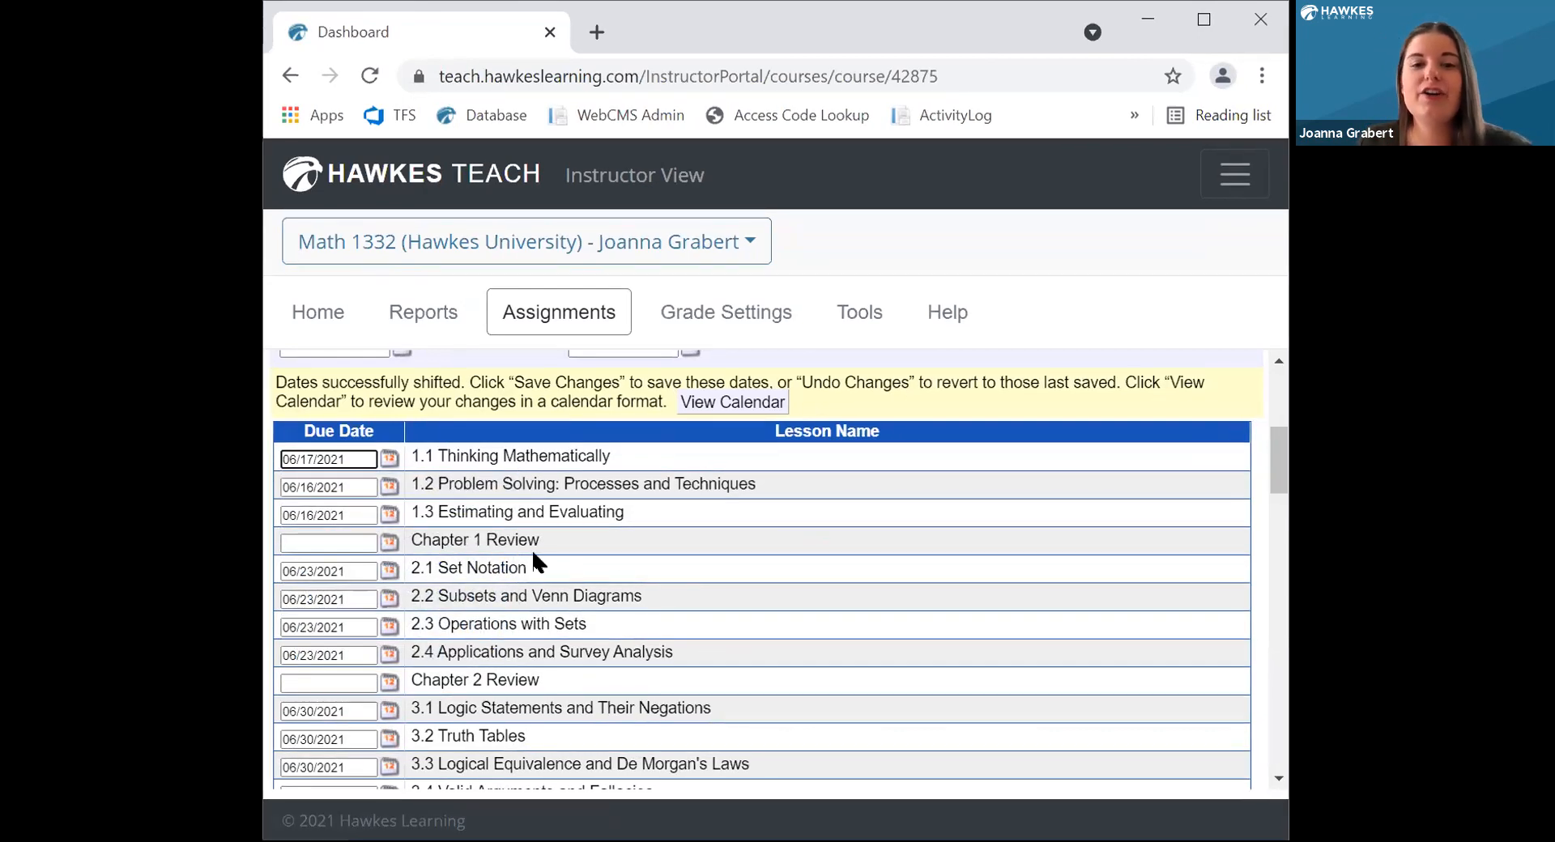
left_click_drag(368, 487, 284, 487)
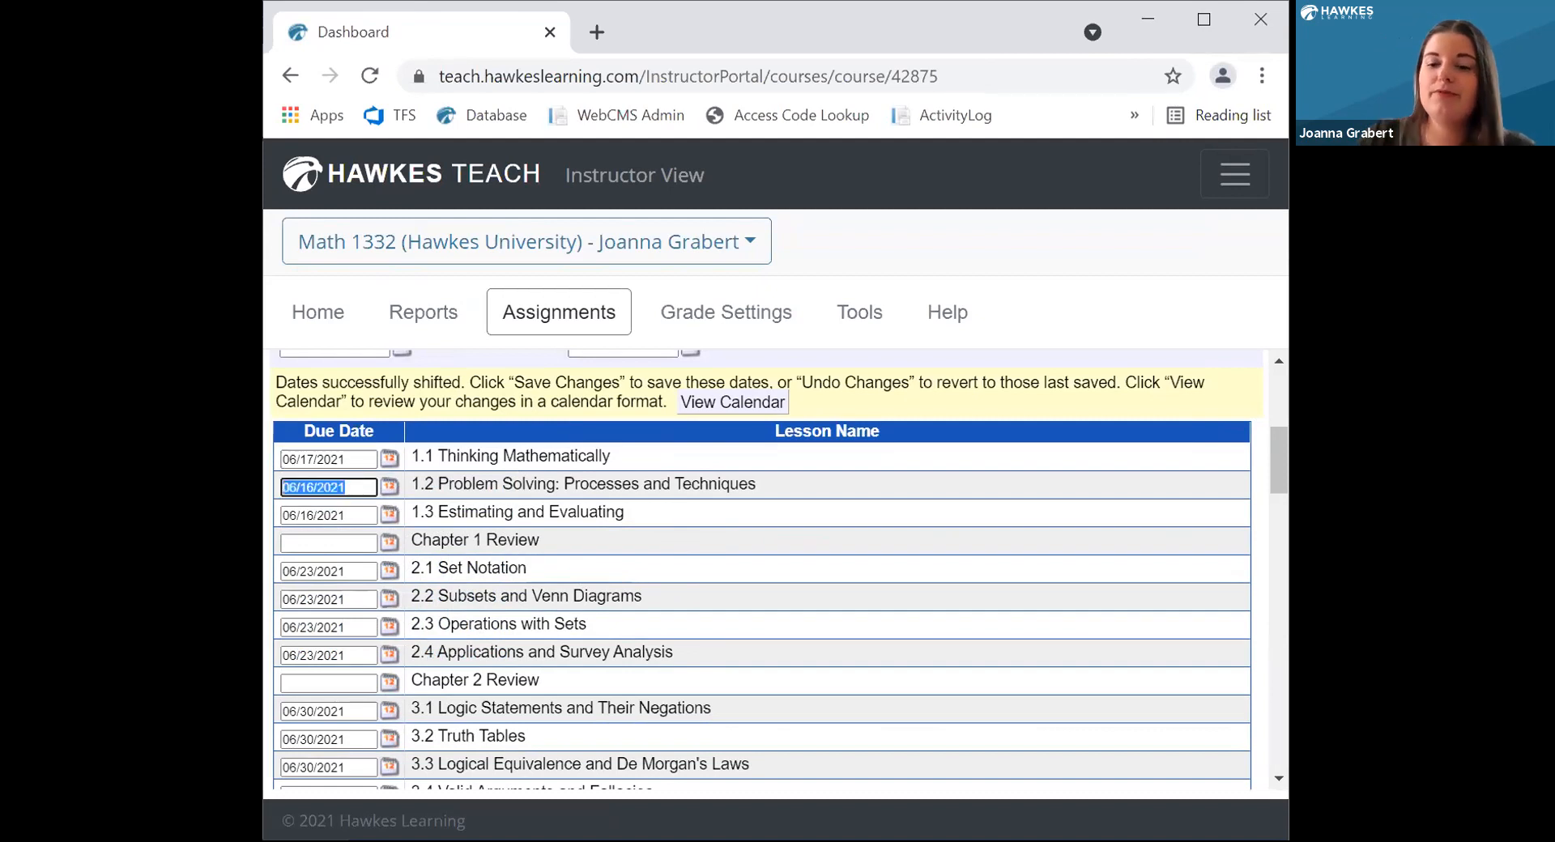
key("BackSpace")
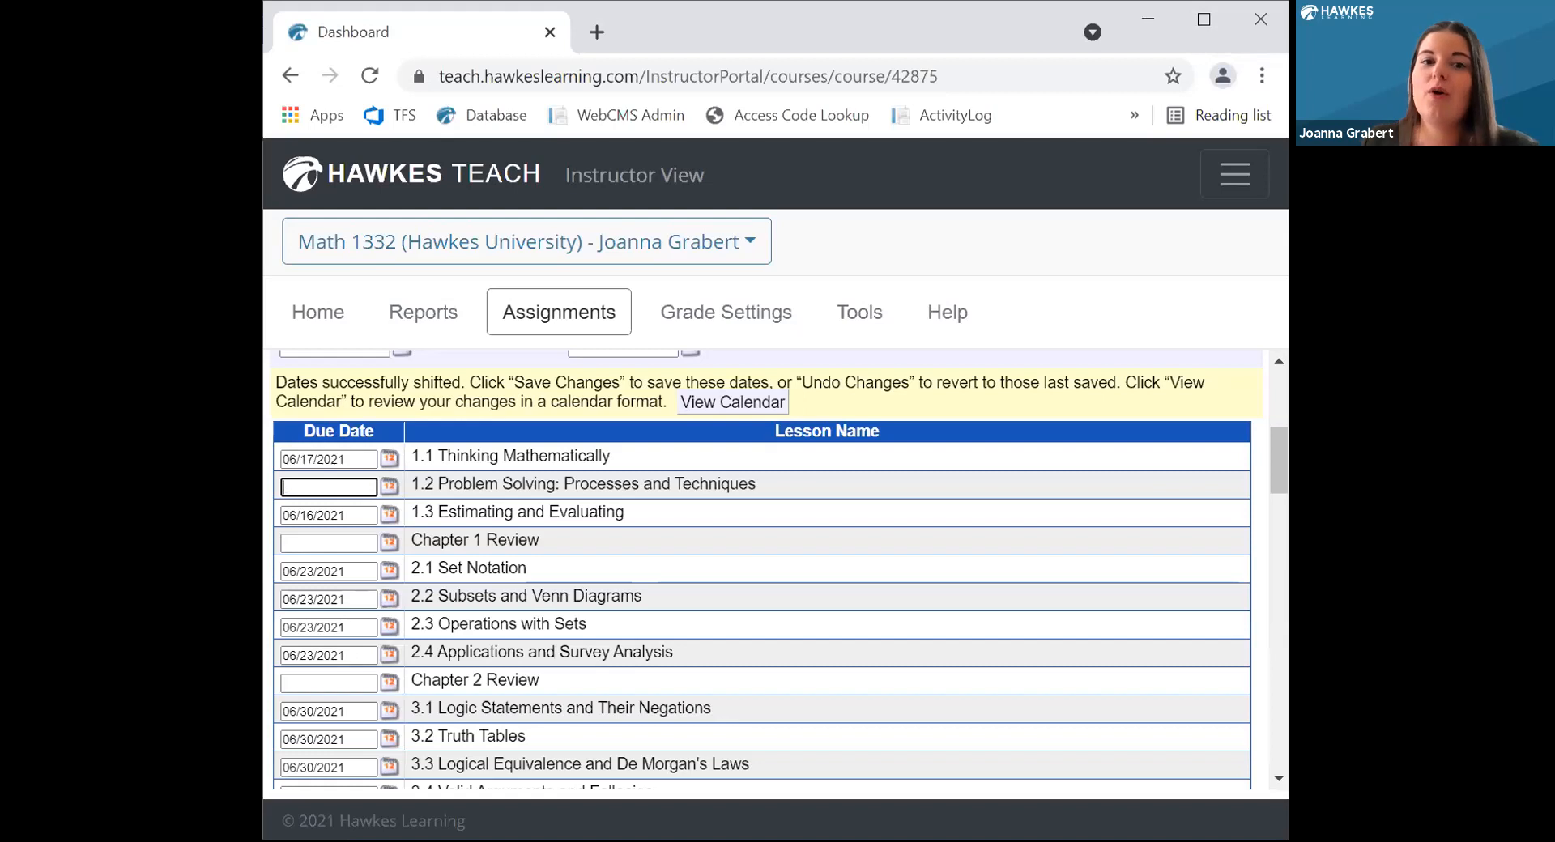
Set the Chapter 1 Review due date to 05/21/2021 and save the changes to the due date template
left_click(390, 542)
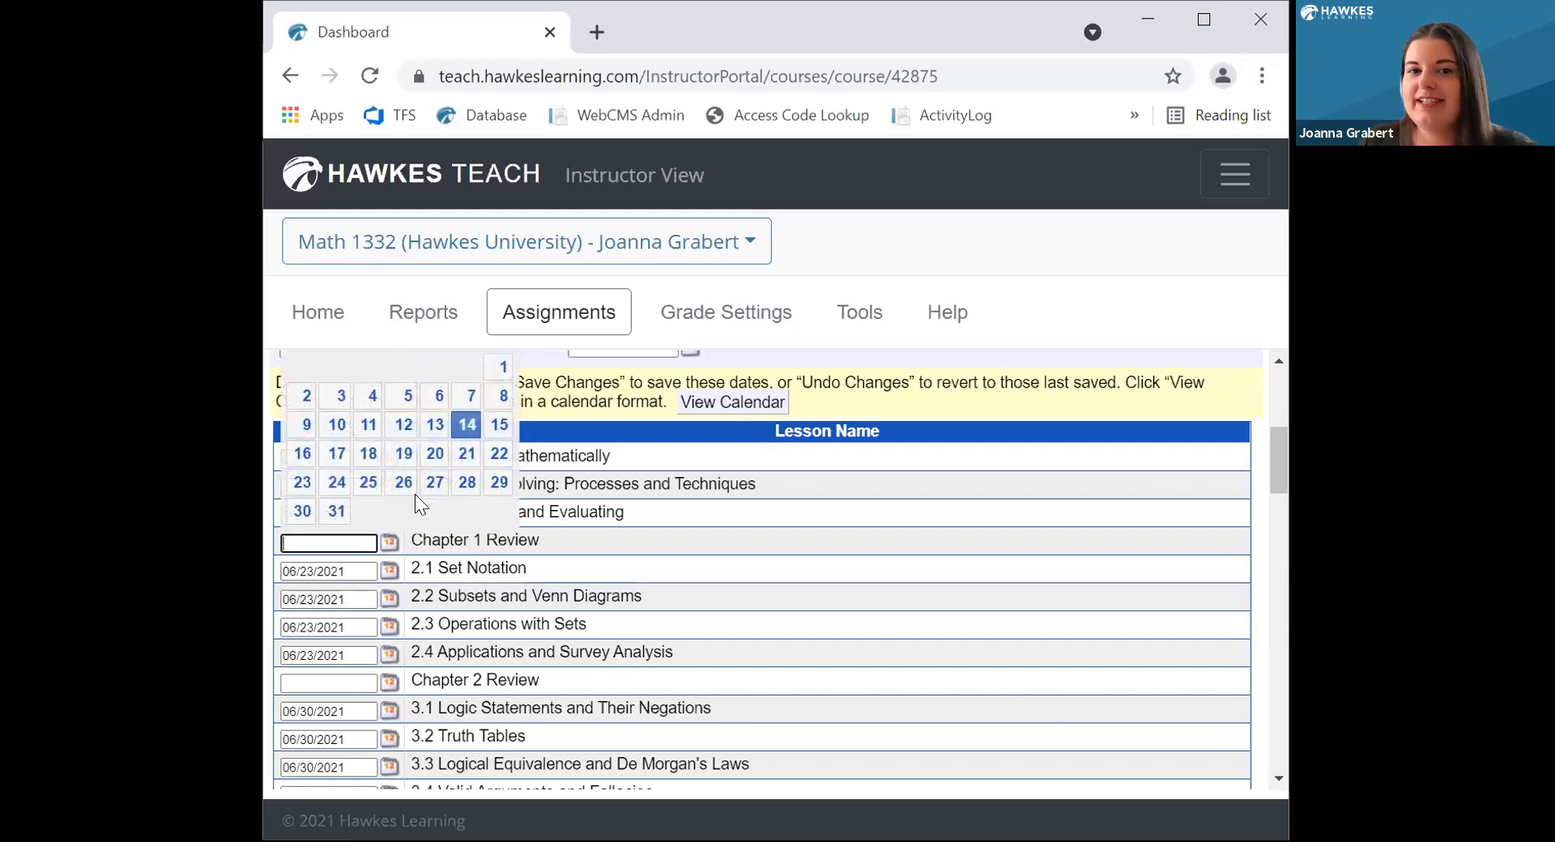
left_click(469, 450)
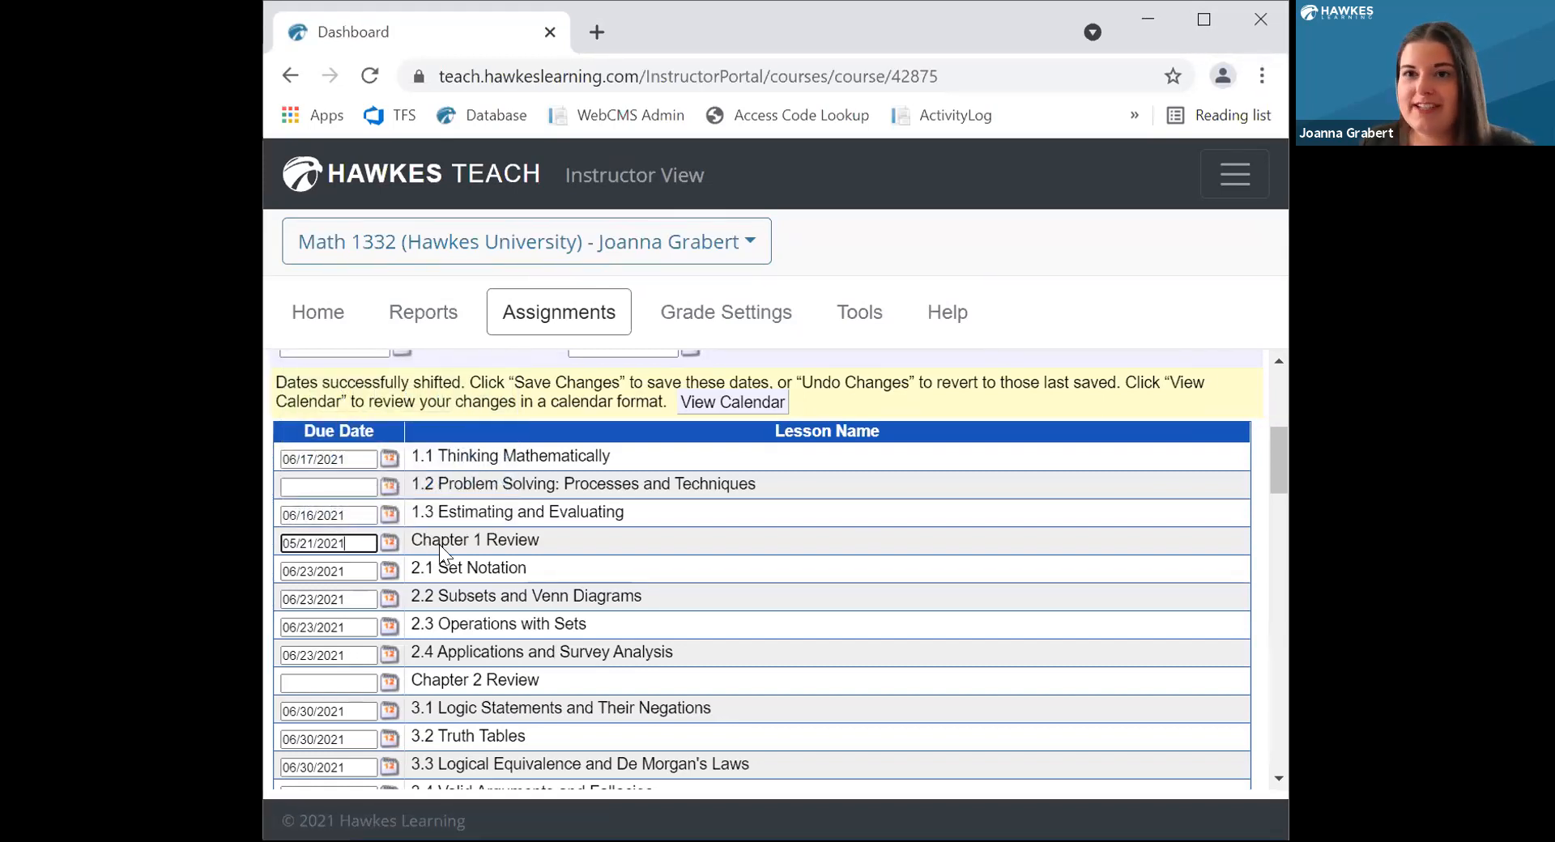
scroll(487, 559, "up", 5)
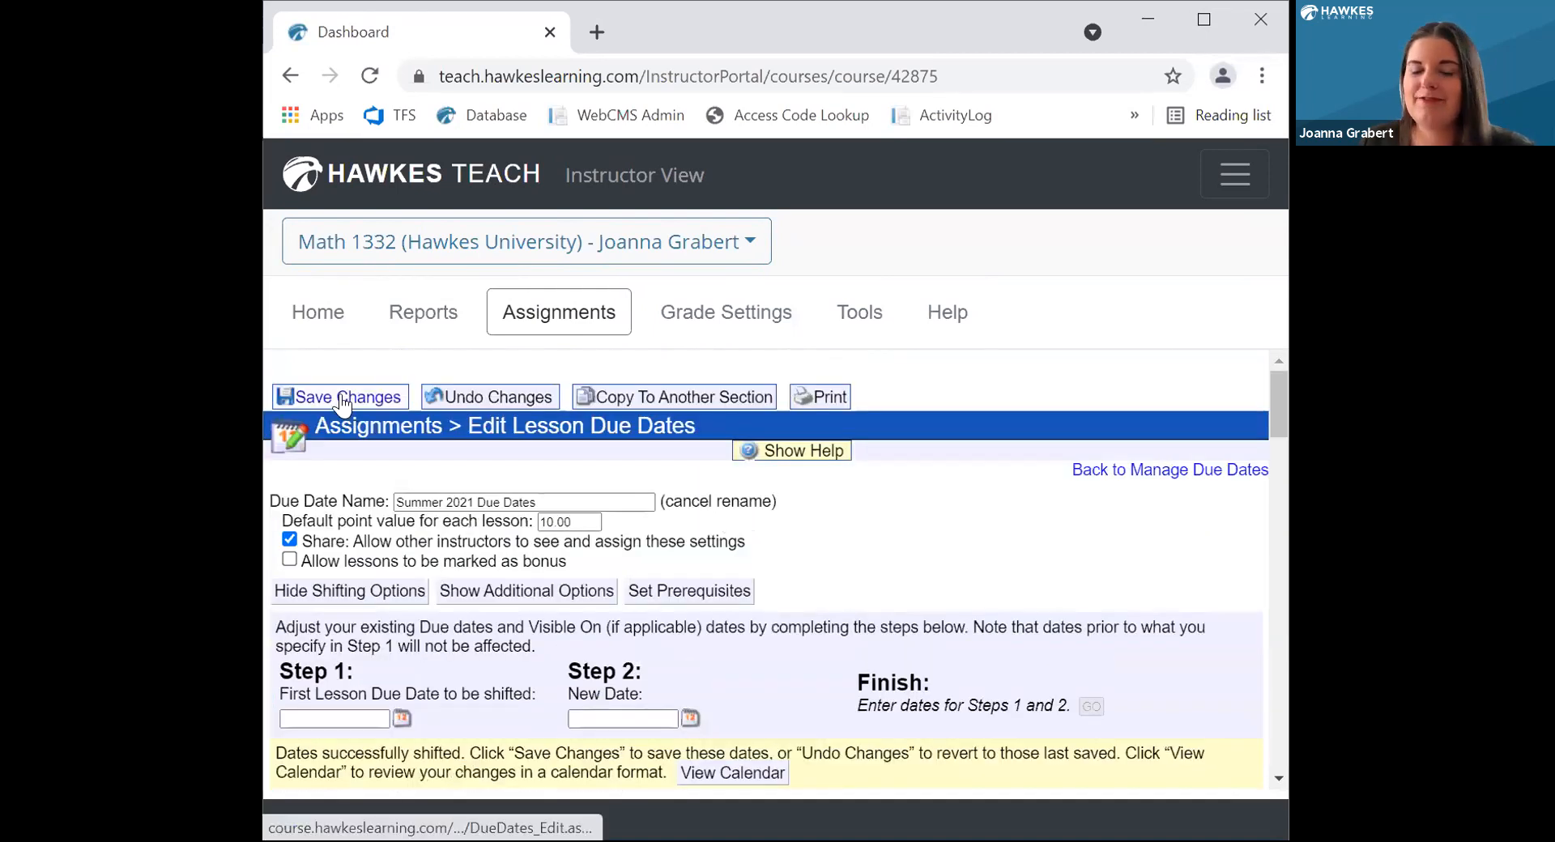
left_click(343, 399)
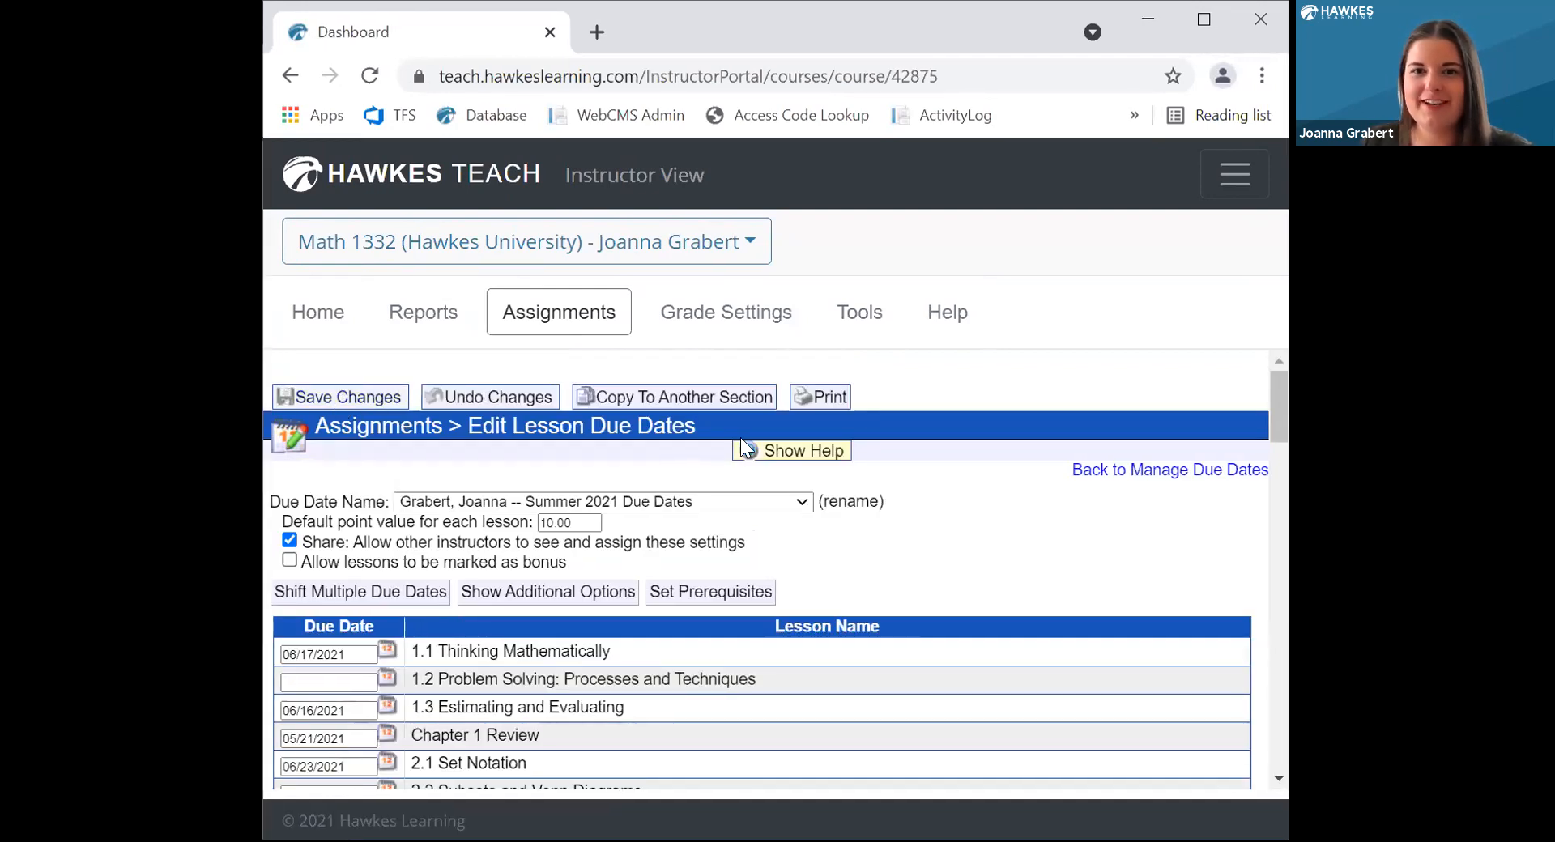
Copy the Summer 2021 Due Dates to the instructor's MATH 1332-05 Summer 2021 section and save the assignment
left_click(663, 415)
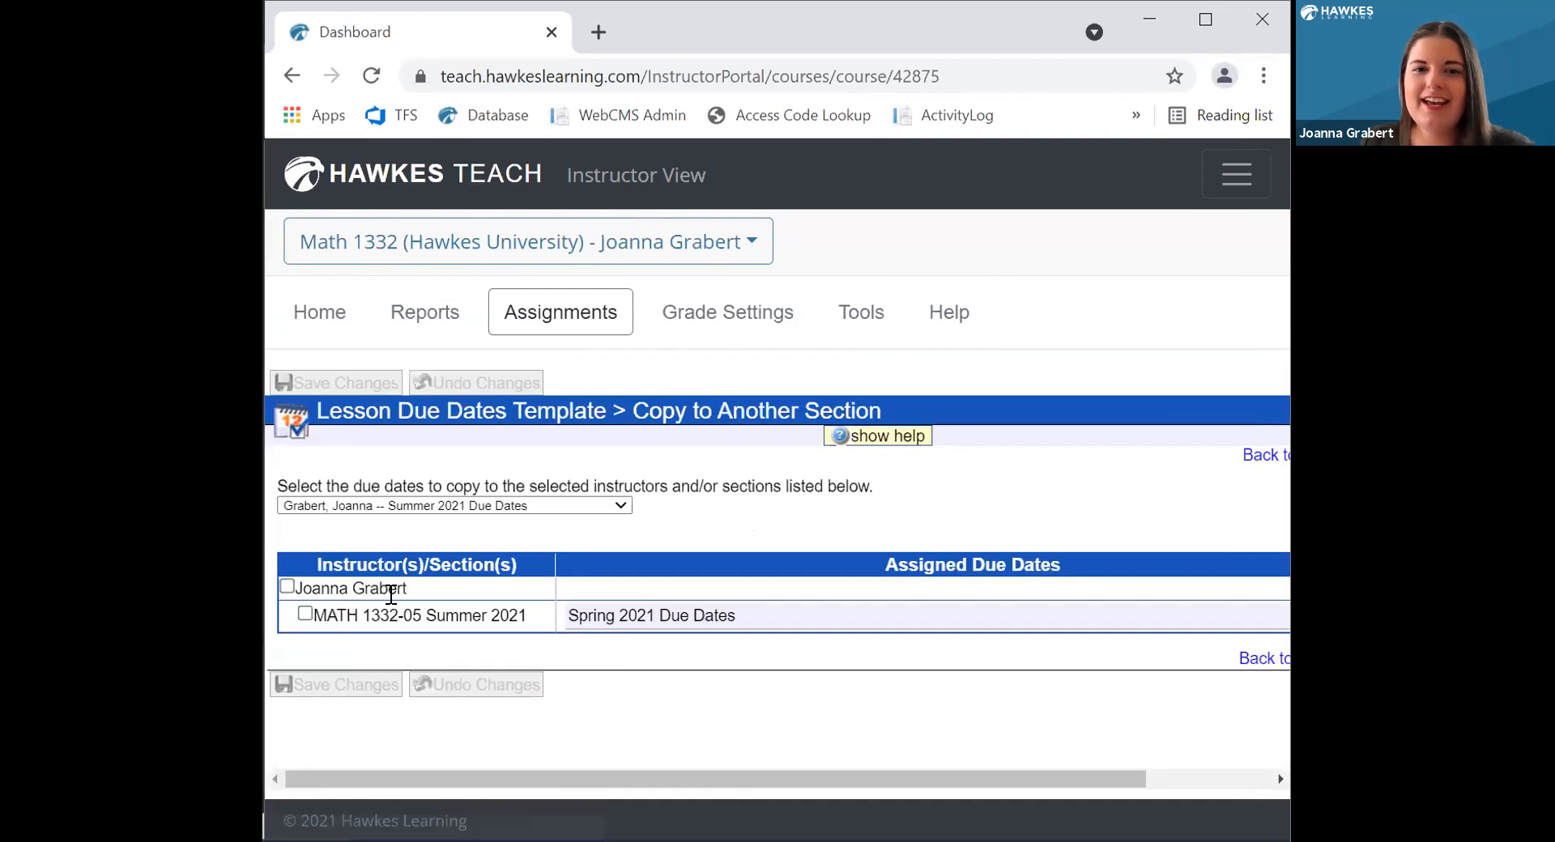
left_click(348, 689)
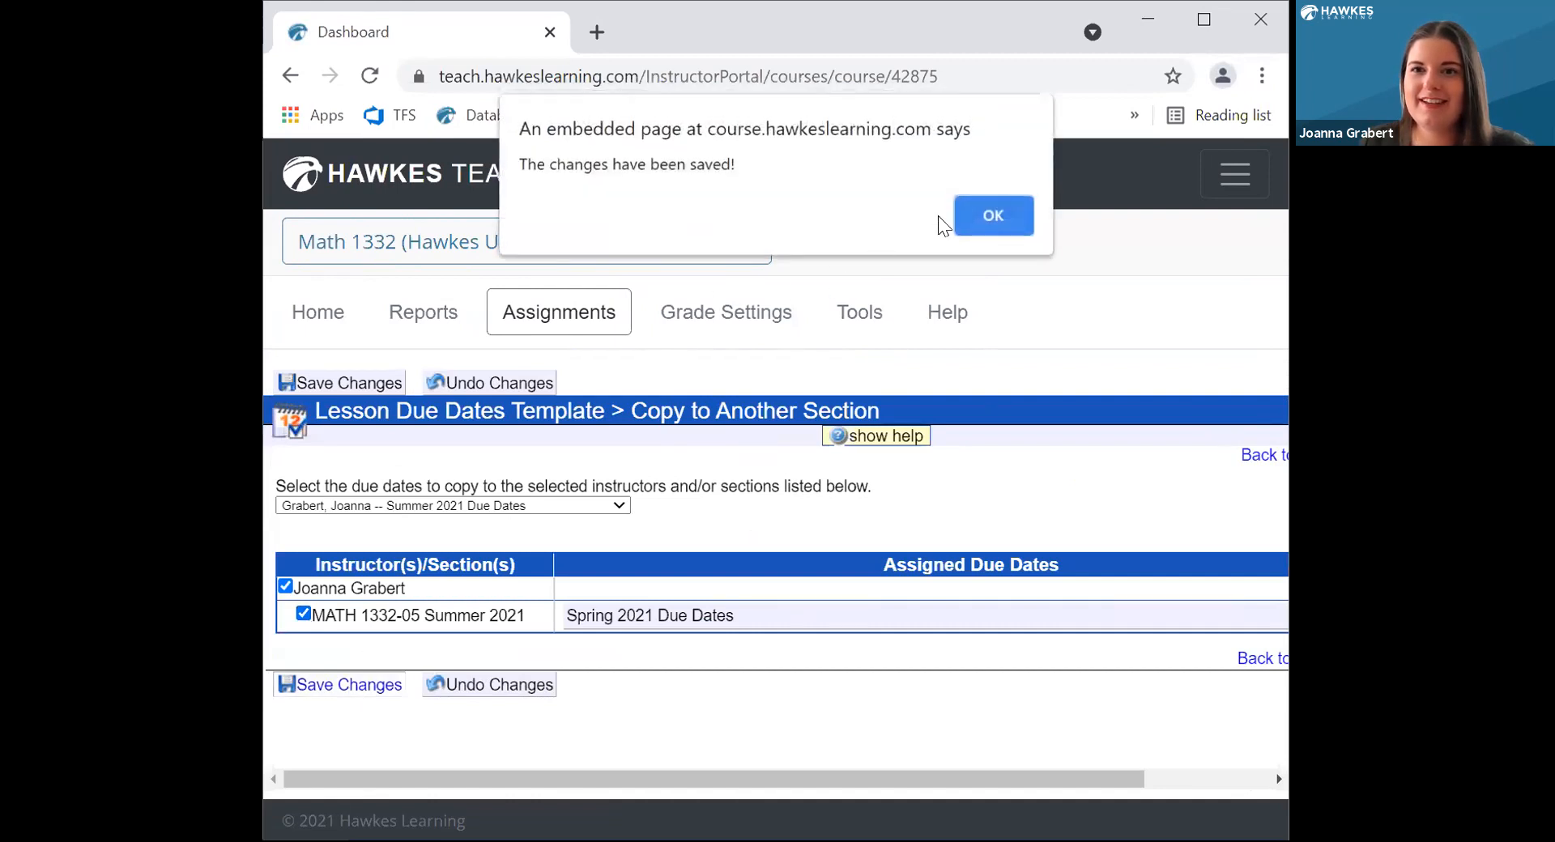
left_click(957, 233)
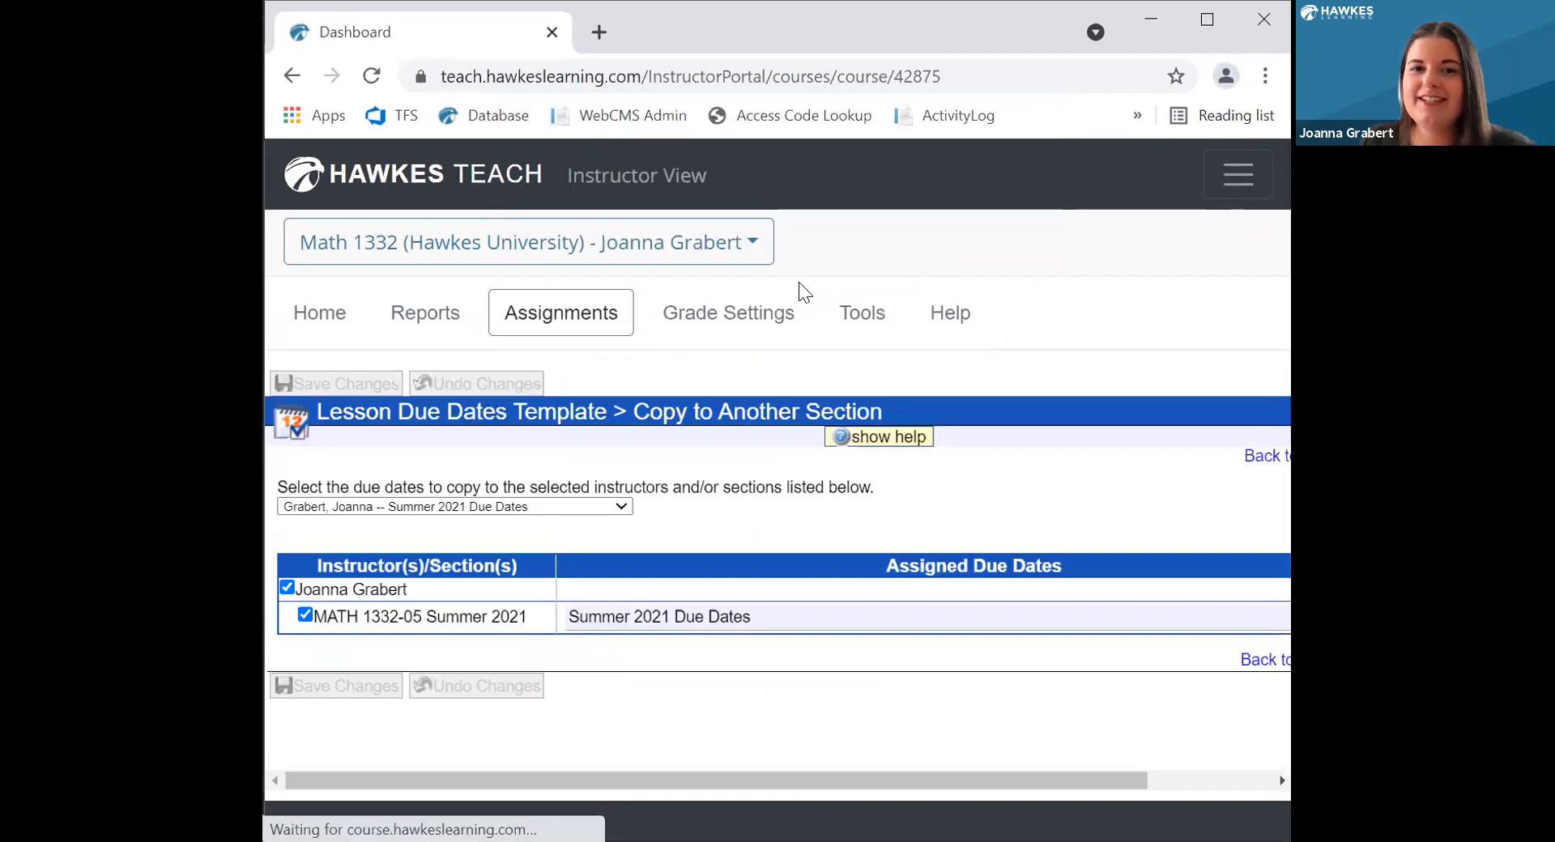
Open the general WebTest settings by section for the MATH 1332-05 Summer 2021 section
left_click(561, 312)
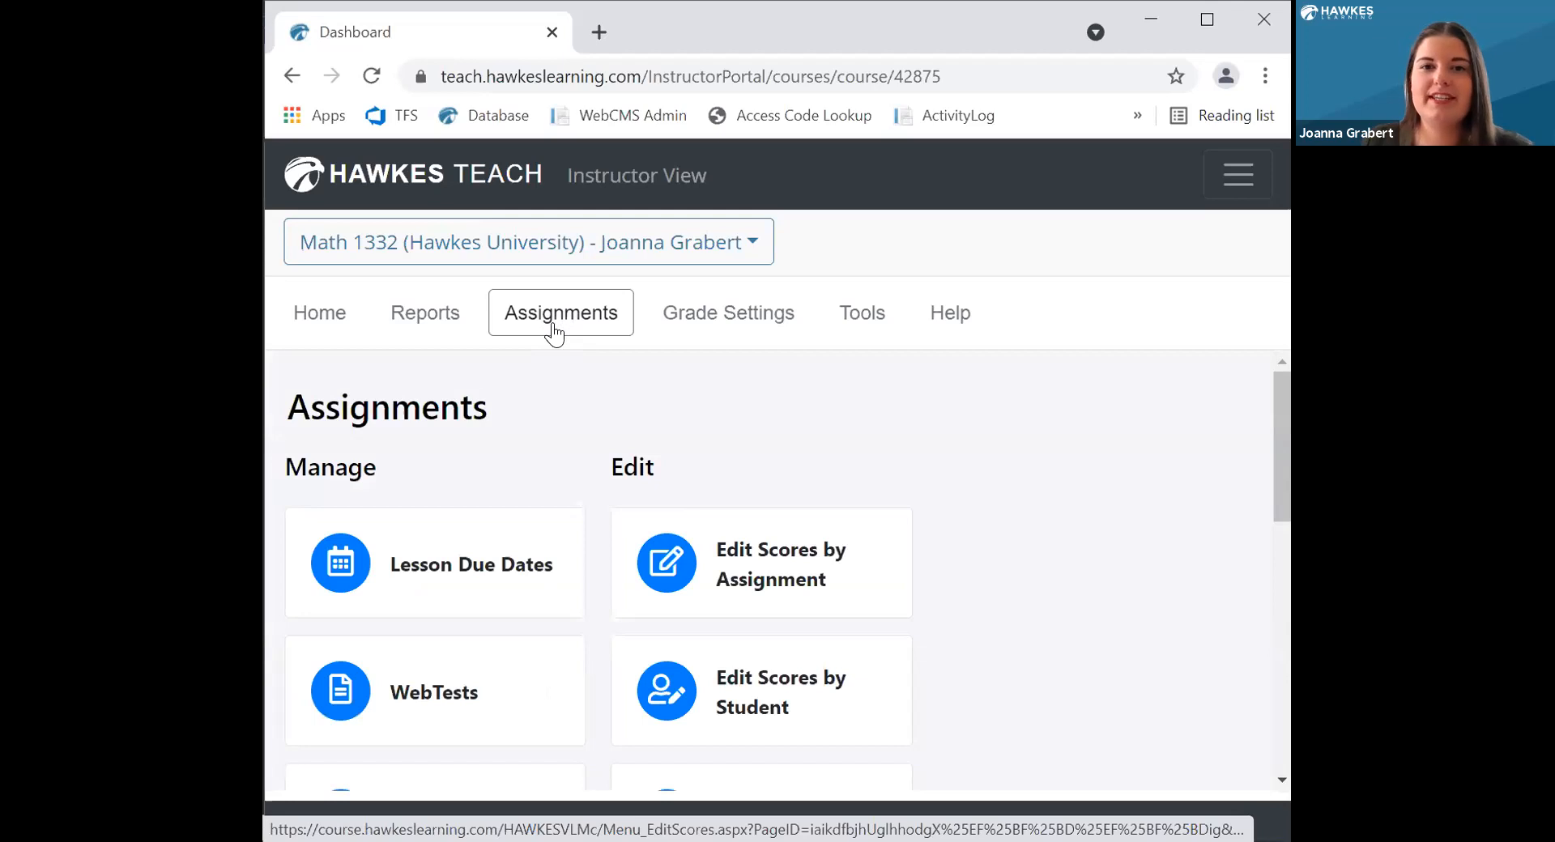
left_click(522, 691)
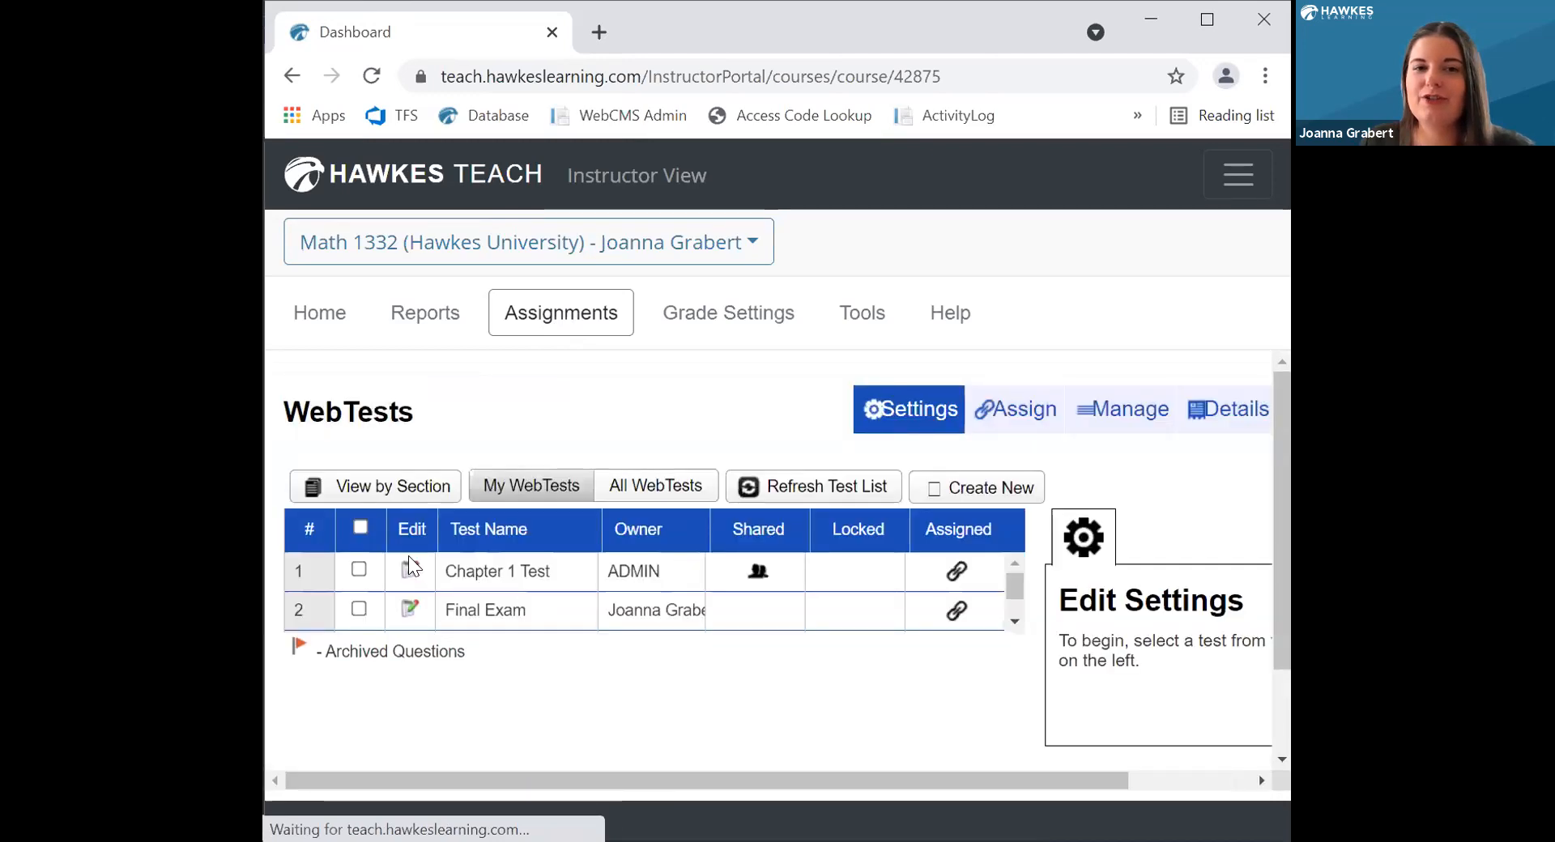
left_click(384, 492)
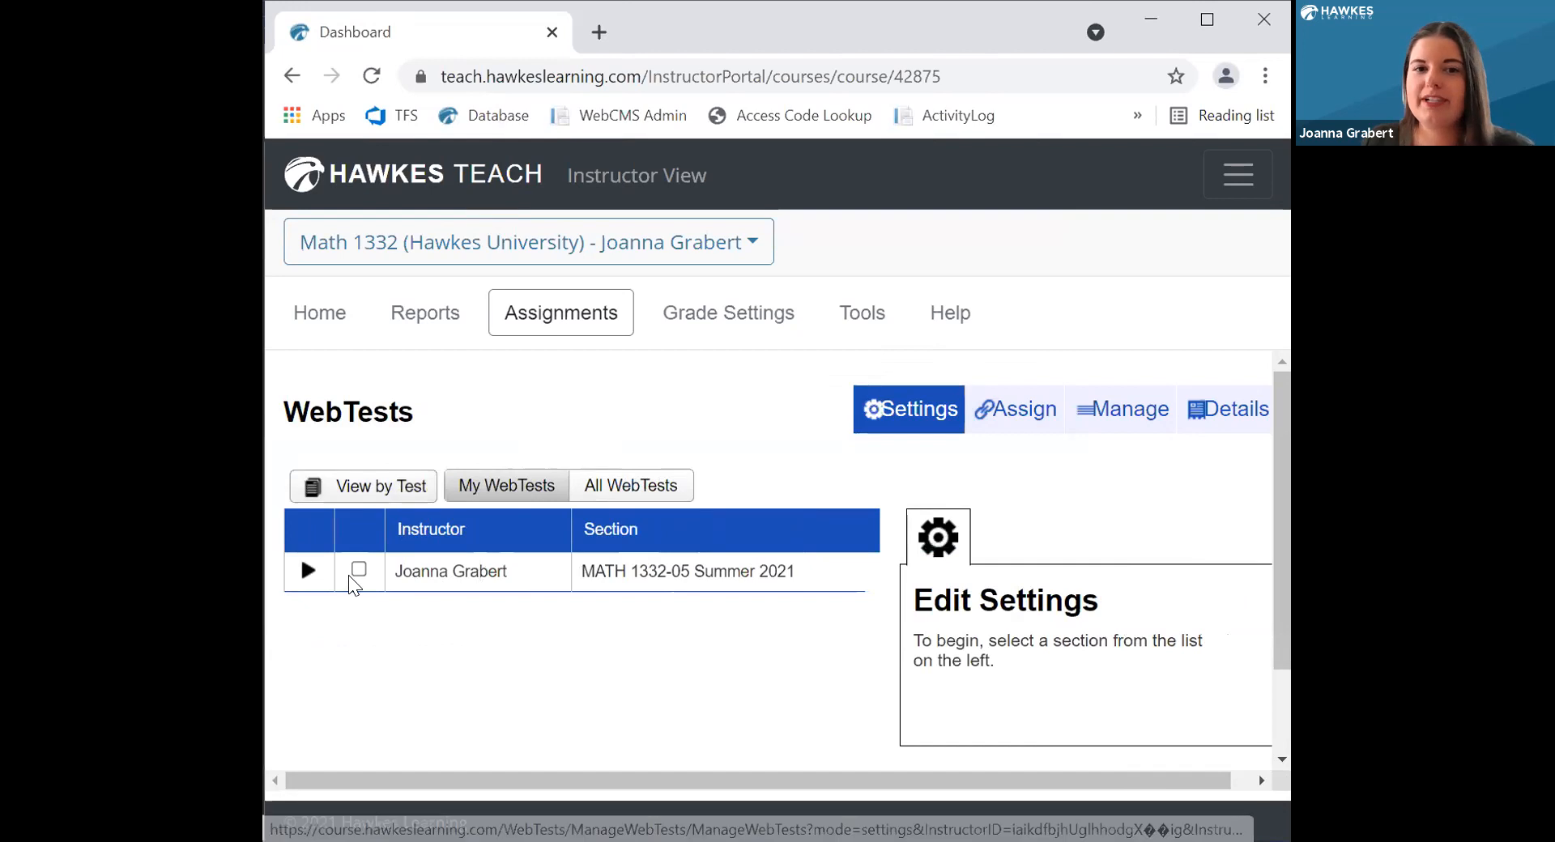
left_click(356, 570)
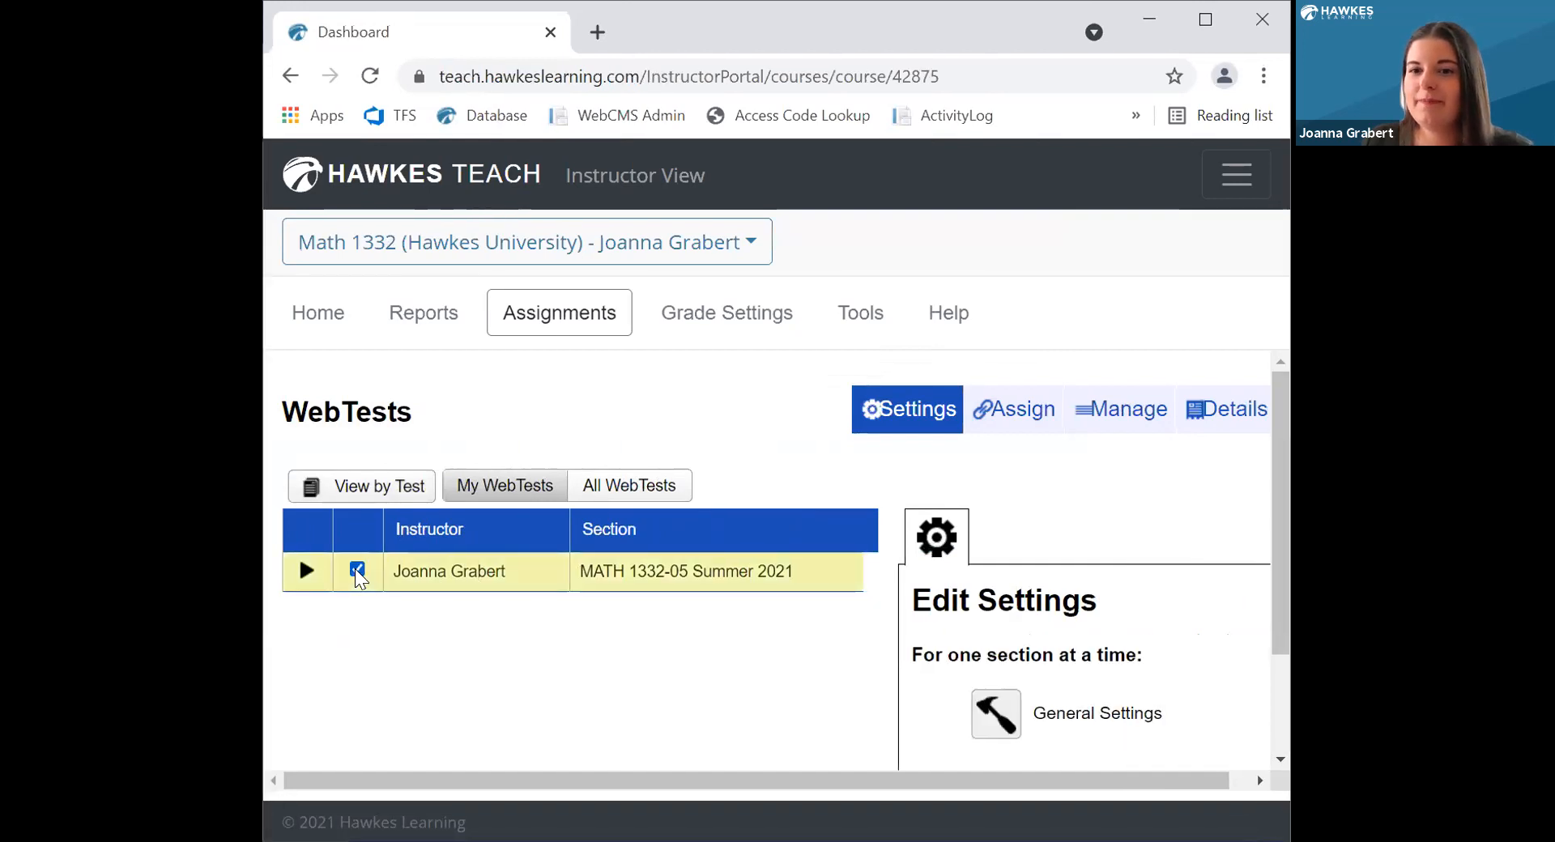
left_click(1095, 721)
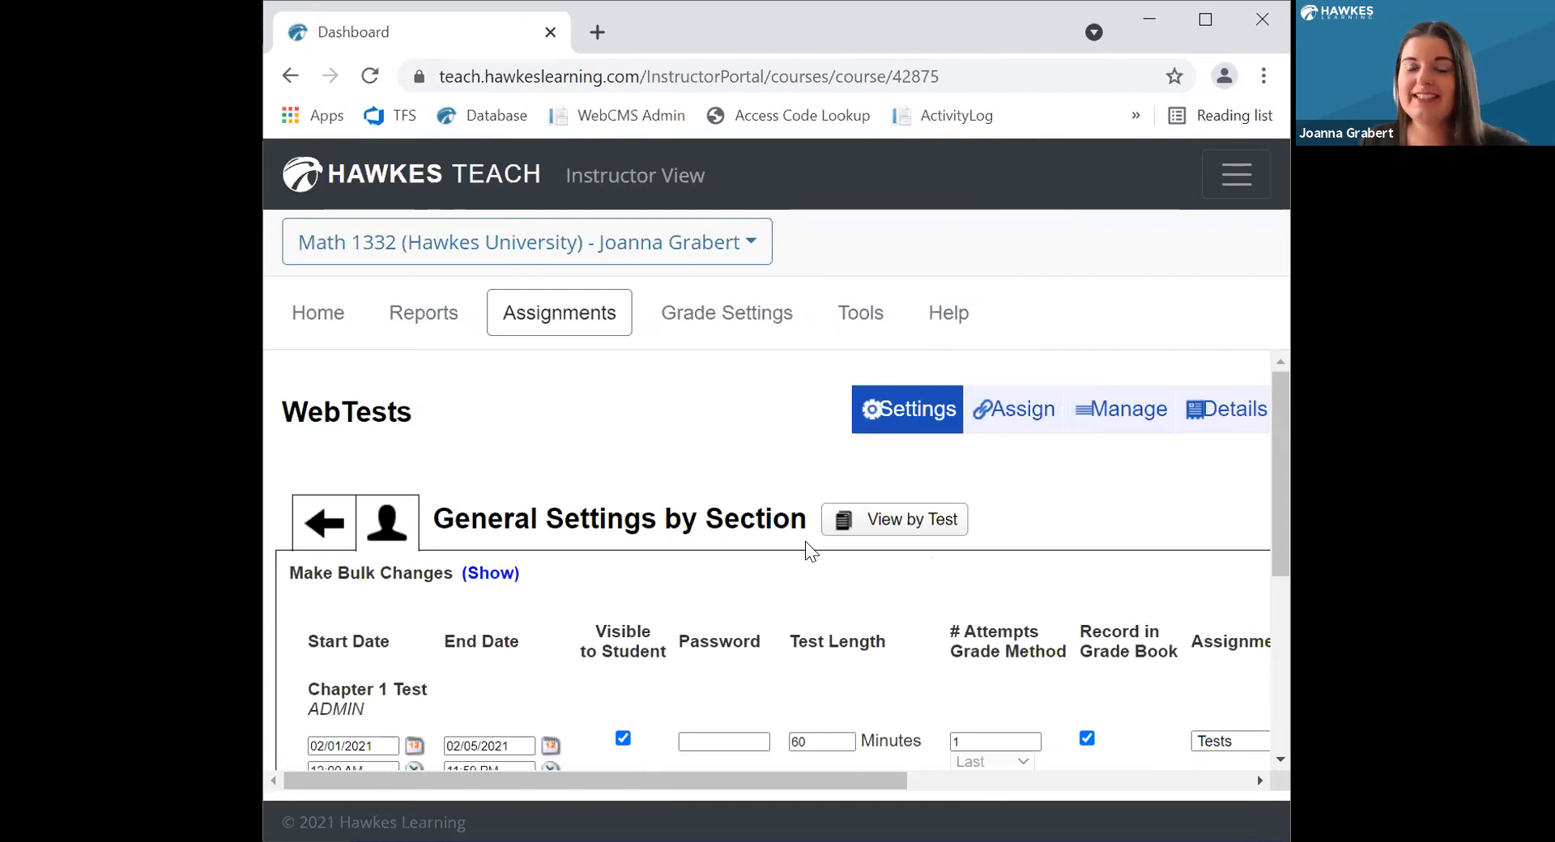
Set the start date of the Chapter 1 Test to 07/05/2021
scroll(810, 551, "down", 2)
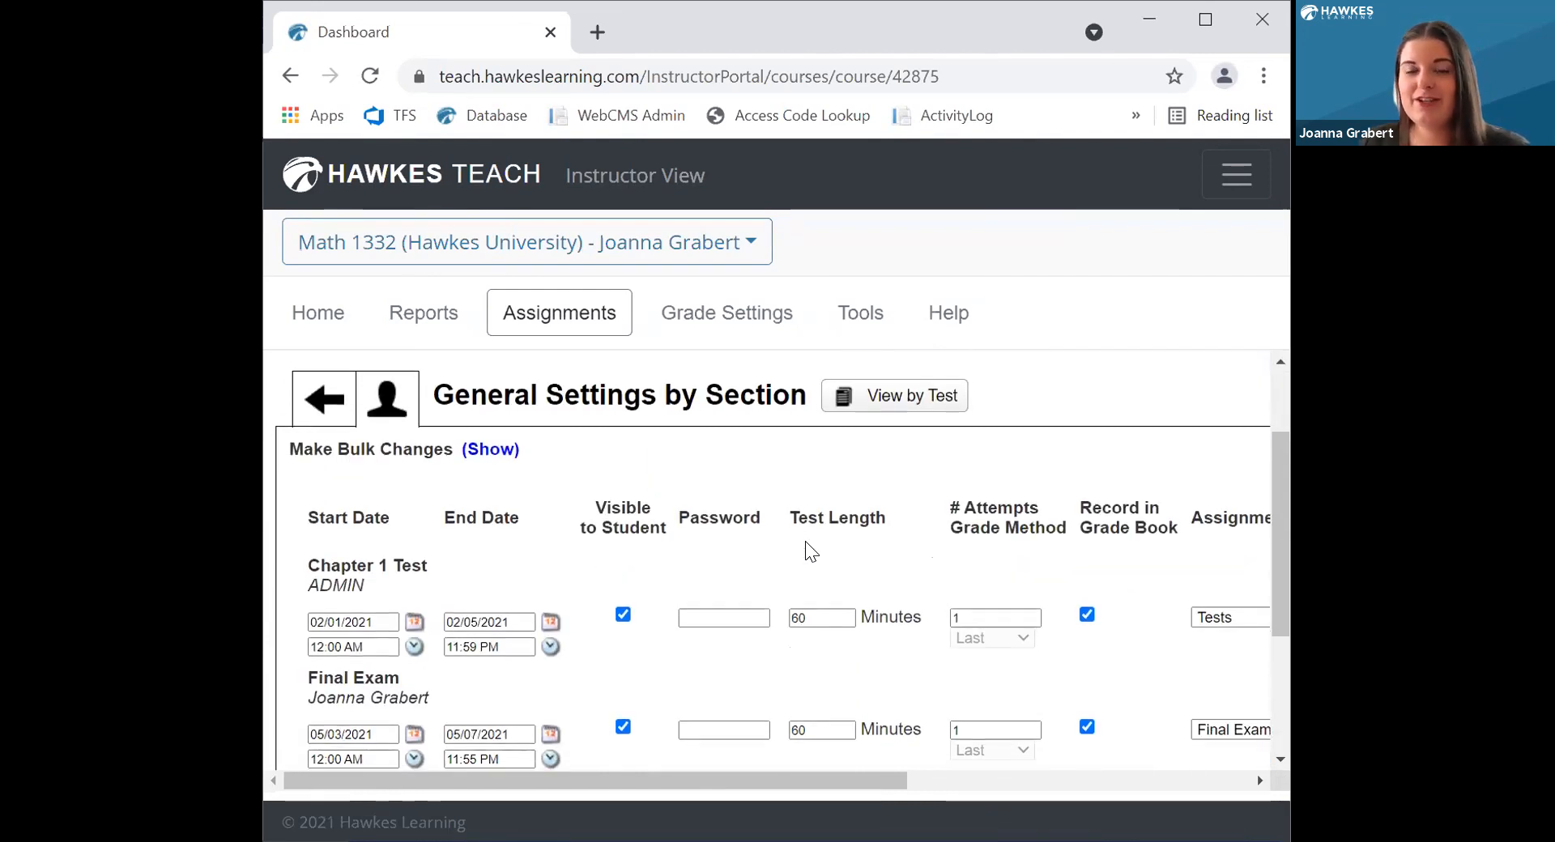
scroll(810, 550, "down", 1)
scroll(807, 551, "down", 1)
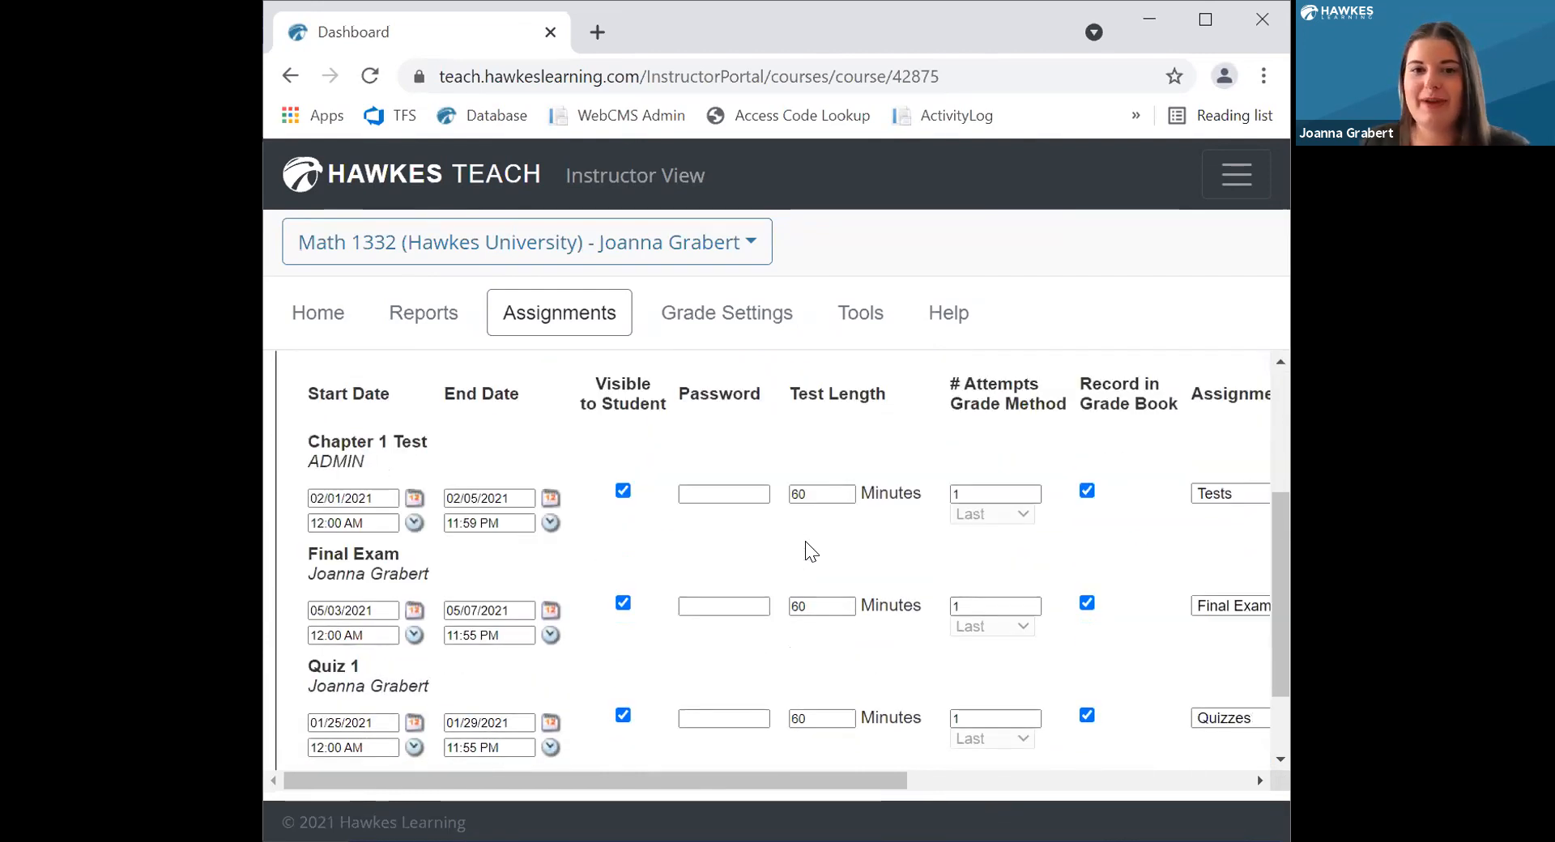
scroll(810, 551, "down", 2)
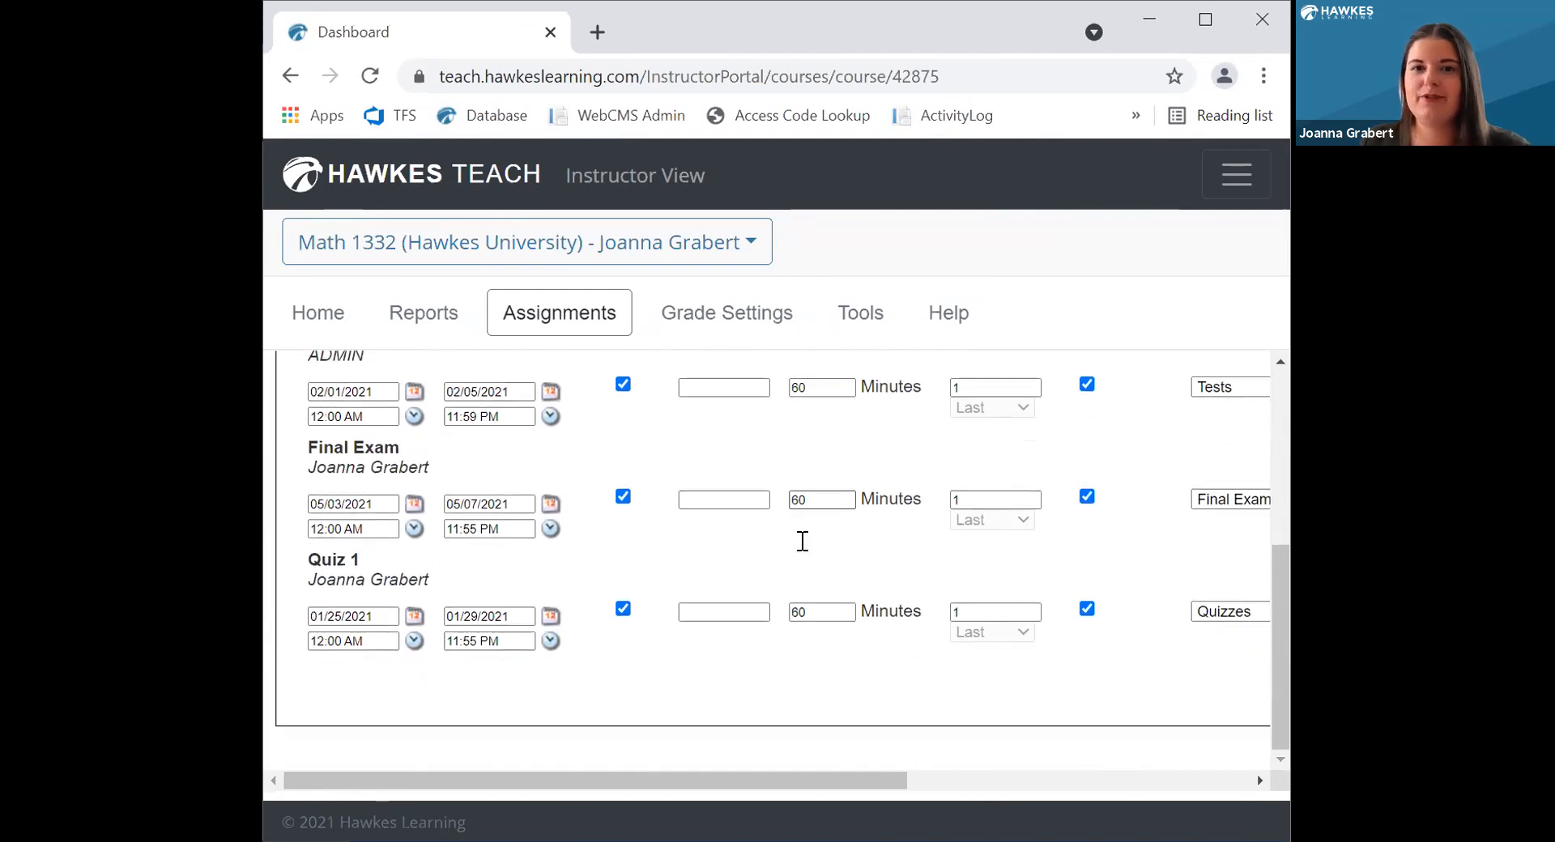
scroll(802, 541, "up", 2)
left_click(411, 515)
scroll(449, 481, "up", 2)
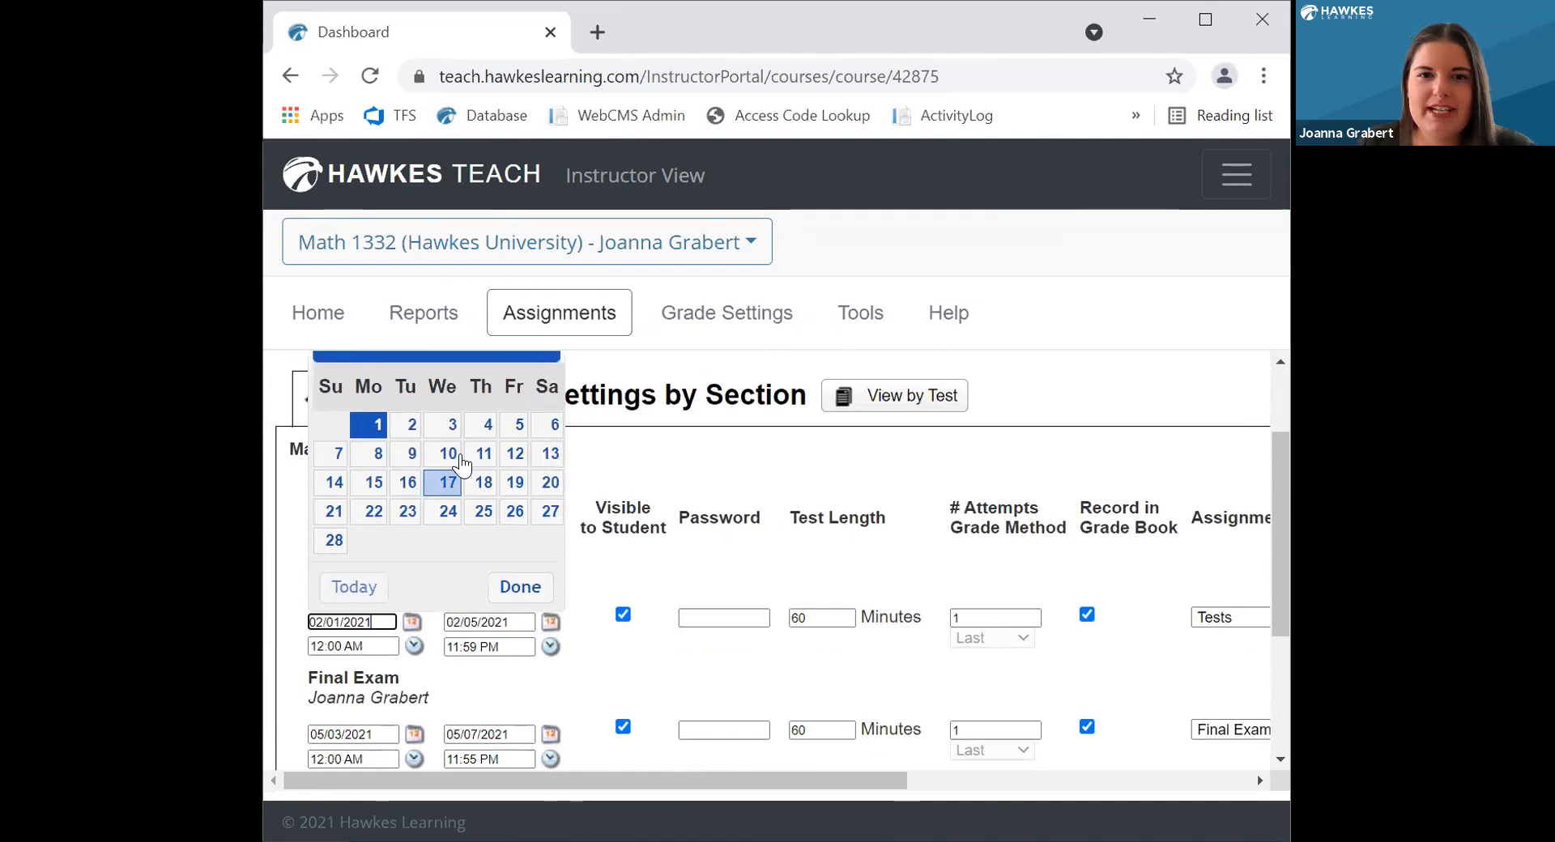
scroll(486, 478, "up", 2)
left_click(528, 471)
left_click(531, 472)
left_click(535, 472)
left_click(538, 473)
left_click(540, 473)
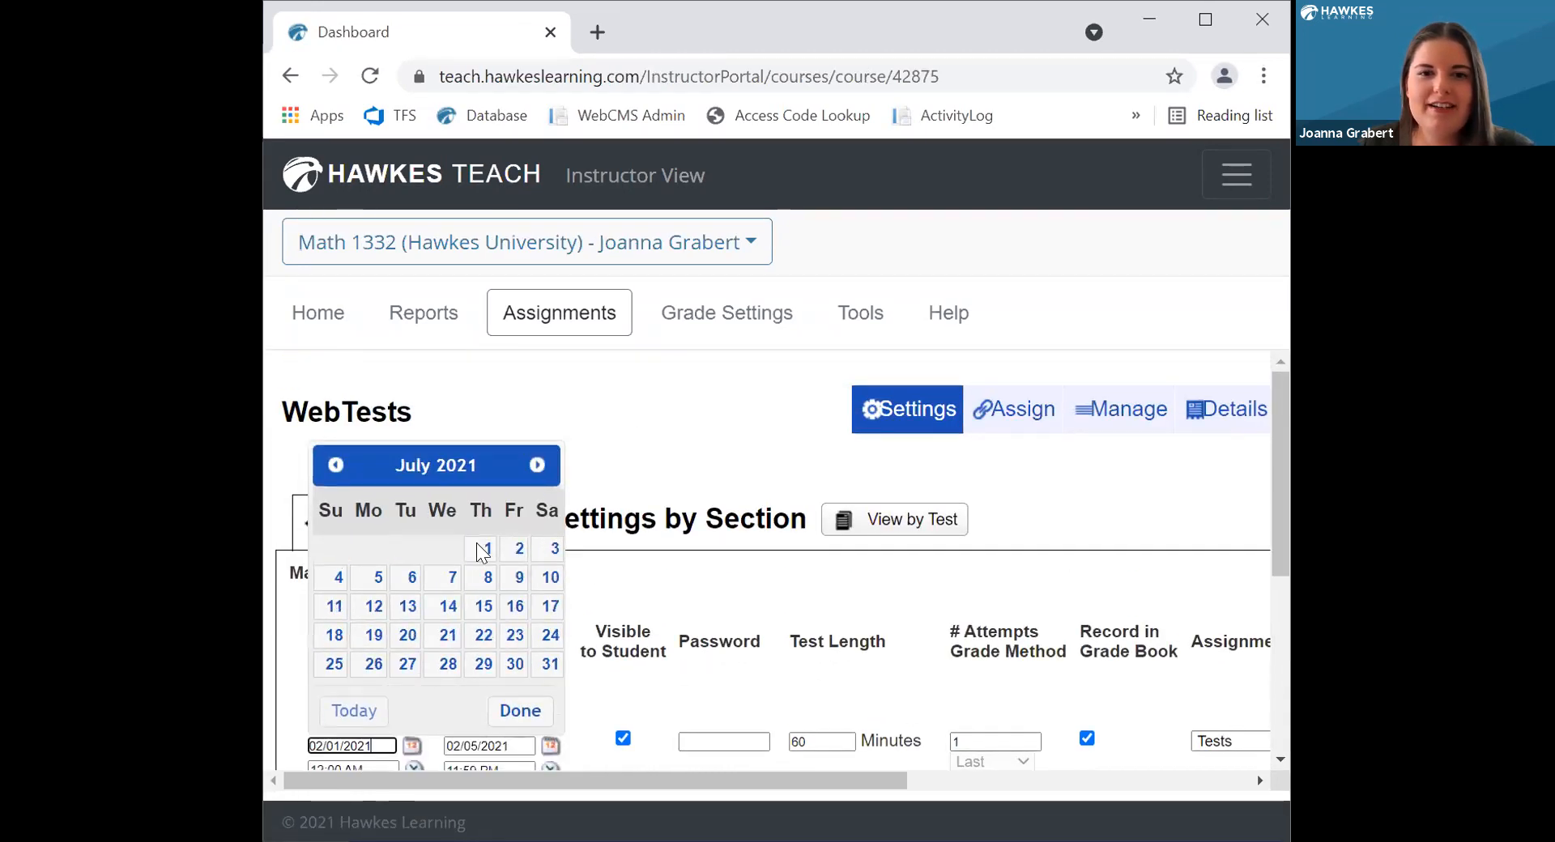
left_click(380, 580)
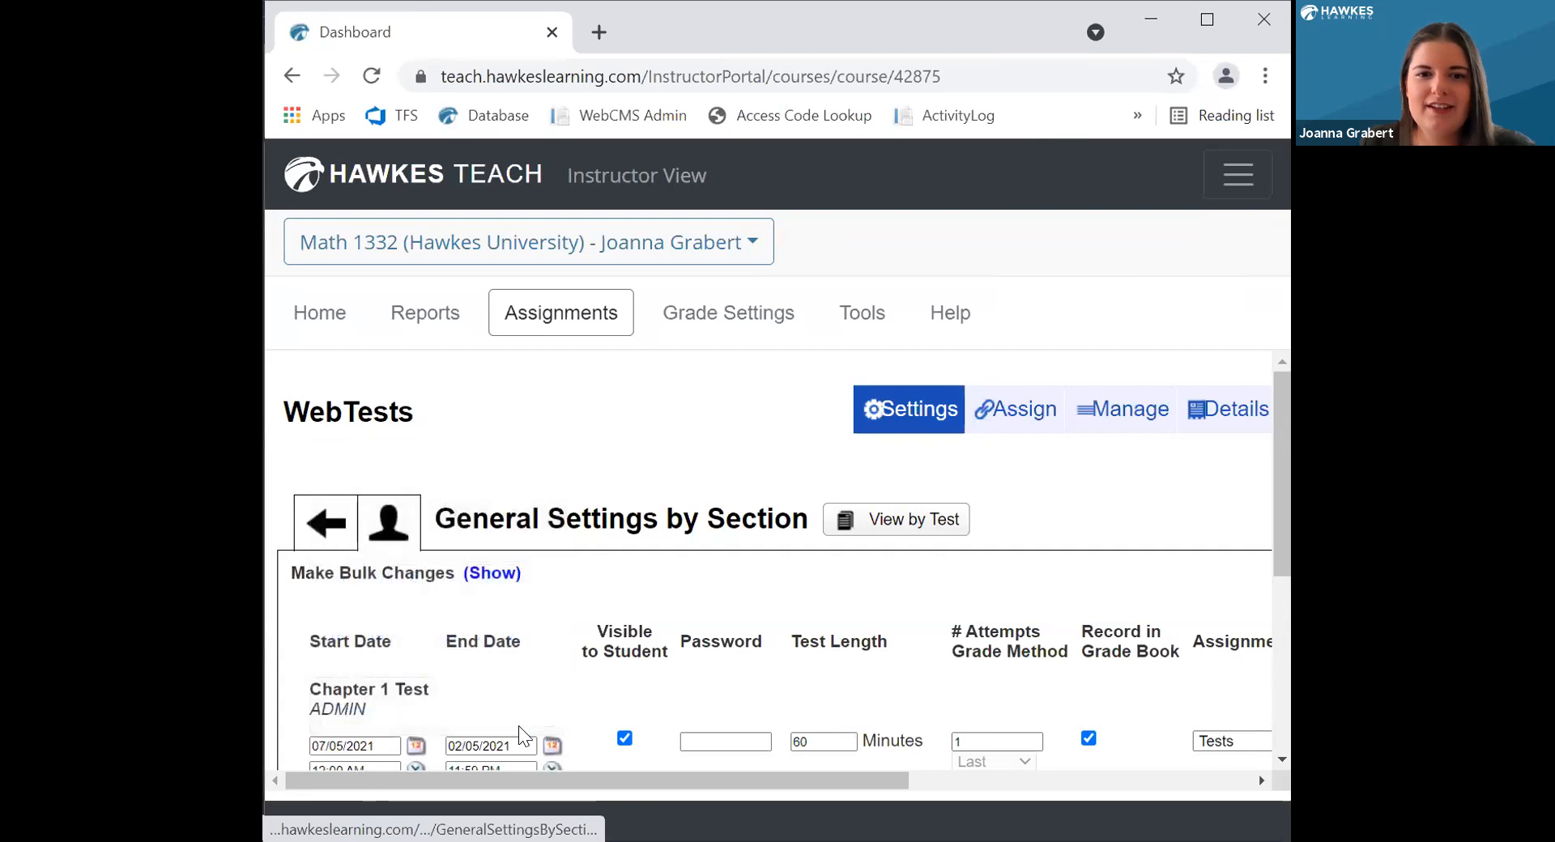
Set the end date of the Chapter 1 Test to 07/09/2021
left_click(549, 746)
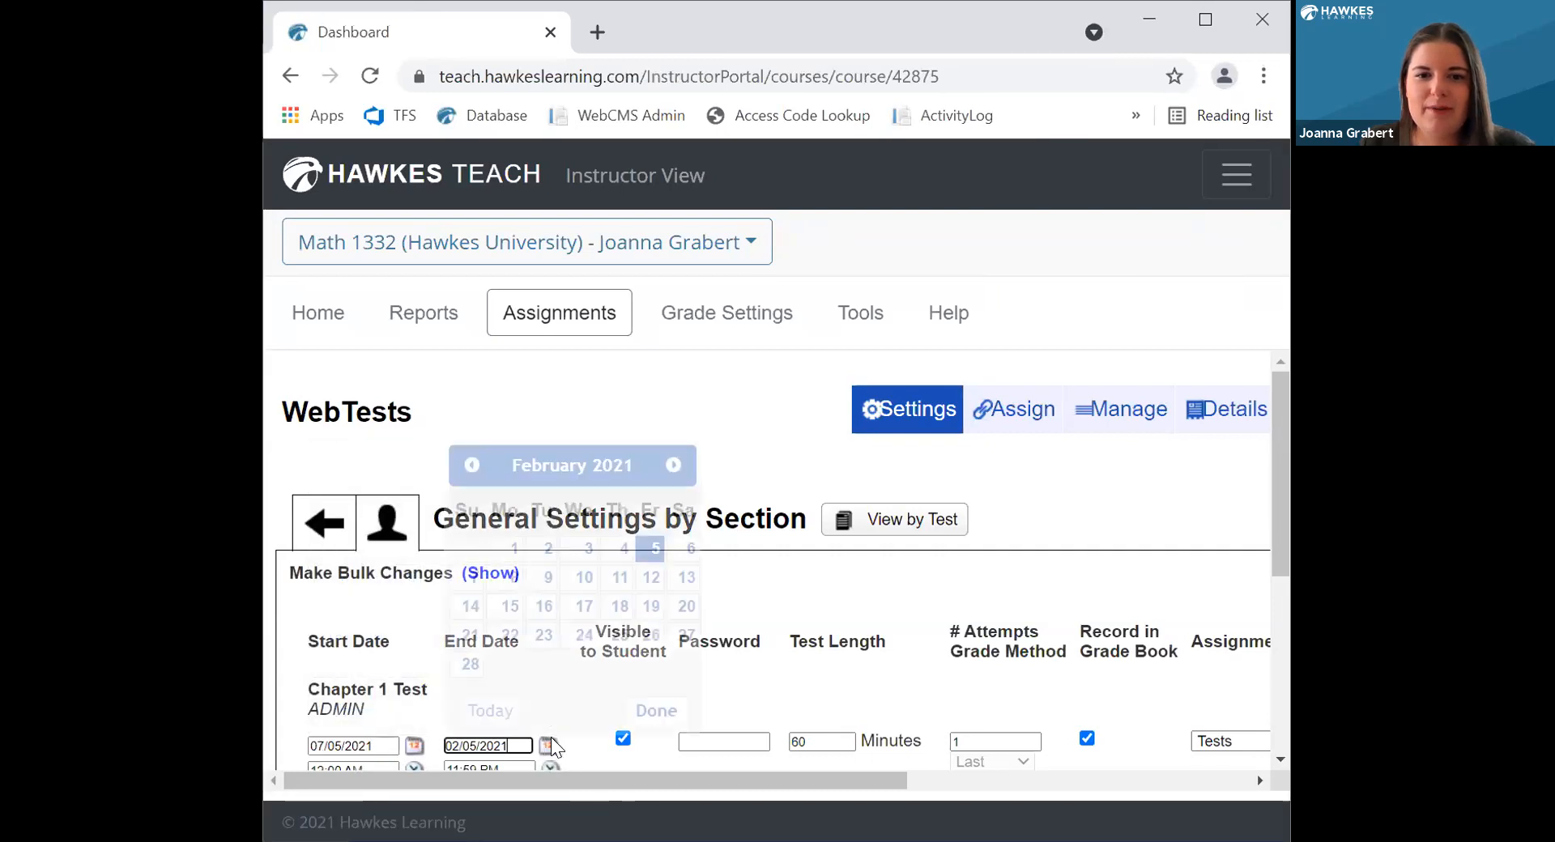
left_click(672, 475)
left_click(672, 476)
left_click(672, 476)
left_click(672, 477)
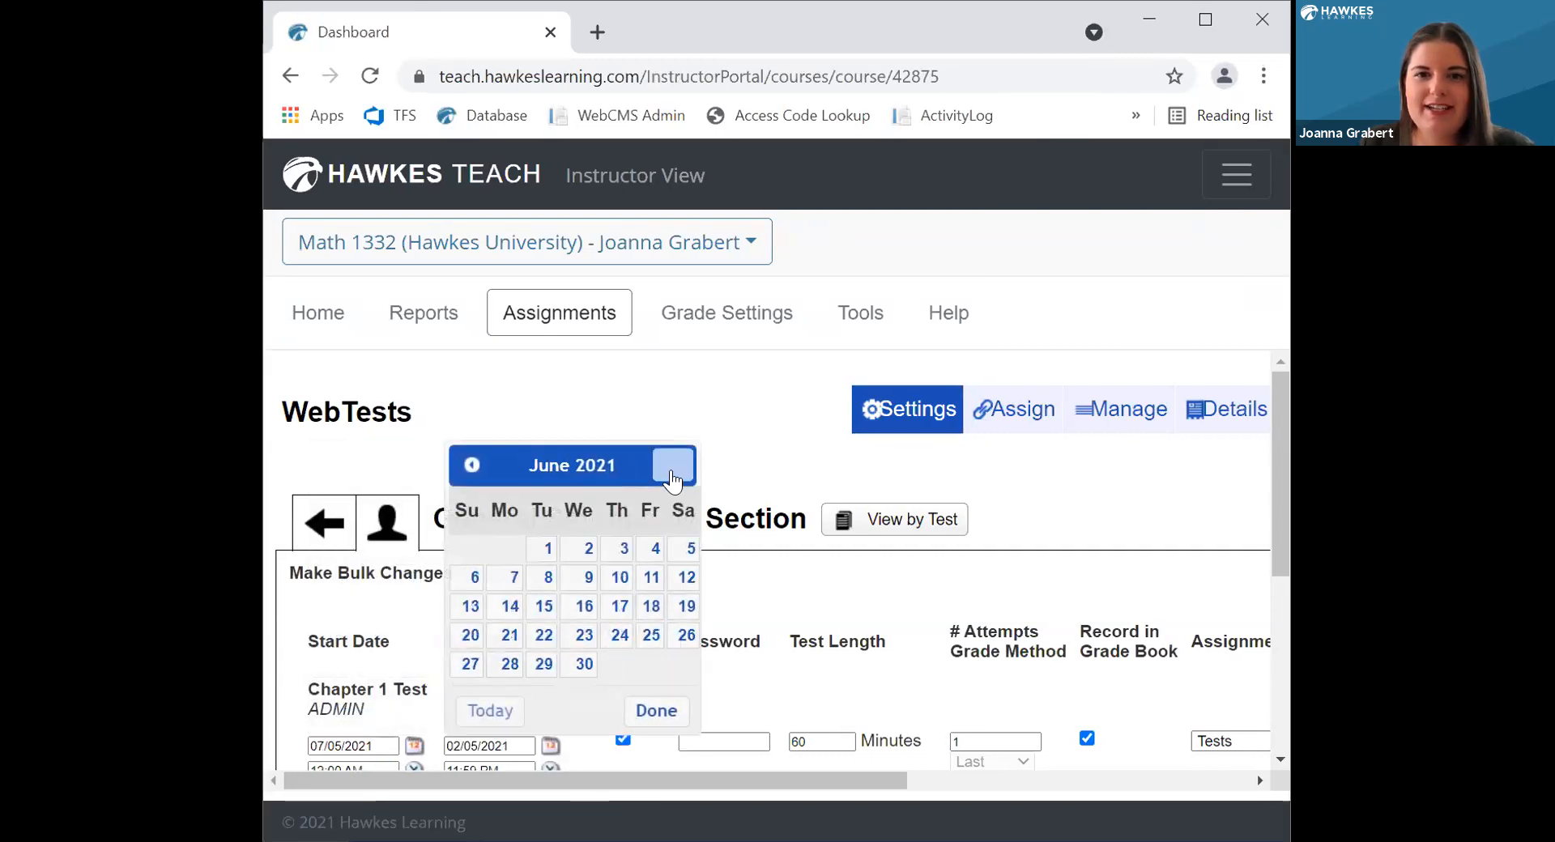
left_click(673, 467)
left_click(649, 579)
scroll(640, 573, "down", 2)
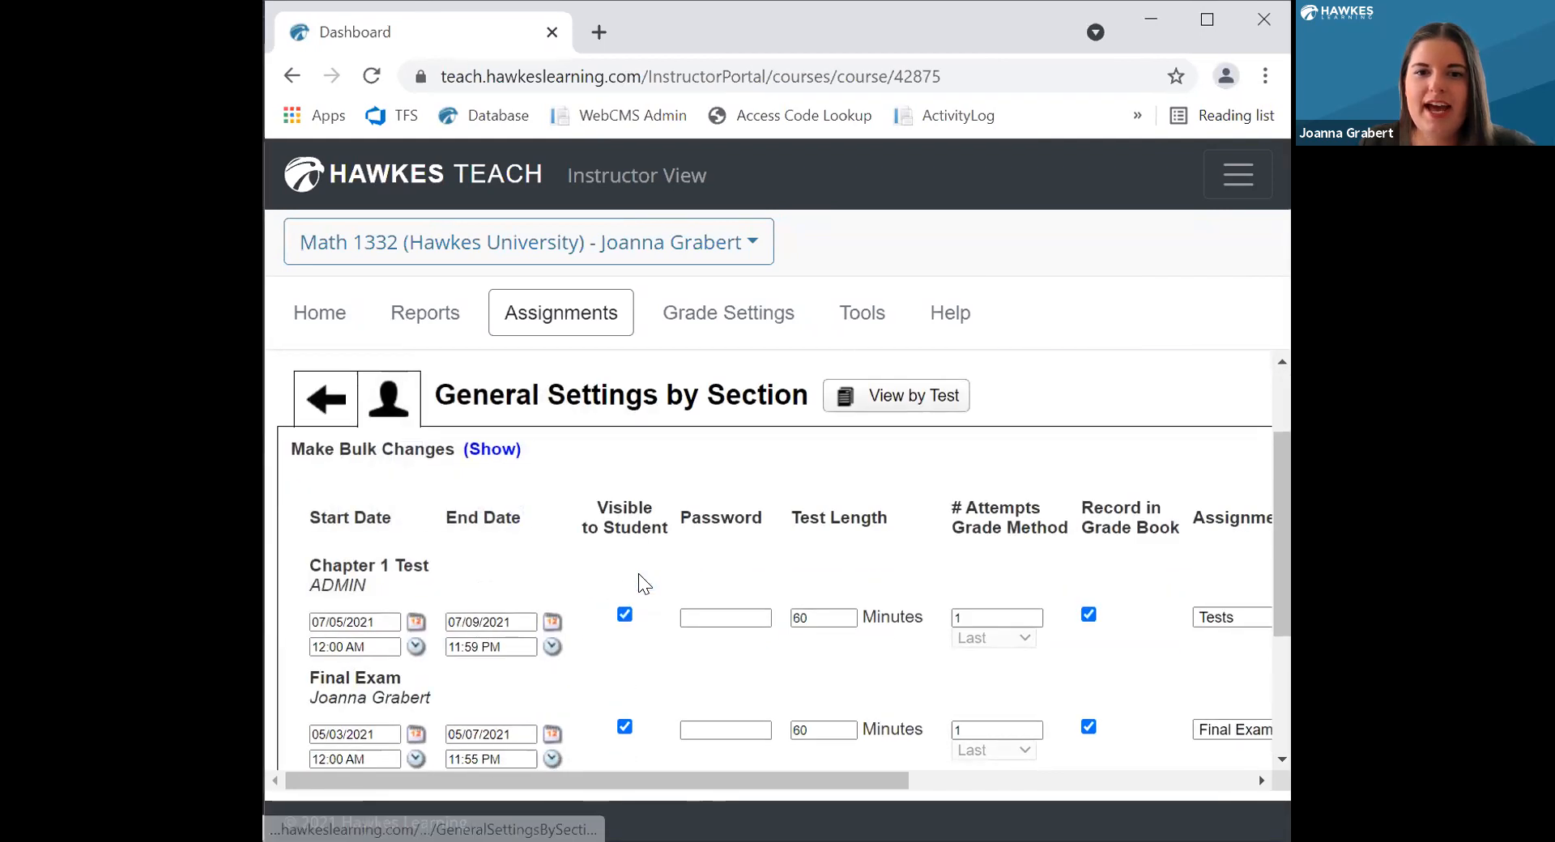
Set the start date of the Final Exam to 08/02/2021
scroll(472, 666, "down", 2)
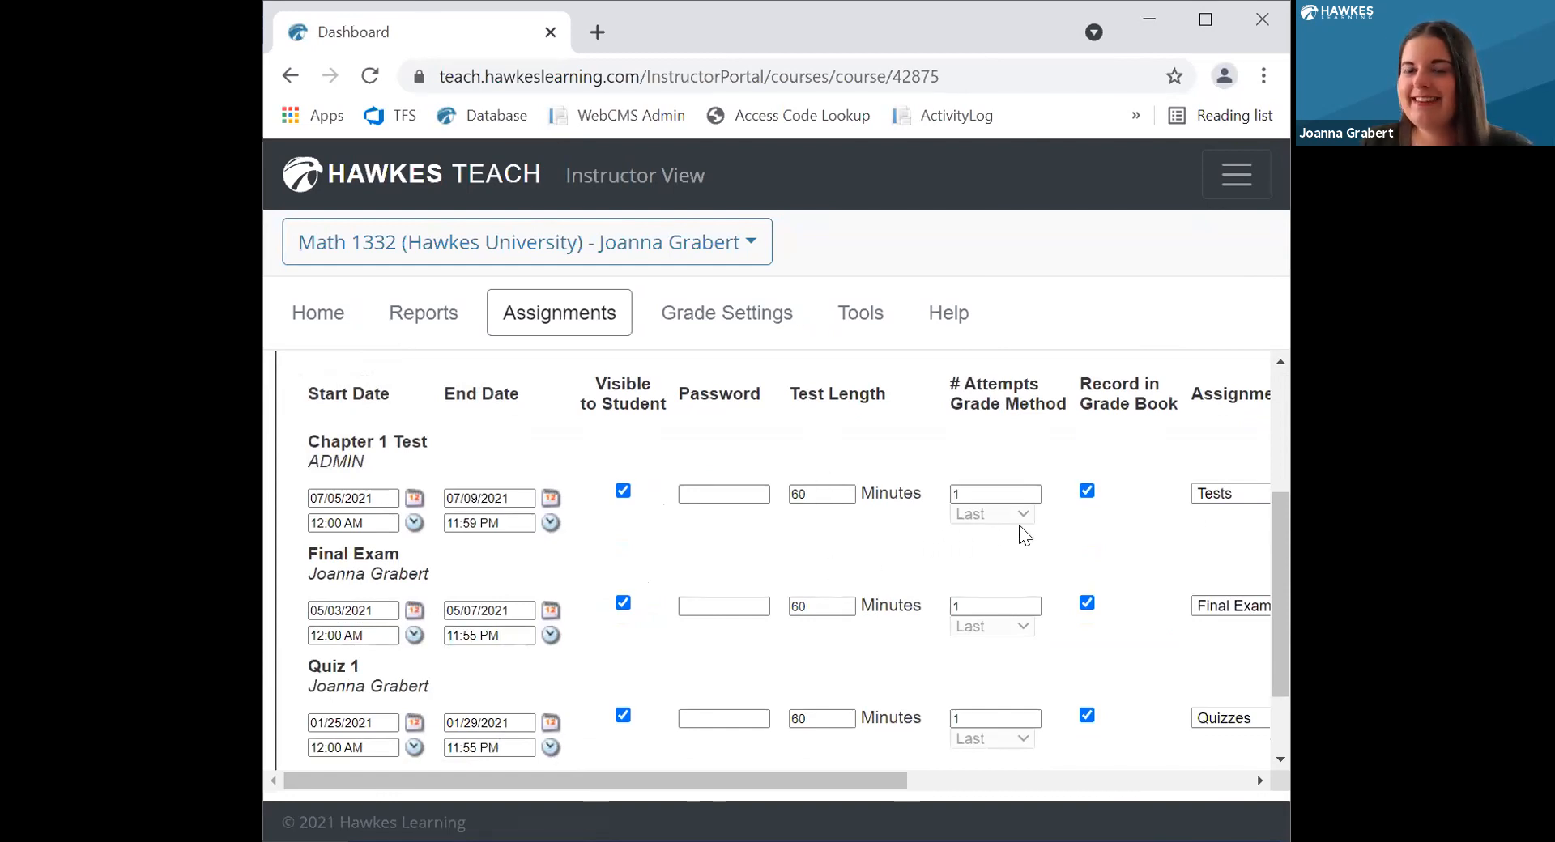
scroll(684, 528, "down", 2)
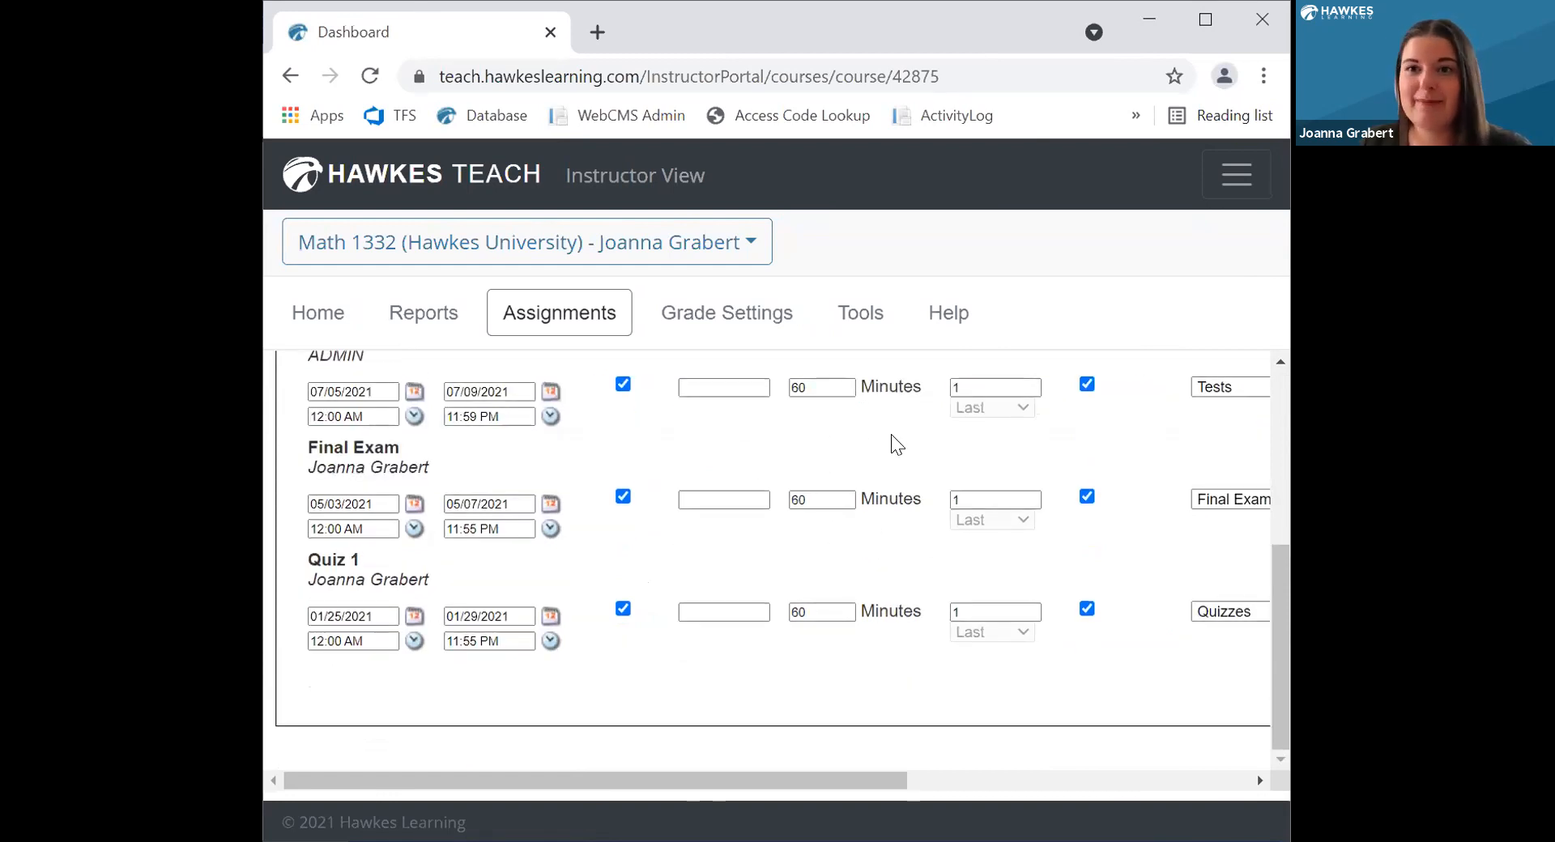
left_click(413, 503)
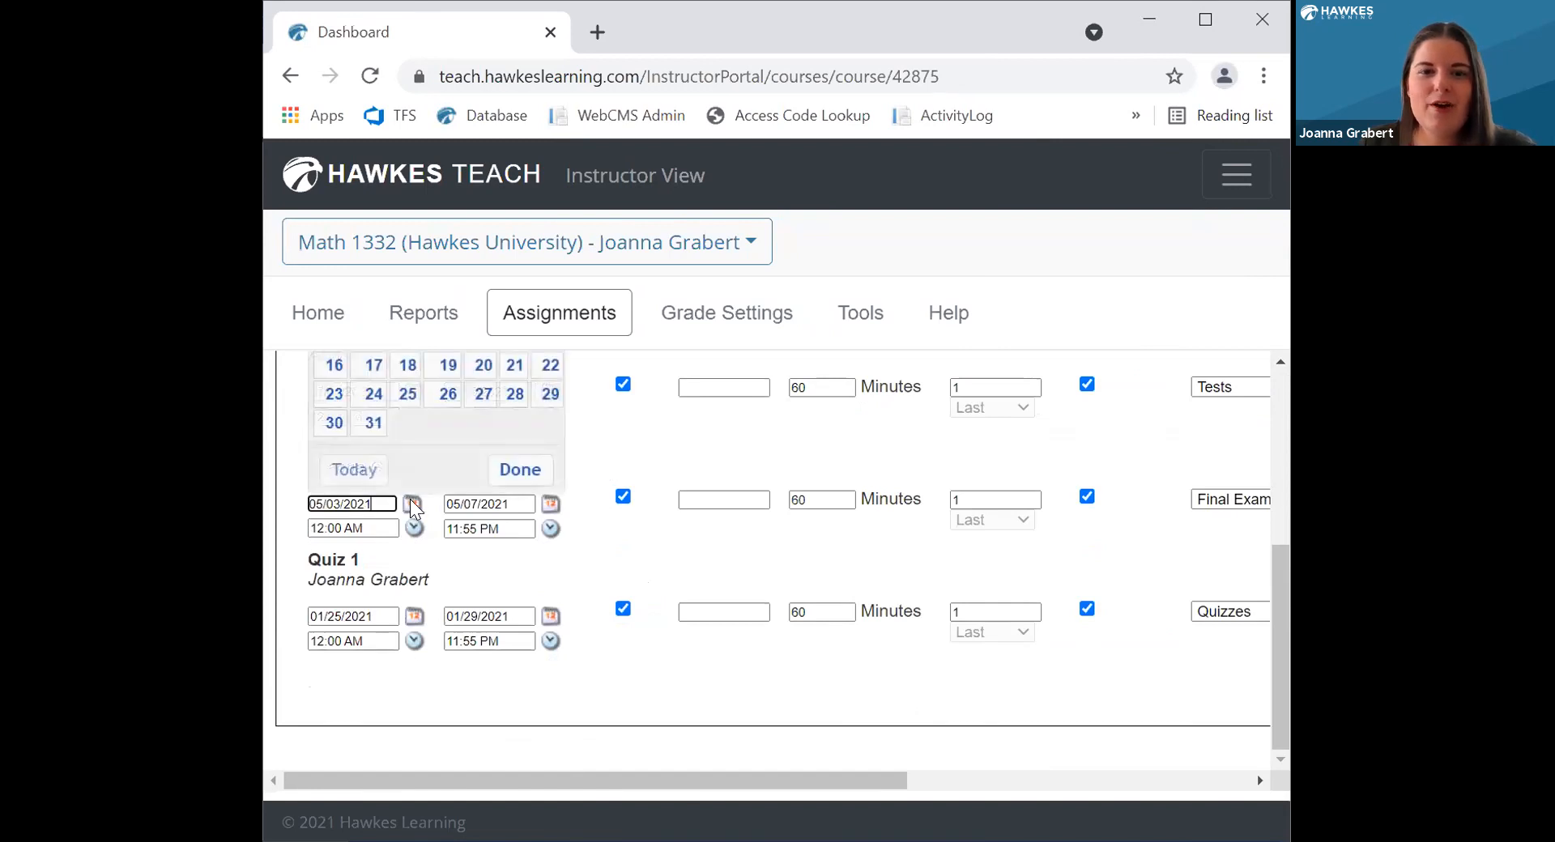
scroll(421, 493, "up", 1)
scroll(548, 376, "up", 2)
left_click(534, 446)
left_click(532, 447)
left_click(532, 447)
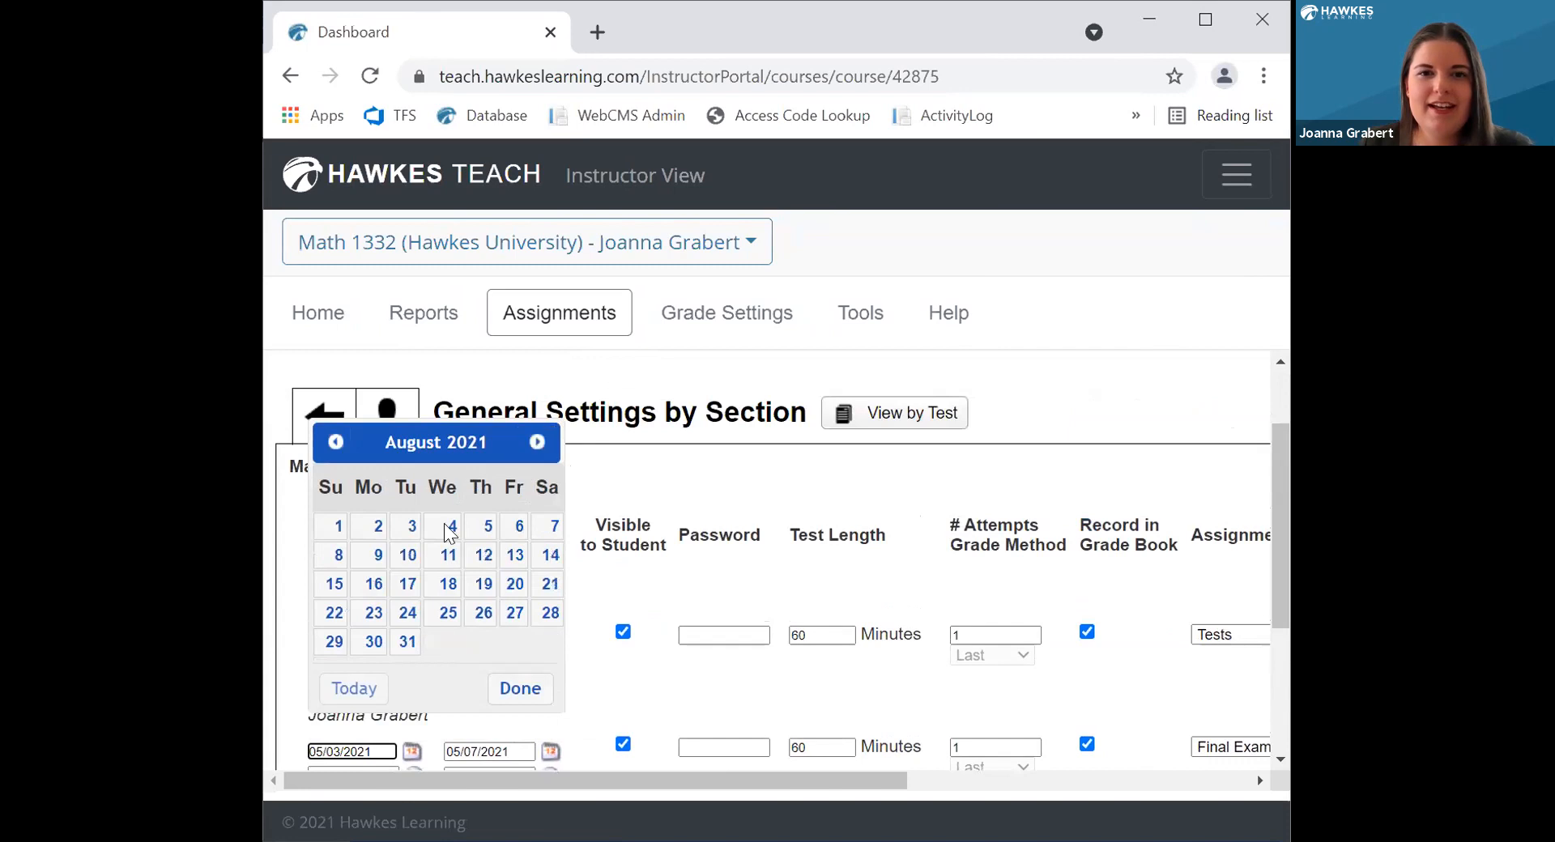
left_click(375, 527)
Set the end date of the Final Exam to 08/06/2021
scroll(583, 653, "down", 2)
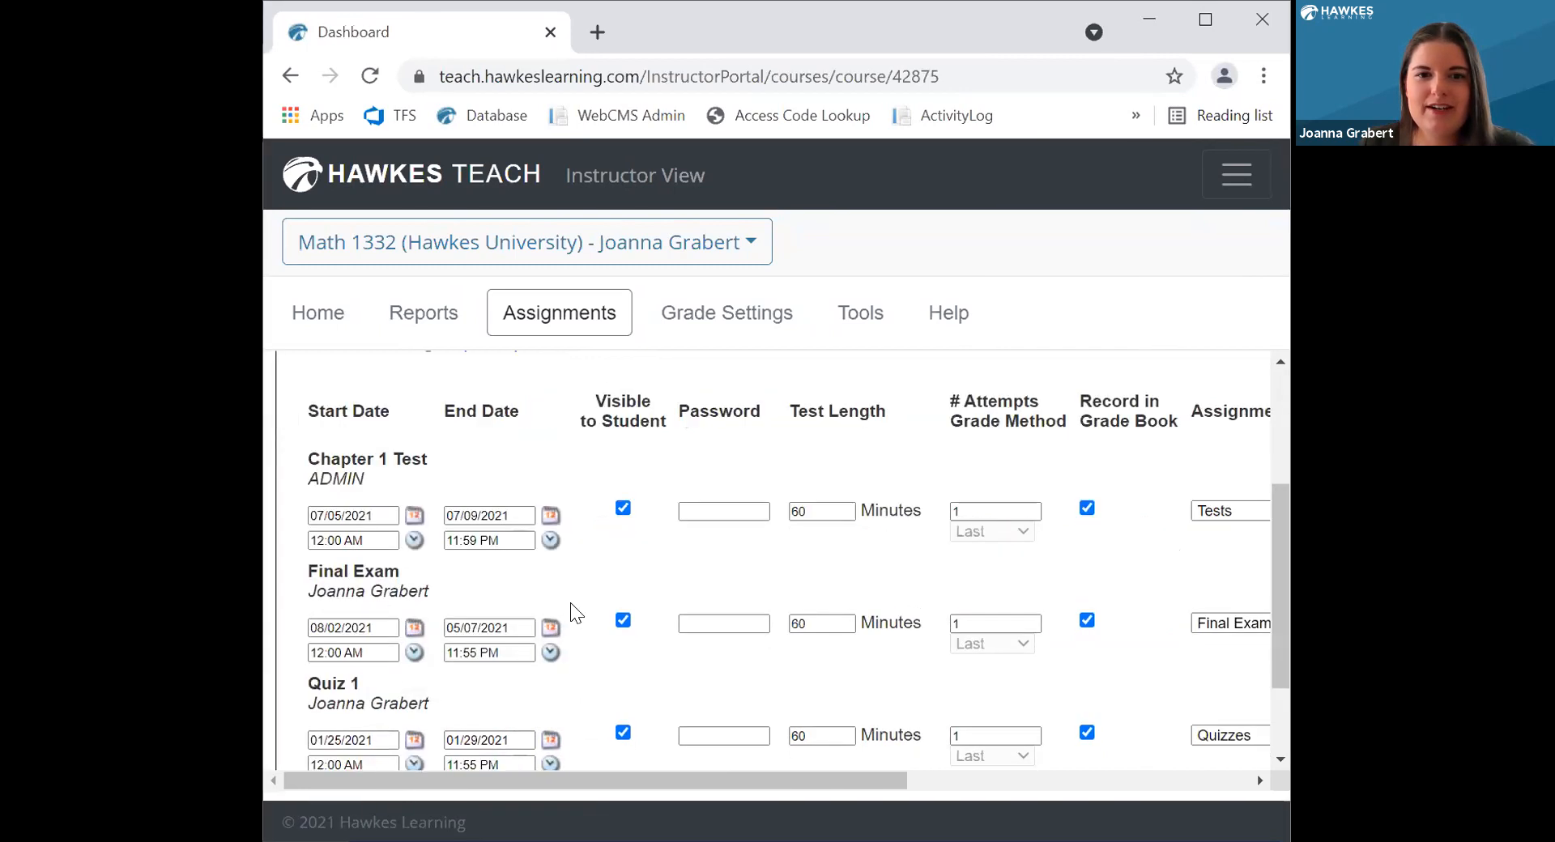
left_click(549, 627)
scroll(683, 409, "up", 2)
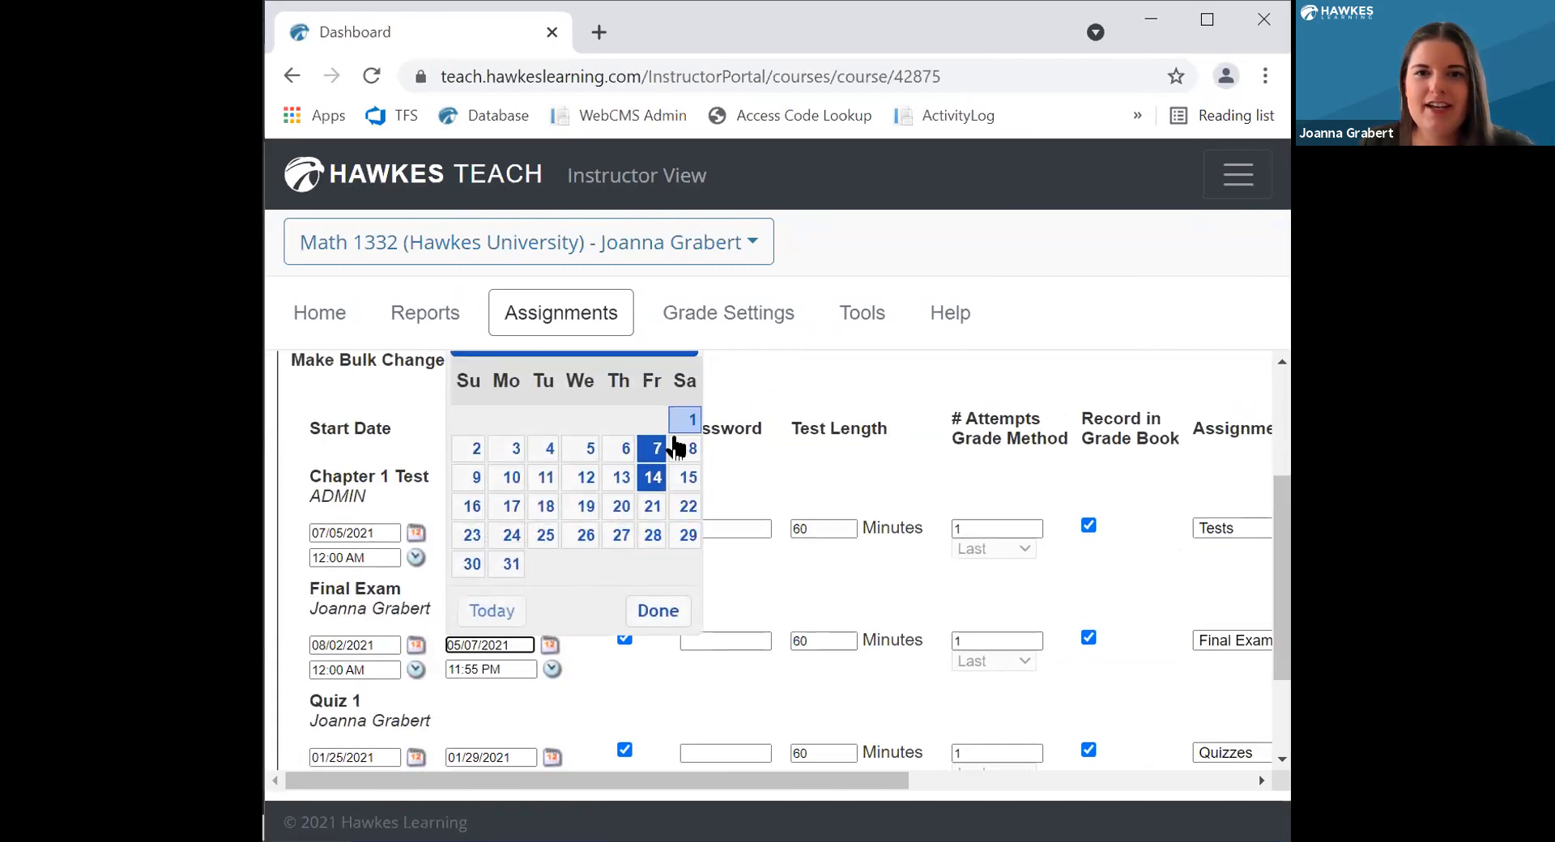
left_click(673, 443)
left_click(673, 442)
left_click(673, 443)
left_click(673, 442)
left_click(474, 447)
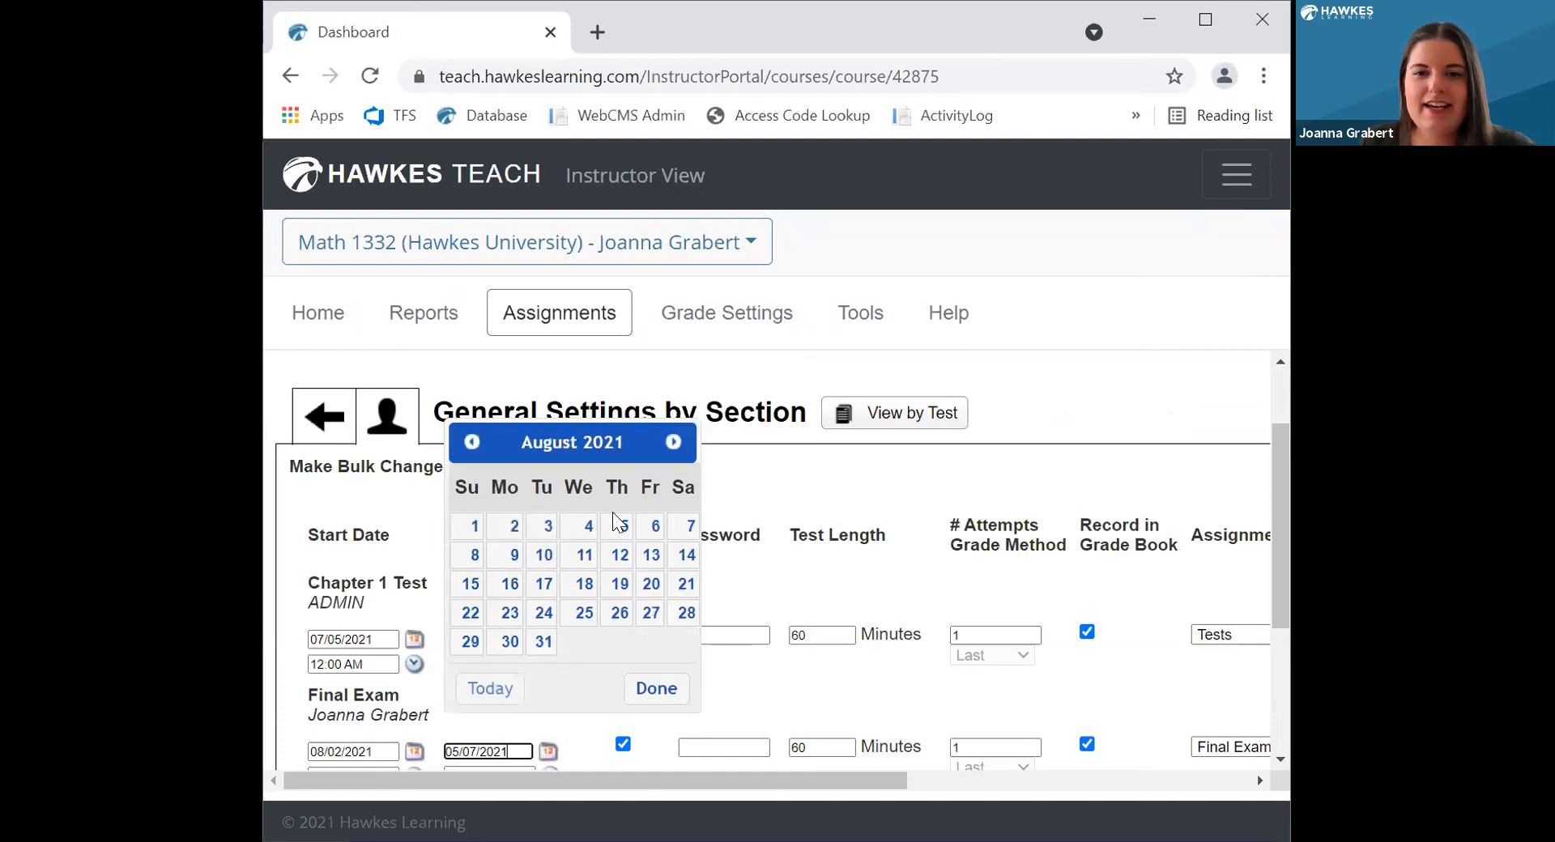
left_click(651, 527)
Set the start date of Quiz 1 to 06/14/2021
scroll(423, 602, "down", 4)
left_click(416, 613)
scroll(542, 455, "up", 2)
left_click(537, 431)
left_click(536, 432)
left_click(537, 431)
left_click(537, 432)
left_click(537, 432)
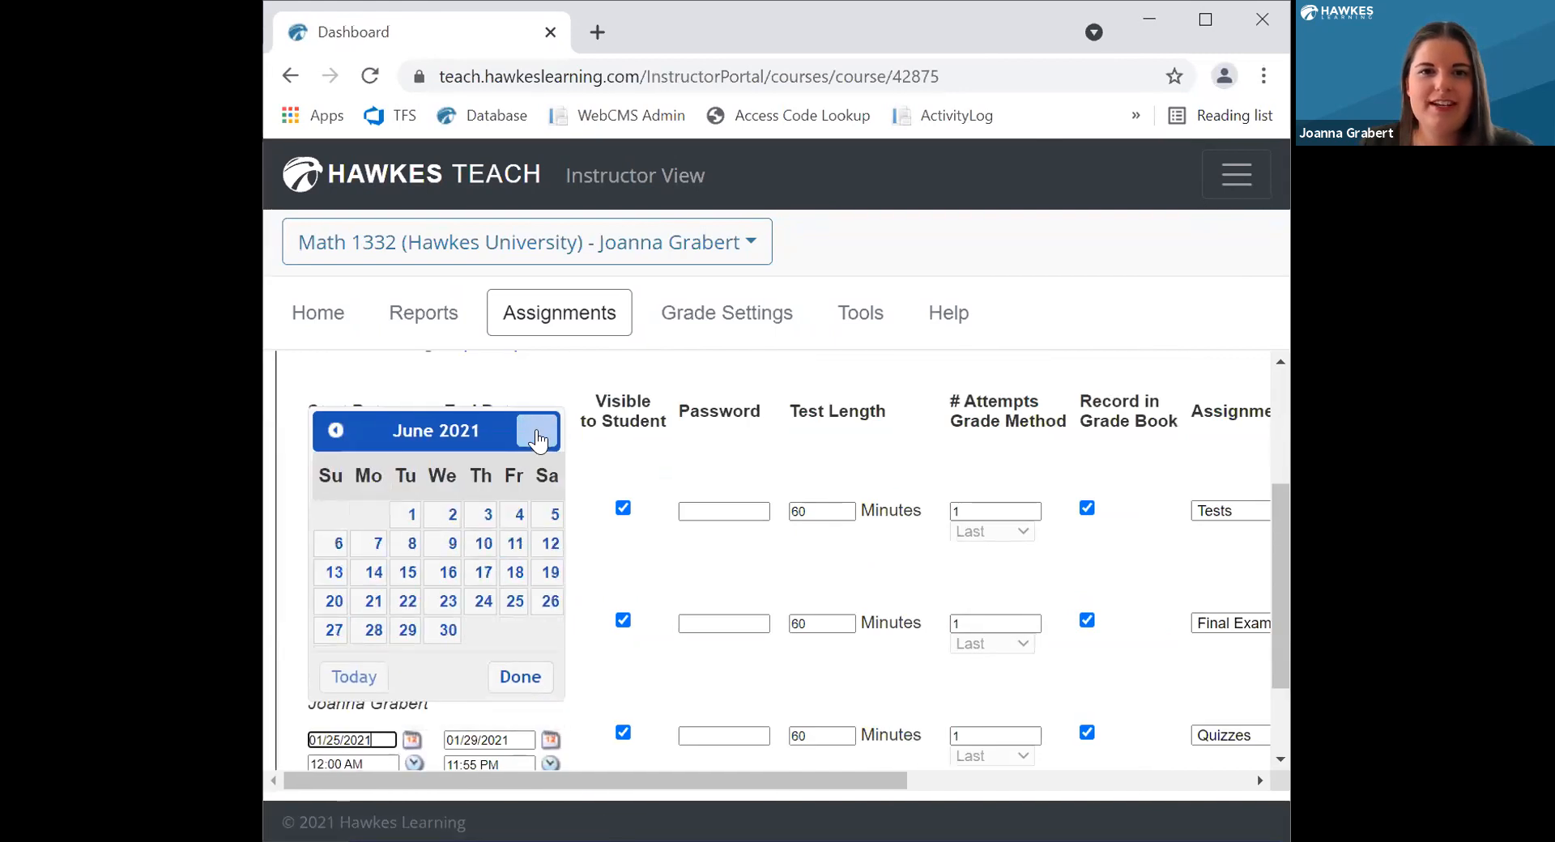
left_click(377, 573)
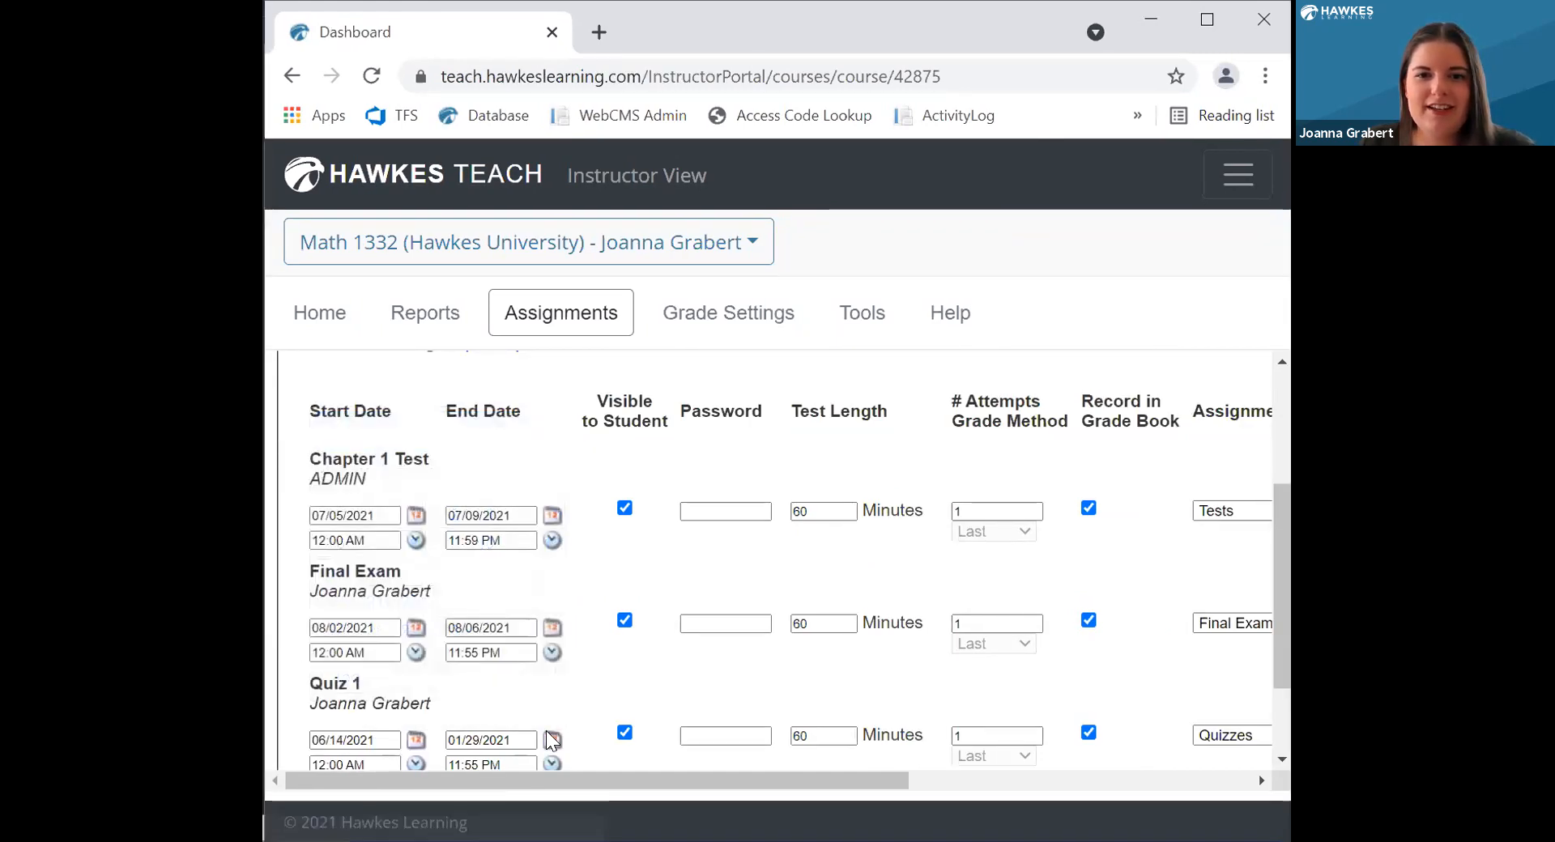
Set the end date of Quiz 1 to 06/18/2021
left_click(673, 432)
left_click(672, 431)
left_click(673, 431)
left_click(672, 432)
left_click(672, 432)
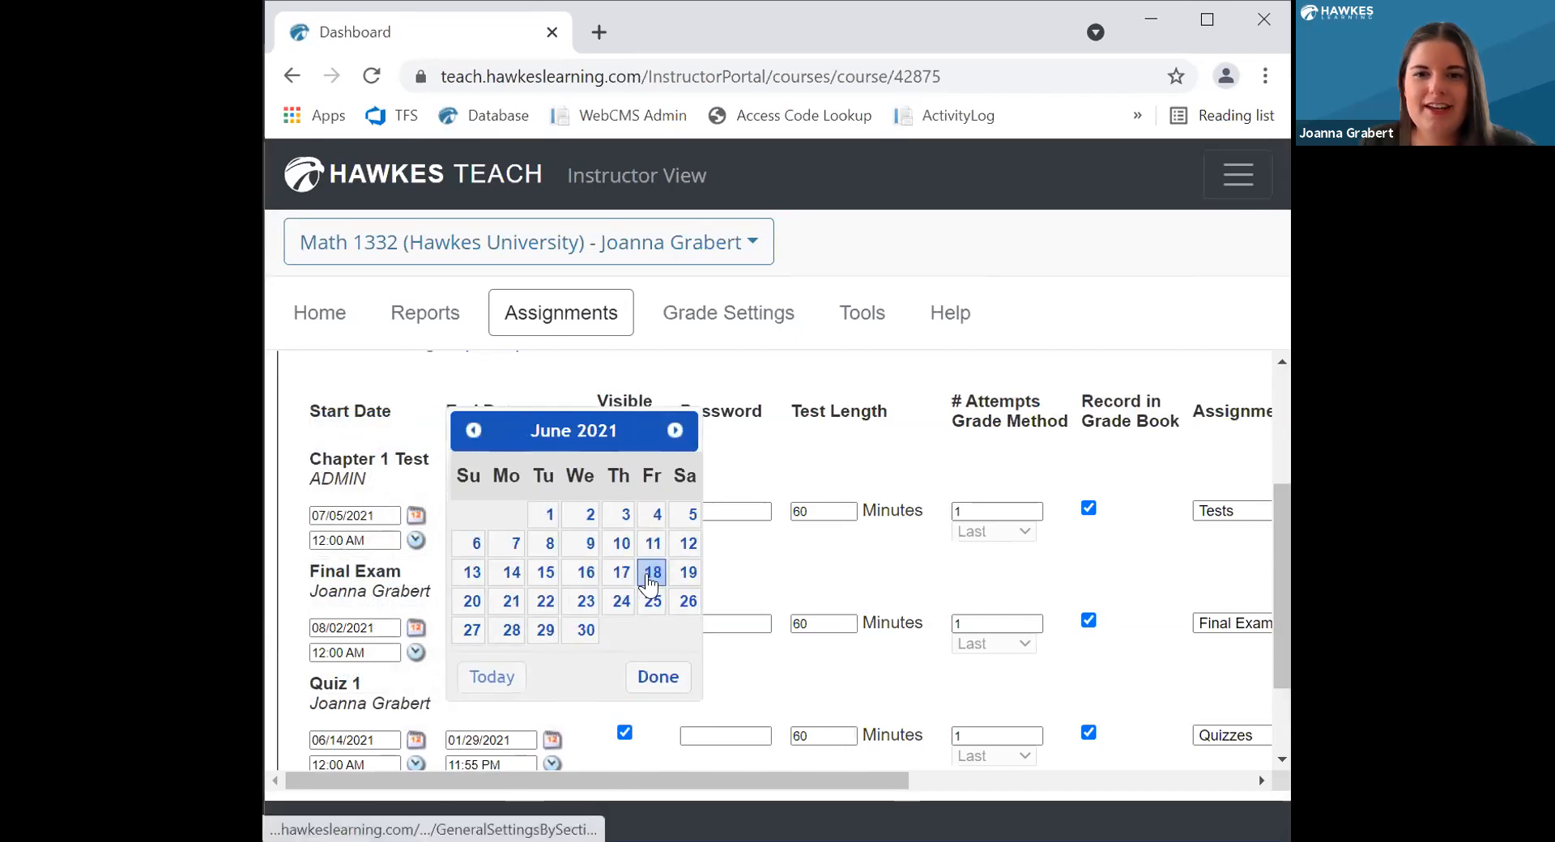
left_click(652, 572)
Save the changed WebTest dates for the section and check the start and end dates of all three tests
scroll(702, 585, "down", 3)
left_click(1076, 781)
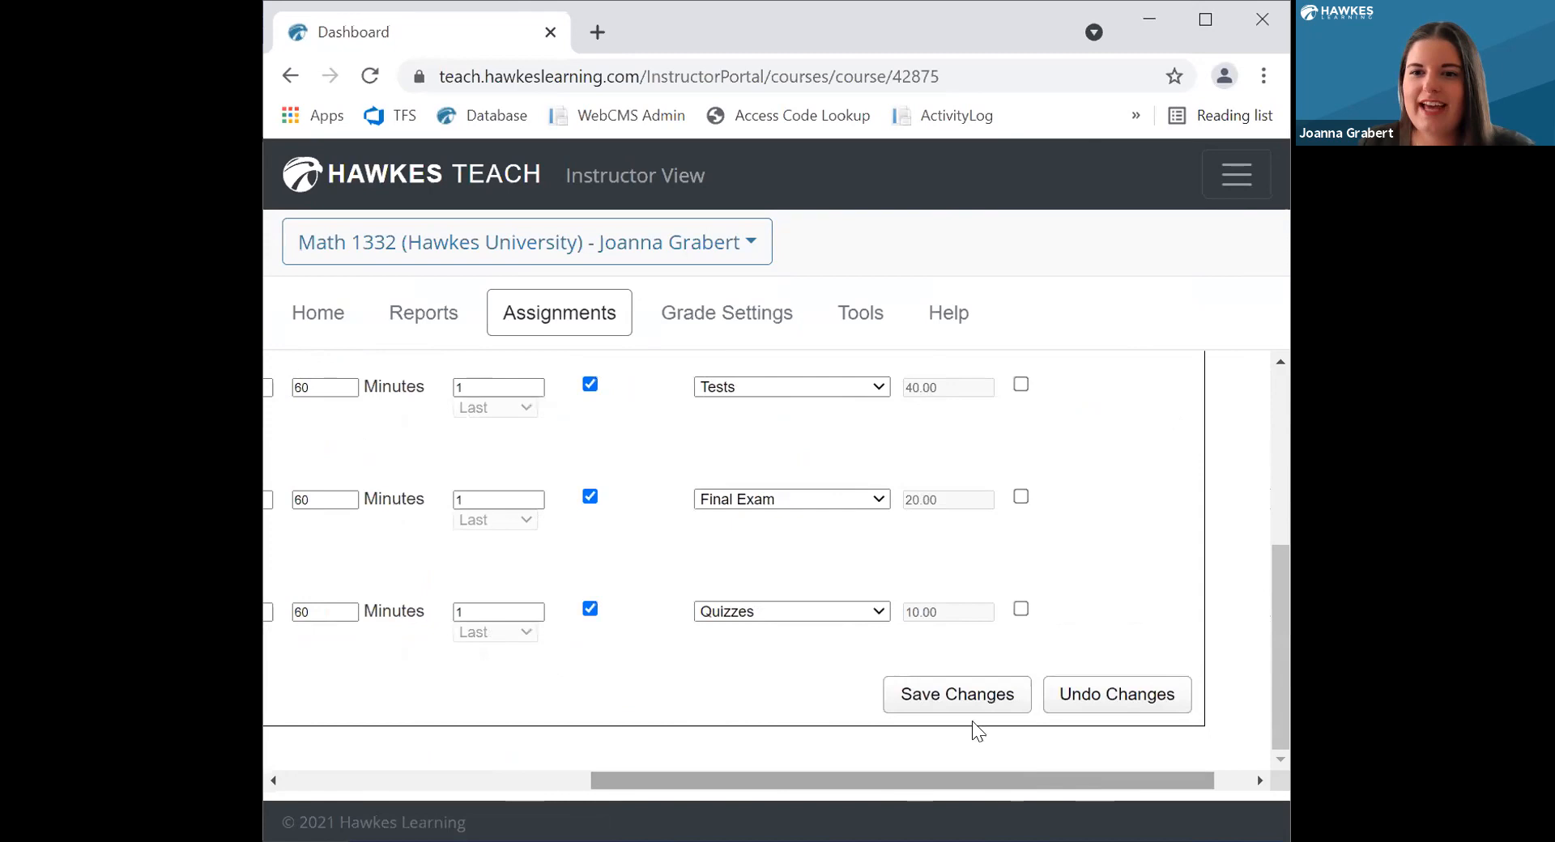
left_click(954, 695)
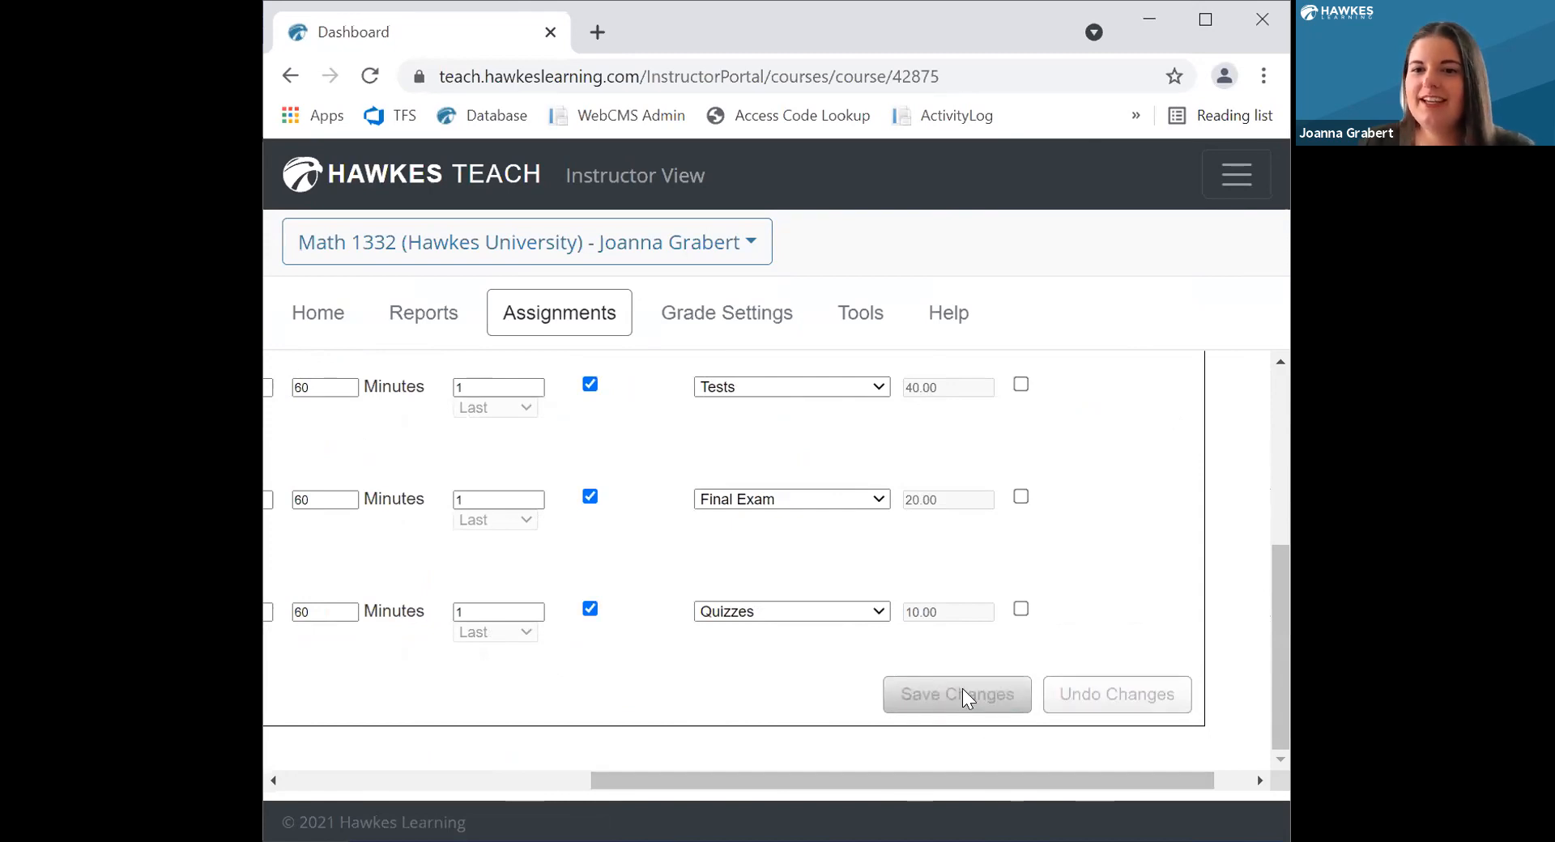
left_click_drag(955, 787, 573, 727)
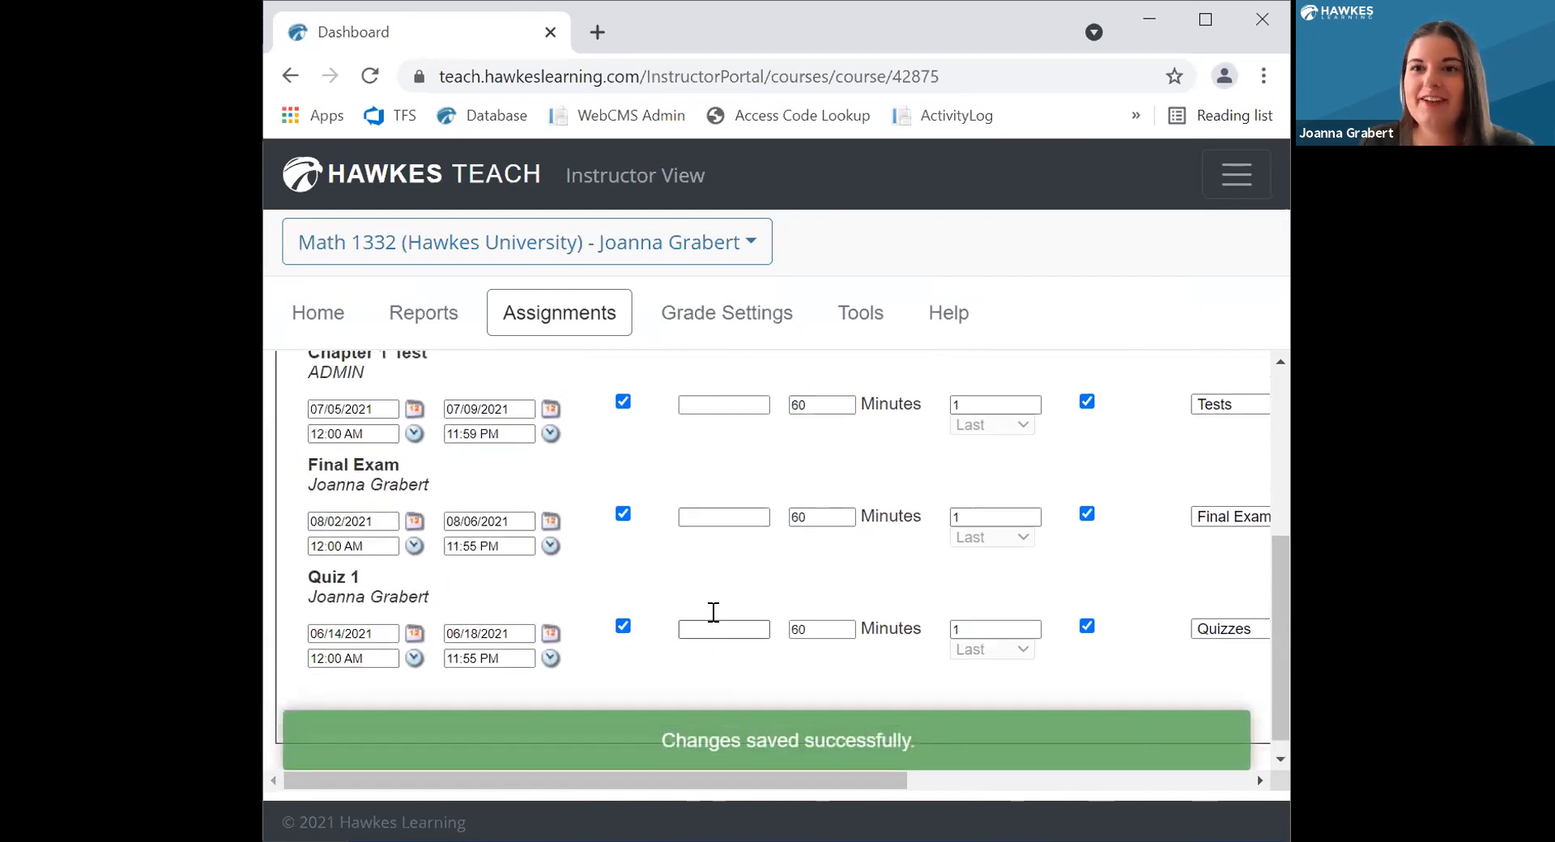
scroll(714, 613, "up", 4)
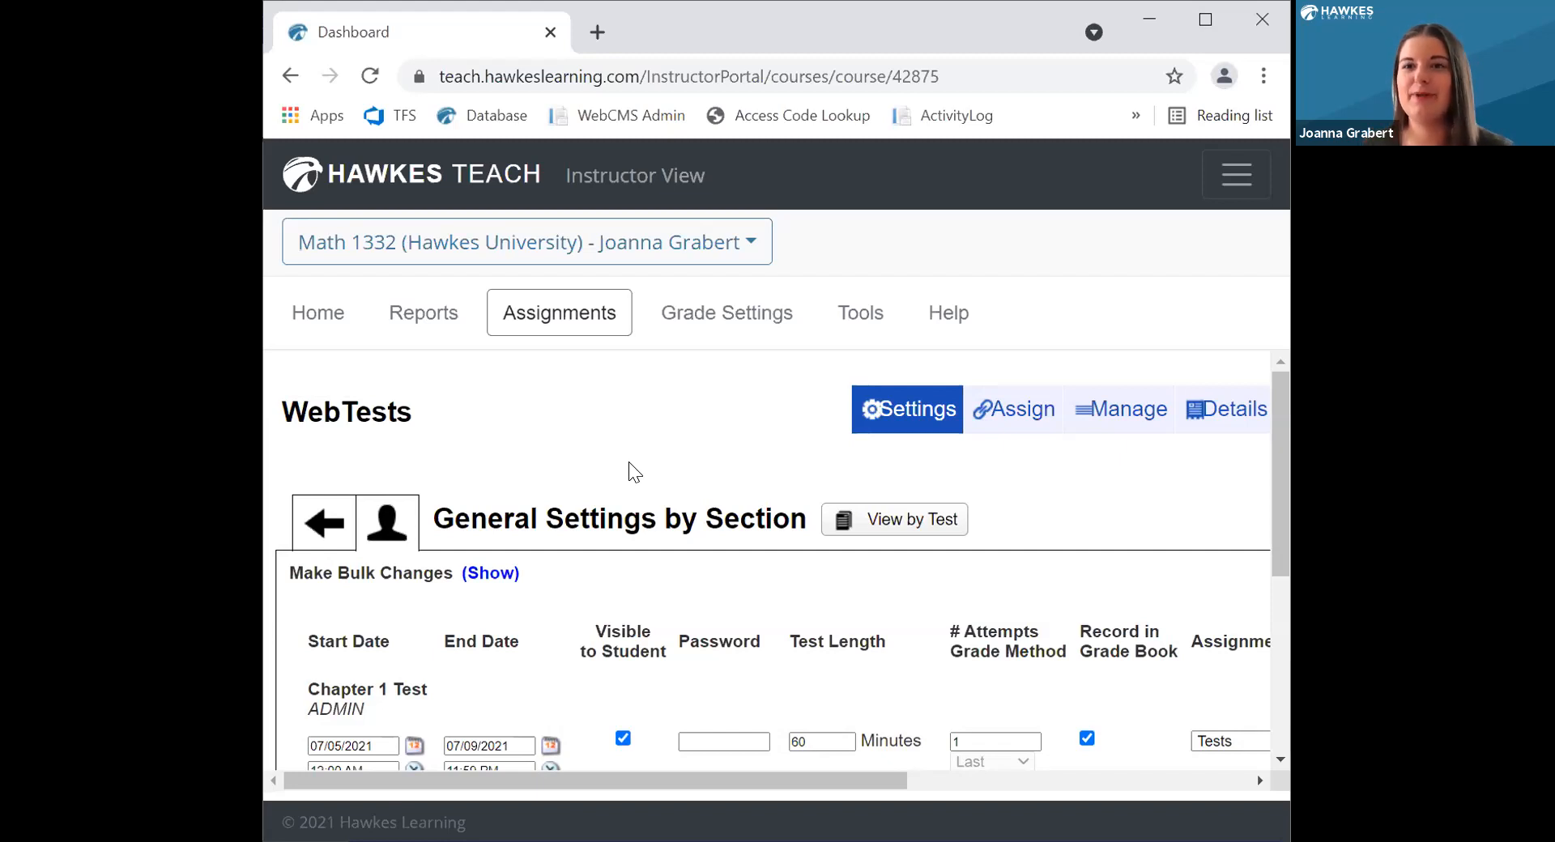
Open the certification reminders by section among the course's communication tools
left_click(864, 326)
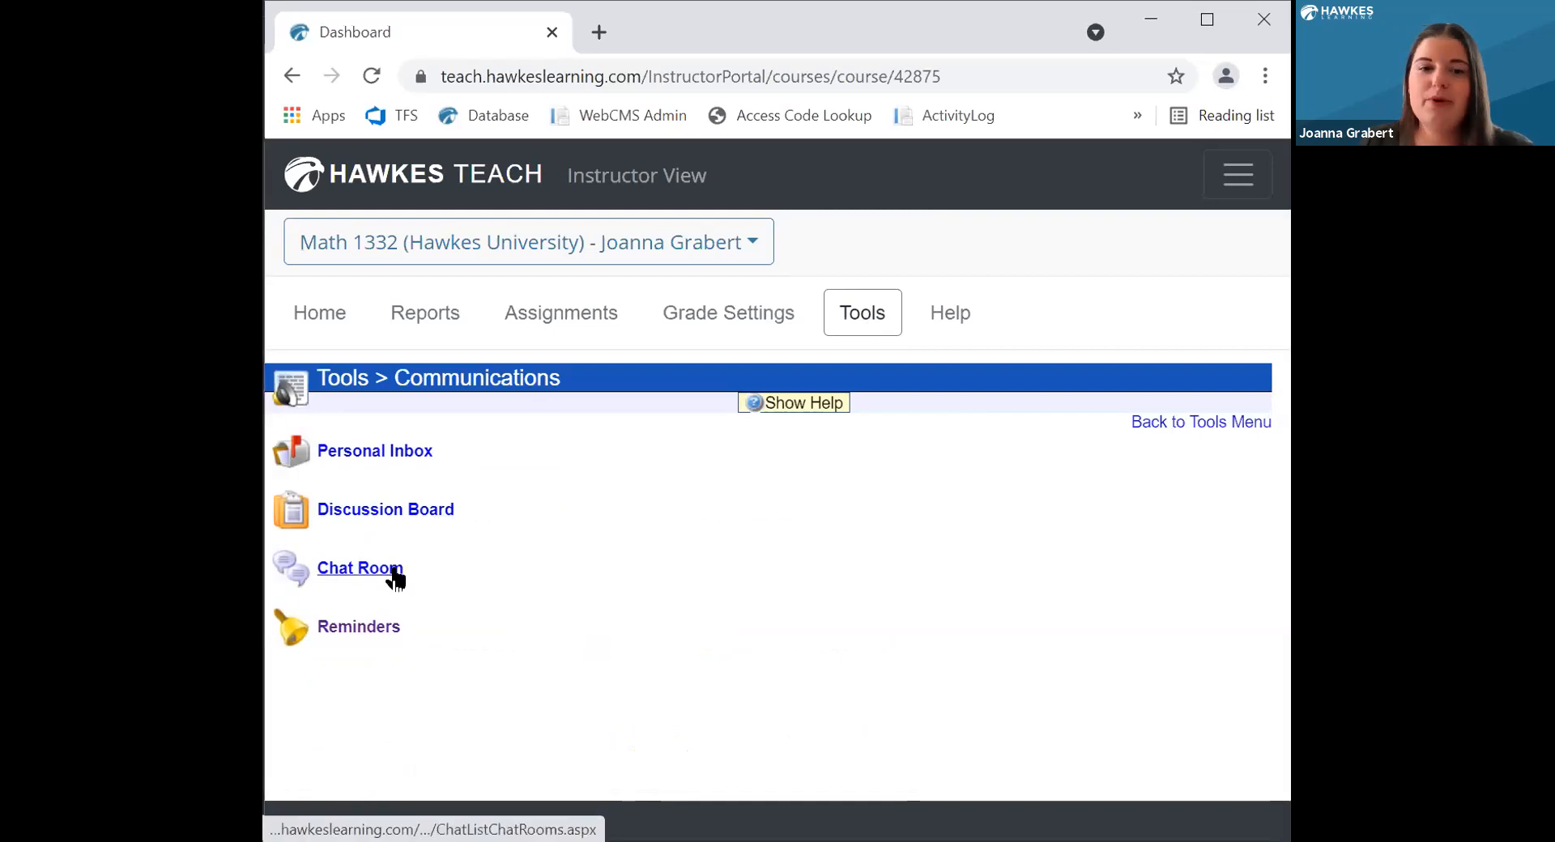
left_click(383, 642)
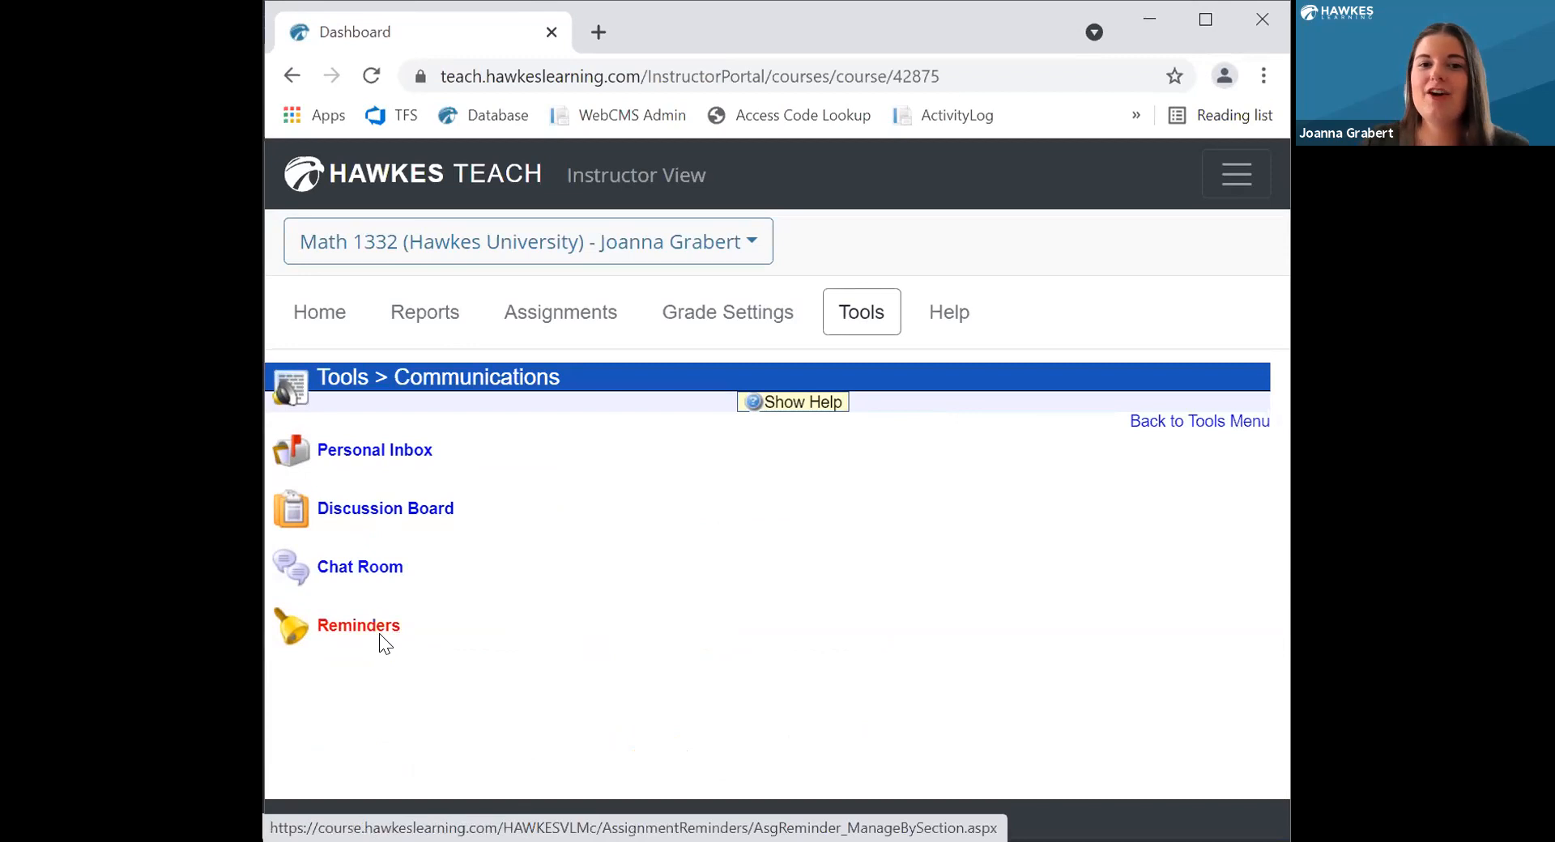
left_click(372, 636)
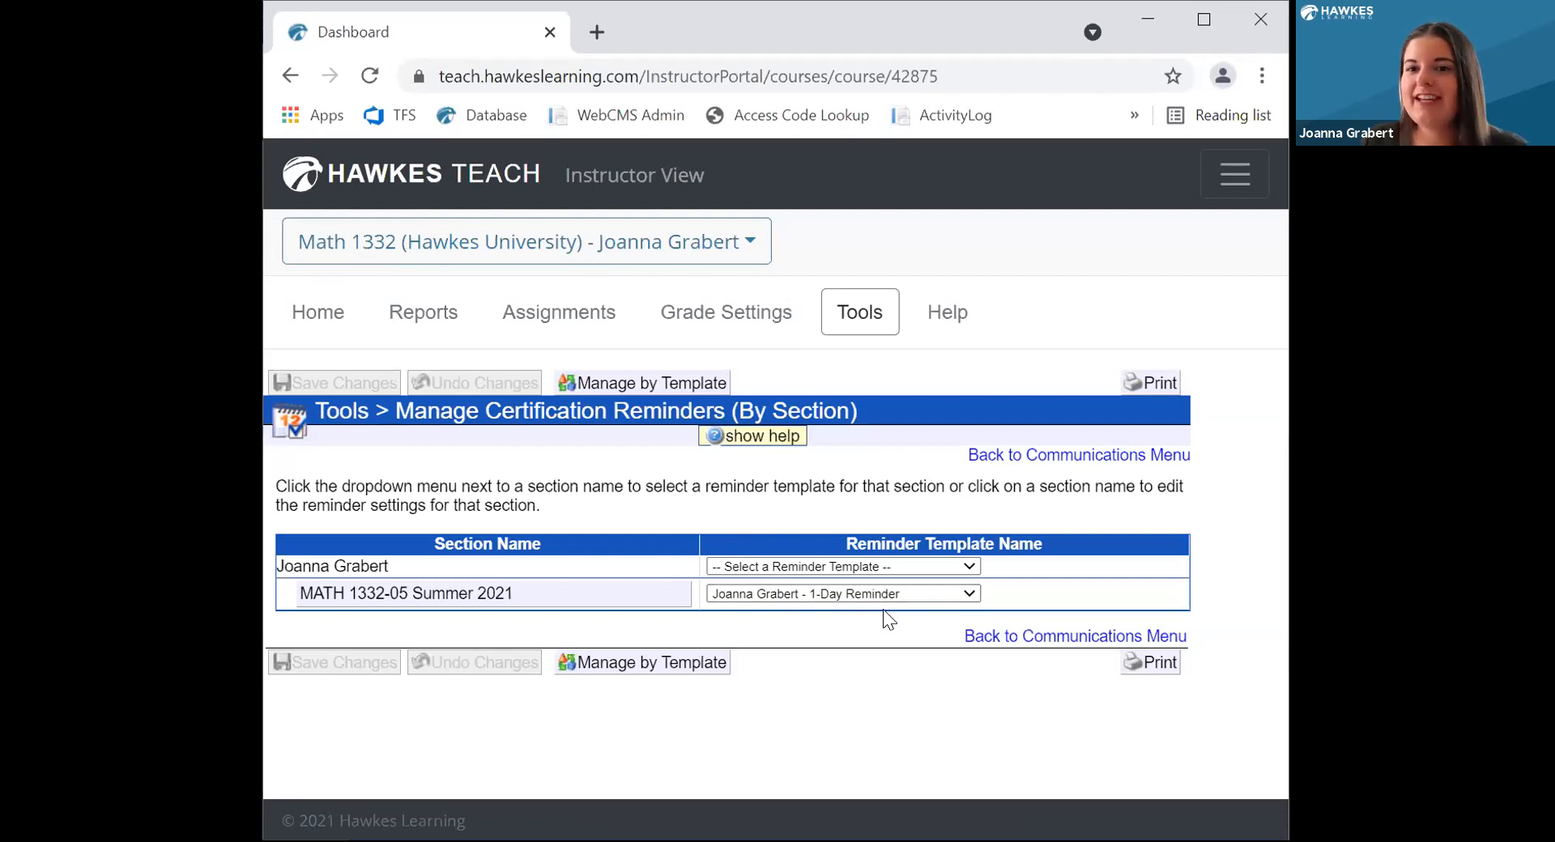
Open the reminder settings of the MATH 1332-05 Summer 2021 section and review the 1-Day Reminder template's timing, subject and message body
left_click(589, 601)
scroll(590, 603, "down", 2)
scroll(599, 563, "up", 2)
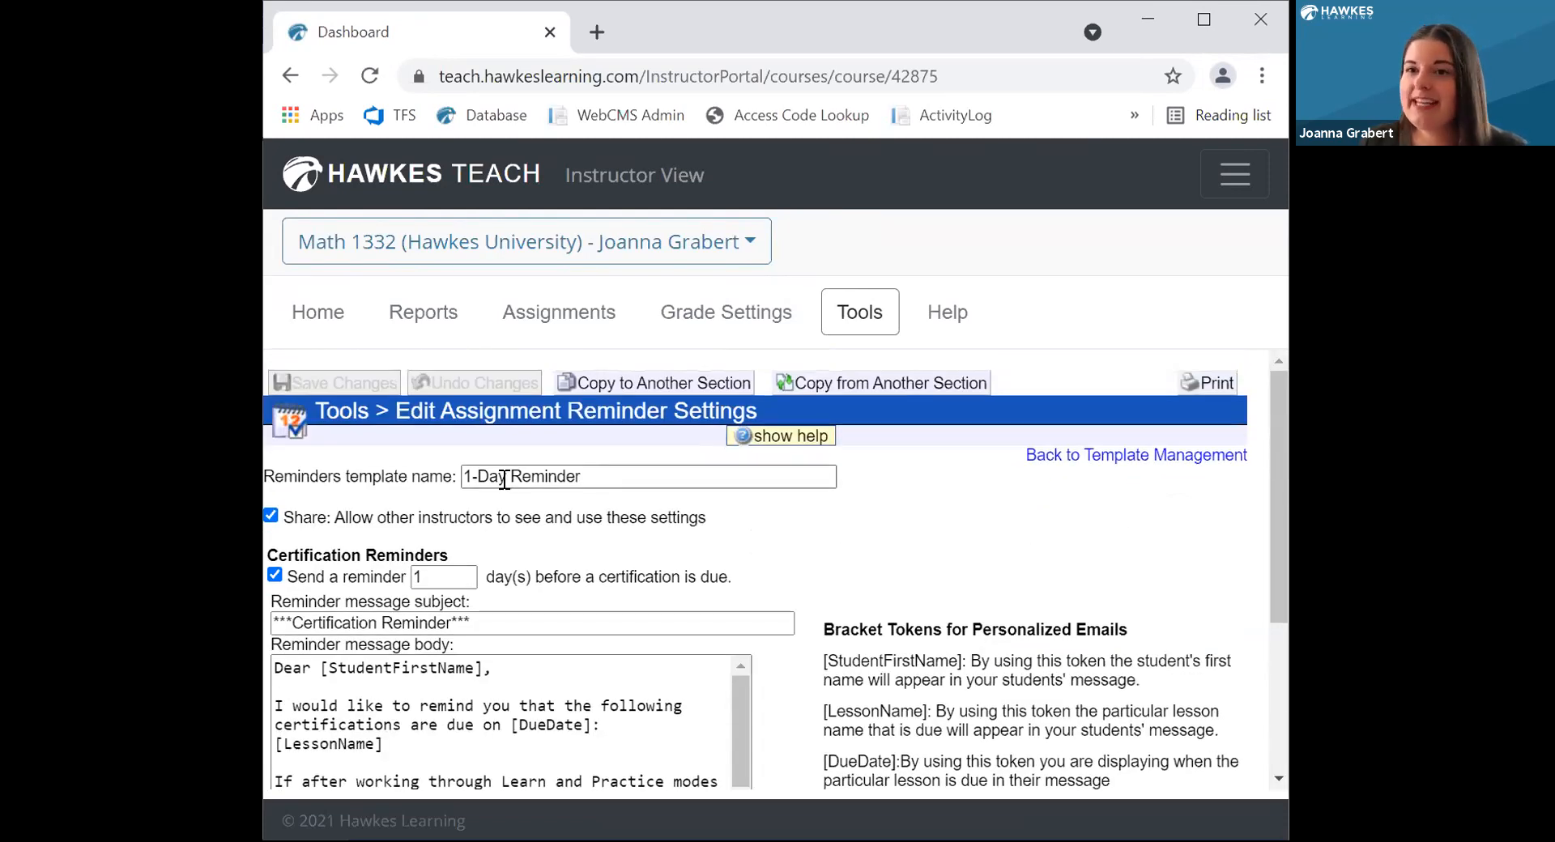
scroll(518, 489, "down", 2)
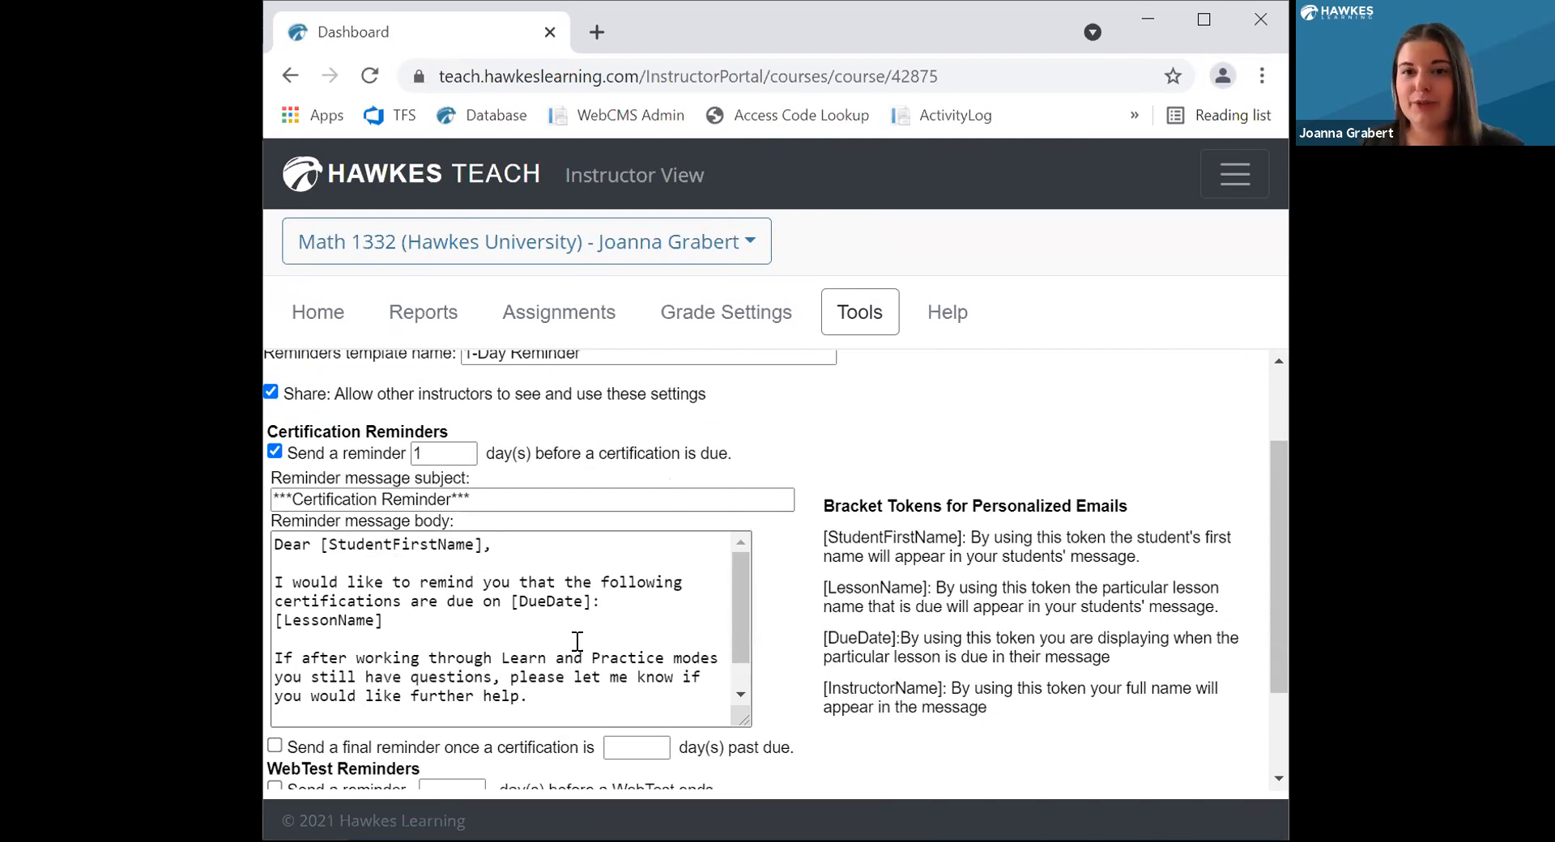
scroll(581, 648, "up", 1)
scroll(581, 663, "up", 2)
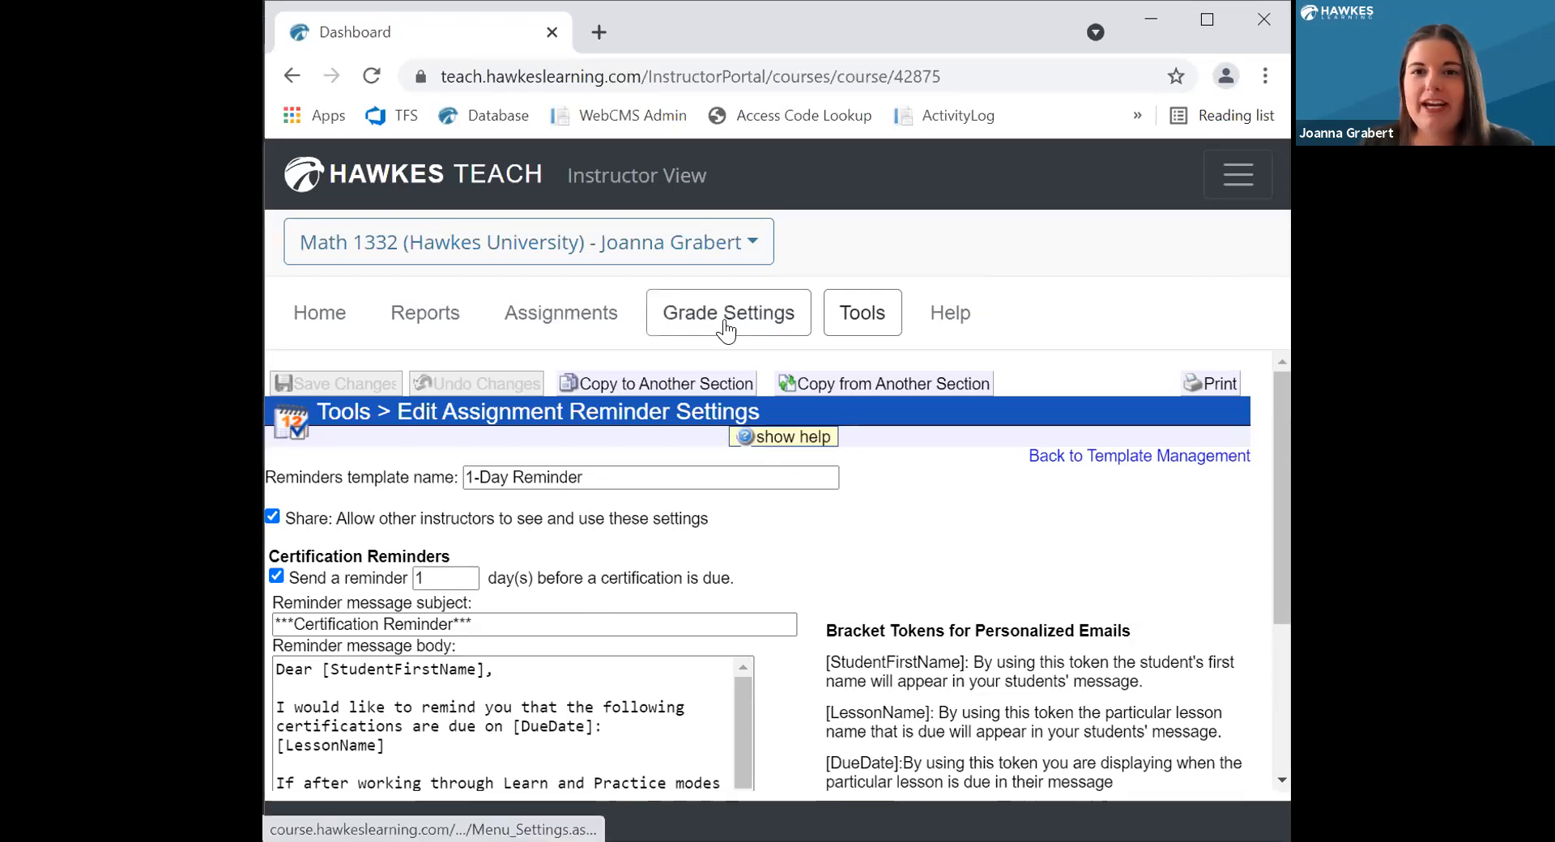
Open the assignment groups in the grade settings and review the weights and grading rules of the MATH 1332-05 Summer 2021 section
left_click(726, 324)
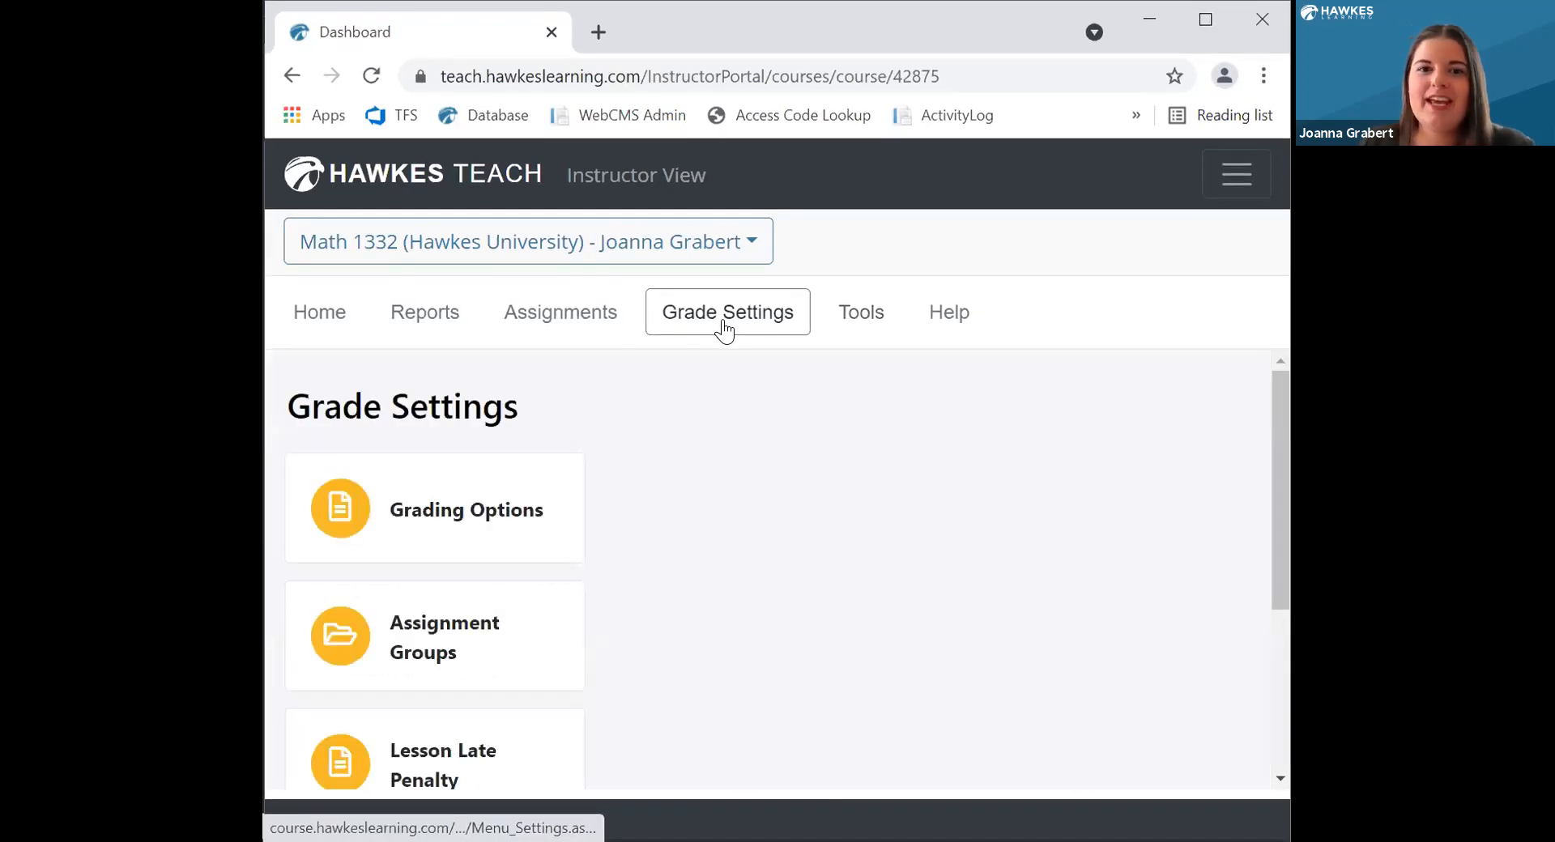
scroll(691, 382, "down", 1)
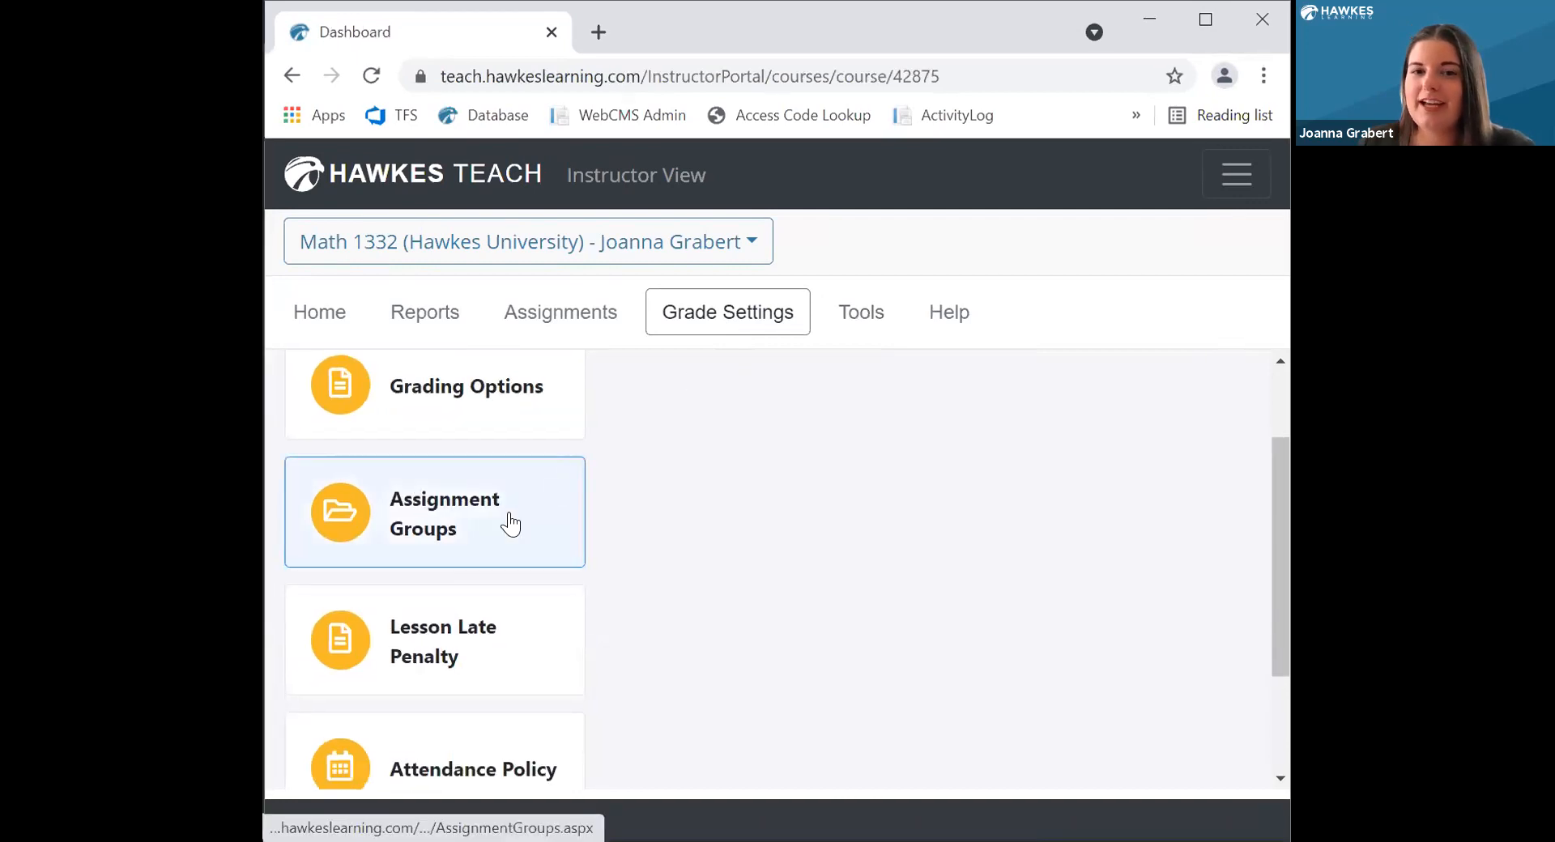
left_click(511, 525)
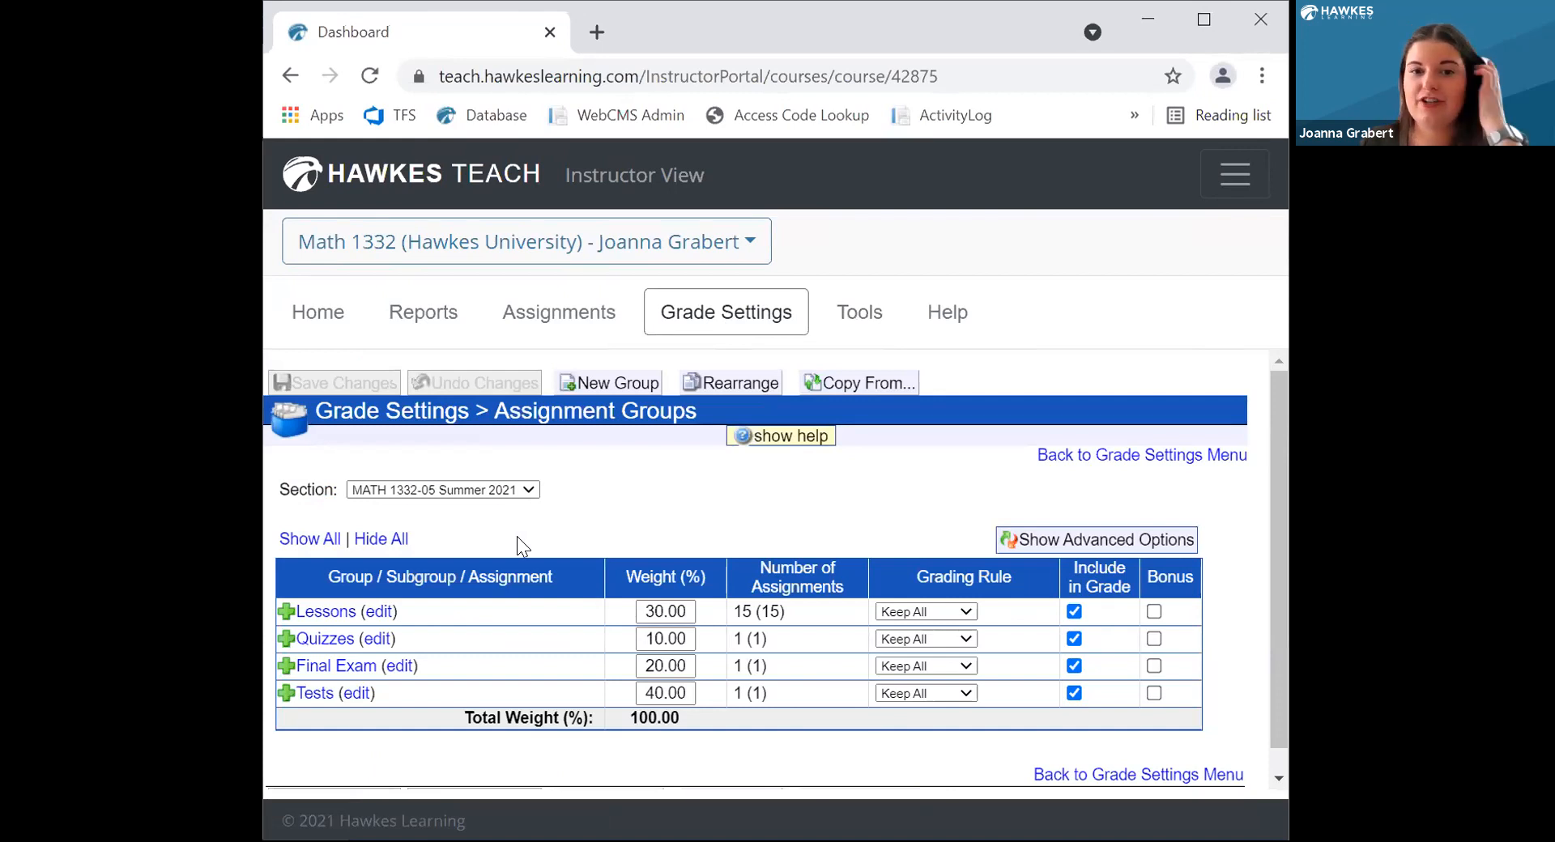
scroll(648, 551, "down", 1)
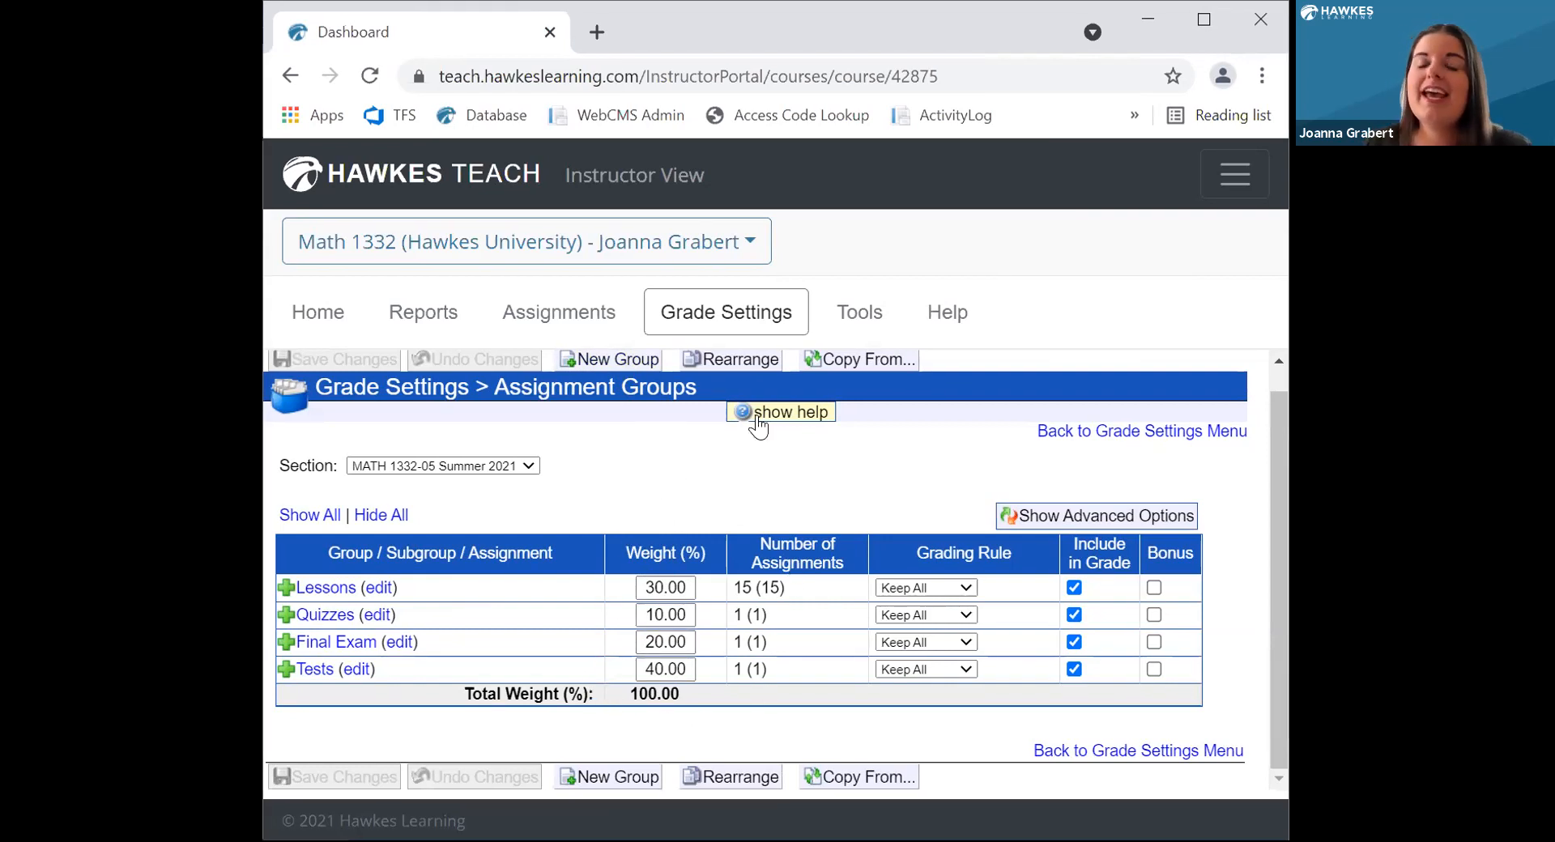
Open the lesson late penalty settings for the MATH 1332-05 Summer 2021 section
left_click(730, 321)
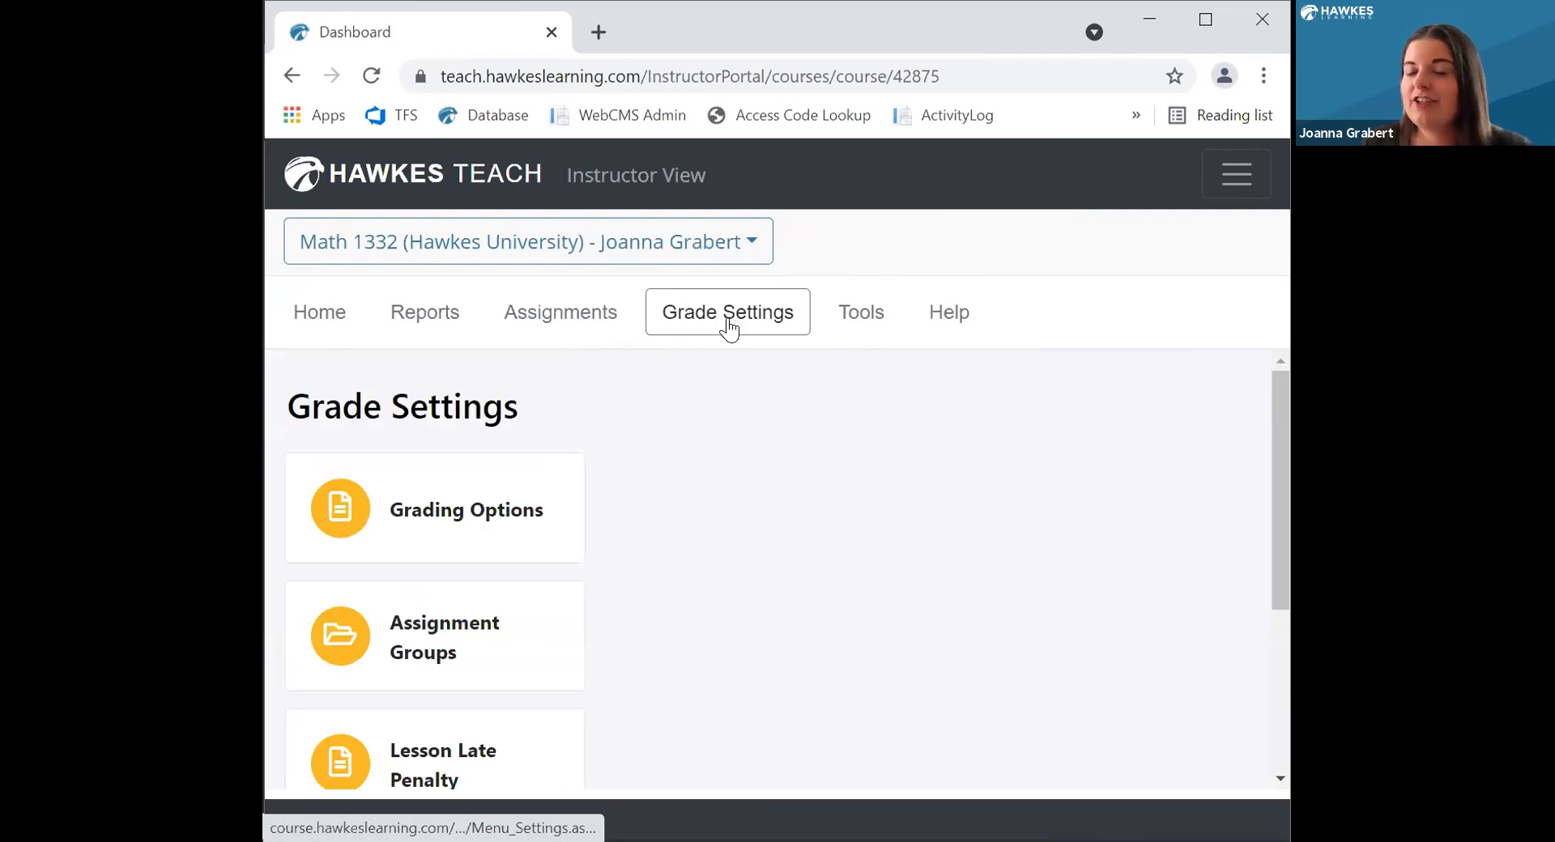
scroll(724, 406, "down", 2)
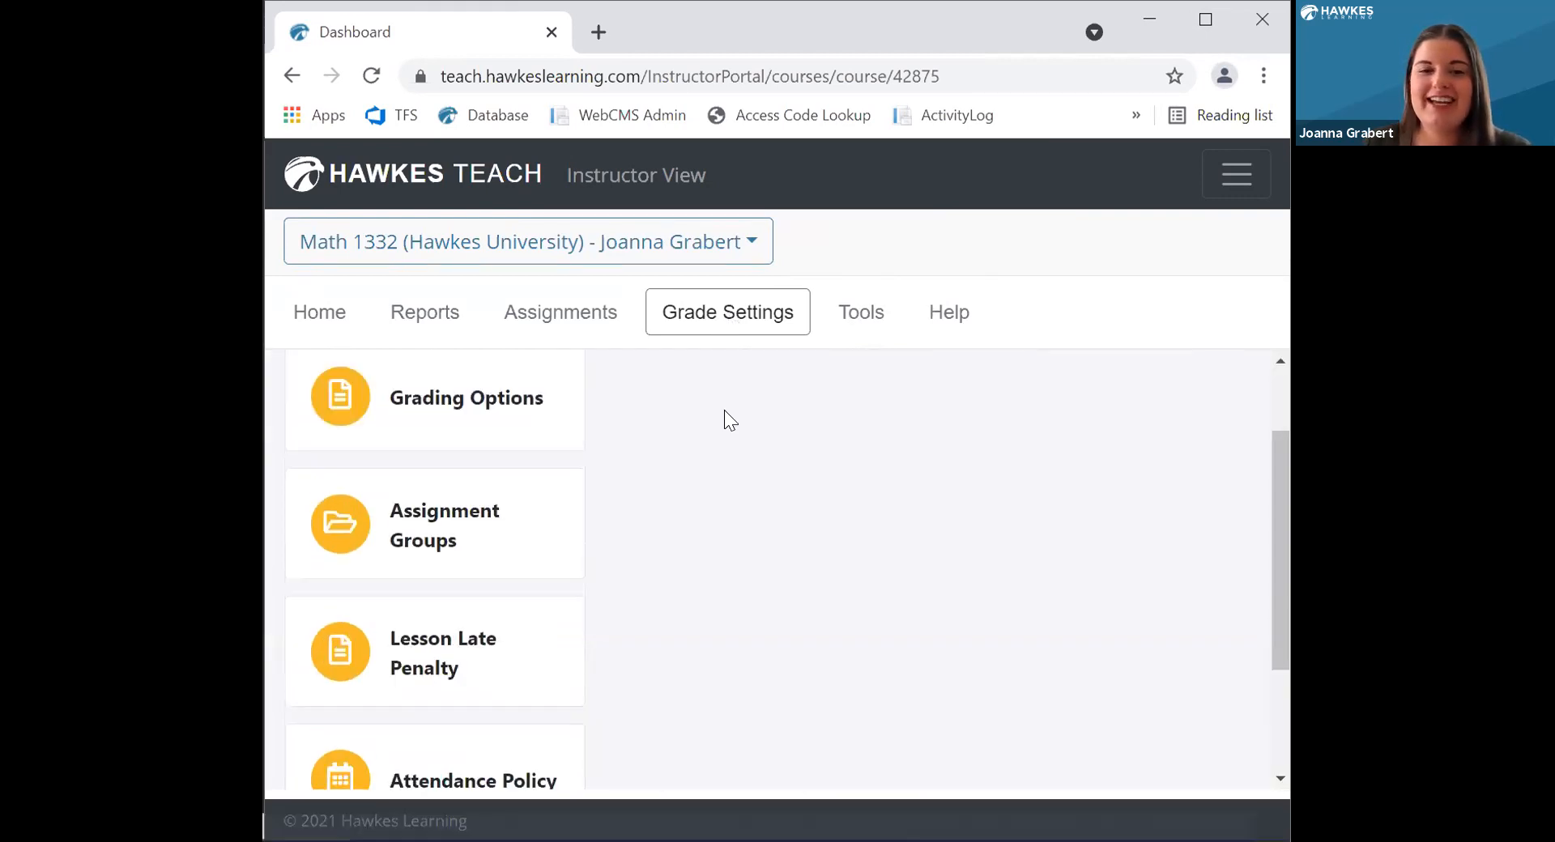
mouse_move(452, 660)
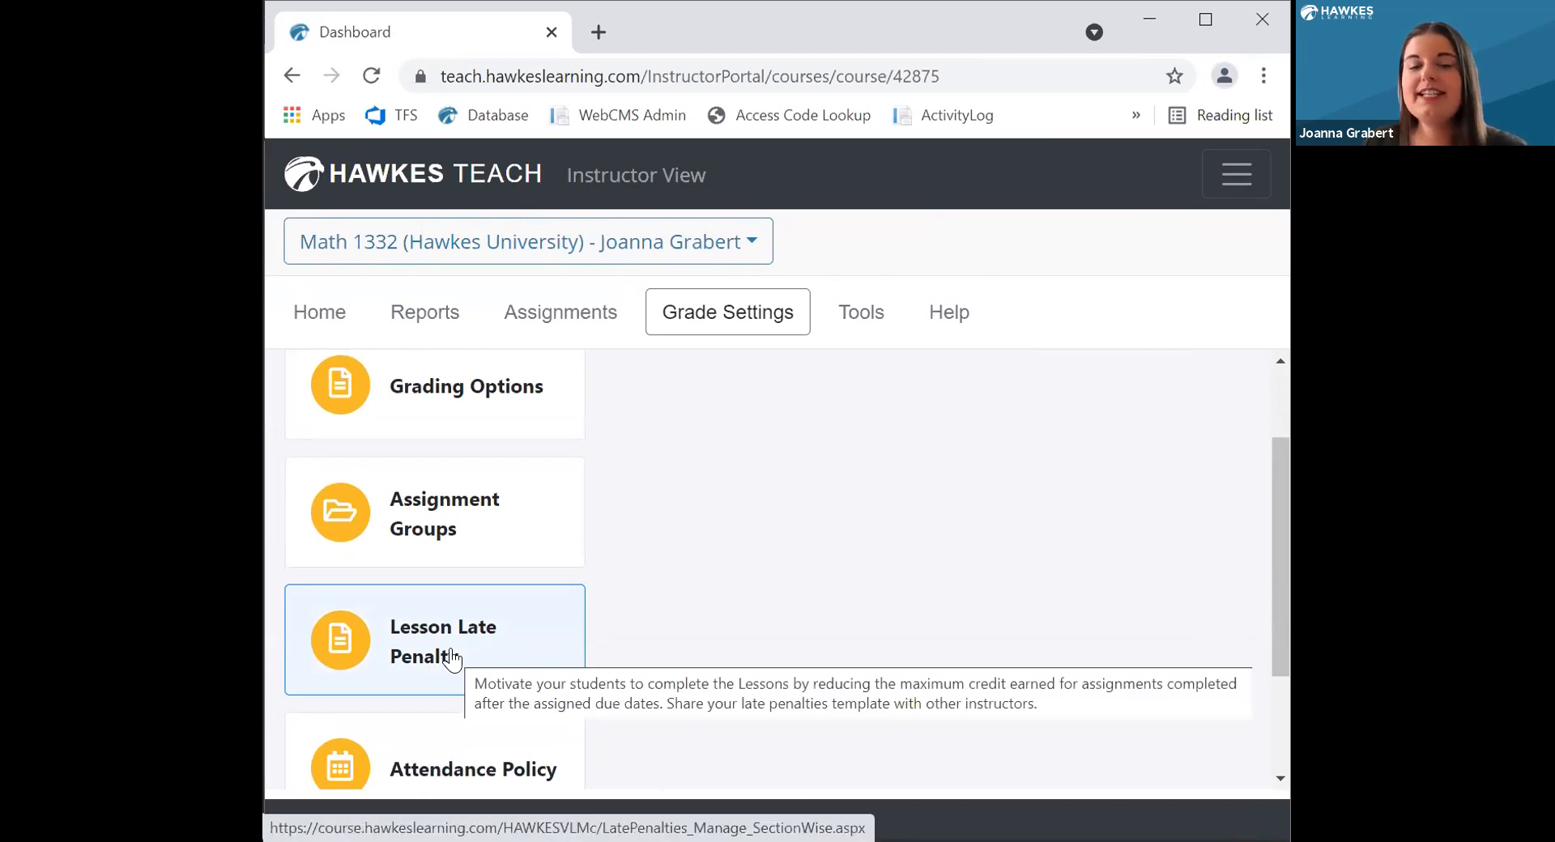
left_click(452, 660)
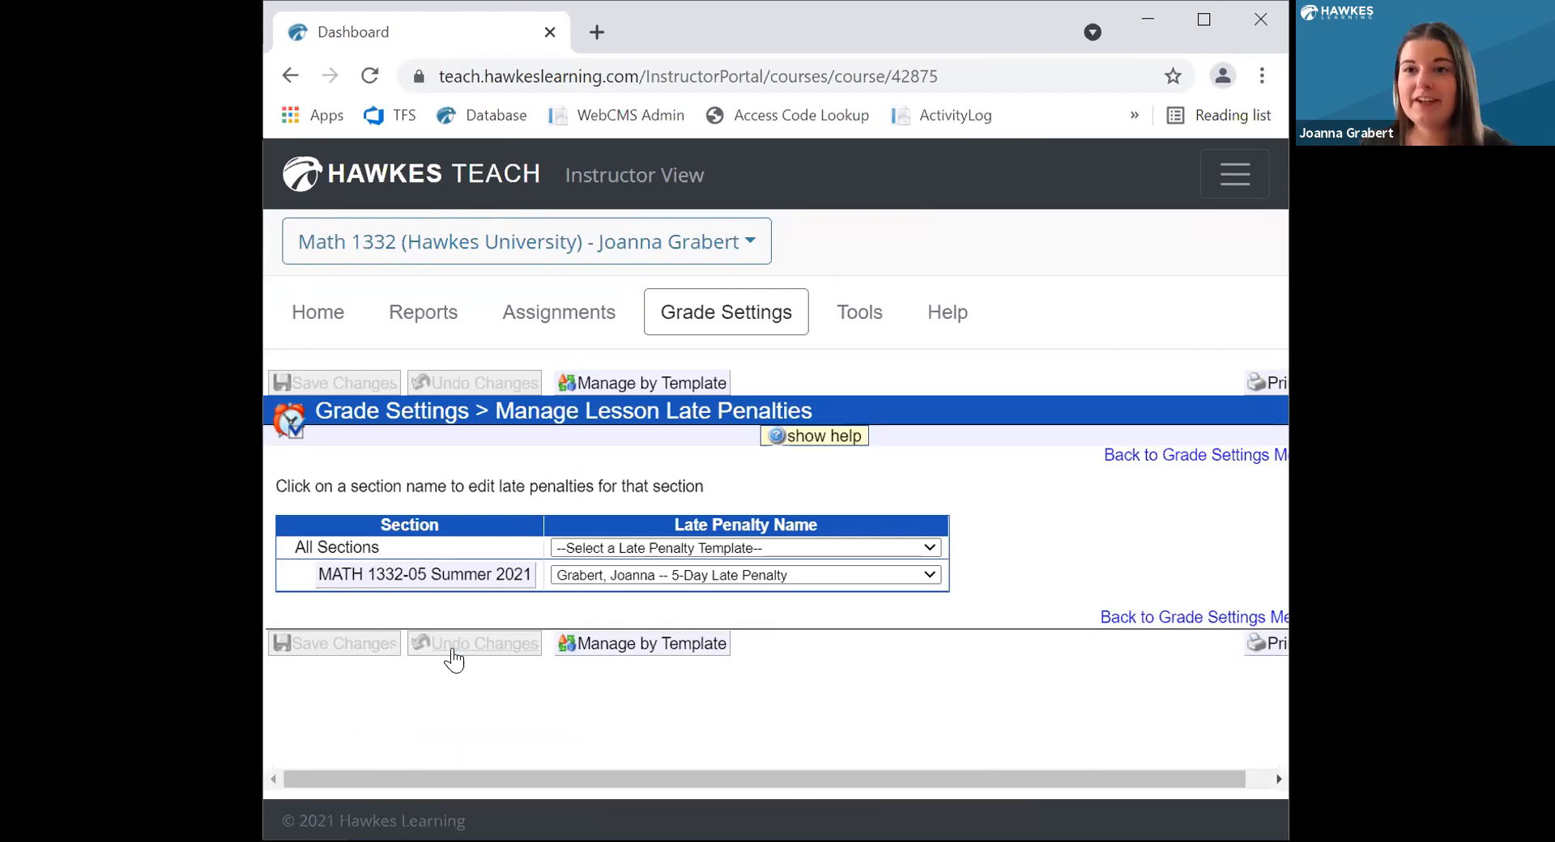
left_click(449, 576)
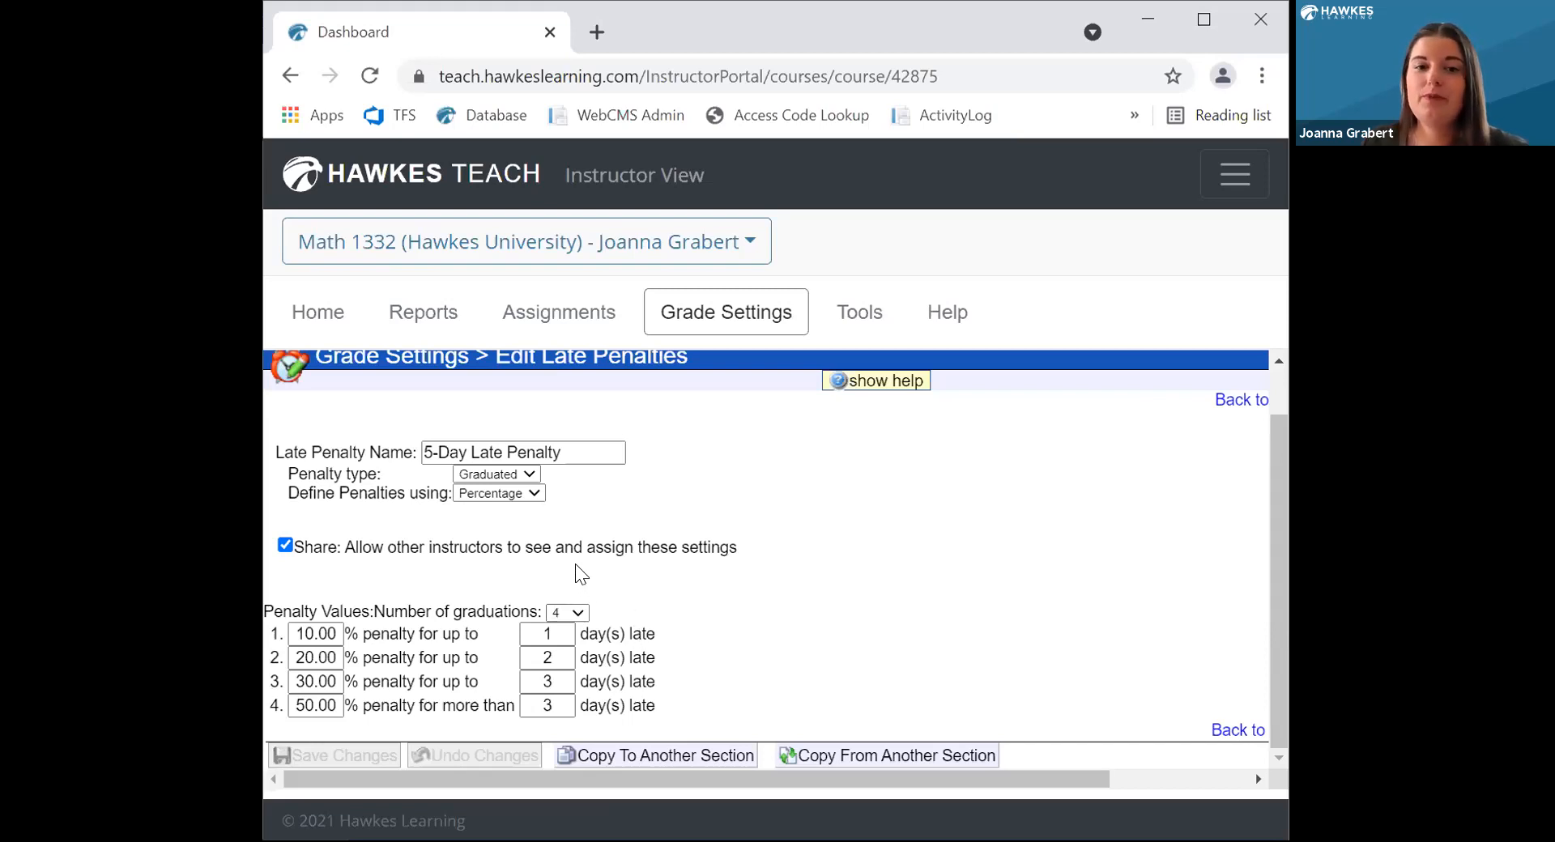
Look through the available penalty types and numbers of graduations for the 5-Day Late Penalty without changing them
left_click(527, 474)
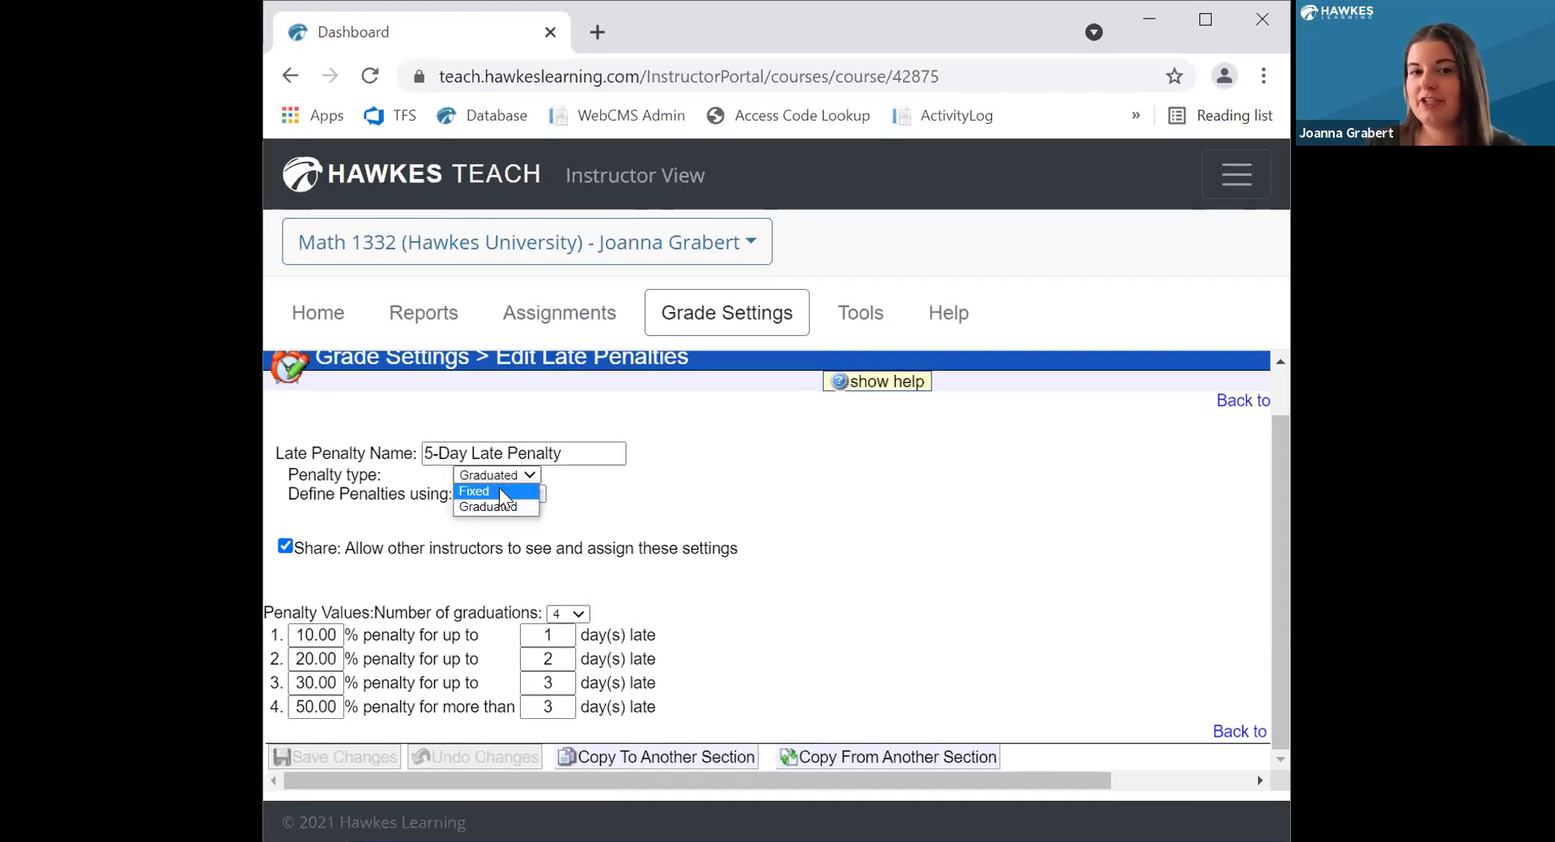
left_click(577, 615)
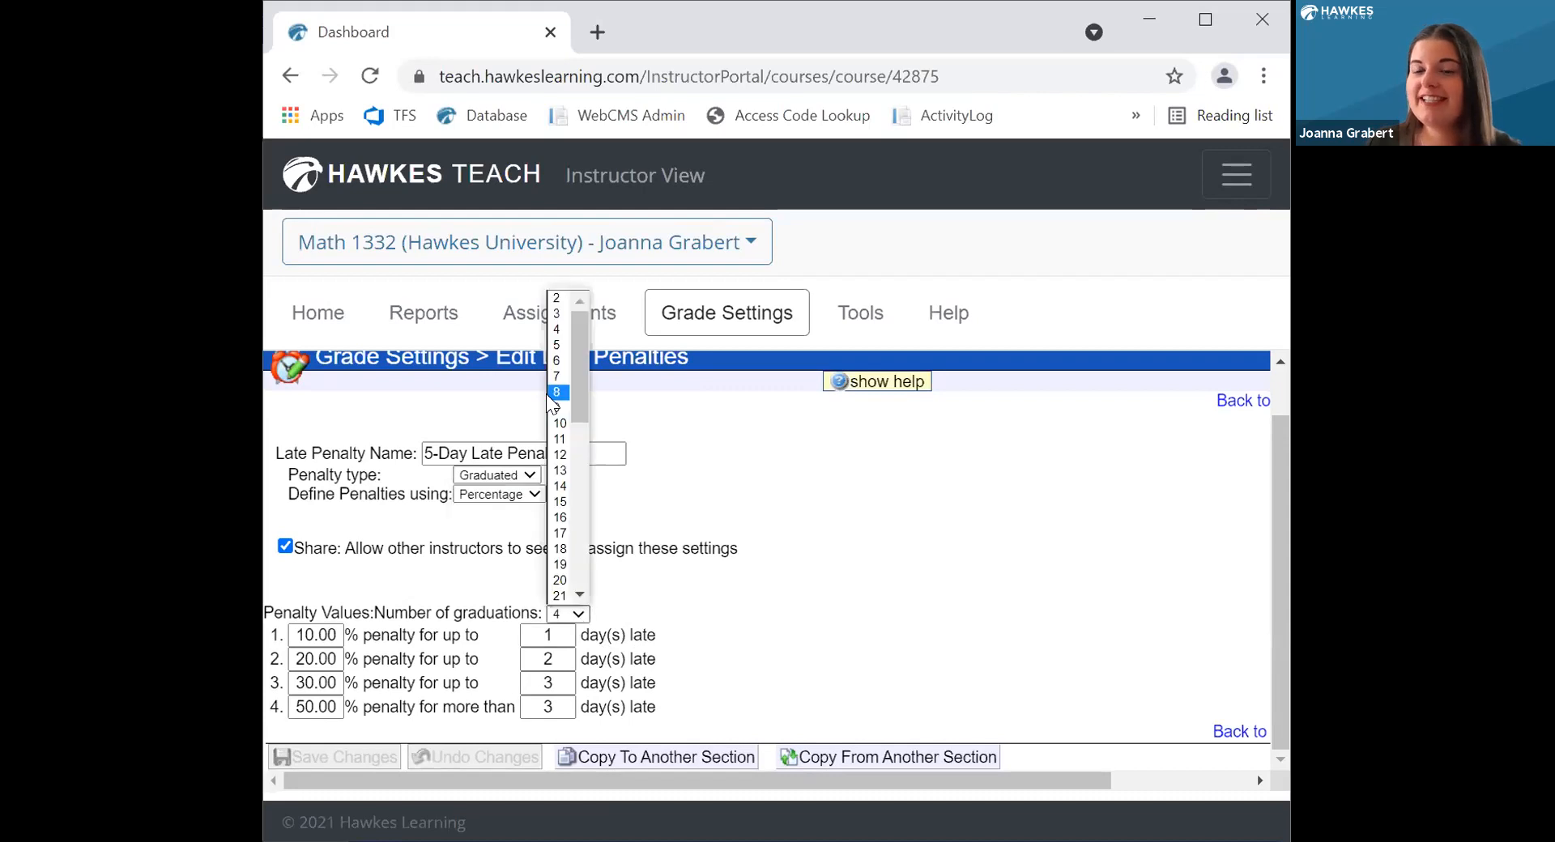
left_click(735, 498)
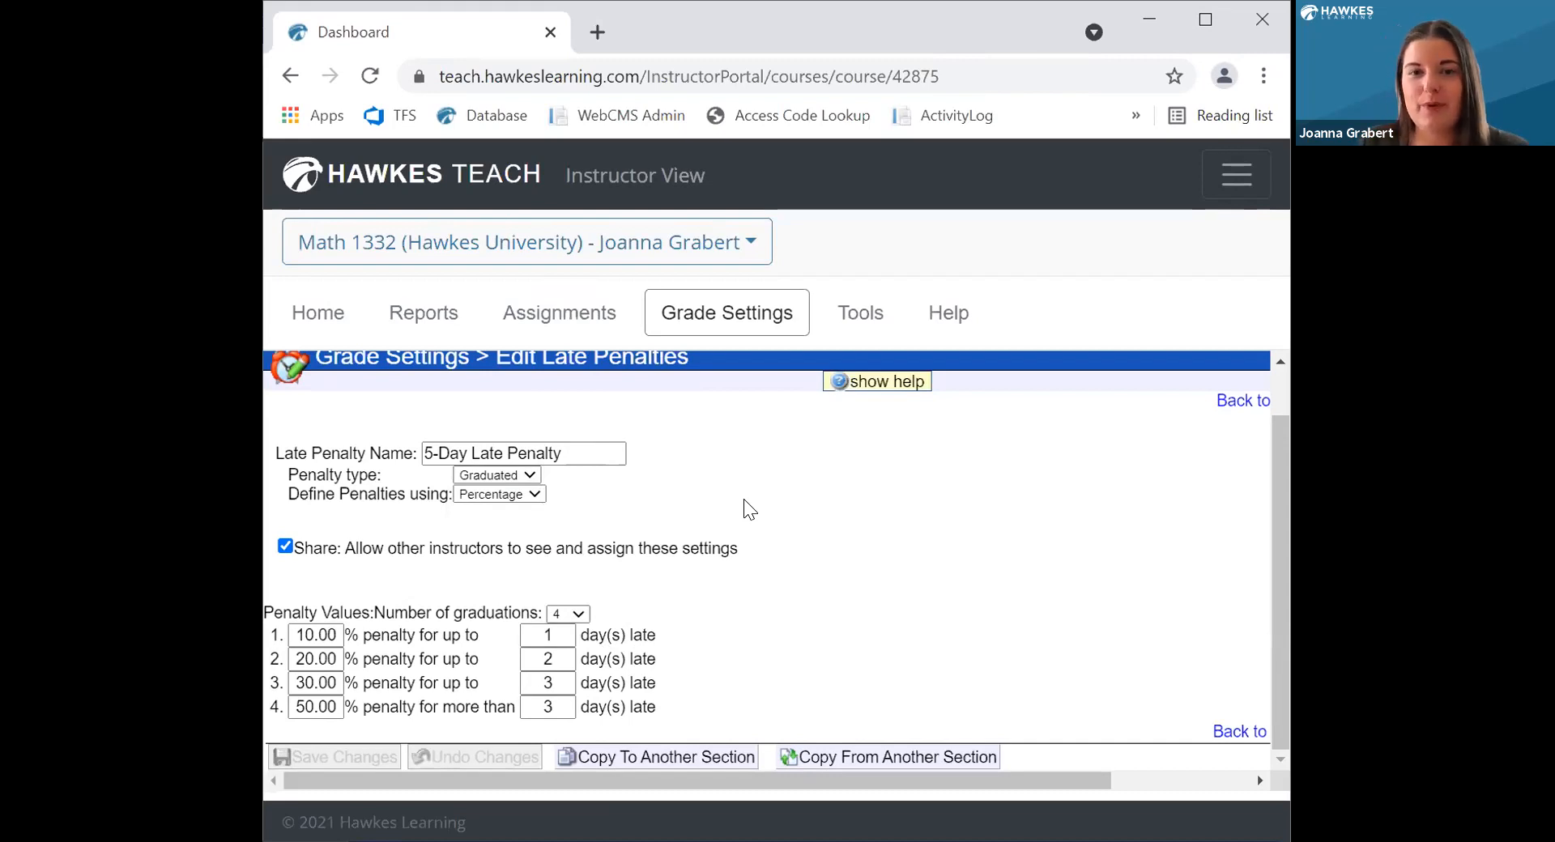
Open the curriculum of the MATH 1332-05 Summer 2021 section from the course's assignments
left_click(551, 316)
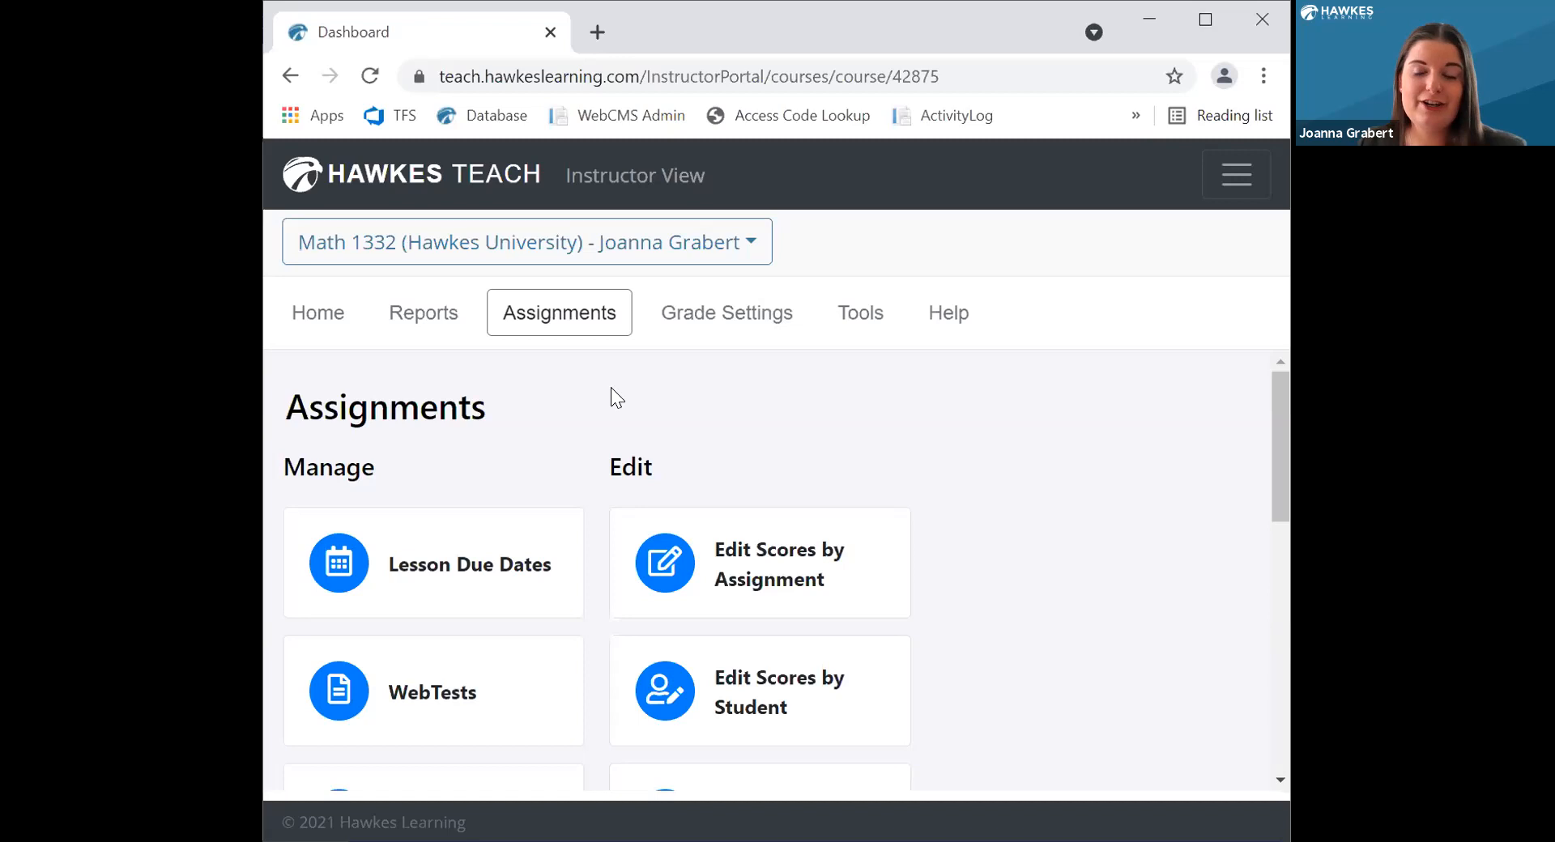
scroll(618, 382, "down", 3)
scroll(599, 381, "up", 2)
scroll(597, 397, "down", 7)
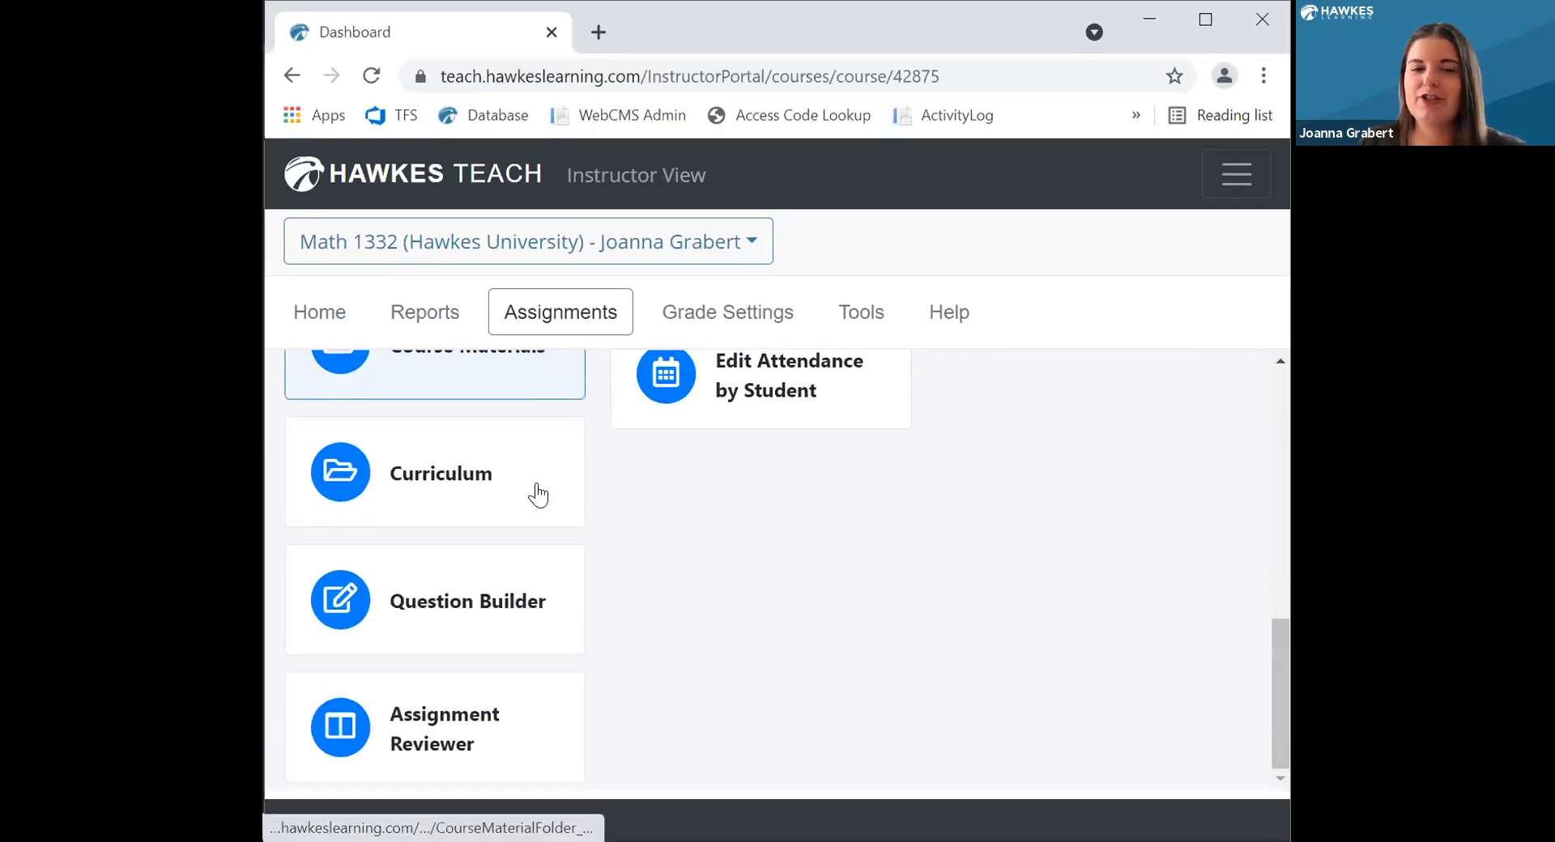
left_click(497, 502)
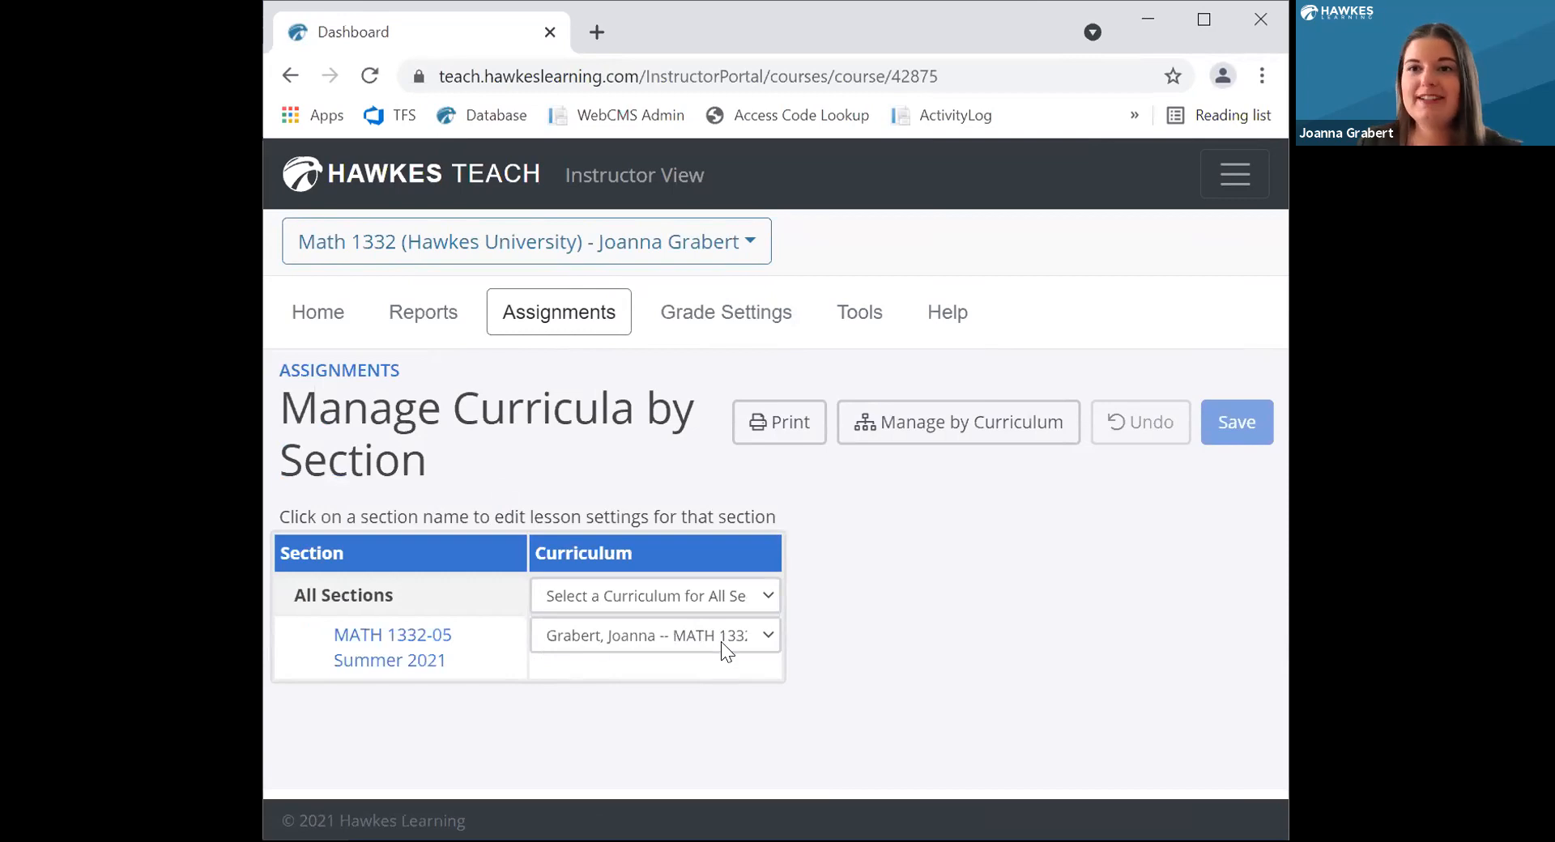
left_click(412, 662)
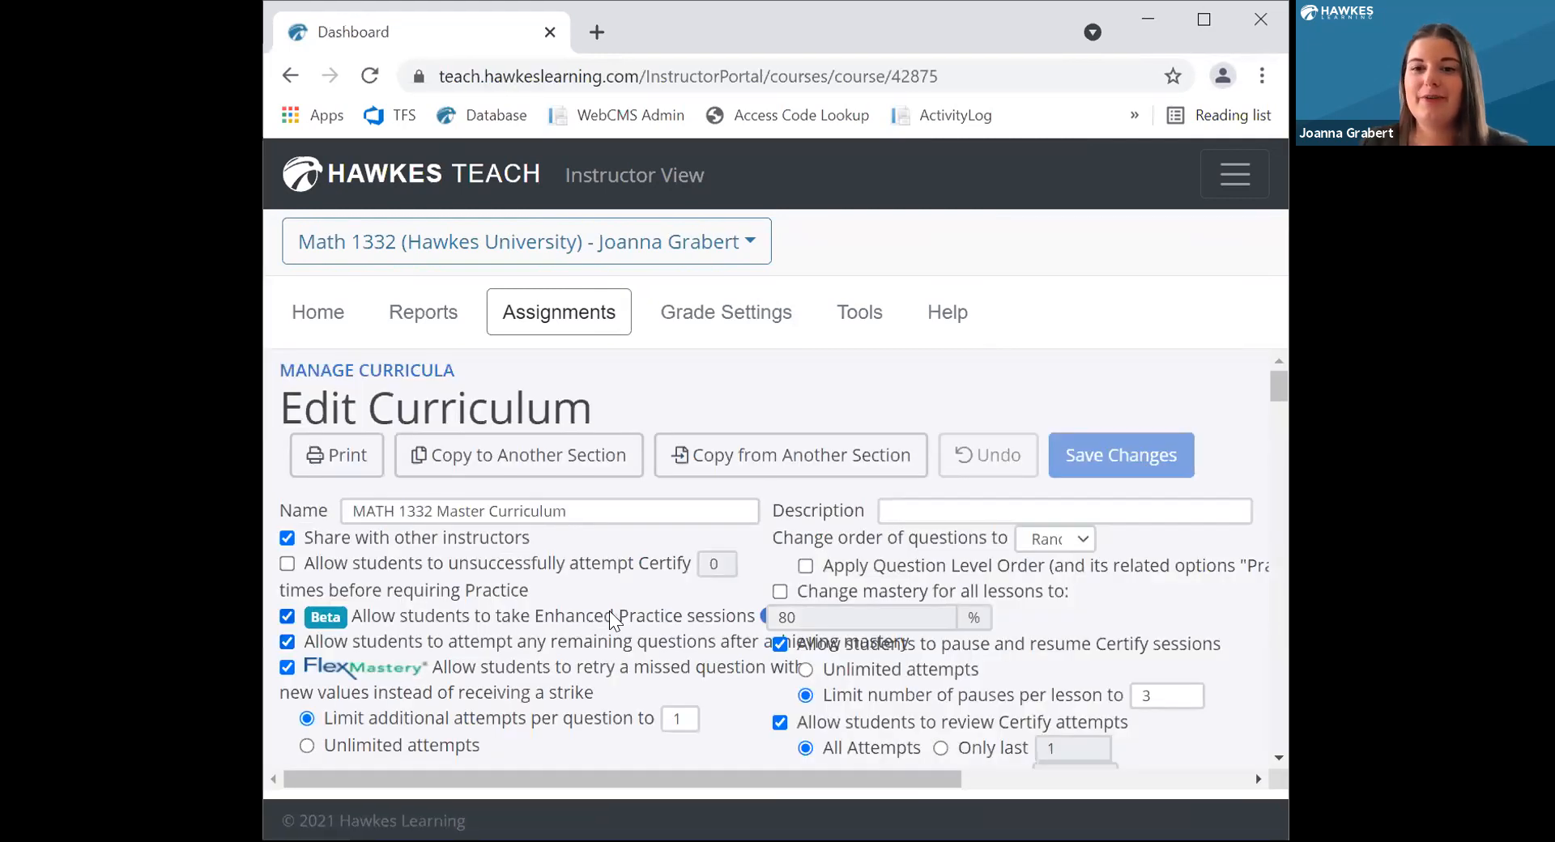
Review the curriculum's practice, FlexMastery and Certify options and the strikes and mastery settings of each lesson
scroll(606, 611, "down", 2)
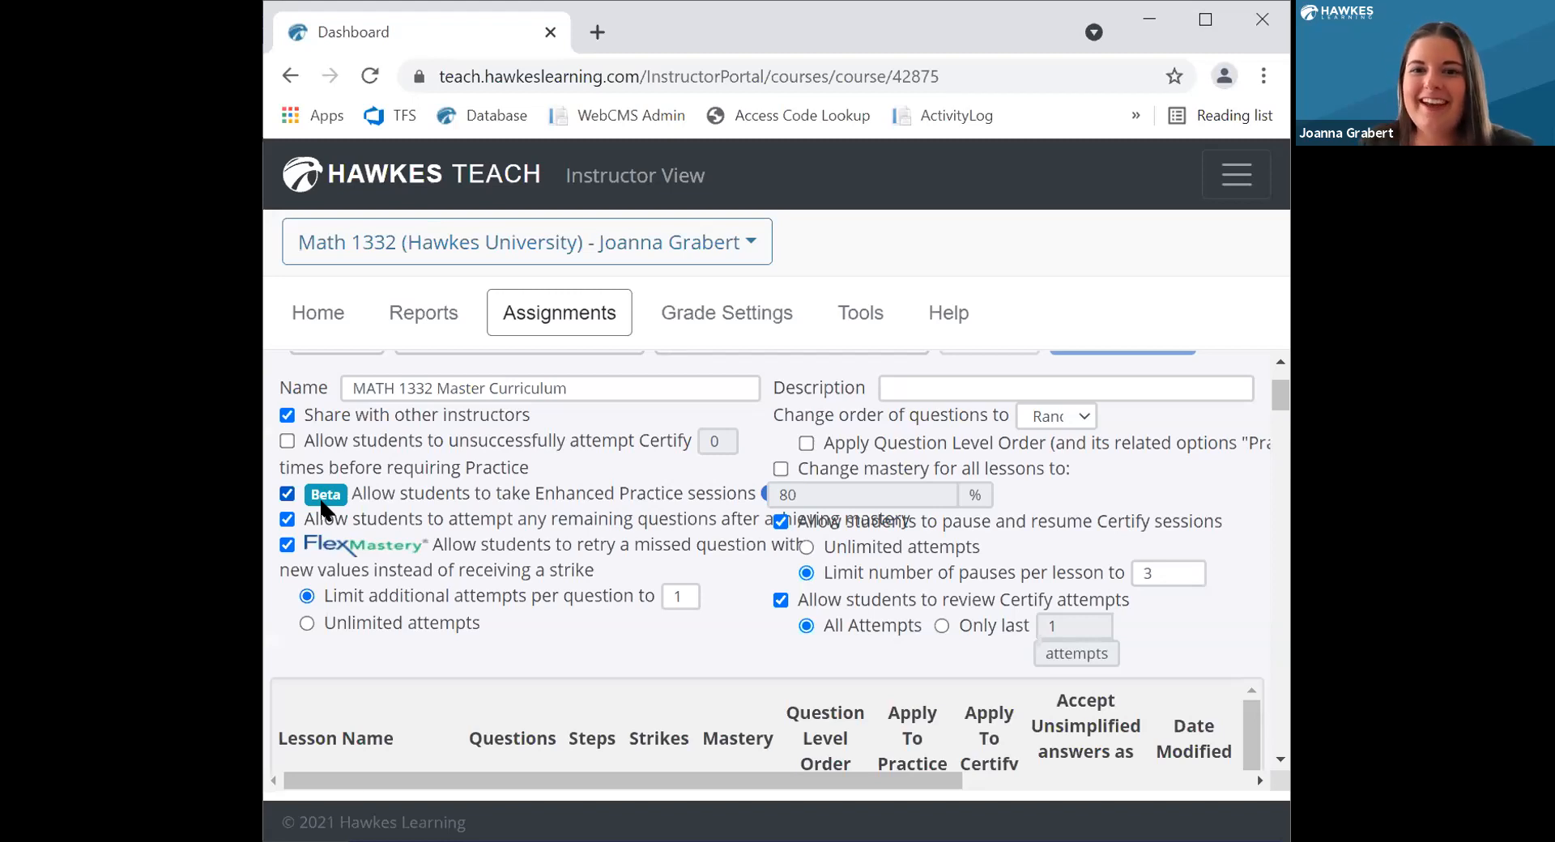
scroll(322, 509, "down", 5)
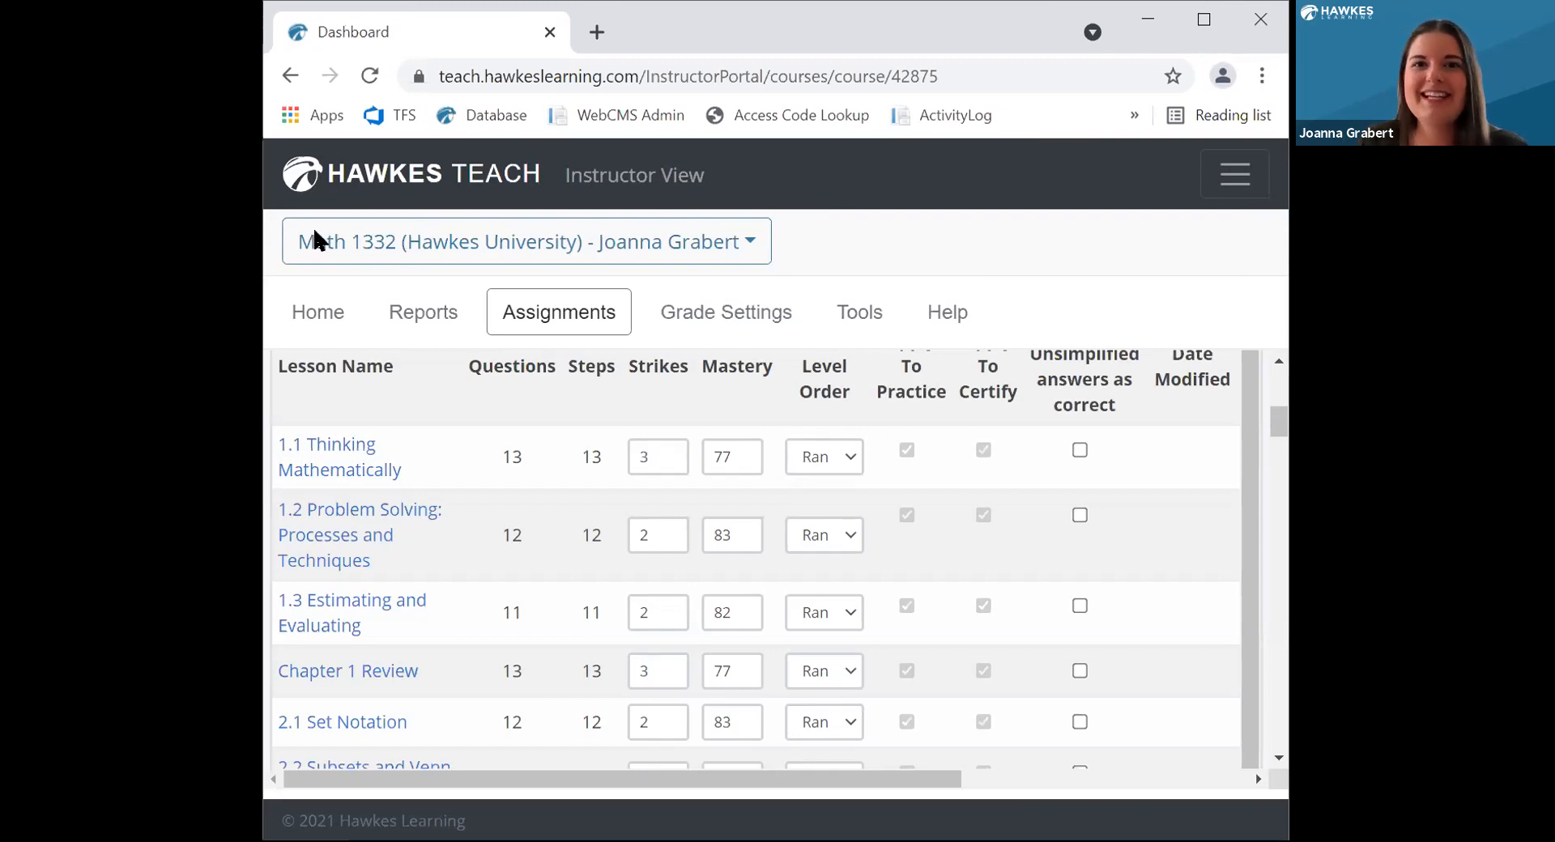
left_click(395, 116)
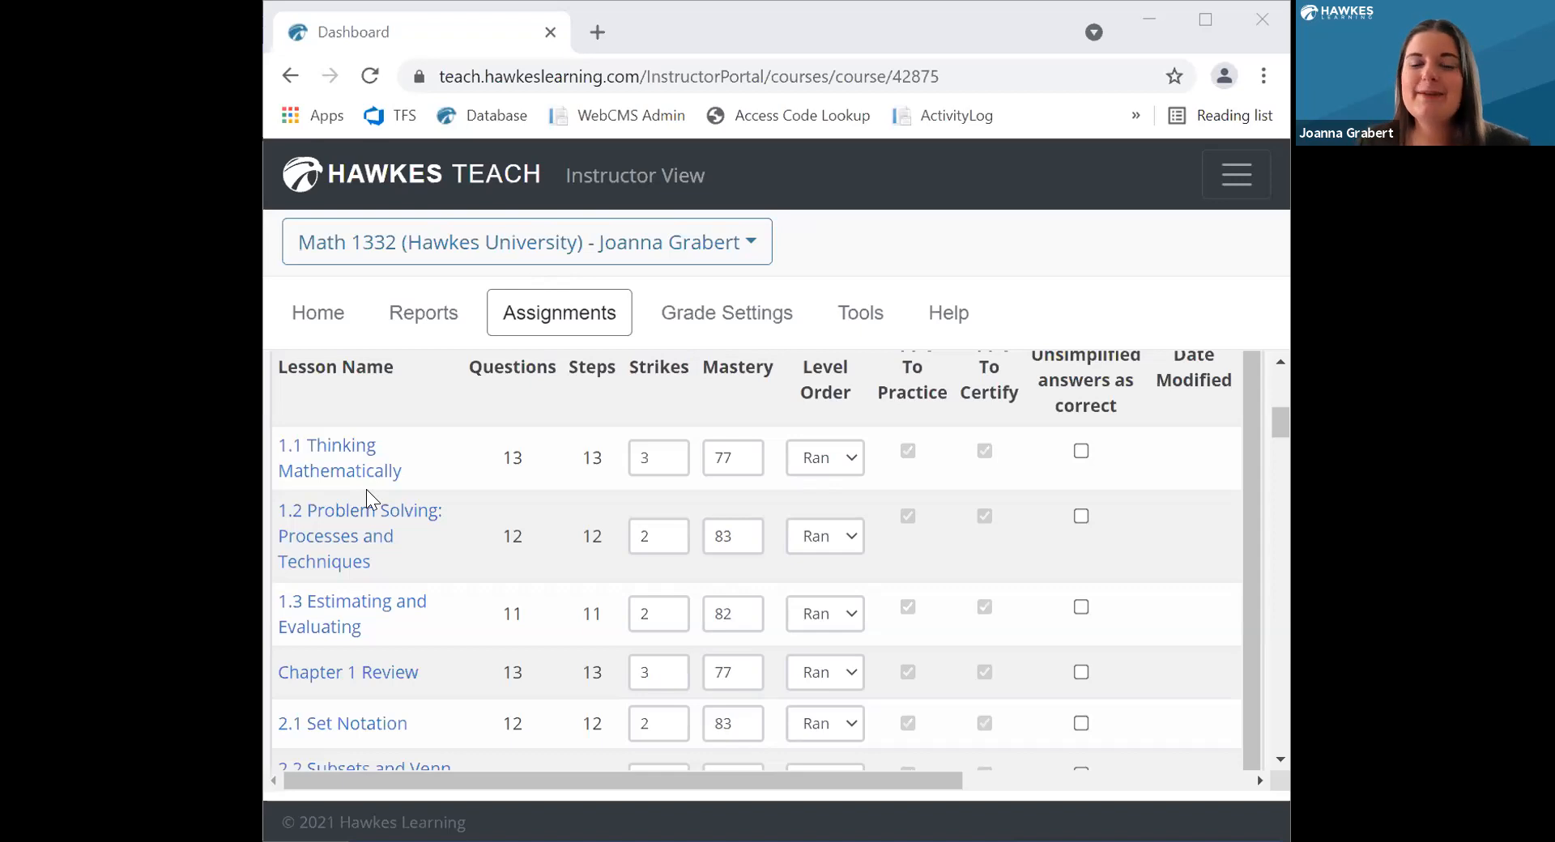
Switch to the College Algebra 3rd Edition (Hawkes College) course and open the Assignment Reviewer from its reports
left_click(415, 336)
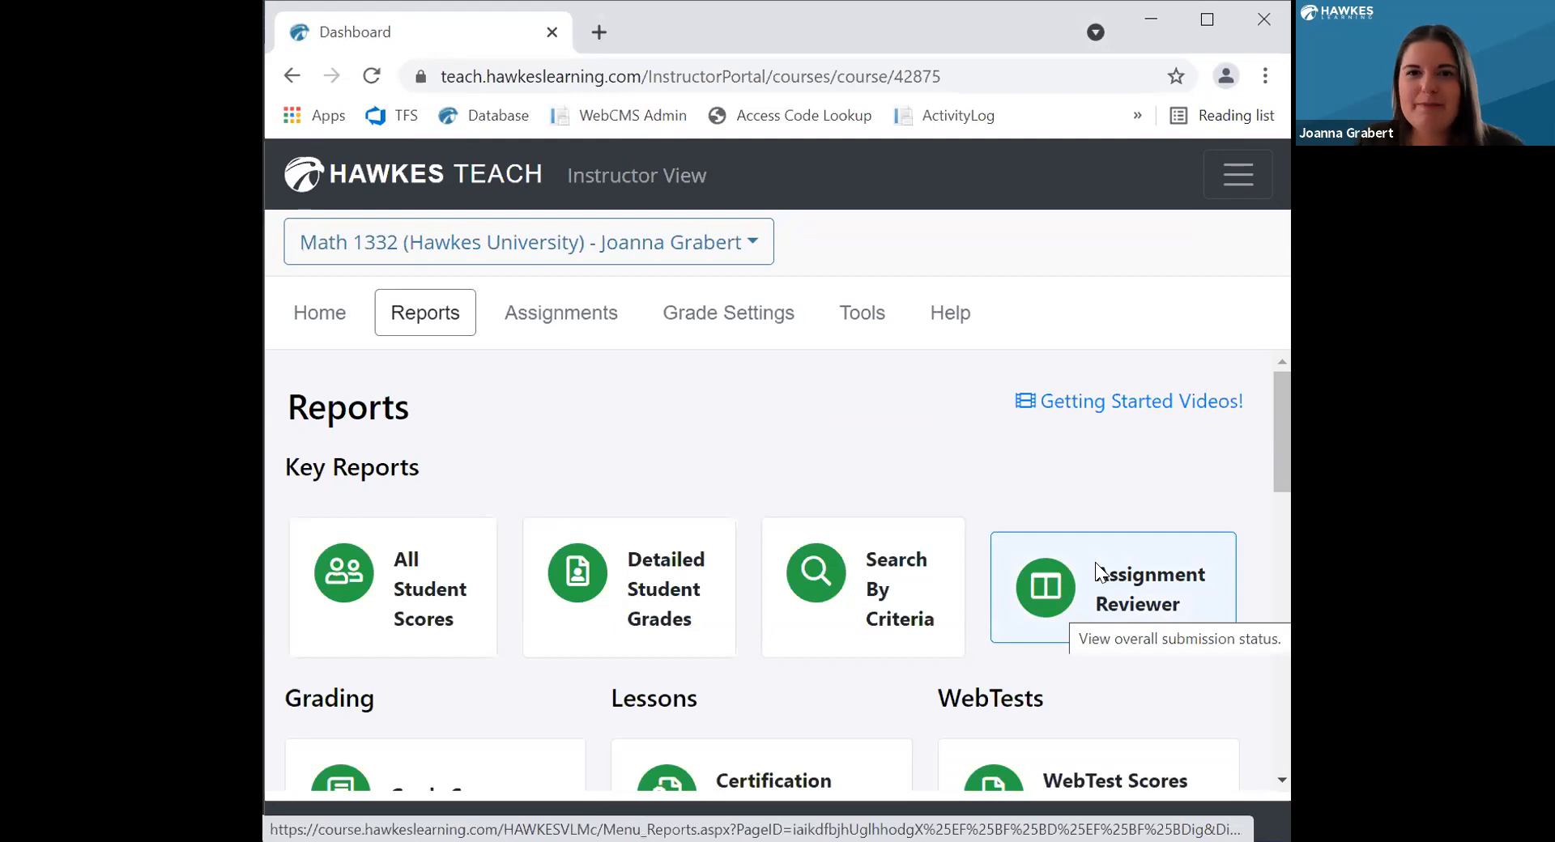
left_click(698, 258)
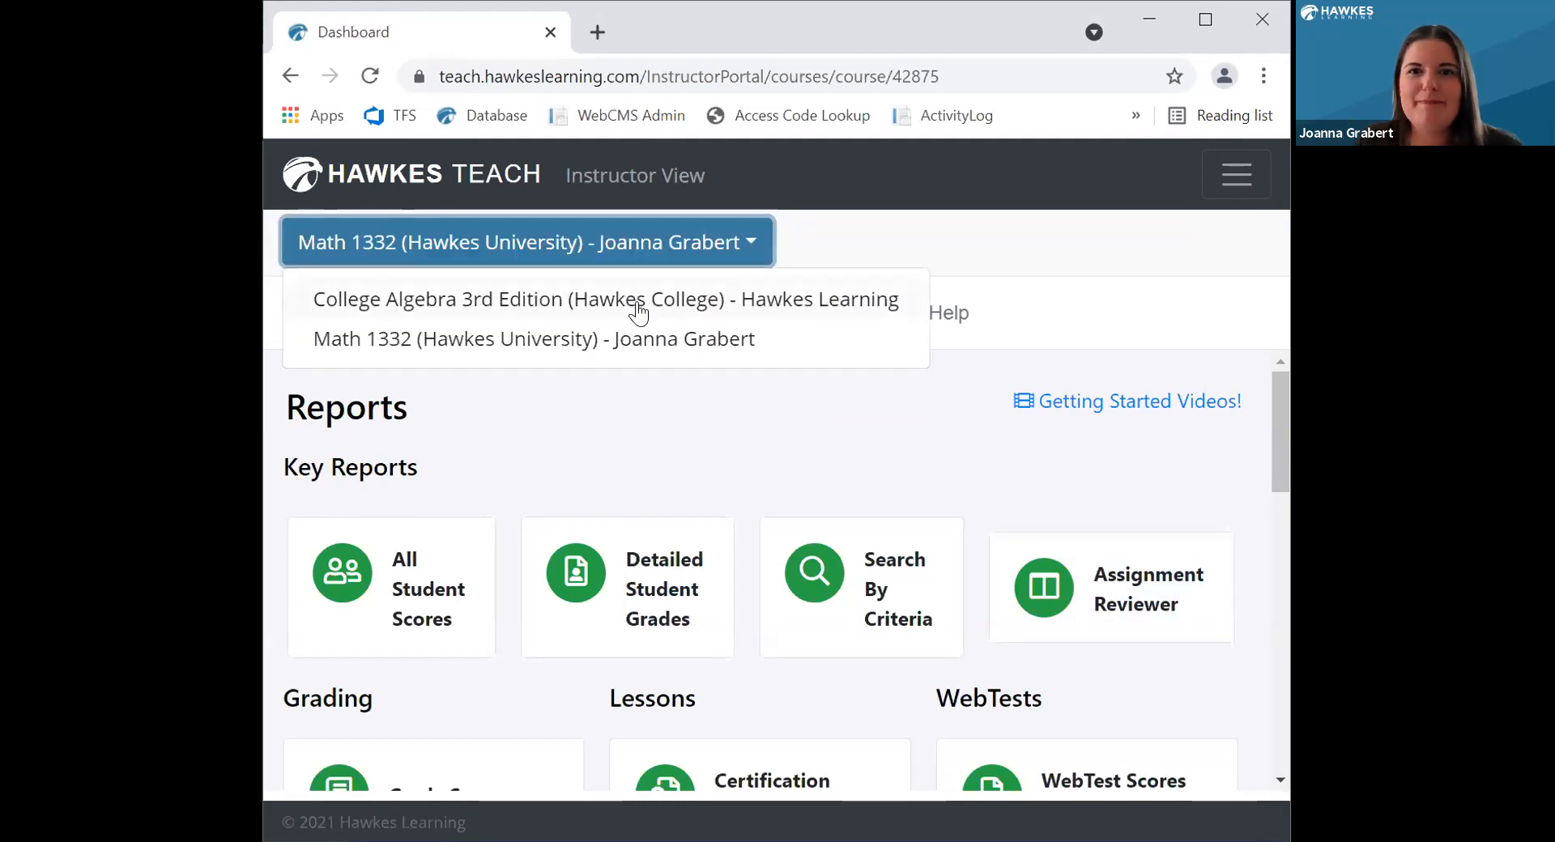
left_click(636, 308)
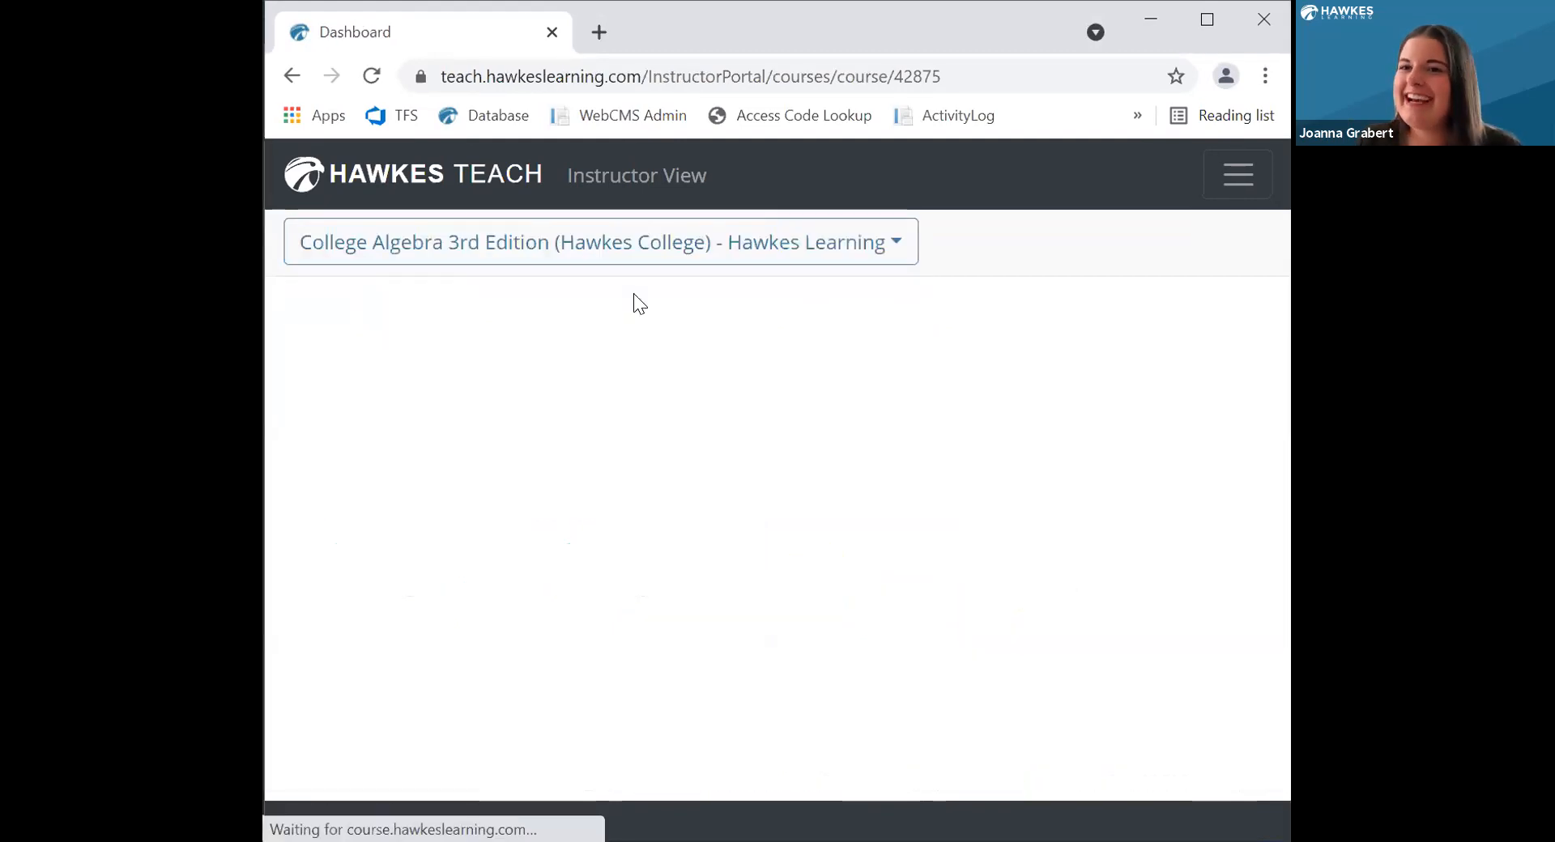
left_click(431, 321)
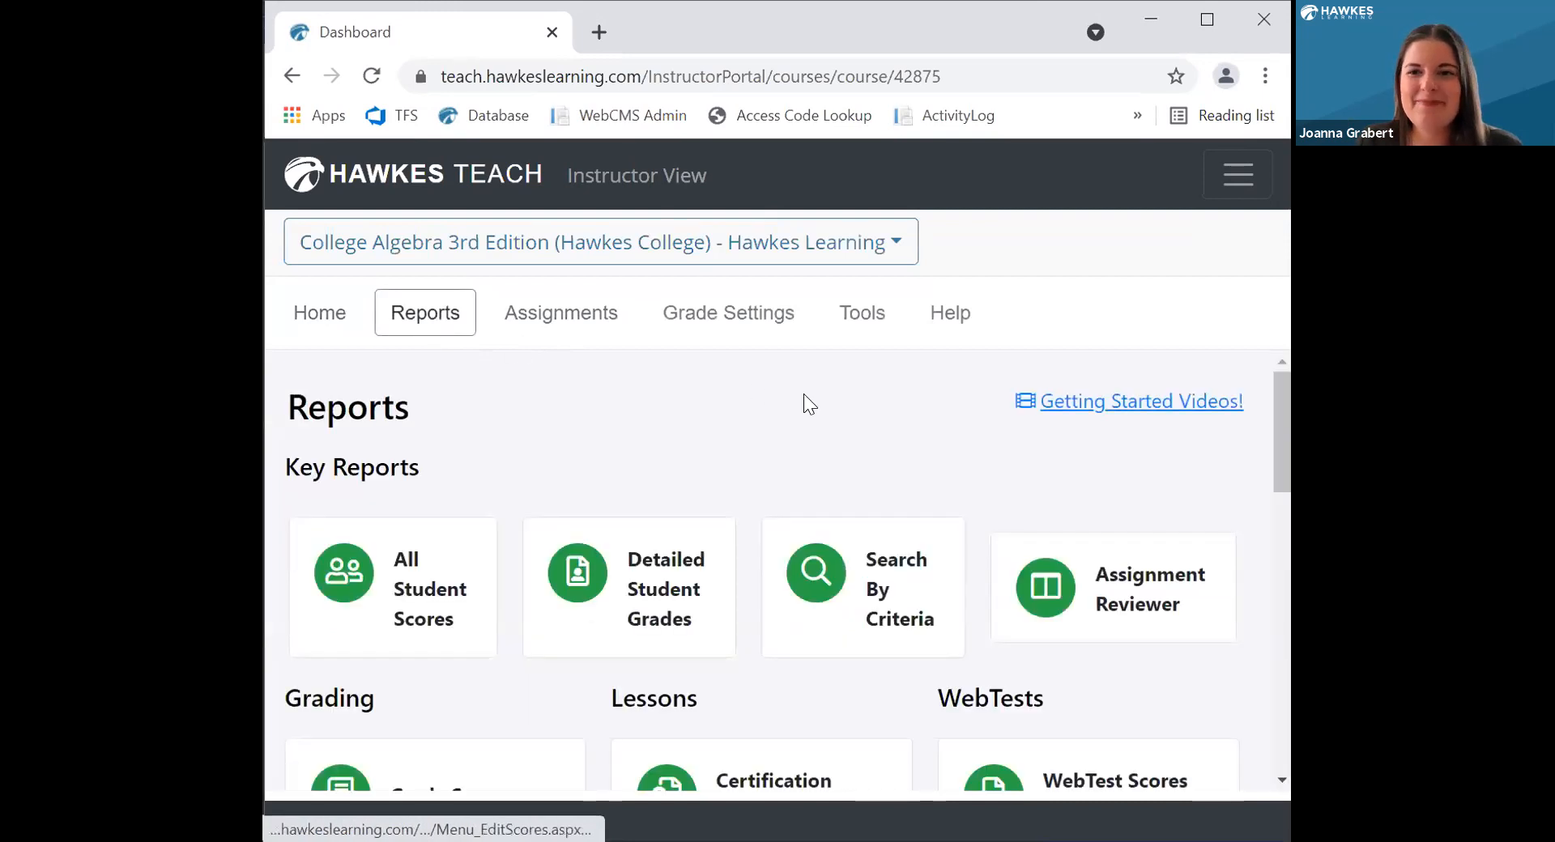
left_click(1184, 604)
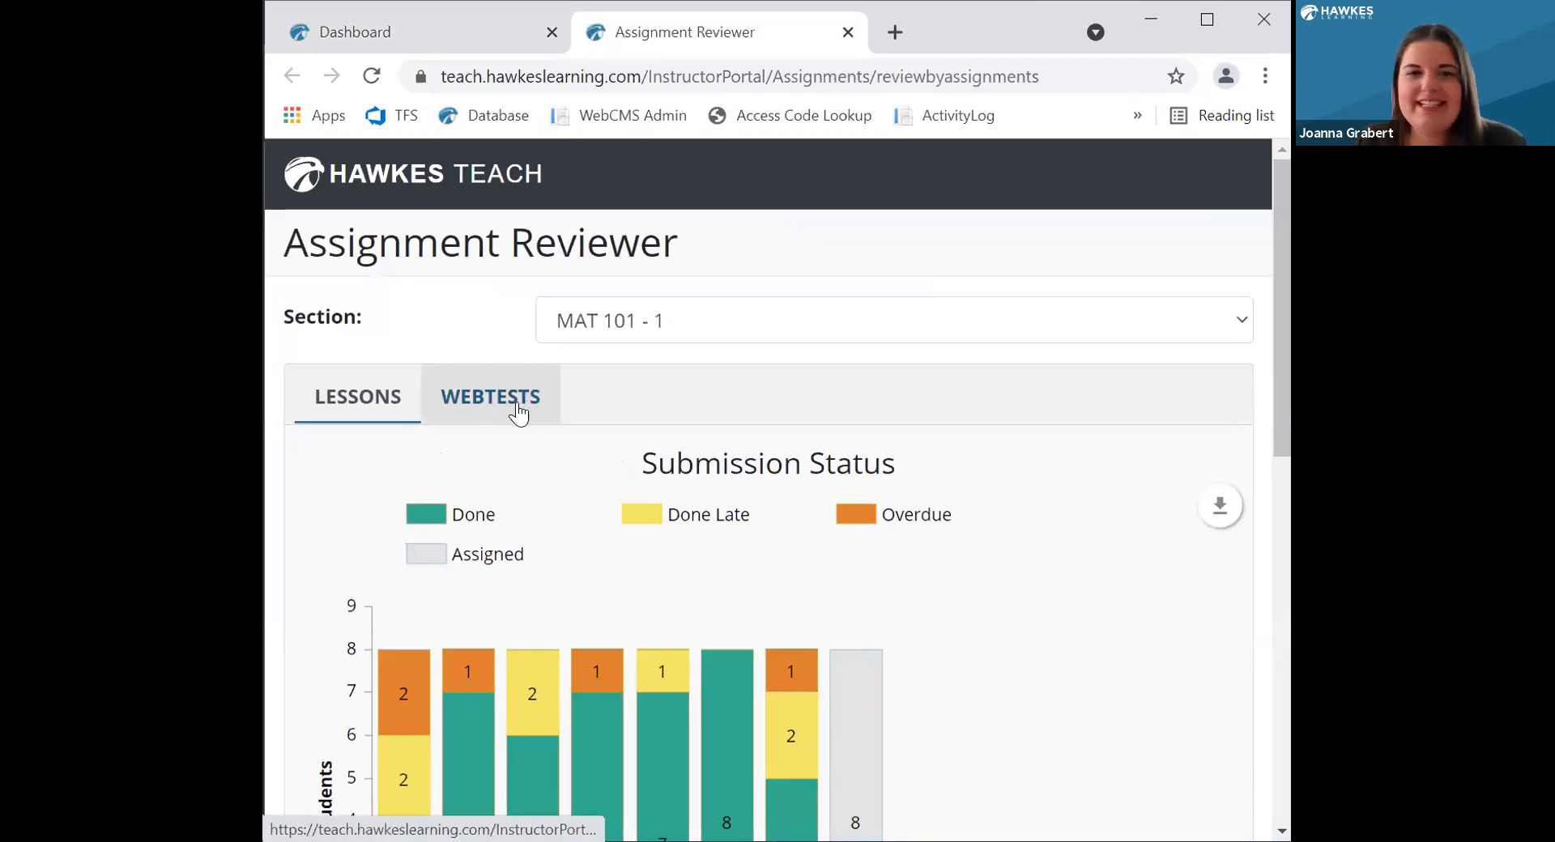
Show the WebTests submission status, then open the MAT 101 Test results and look over the students' scores
left_click(510, 402)
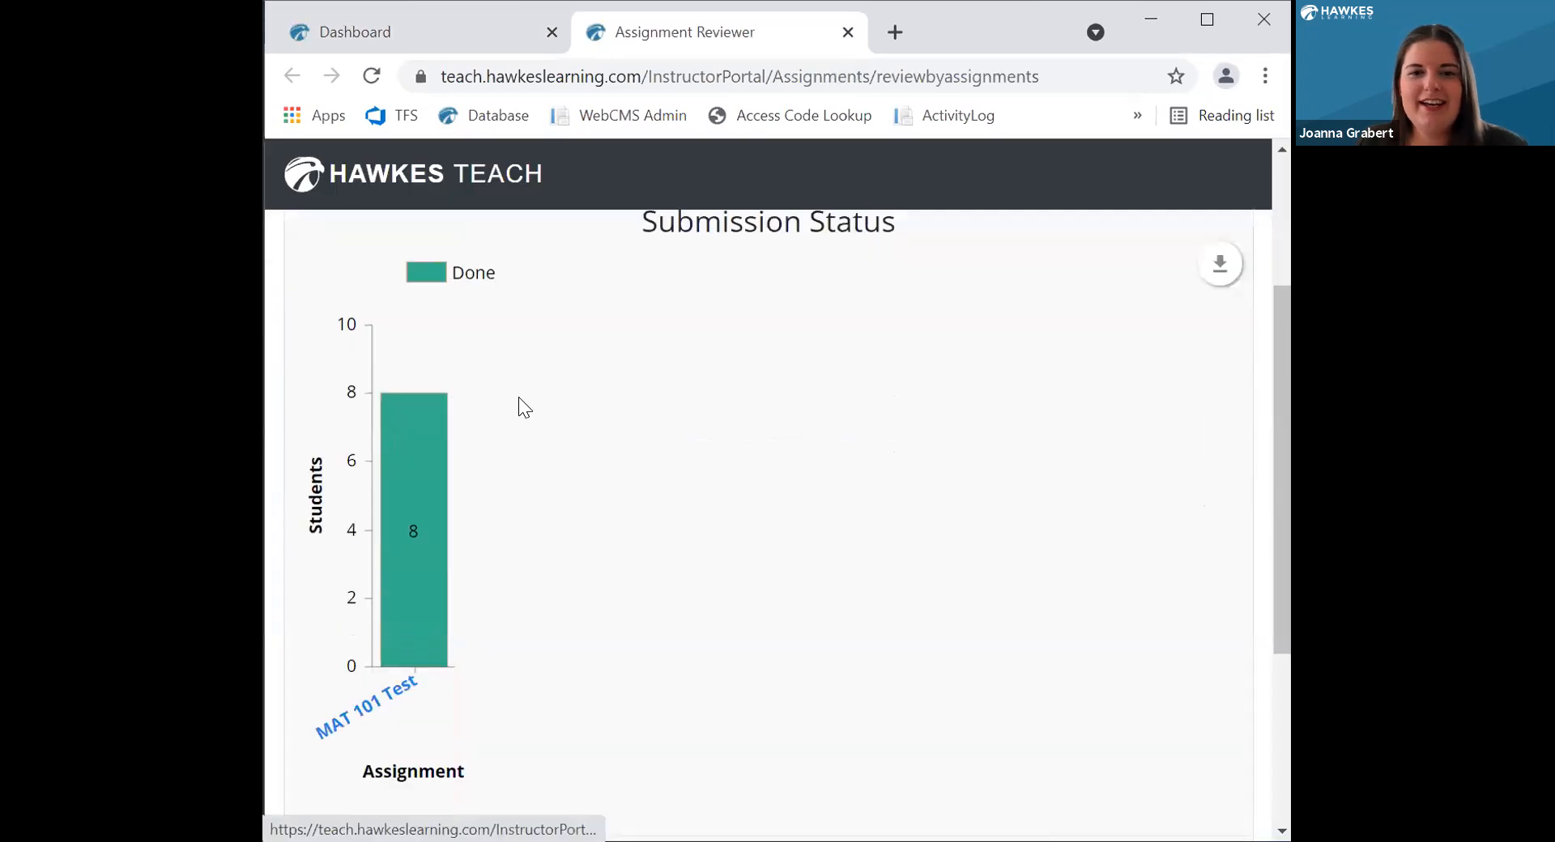
scroll(517, 405, "down", 4)
left_click(500, 688)
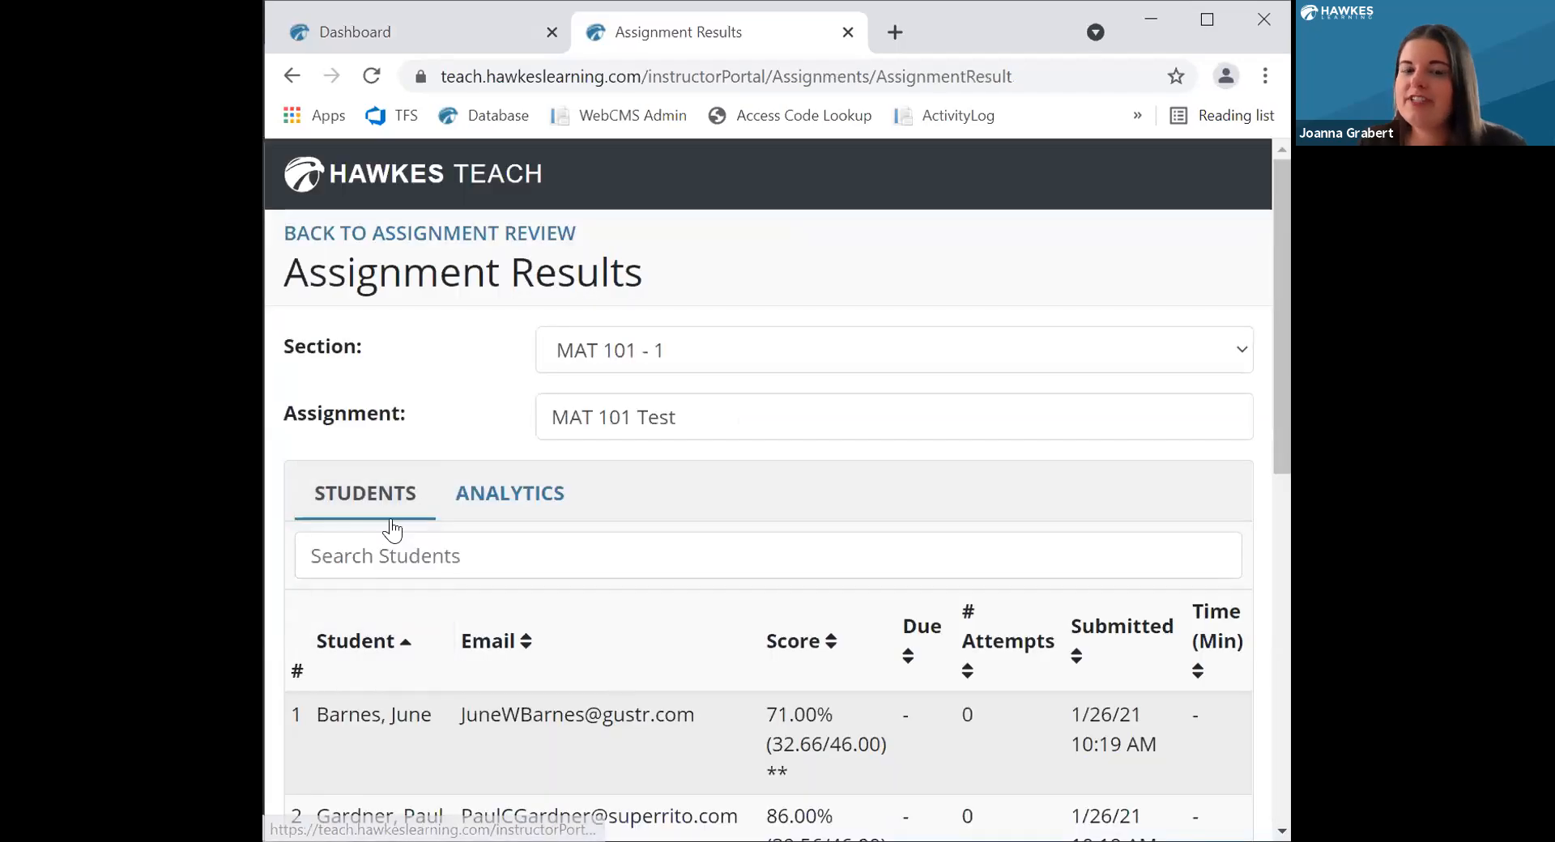
scroll(444, 623, "down", 2)
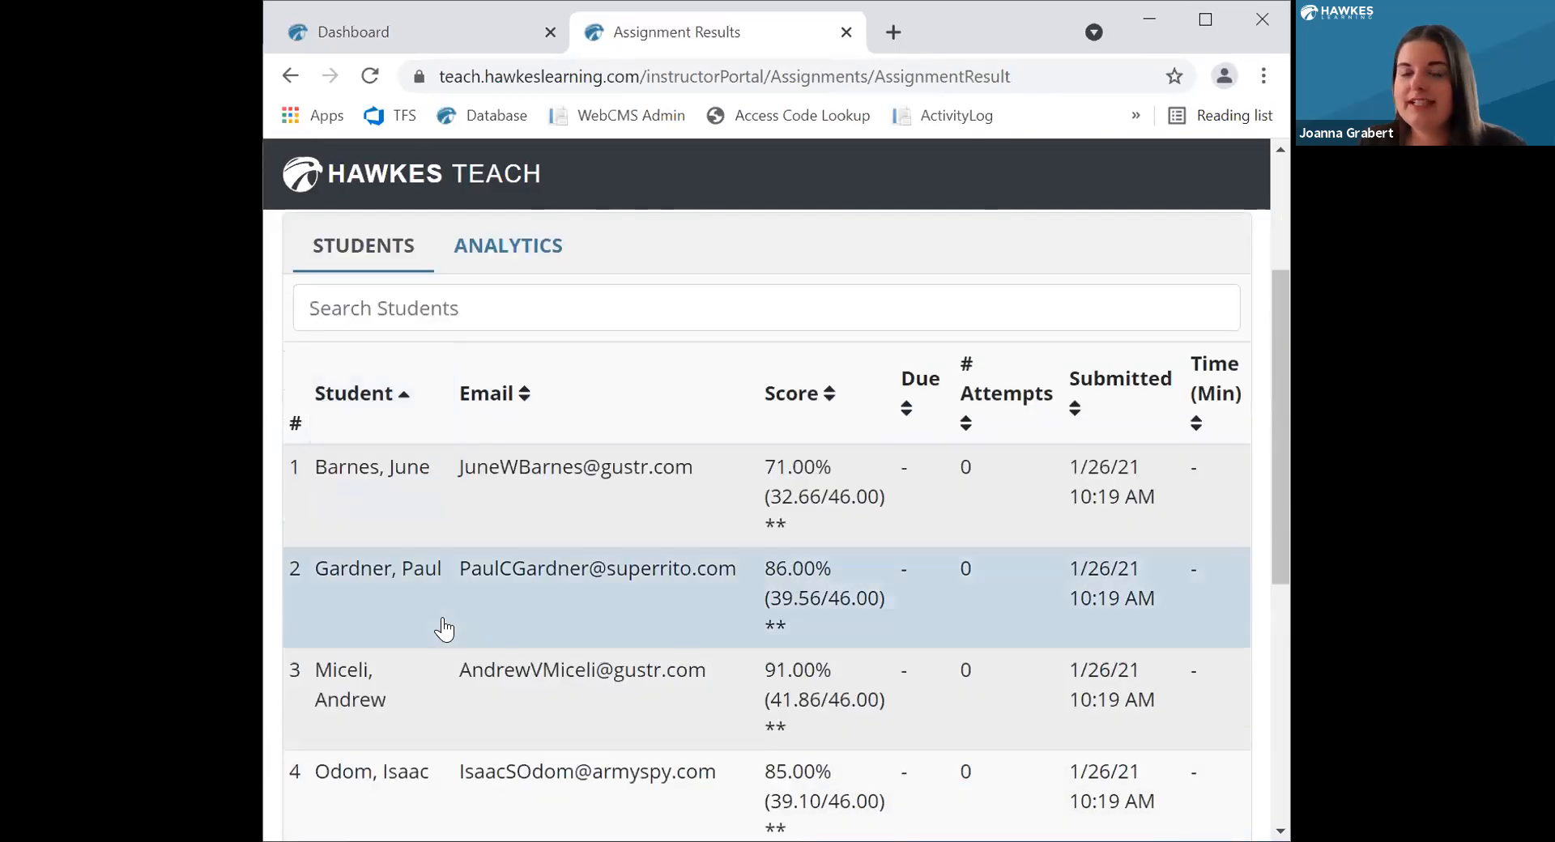
scroll(483, 558, "up", 2)
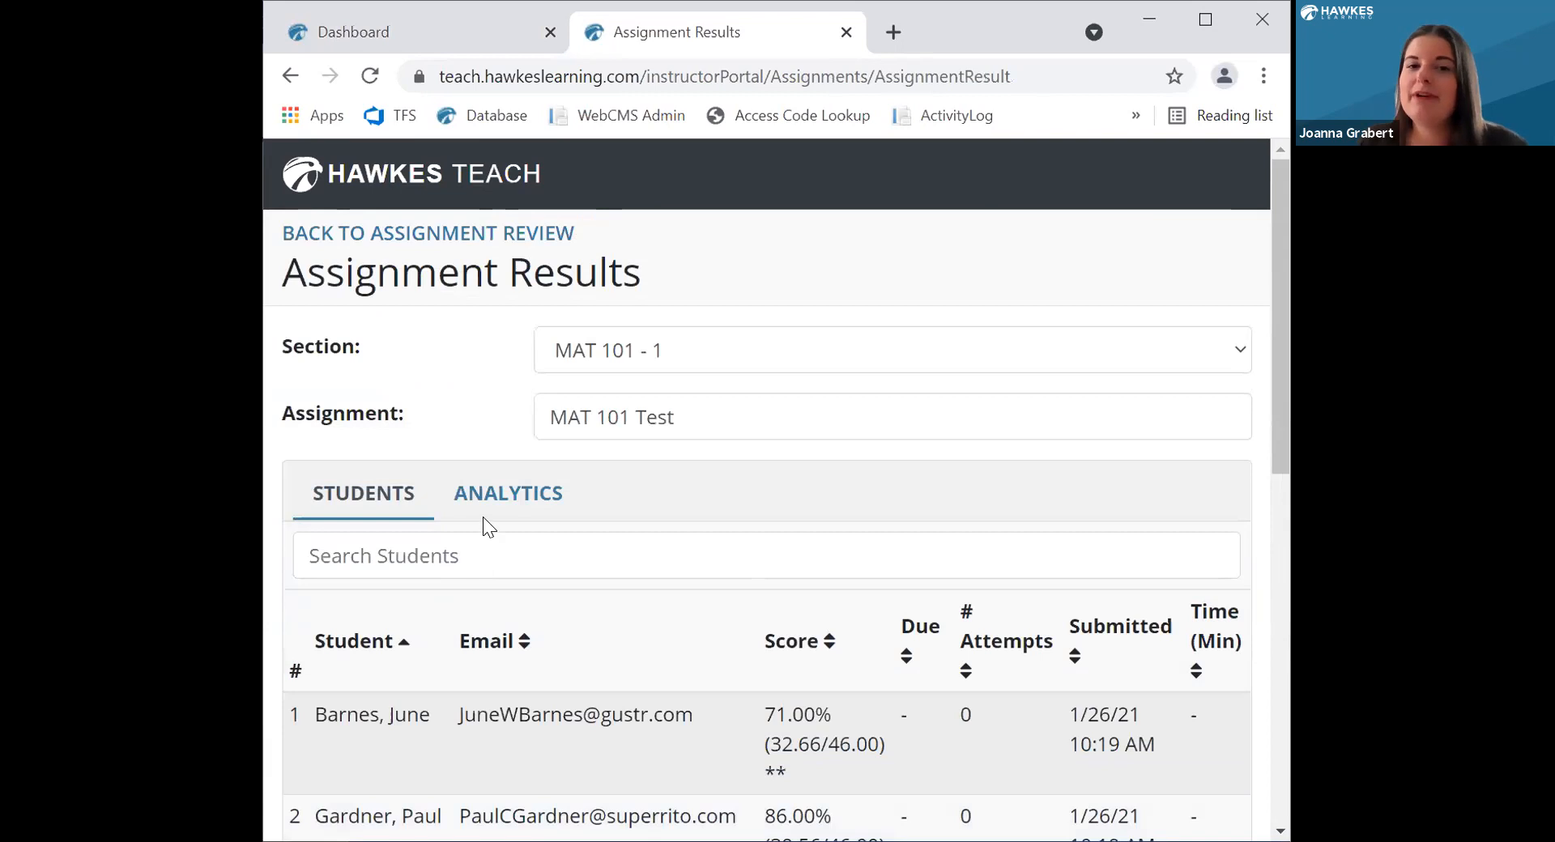
Examine the MAT 101 Test's item analysis and its question table with objectives and difficulty levels
left_click(483, 519)
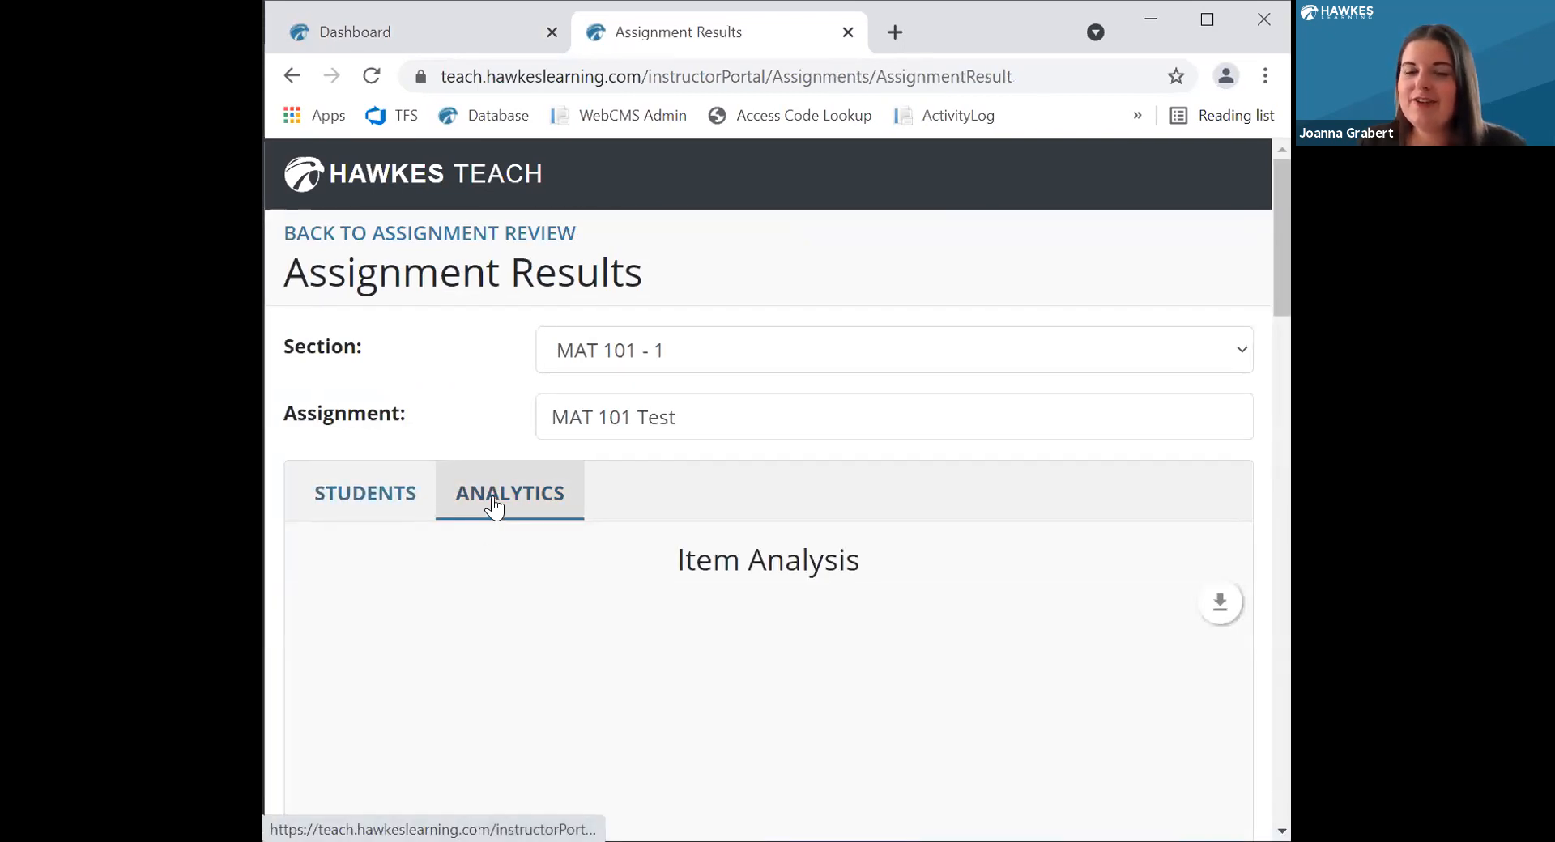
scroll(494, 506, "down", 5)
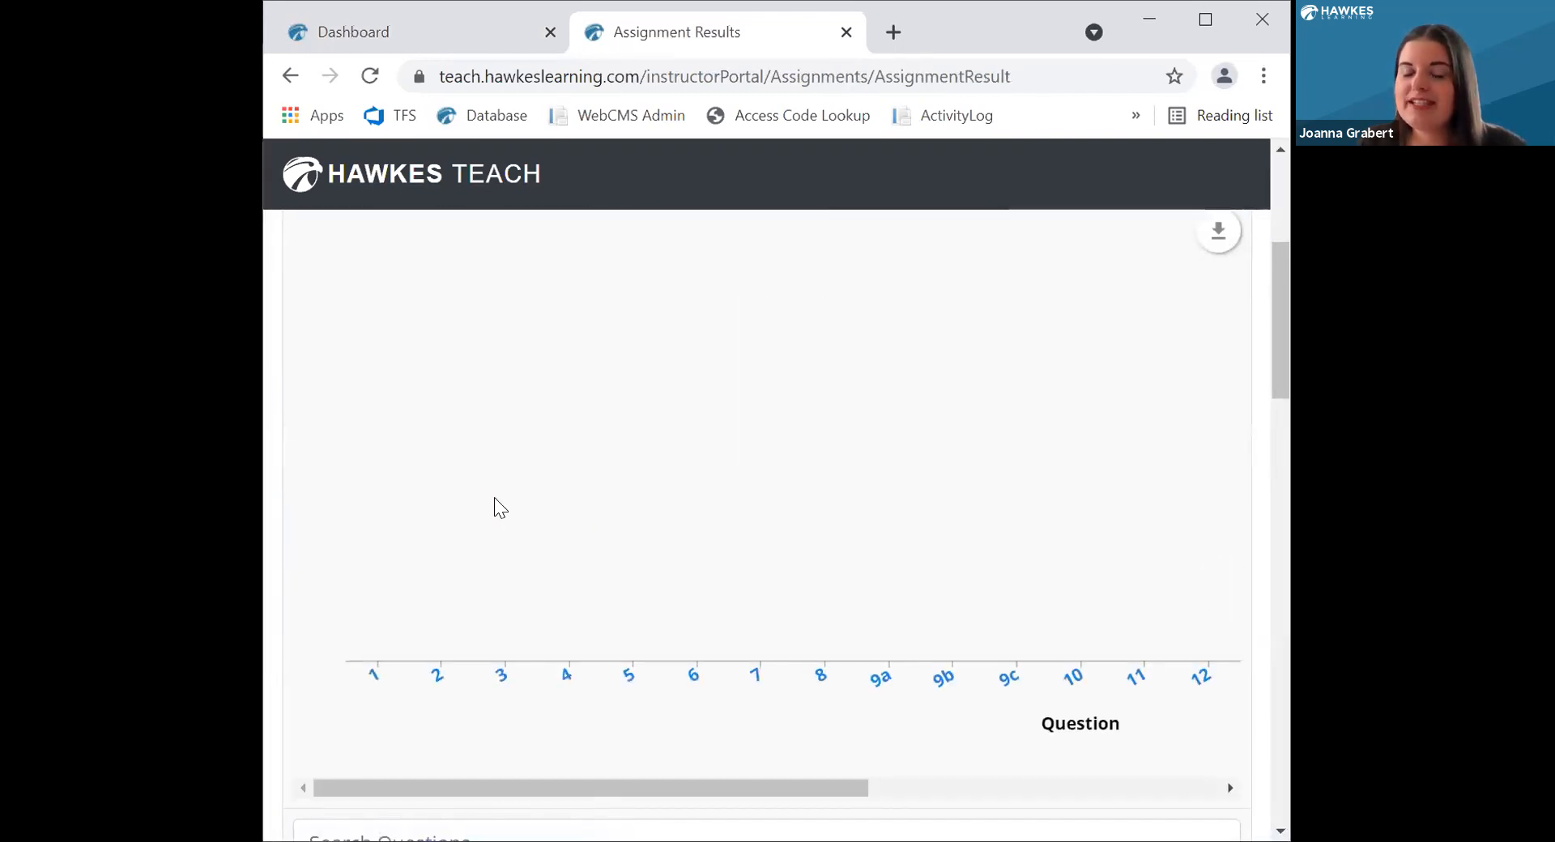
scroll(495, 510, "down", 4)
scroll(495, 503, "down", 4)
scroll(496, 507, "up", 2)
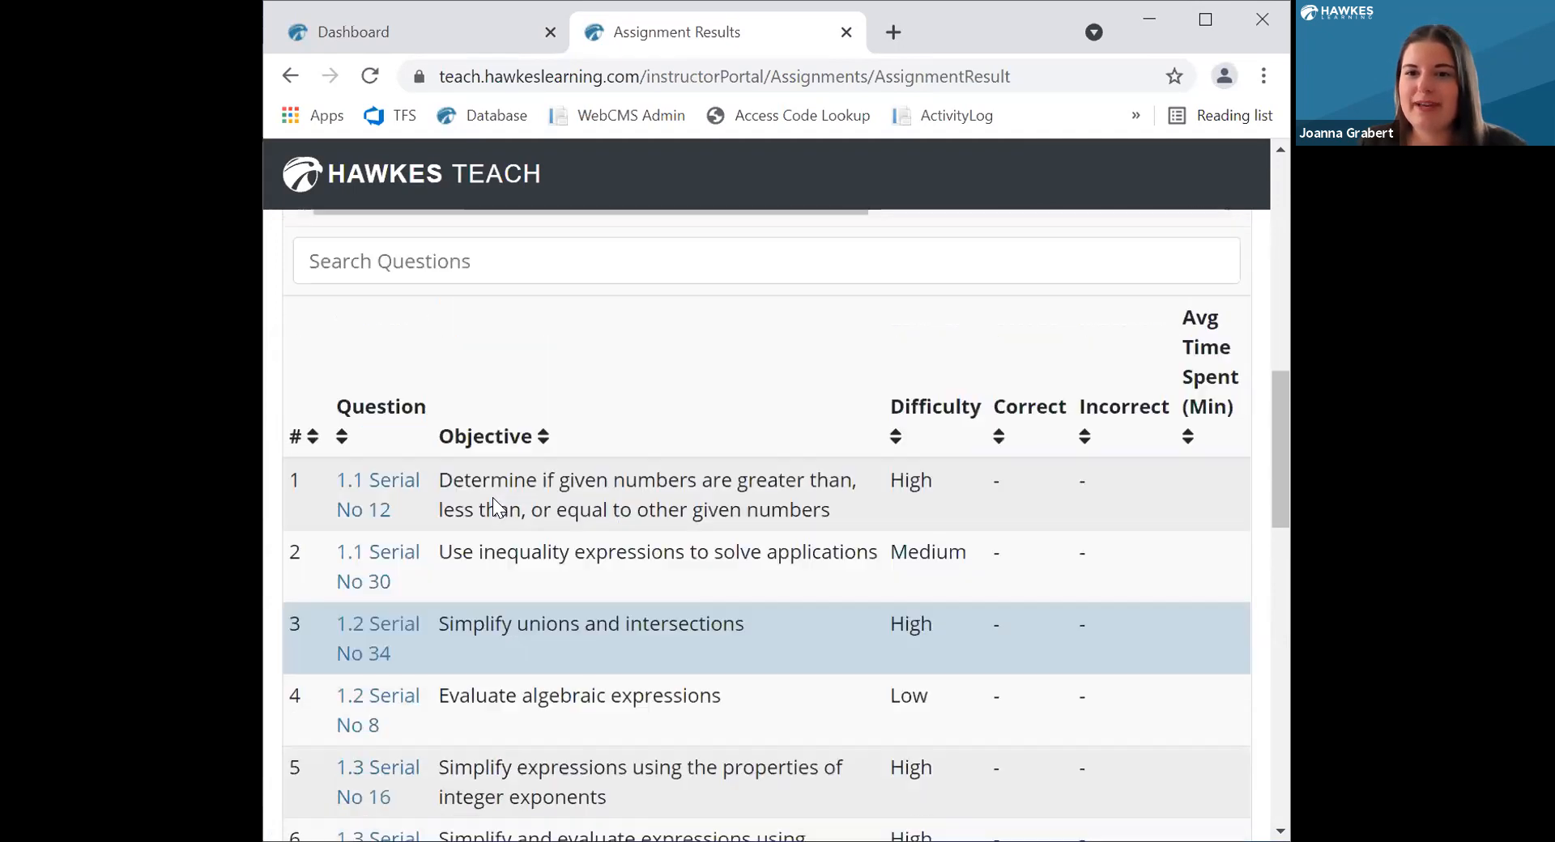
scroll(600, 666, "up", 2)
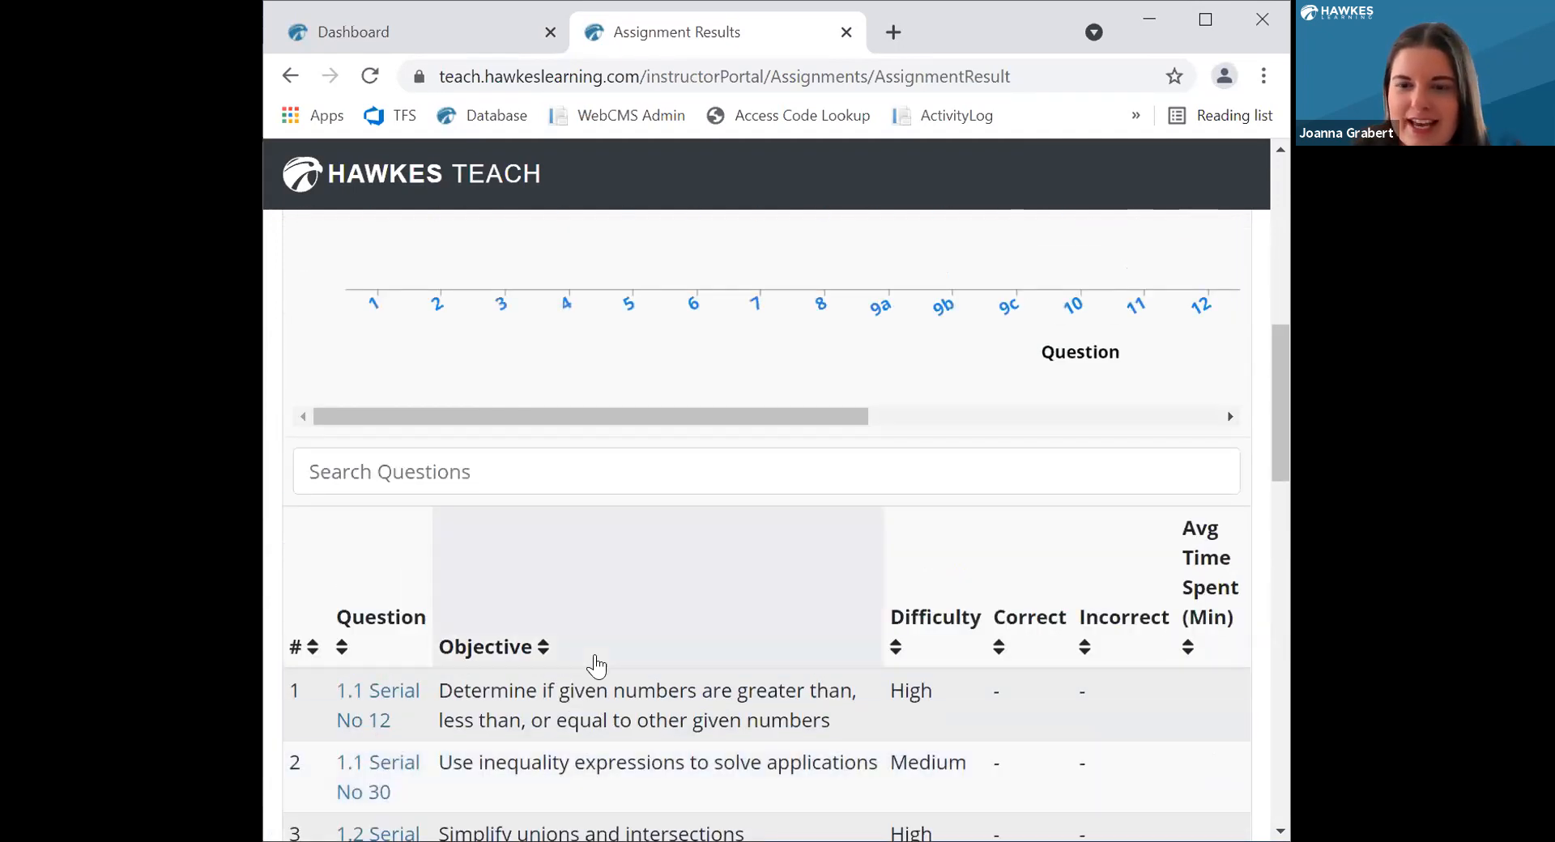
scroll(720, 759, "up", 5)
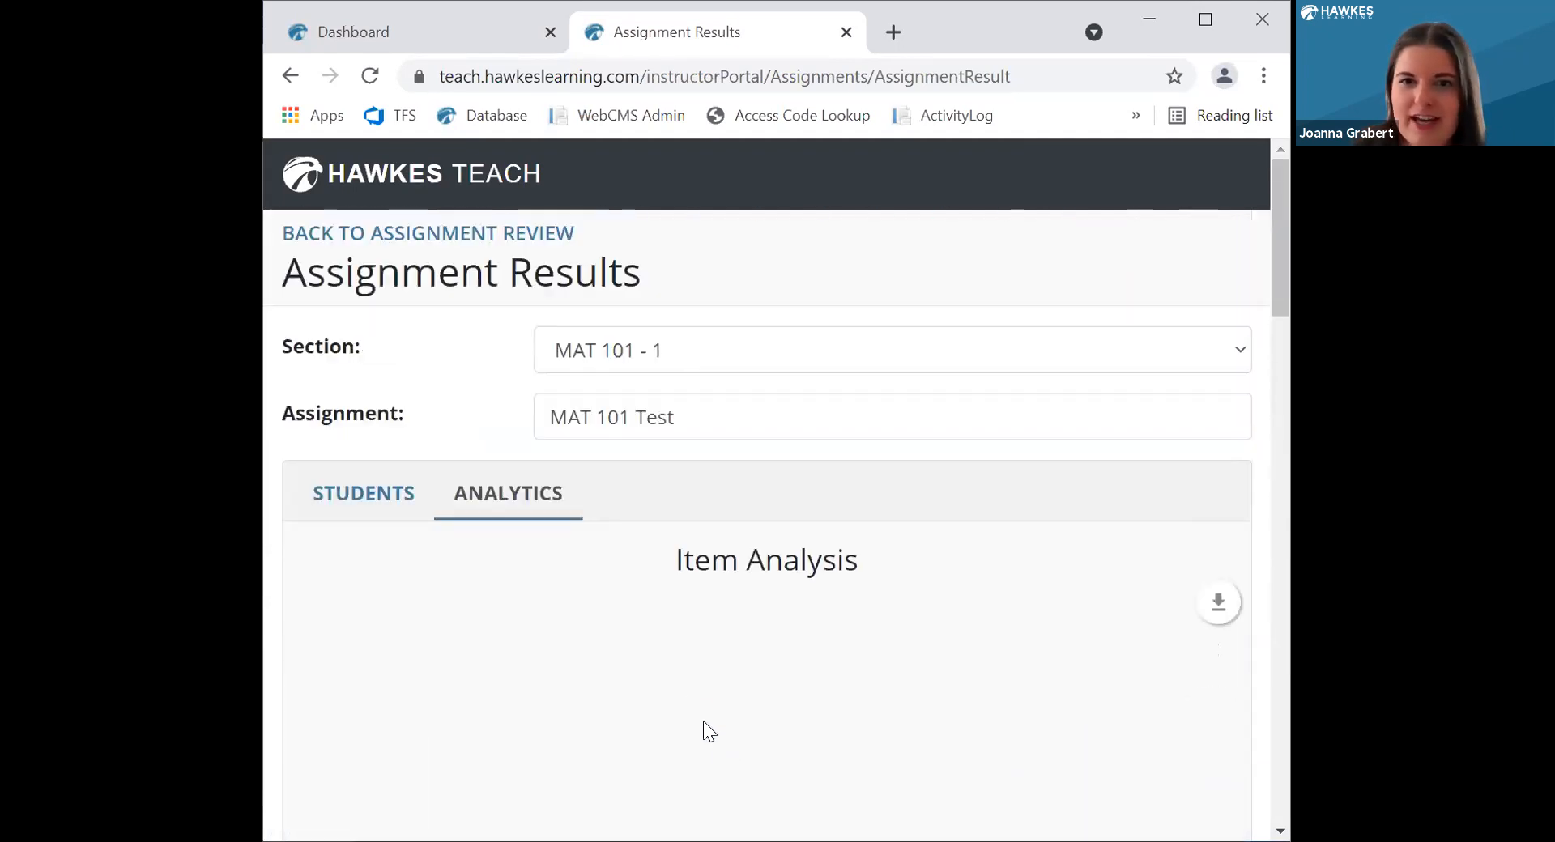
Keep section MAT 101 - 1 and switch the assignment results to the 1.1 Real Numbers lesson
left_click(649, 357)
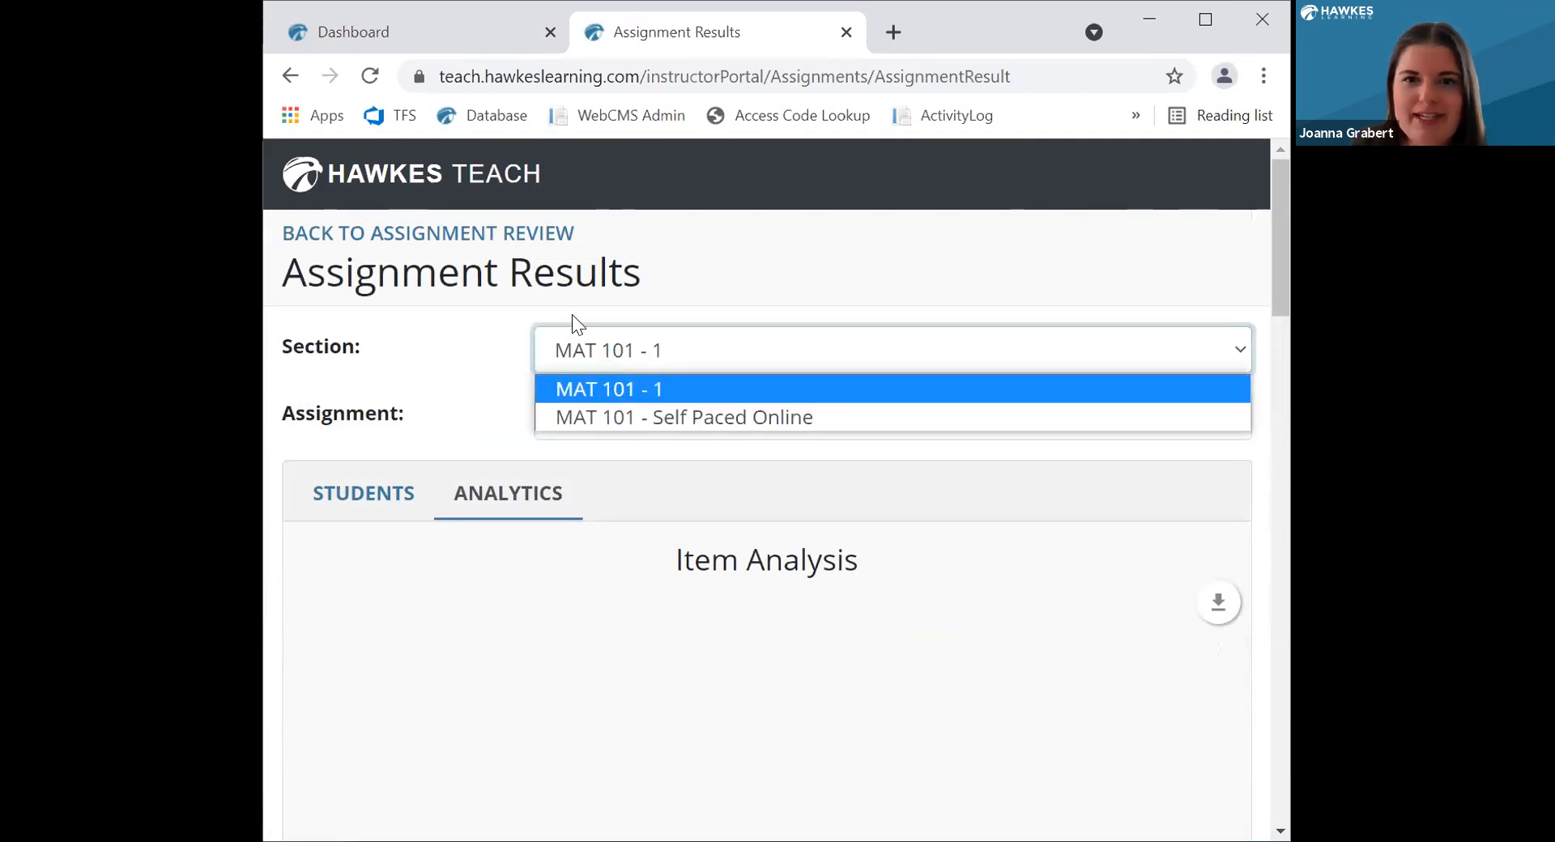
left_click(616, 389)
left_click(659, 421)
left_click(666, 478)
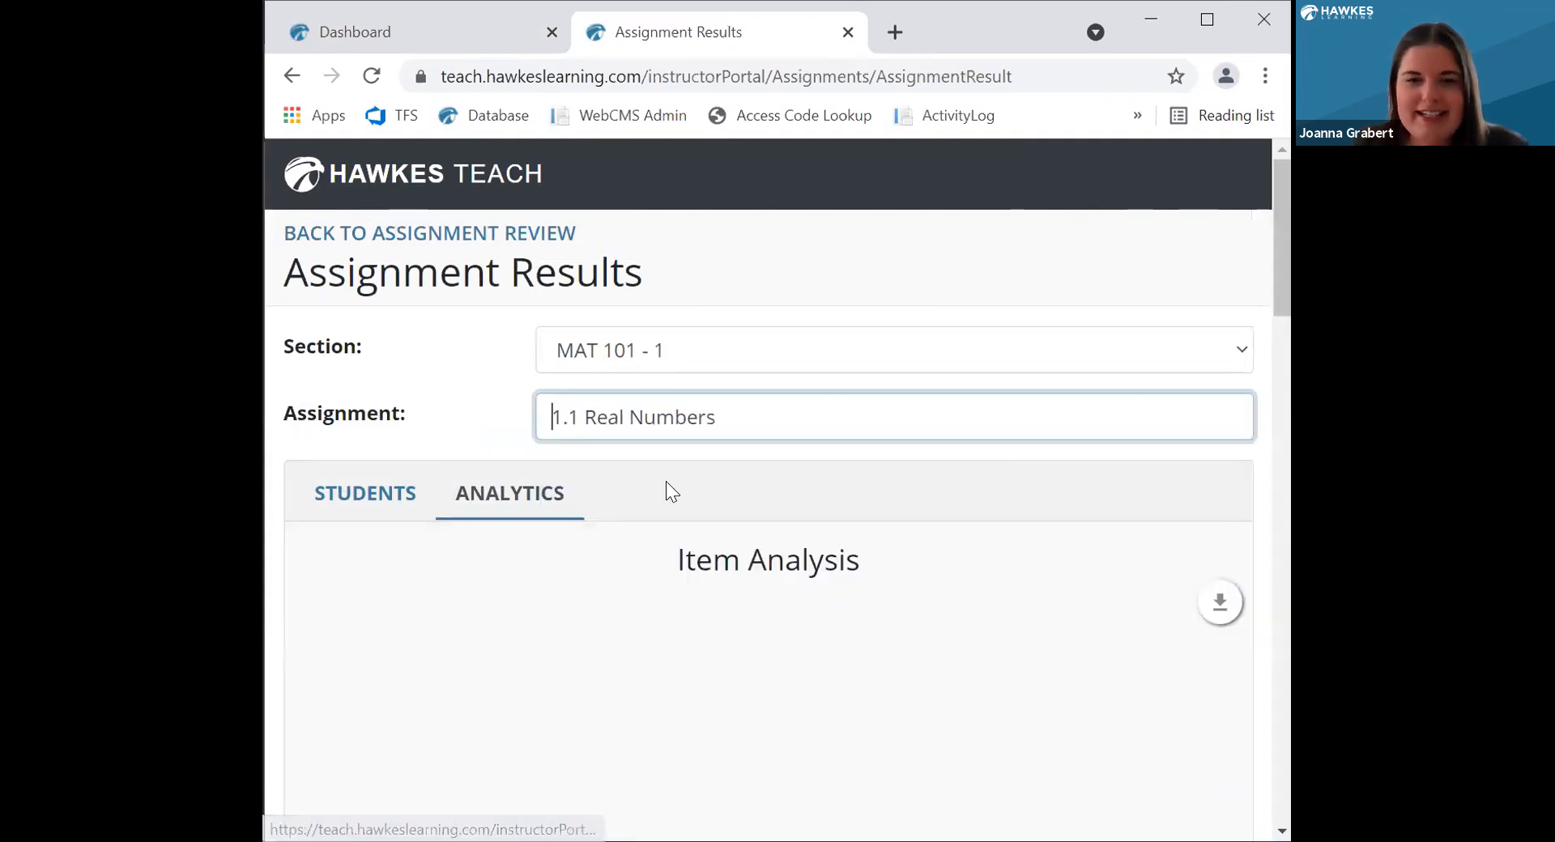
Sort the 1.1 Real Numbers question table by highest percentage incorrect and examine the most-missed question
scroll(665, 486, "down", 8)
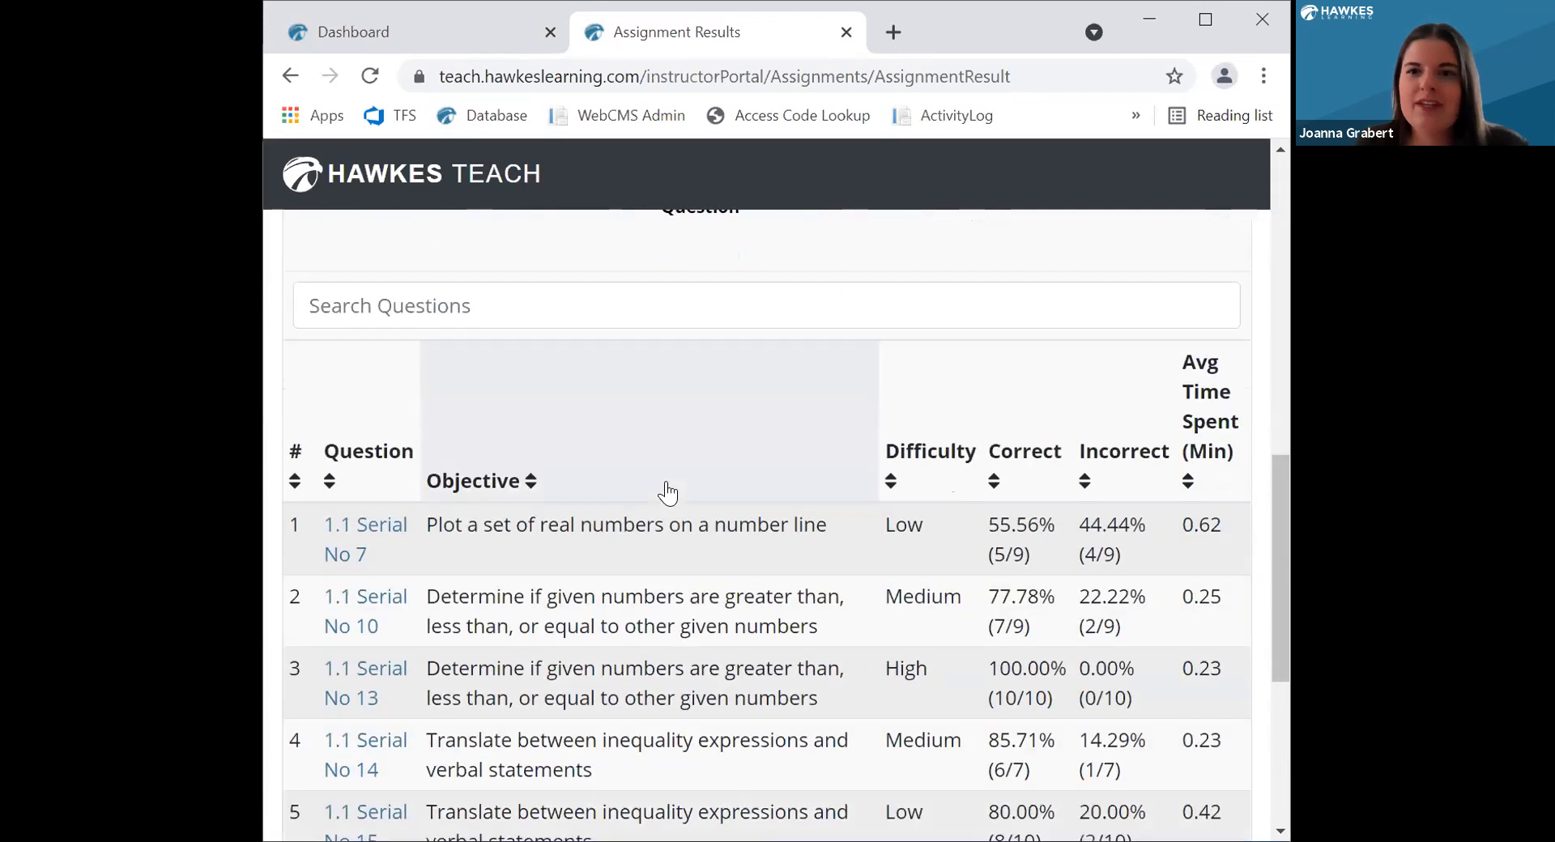
scroll(989, 531, "down", 1)
scroll(986, 537, "up", 2)
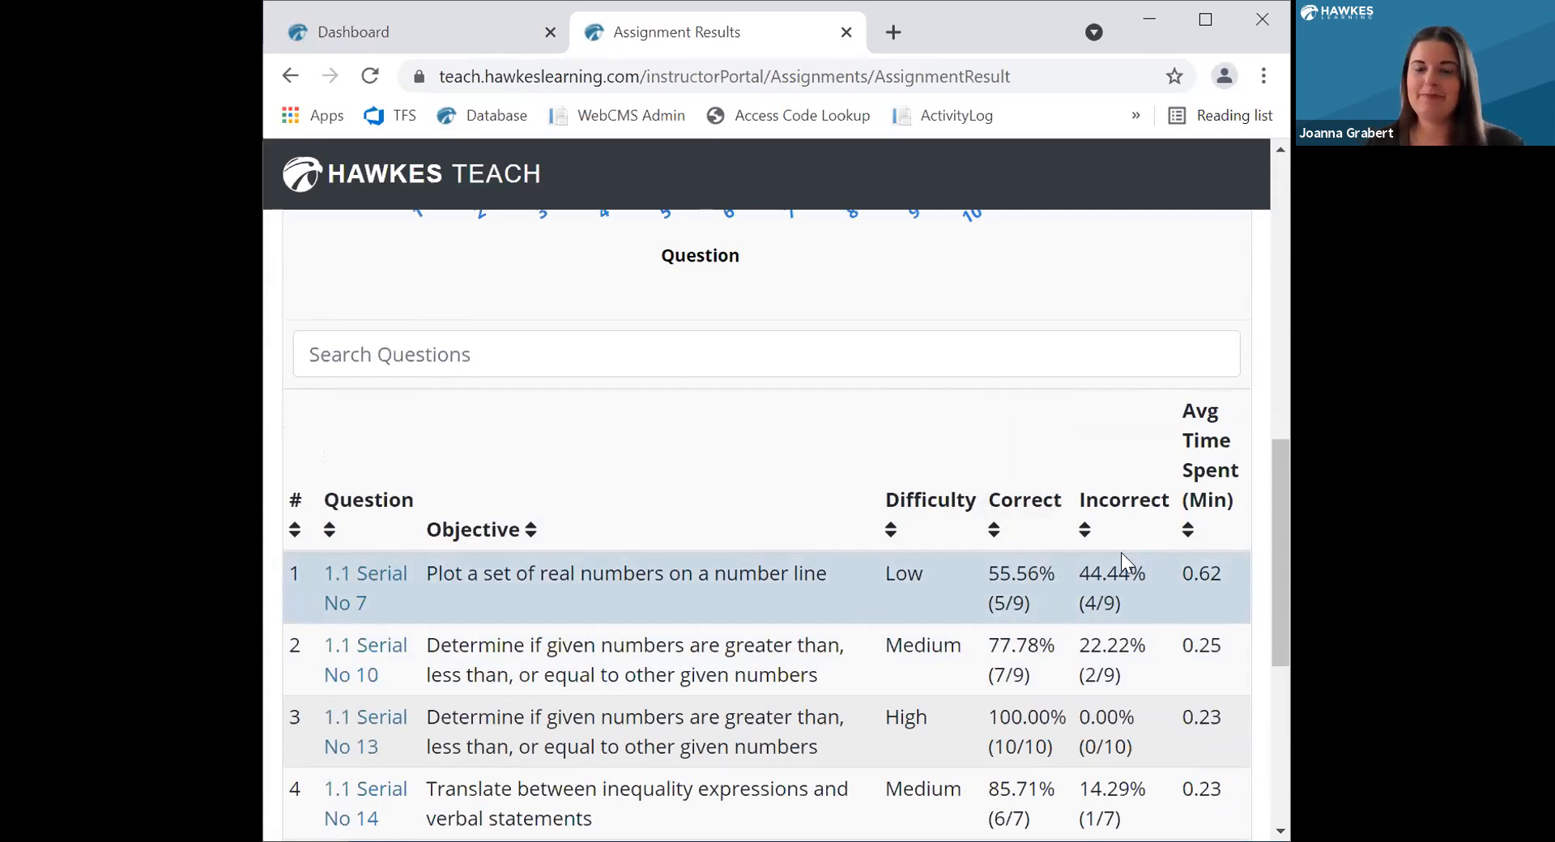
left_click(1093, 516)
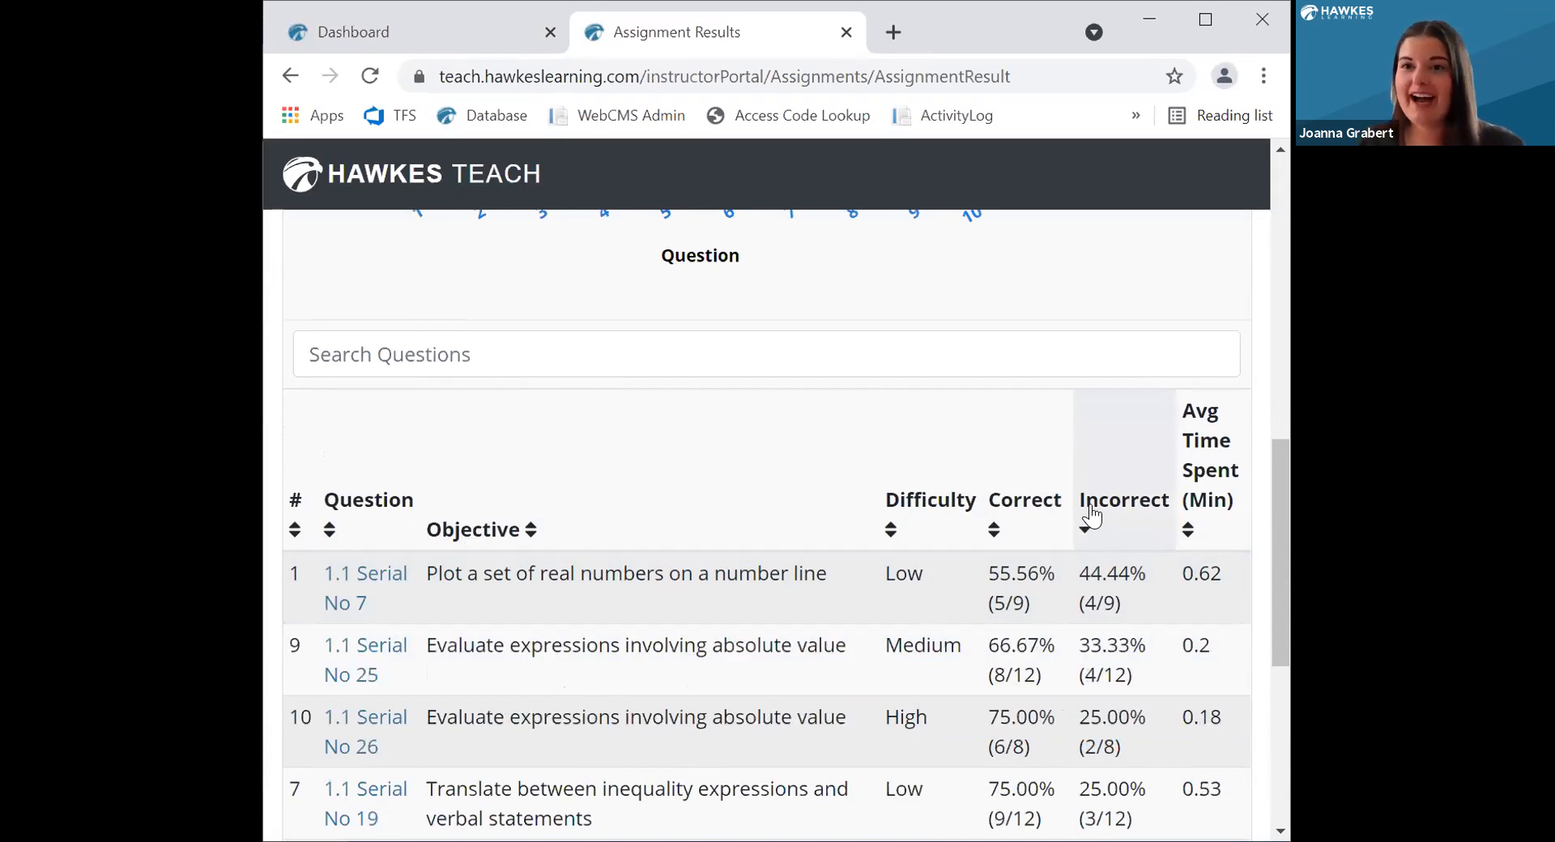
left_click(1110, 572)
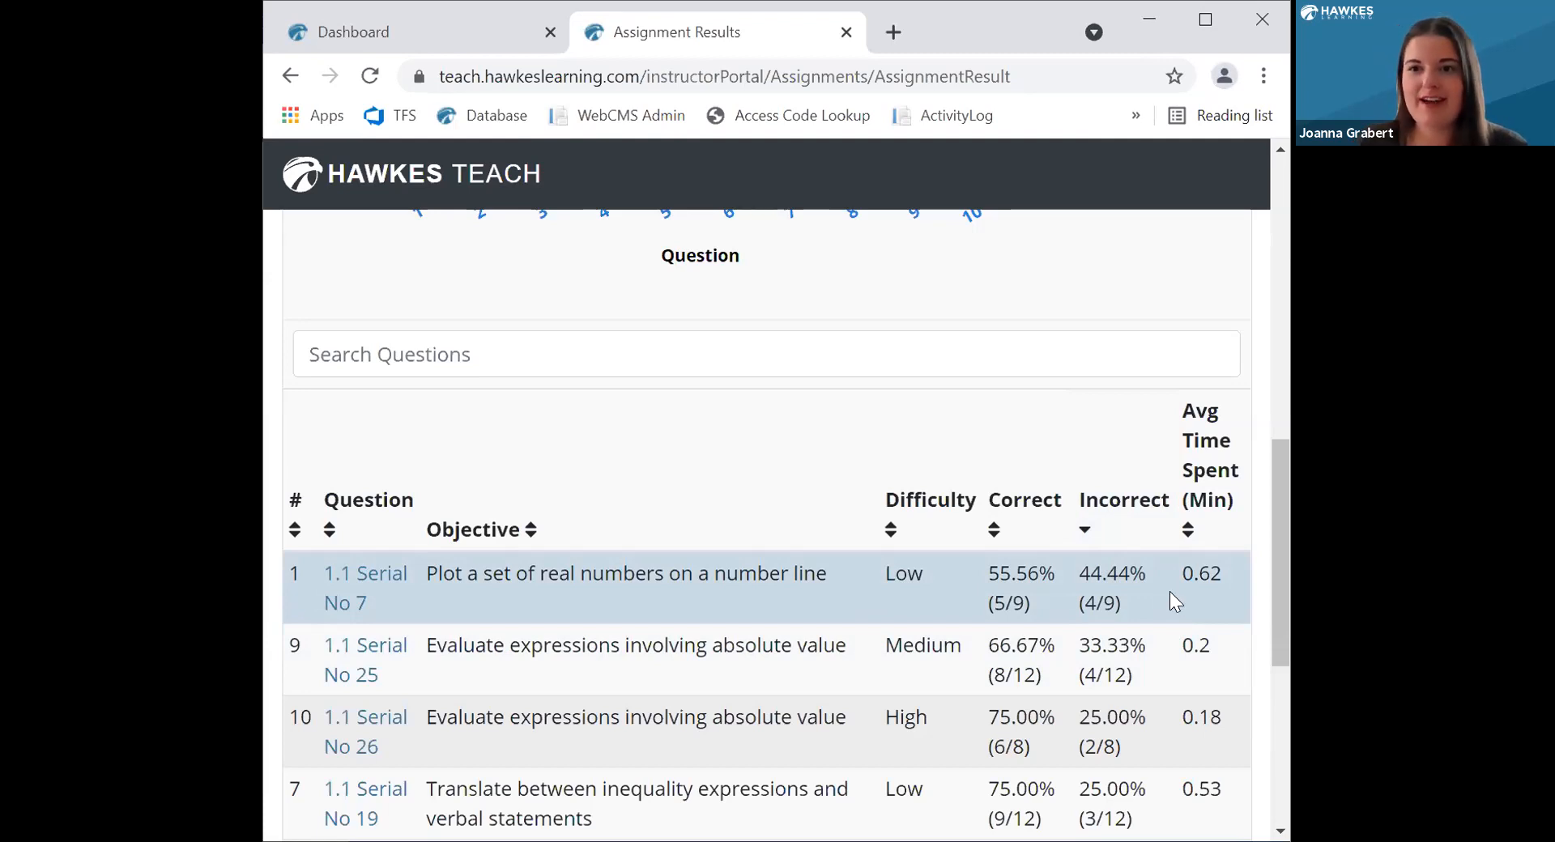
Preview question 1.1 Serial No 7, close it, and look over the lesson's item analysis again
left_click(365, 578)
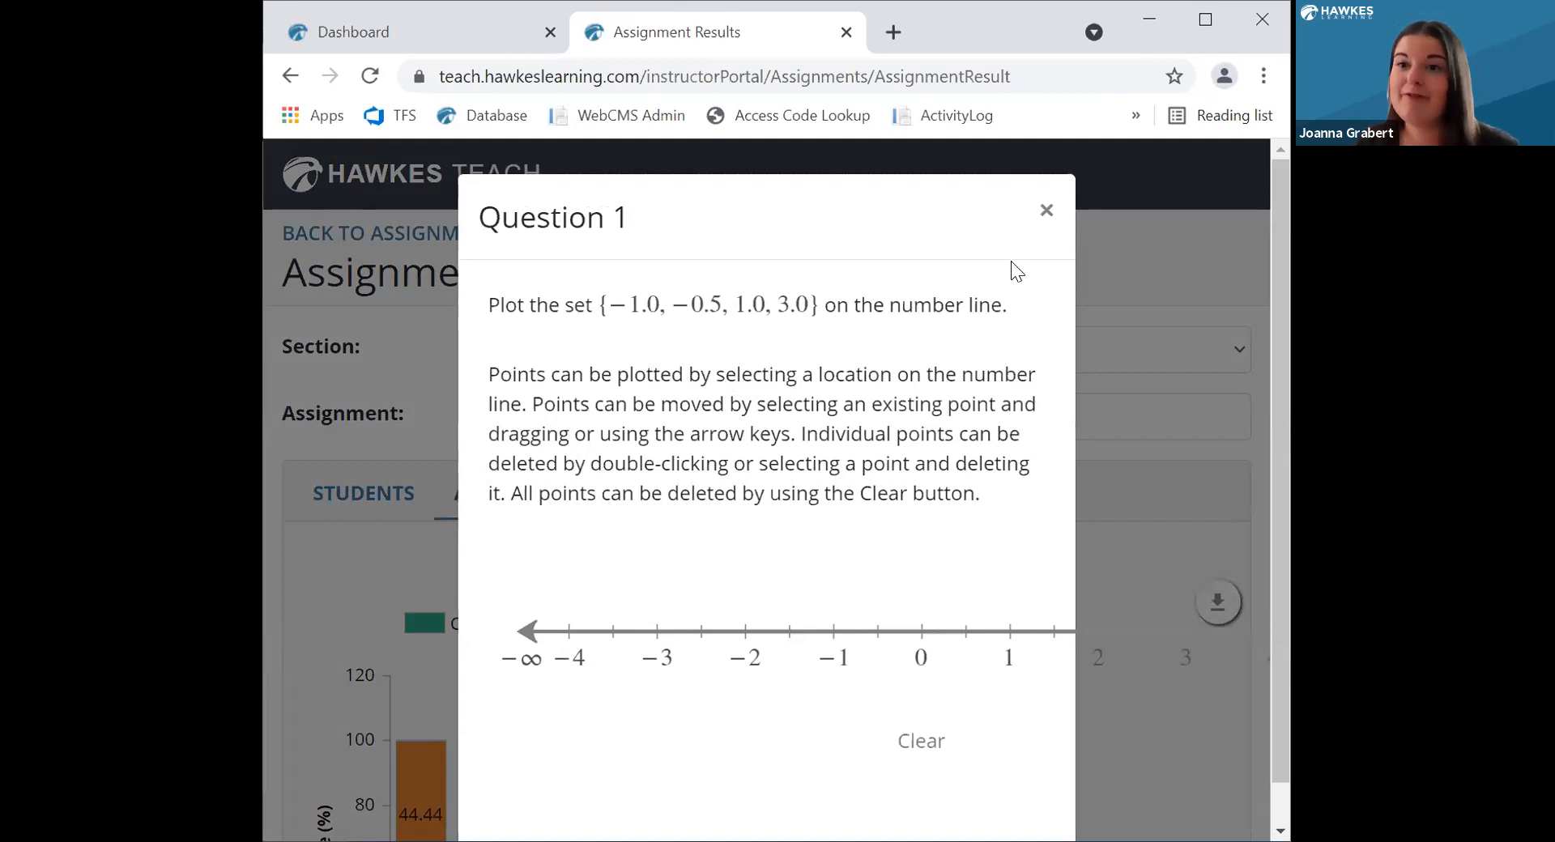
left_click(1046, 212)
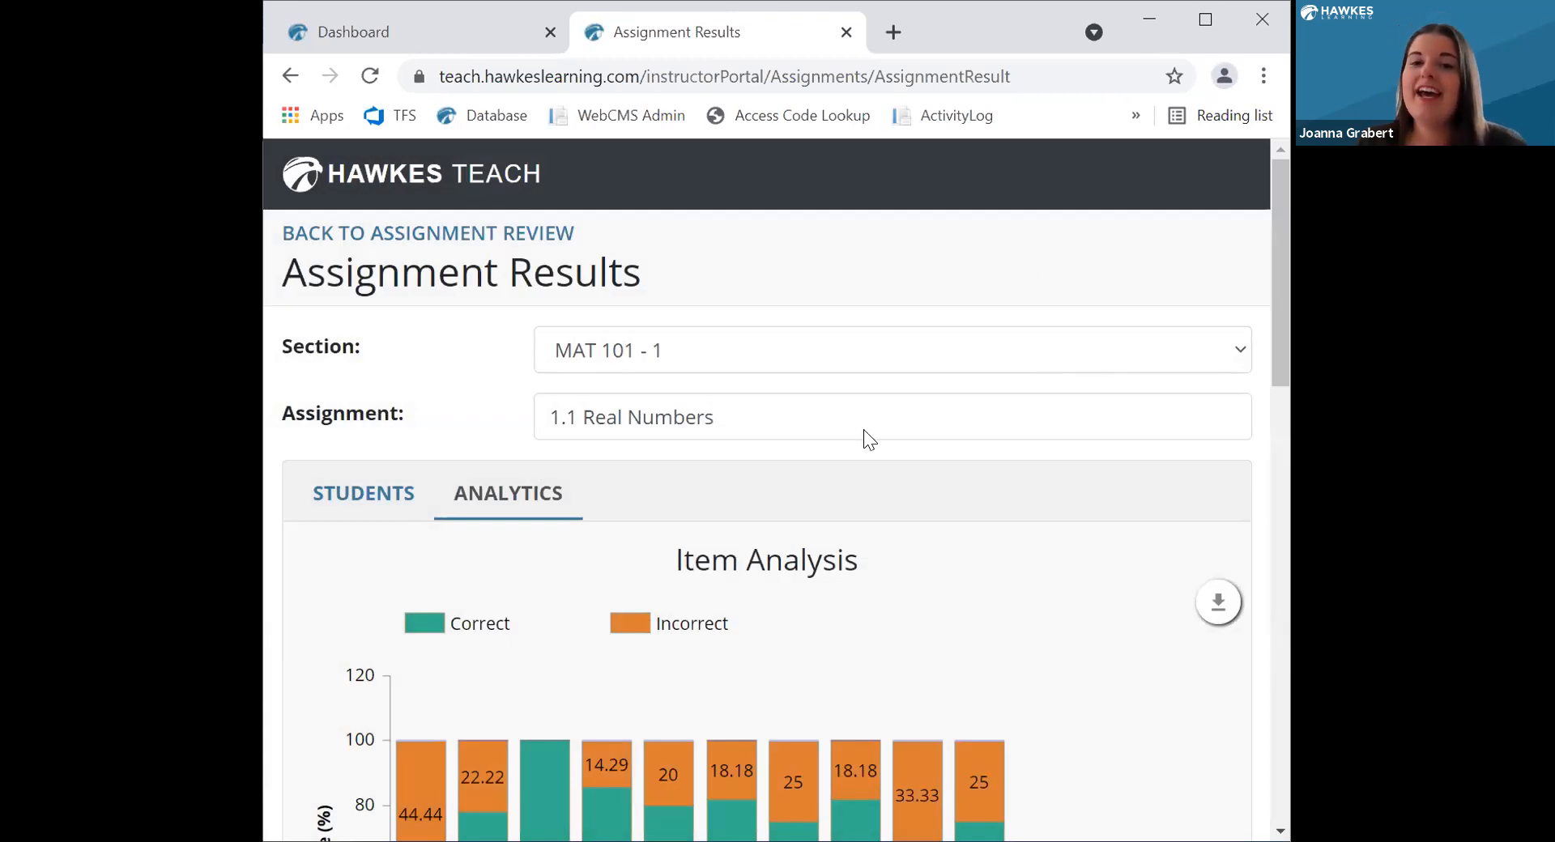
scroll(863, 429, "down", 9)
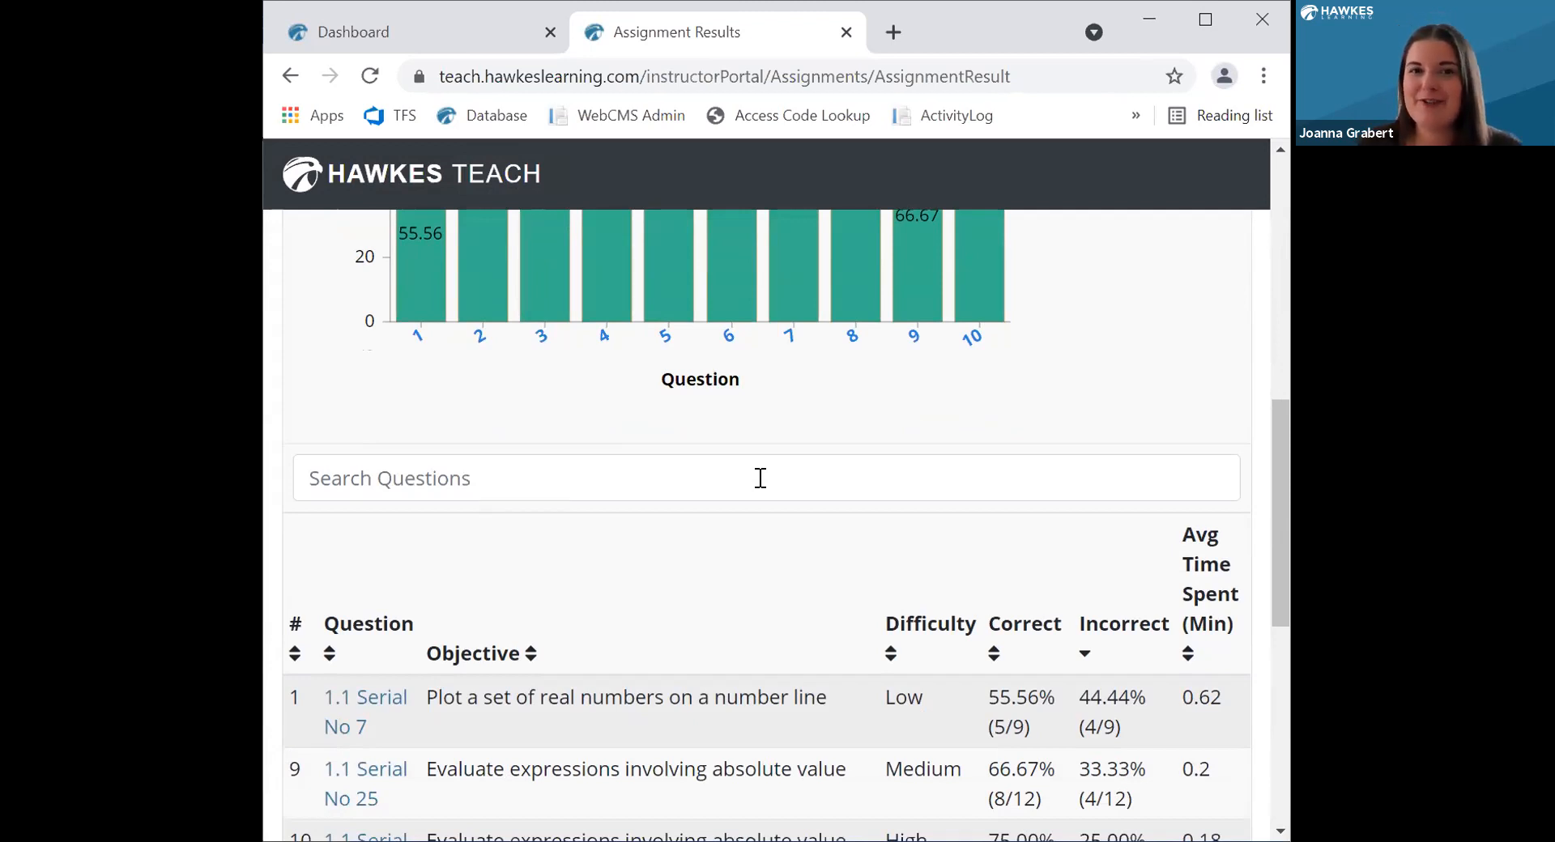
scroll(760, 478, "up", 8)
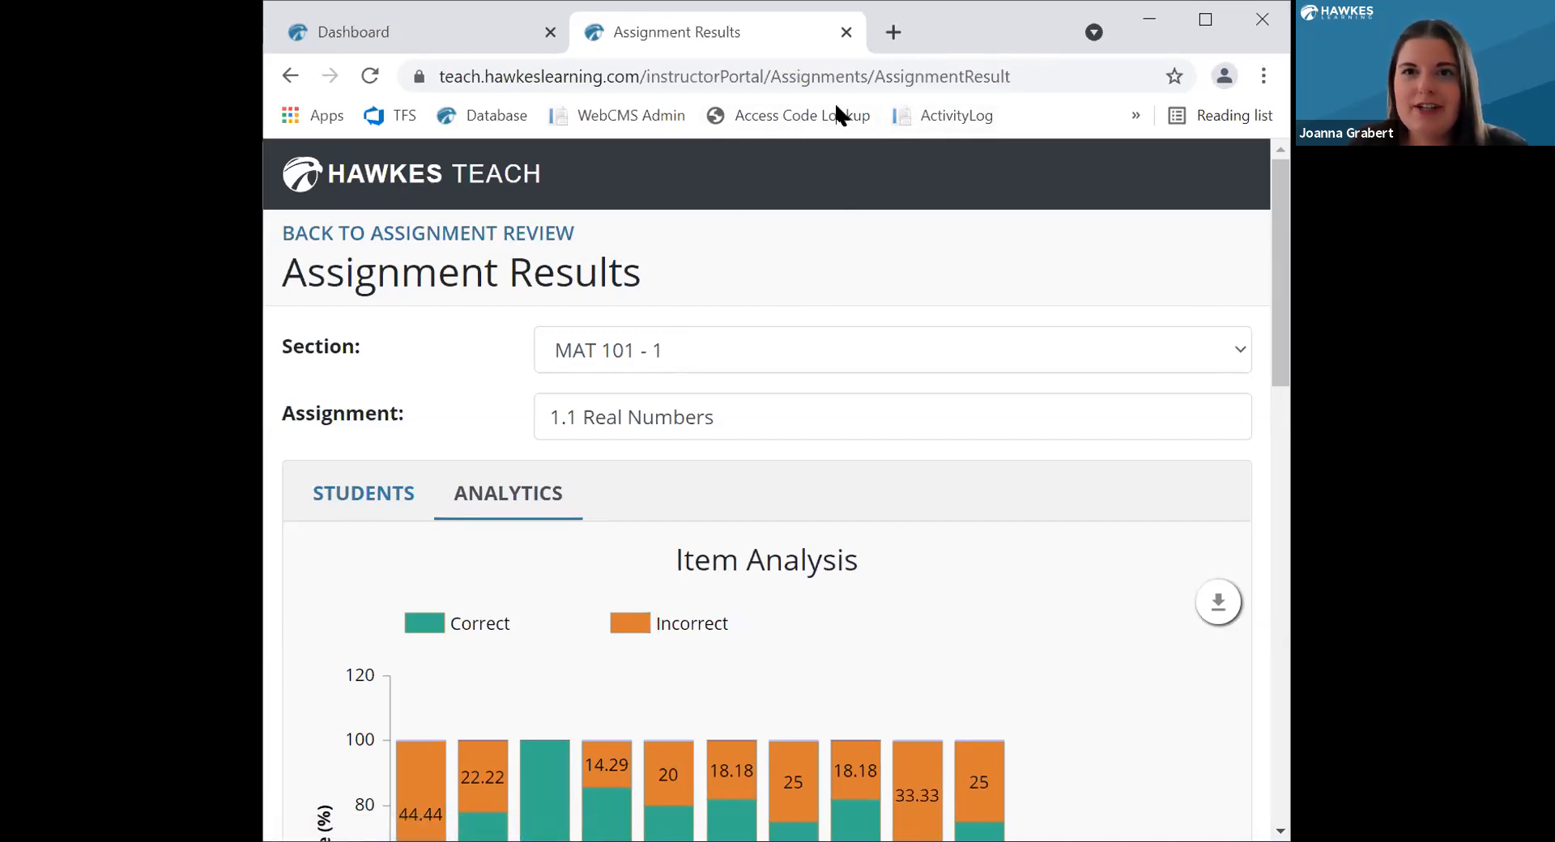
Close the assignment results, open the course's Display Options, and view the choices for the section displayed when first viewing a report
left_click(847, 33)
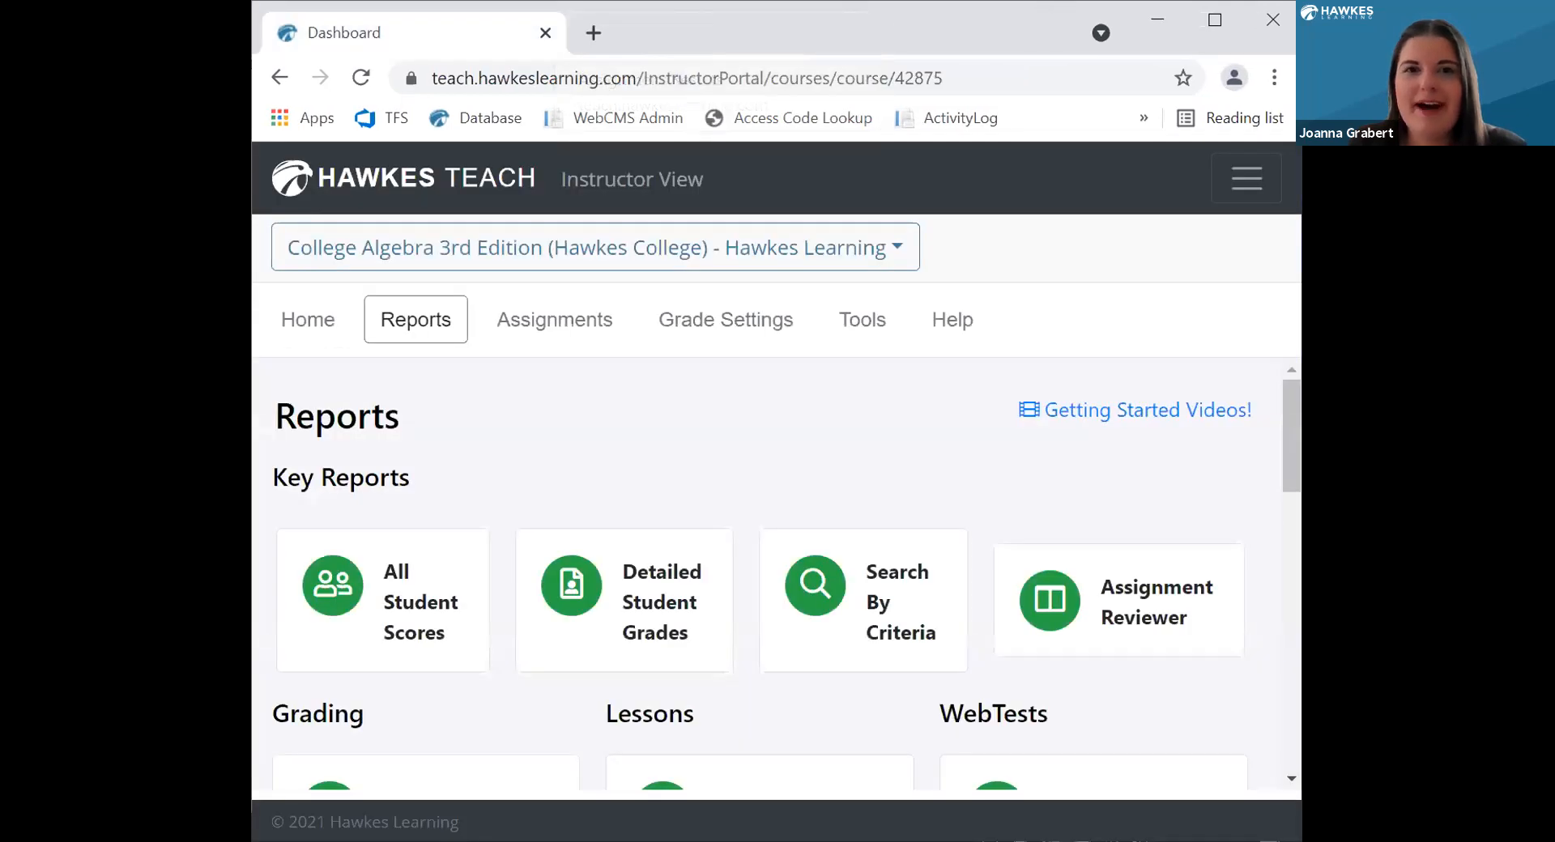
left_click(856, 328)
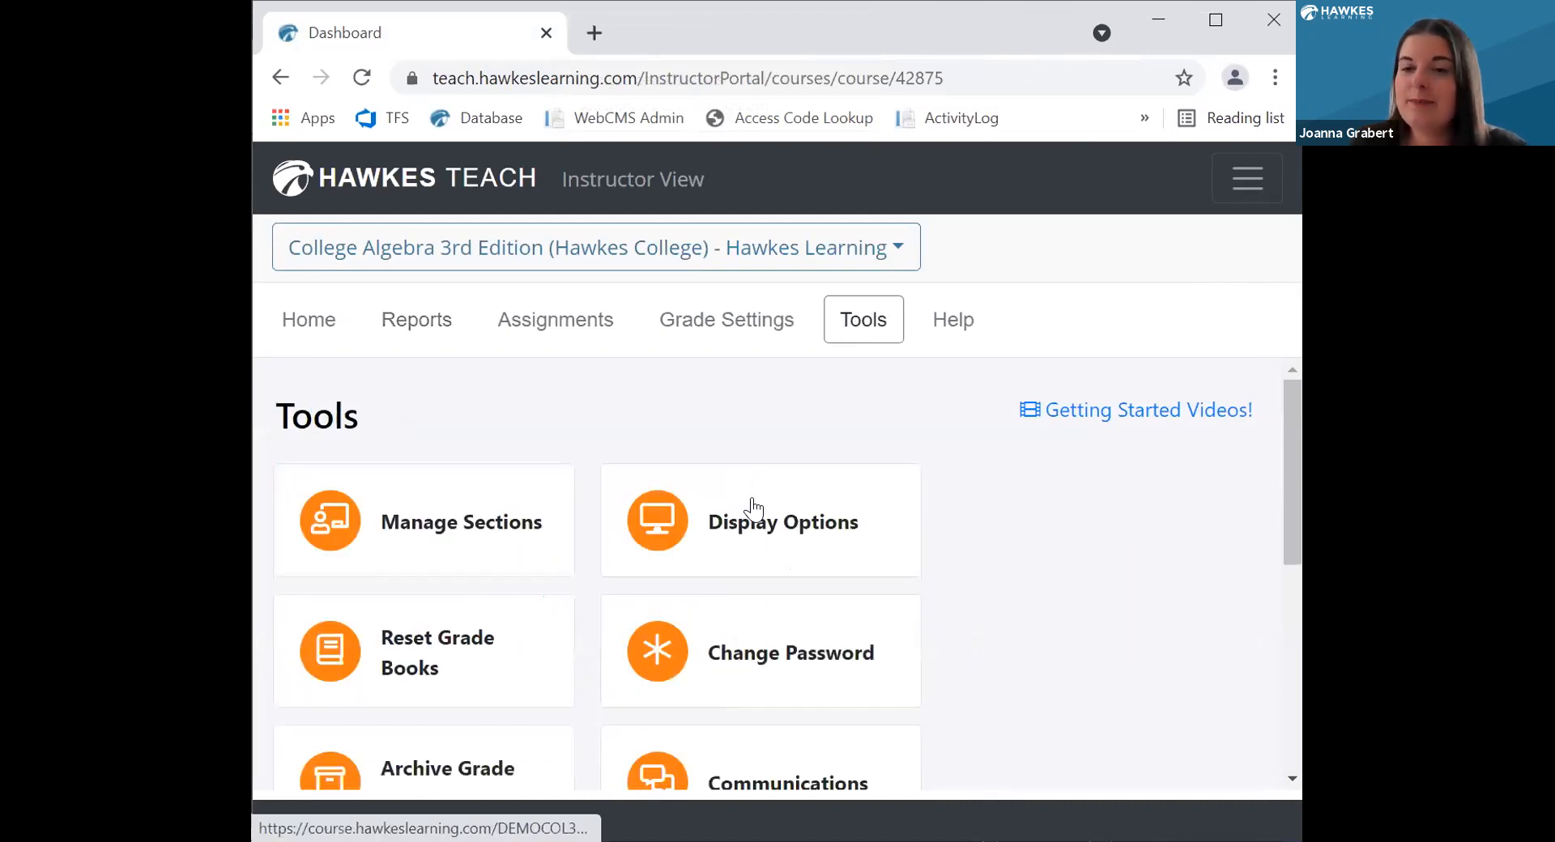
left_click(651, 505)
scroll(652, 506, "down", 5)
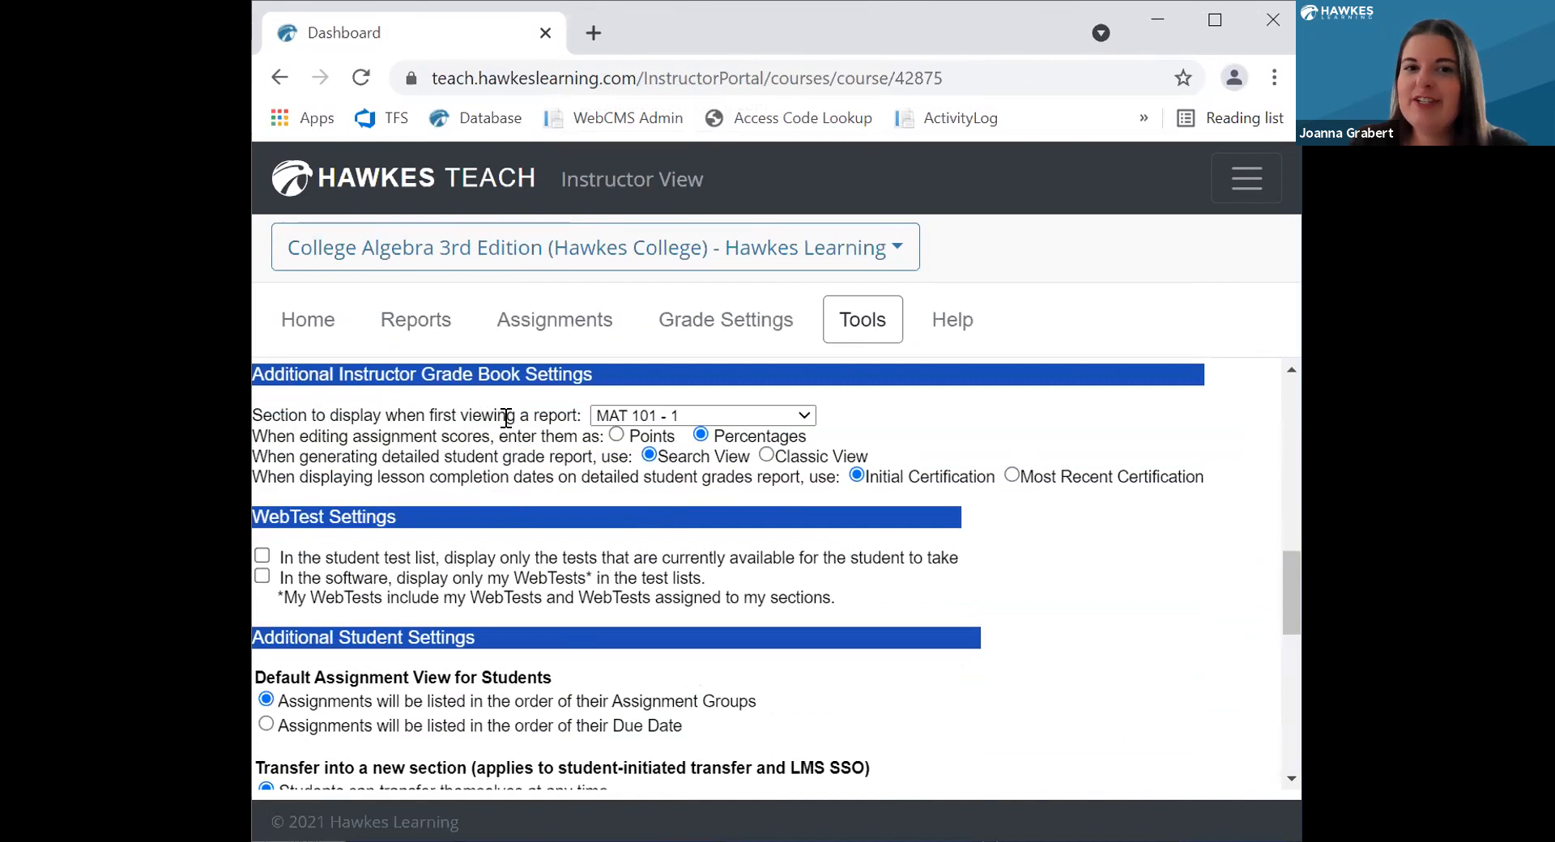
left_click(784, 415)
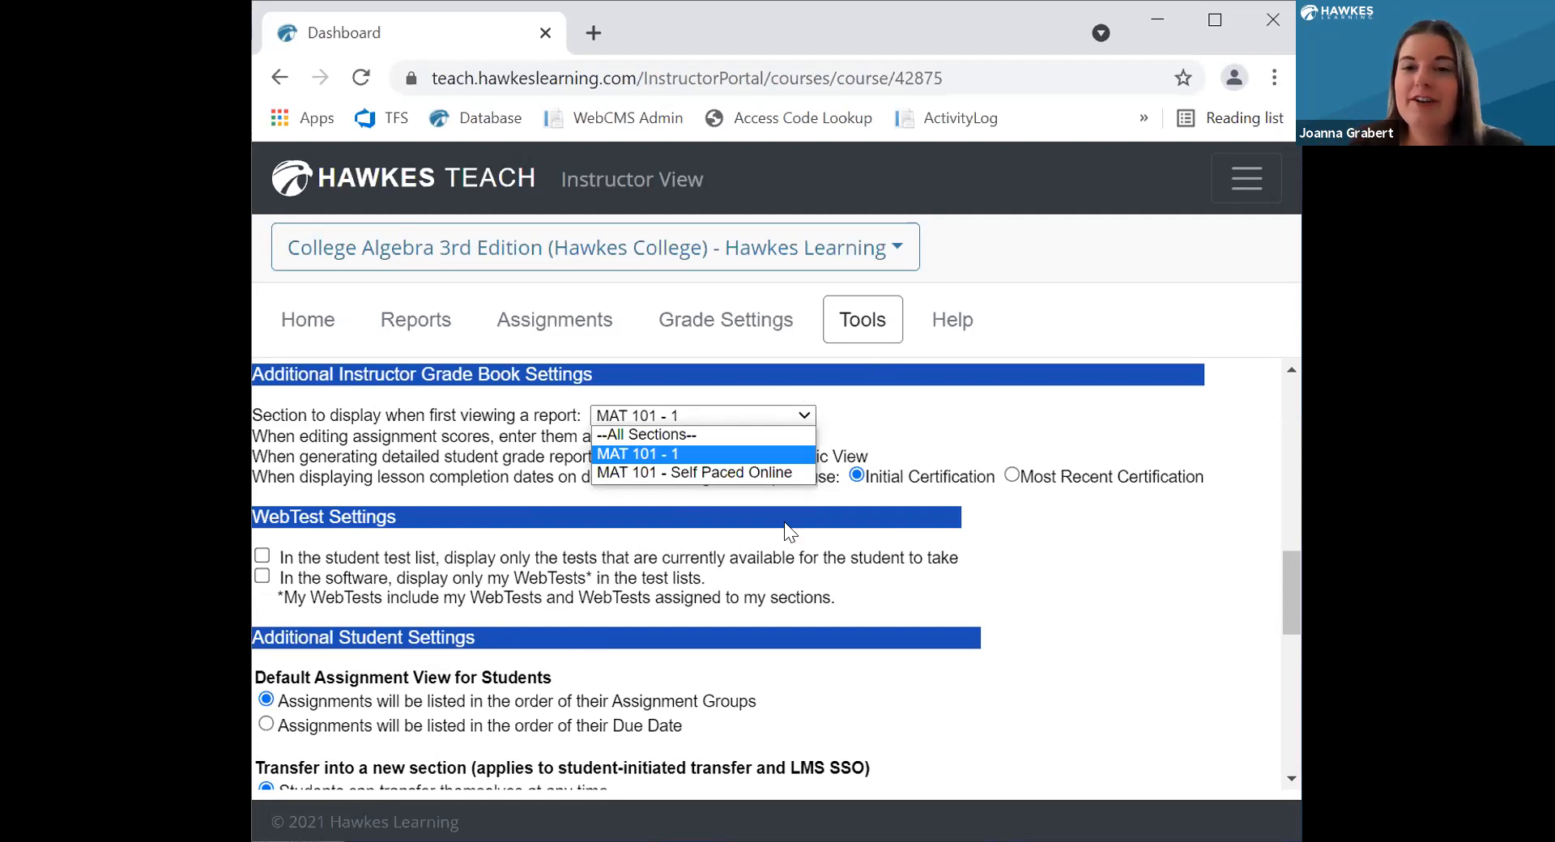
left_click(951, 346)
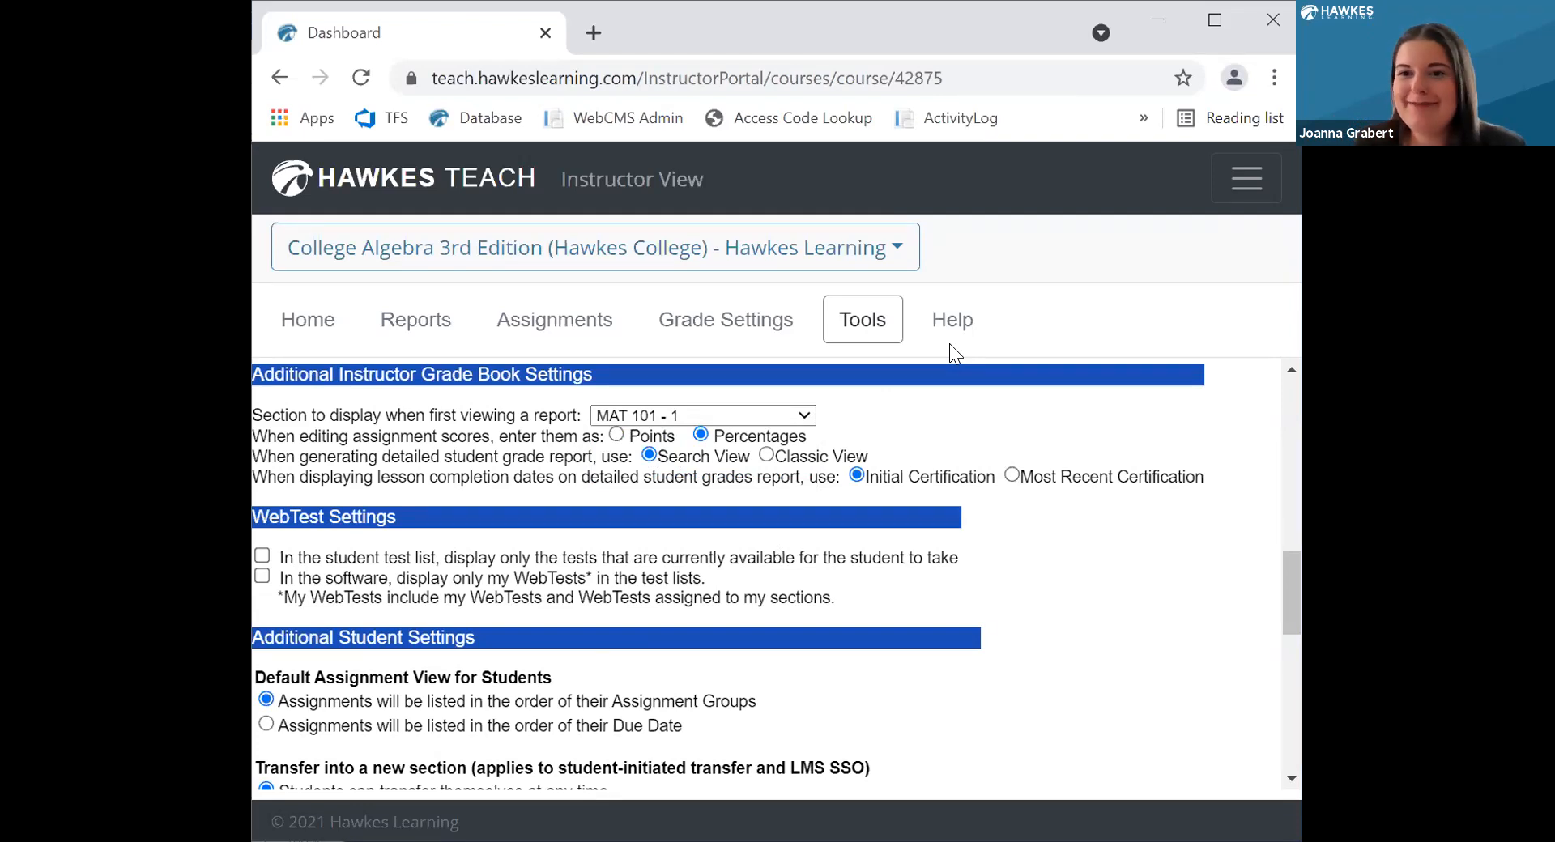
left_click(1246, 180)
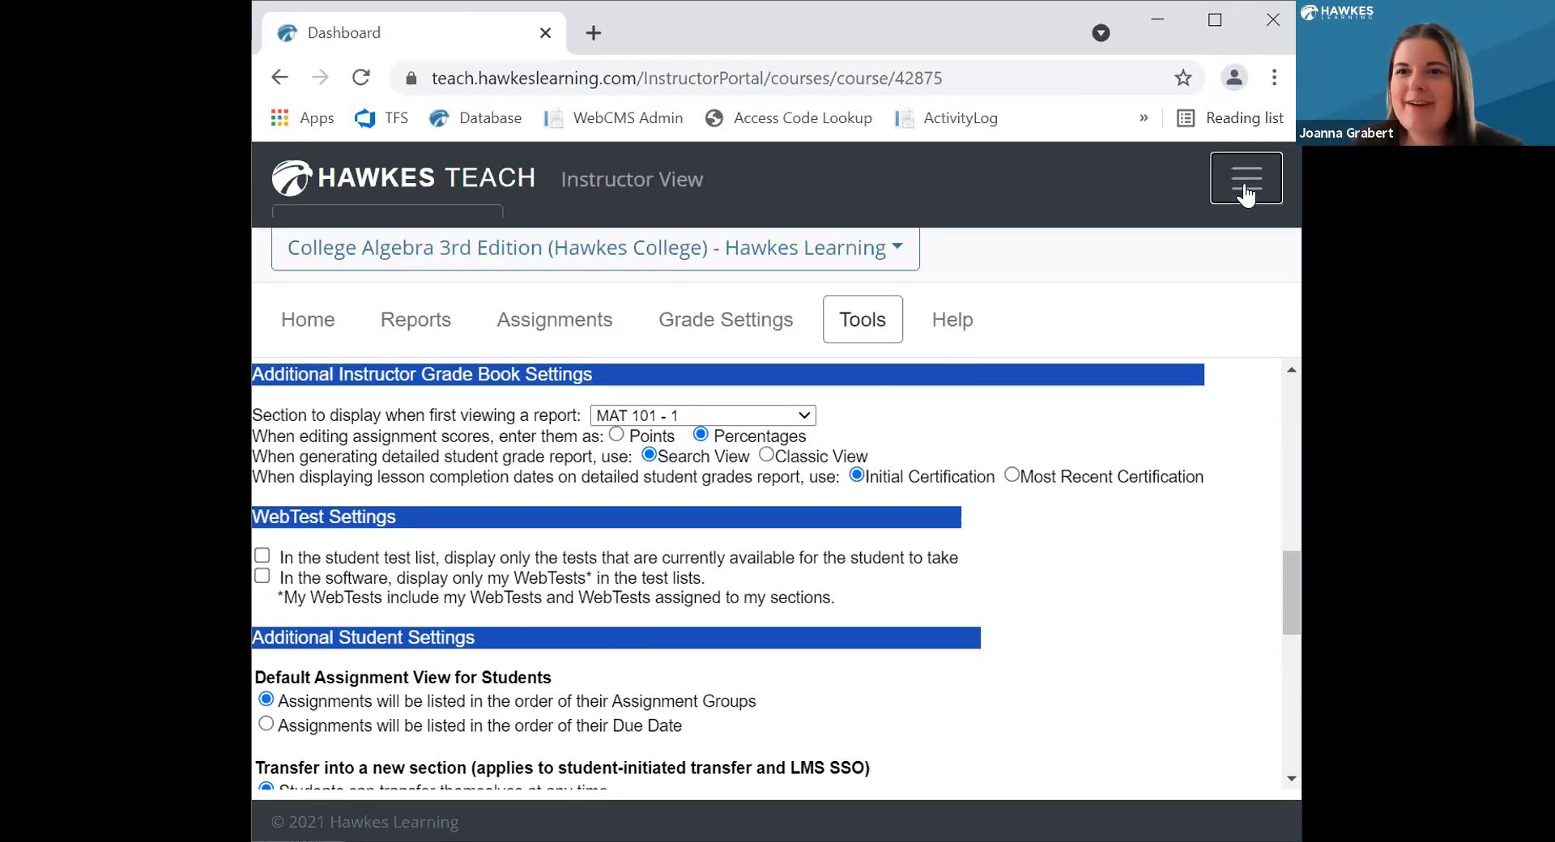
left_click_drag(911, 405, 698, 353)
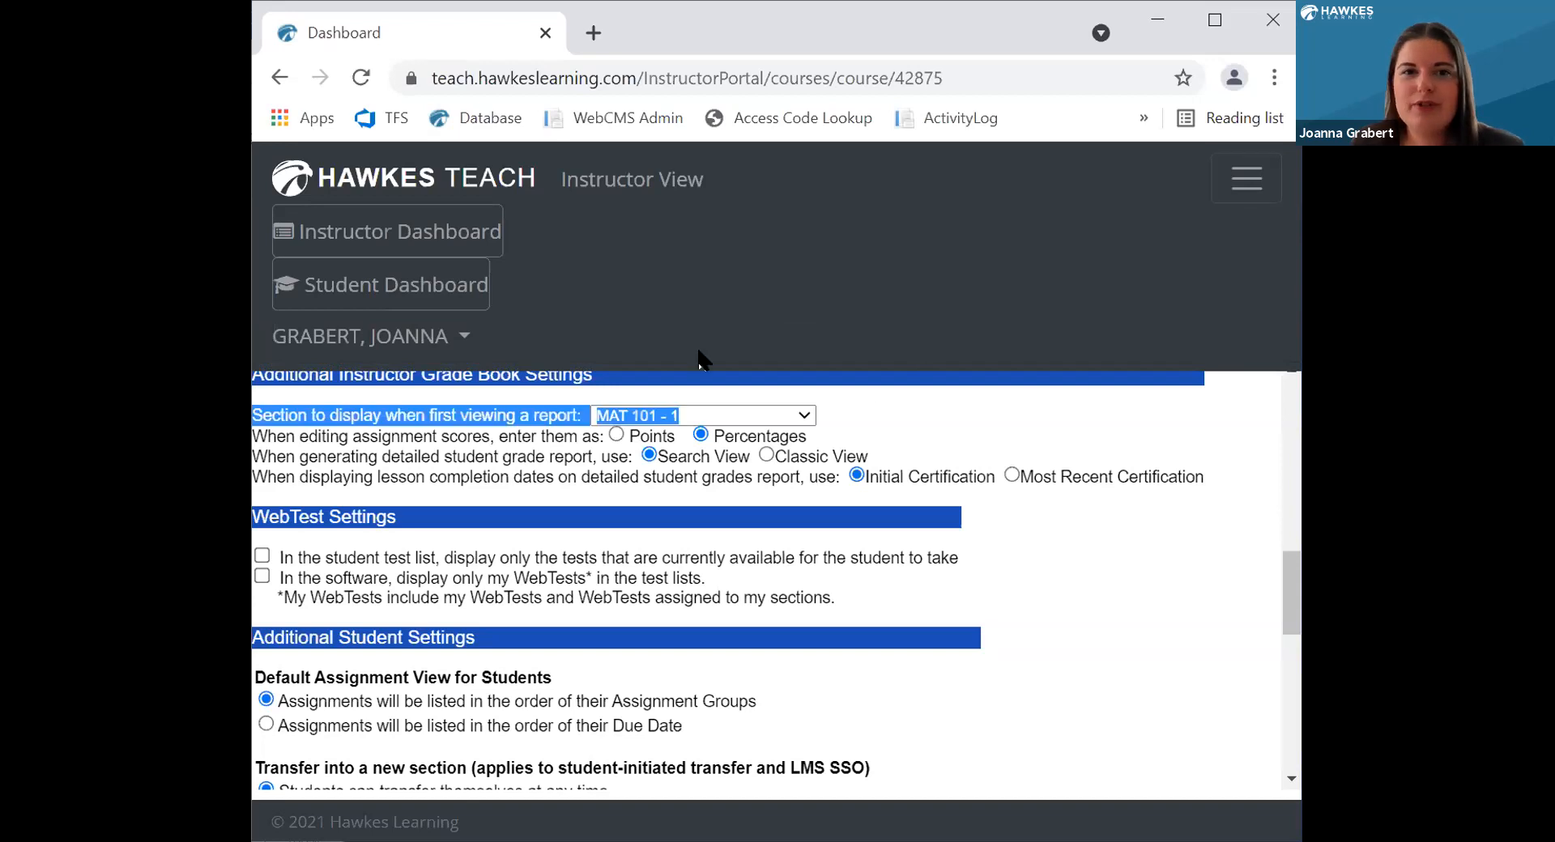
left_click(698, 374)
Switch to the Math 1332 (Hawkes University) course and open Manage Students from its tools
left_click(494, 274)
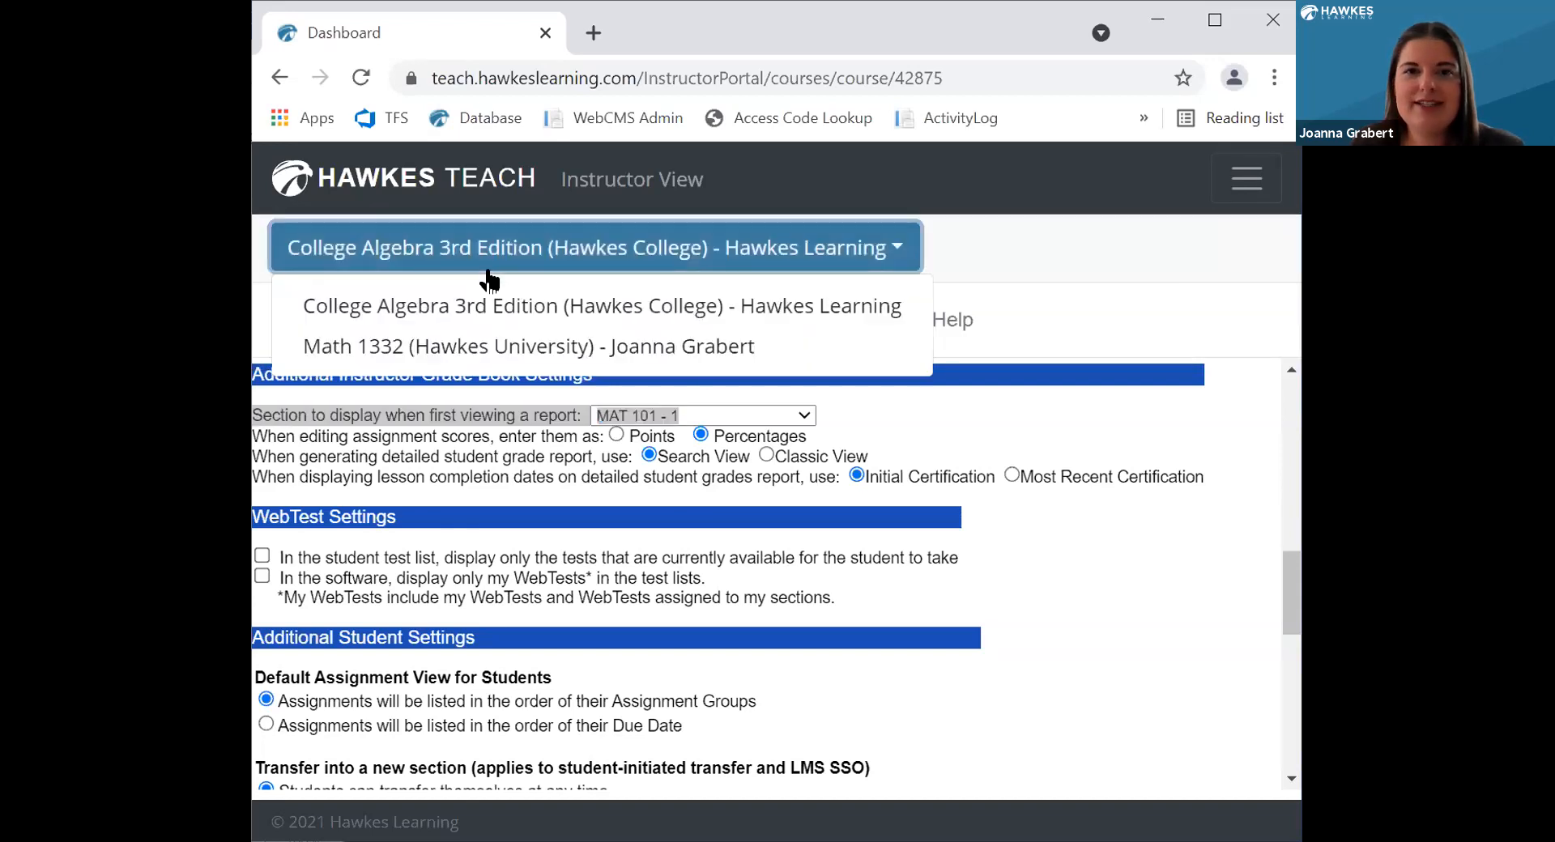
left_click(497, 354)
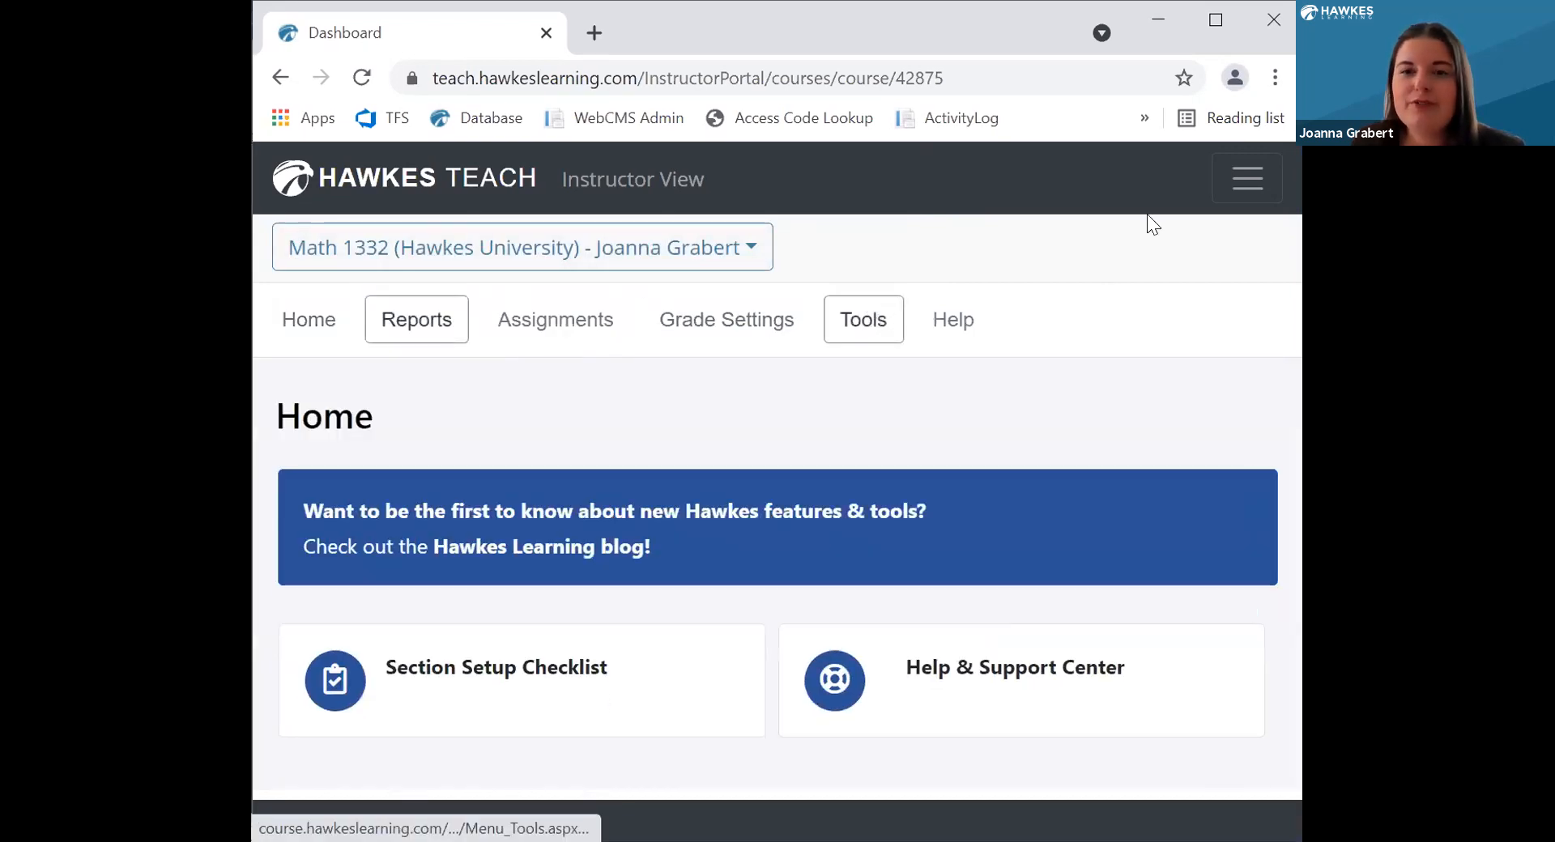
left_click(835, 332)
scroll(334, 632, "down", 3)
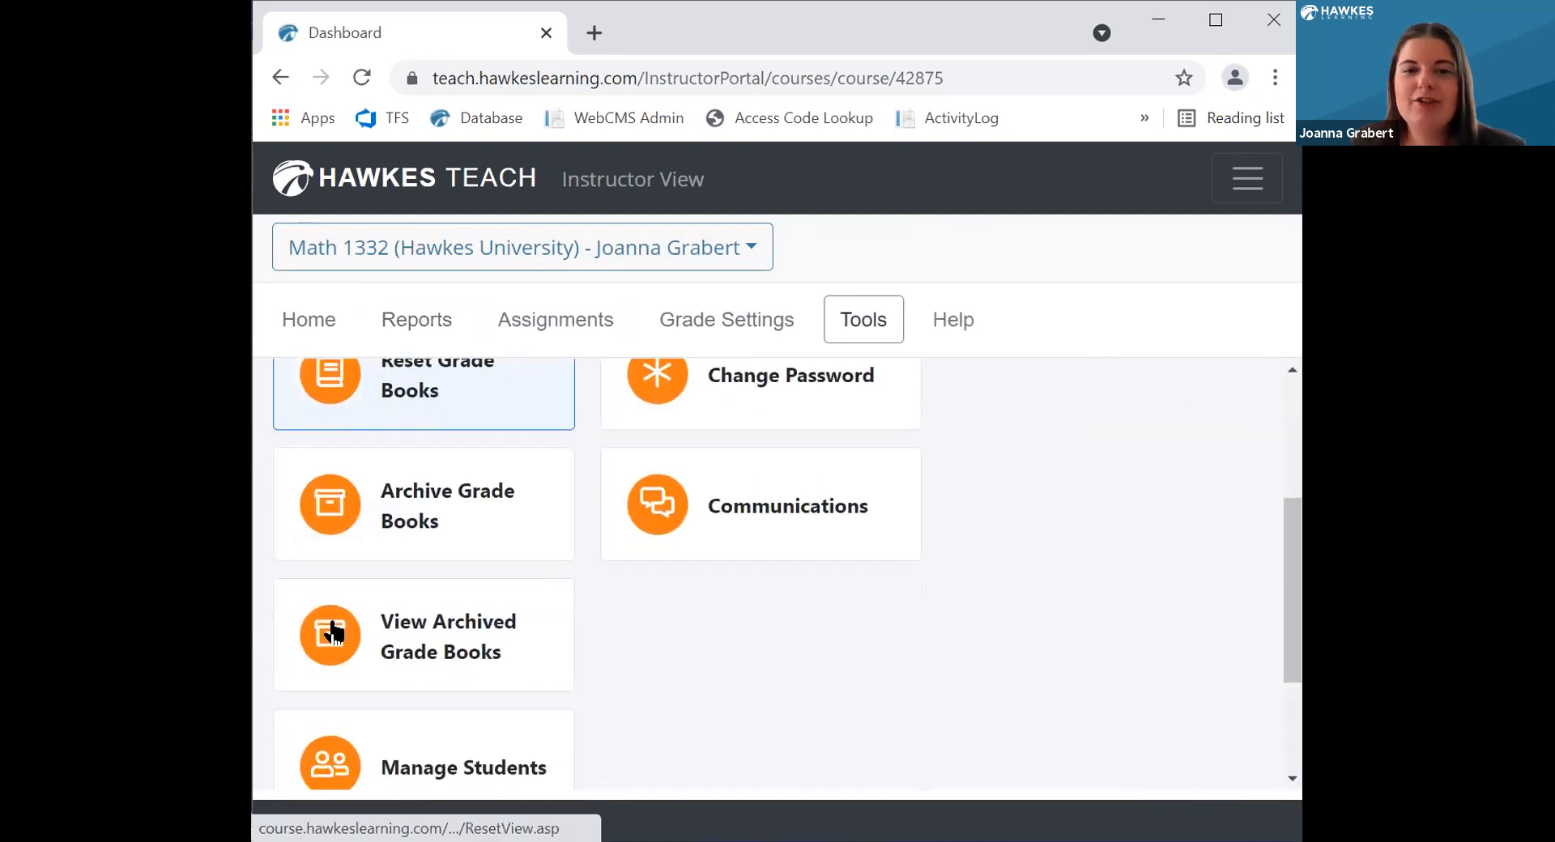
scroll(334, 632, "down", 1)
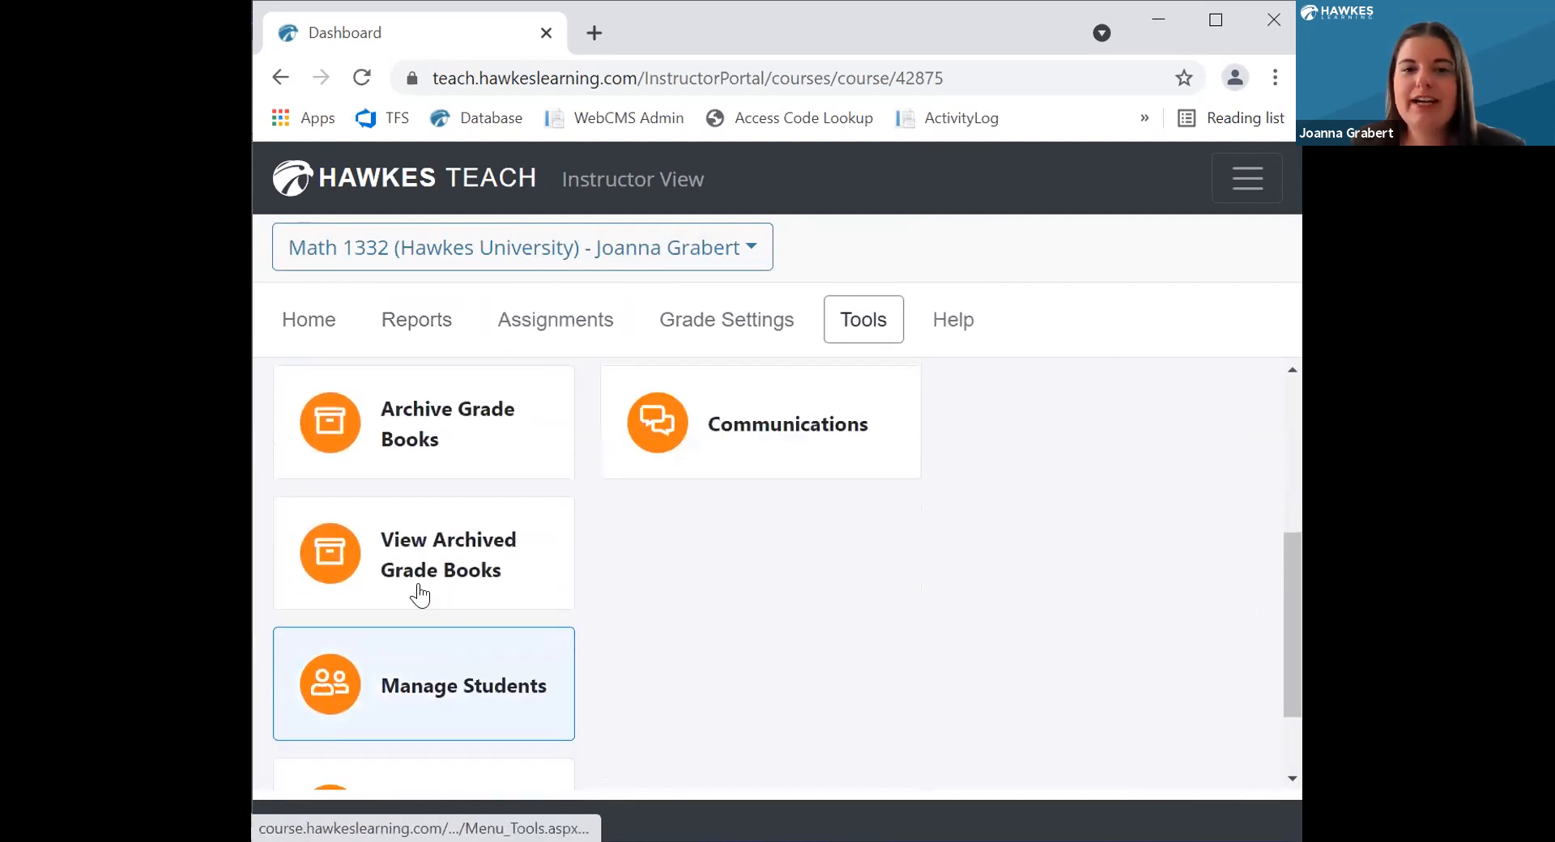
left_click(483, 697)
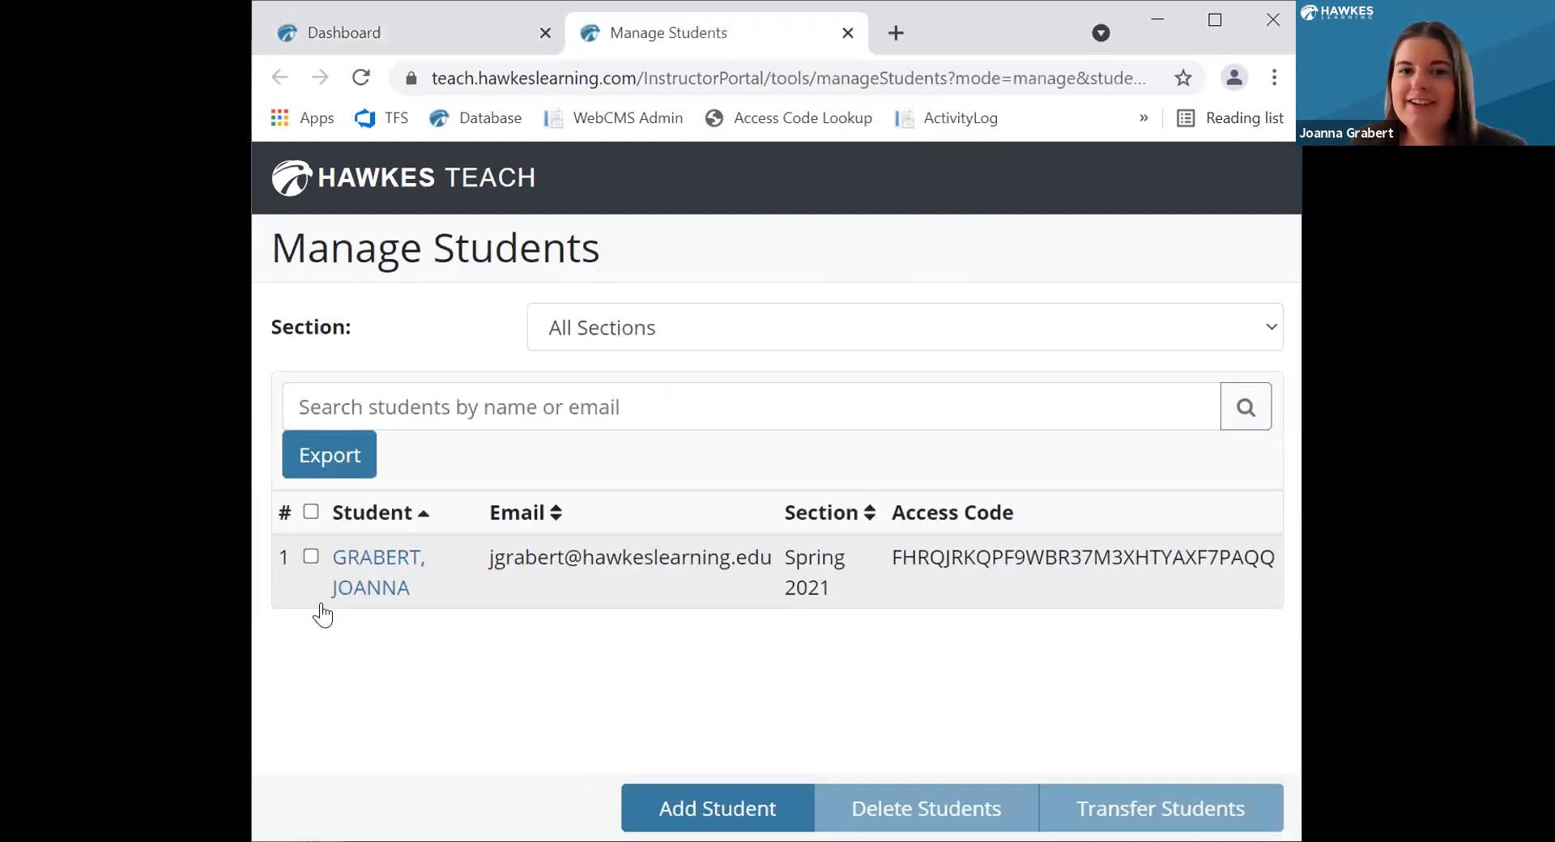
Transfer the listed student to section MATH 1332-05 Summer 2021, including time information for Learn, Practice and Certify
left_click(311, 557)
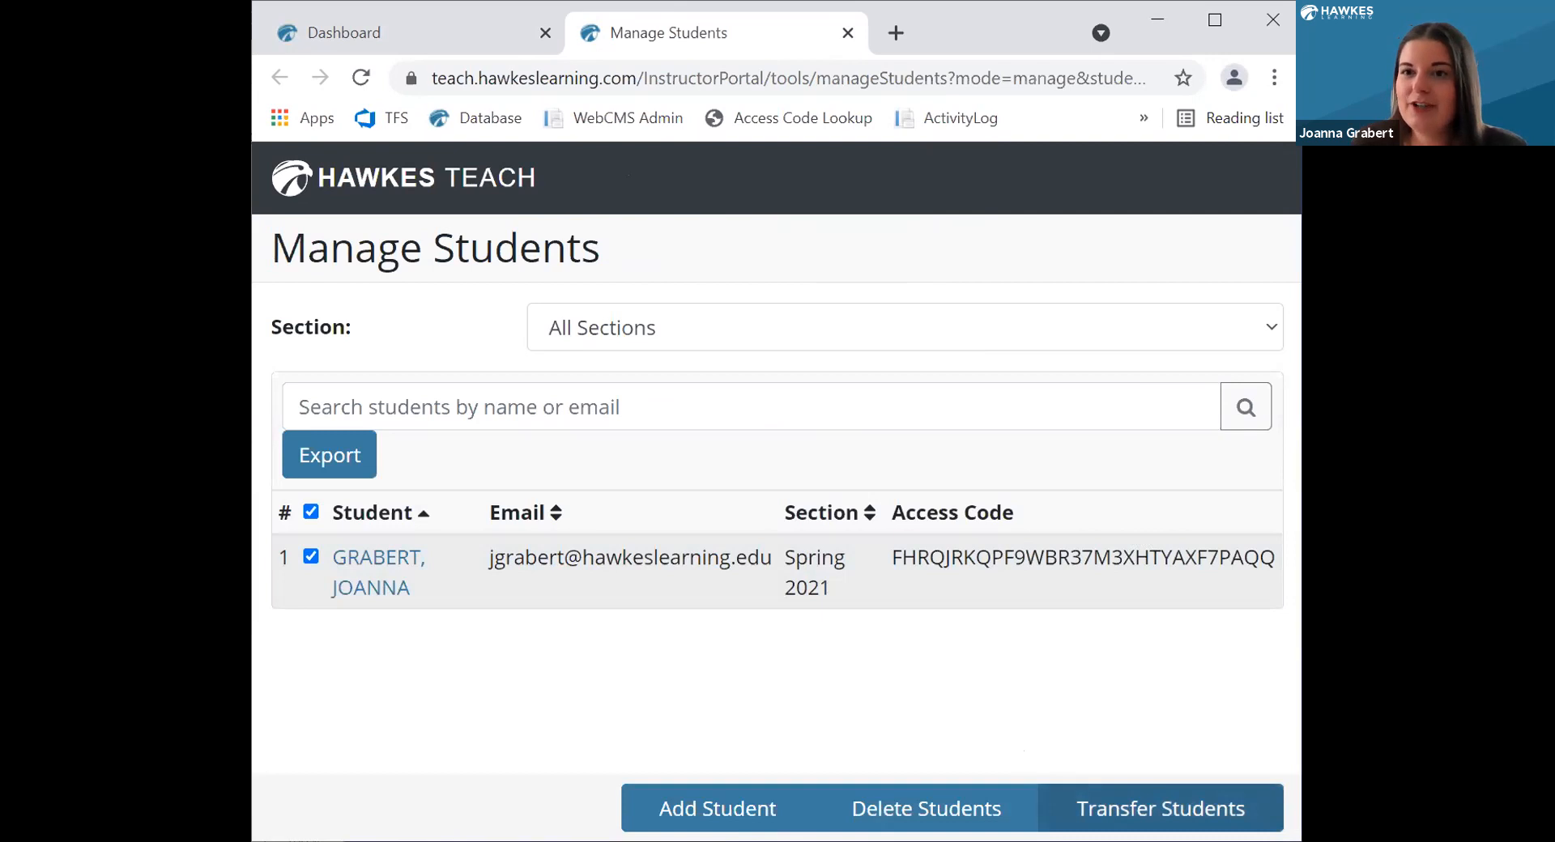
left_click(1161, 808)
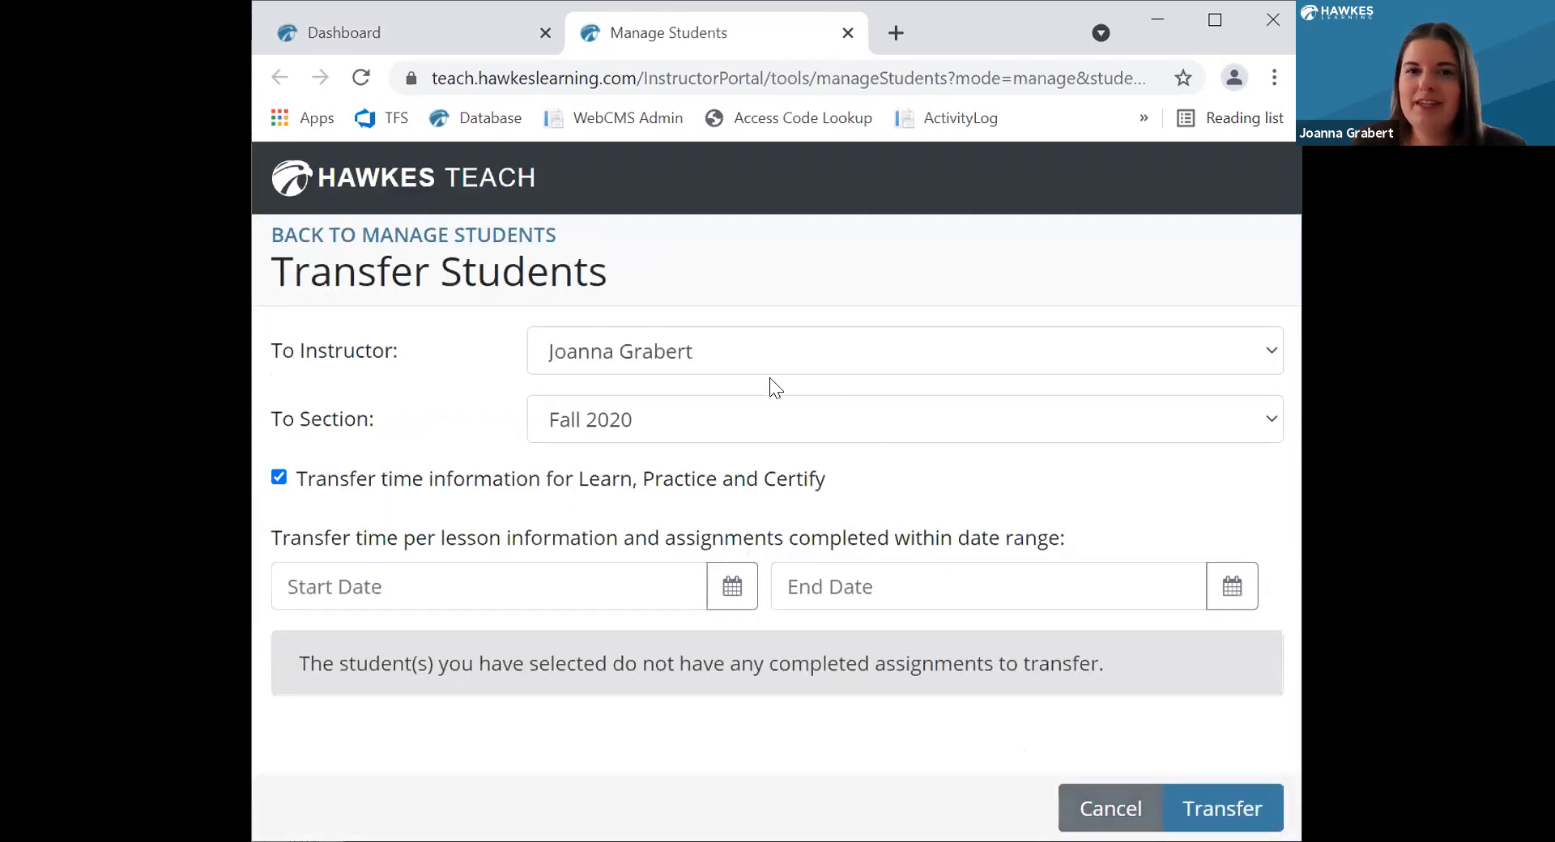
left_click(684, 426)
left_click(707, 488)
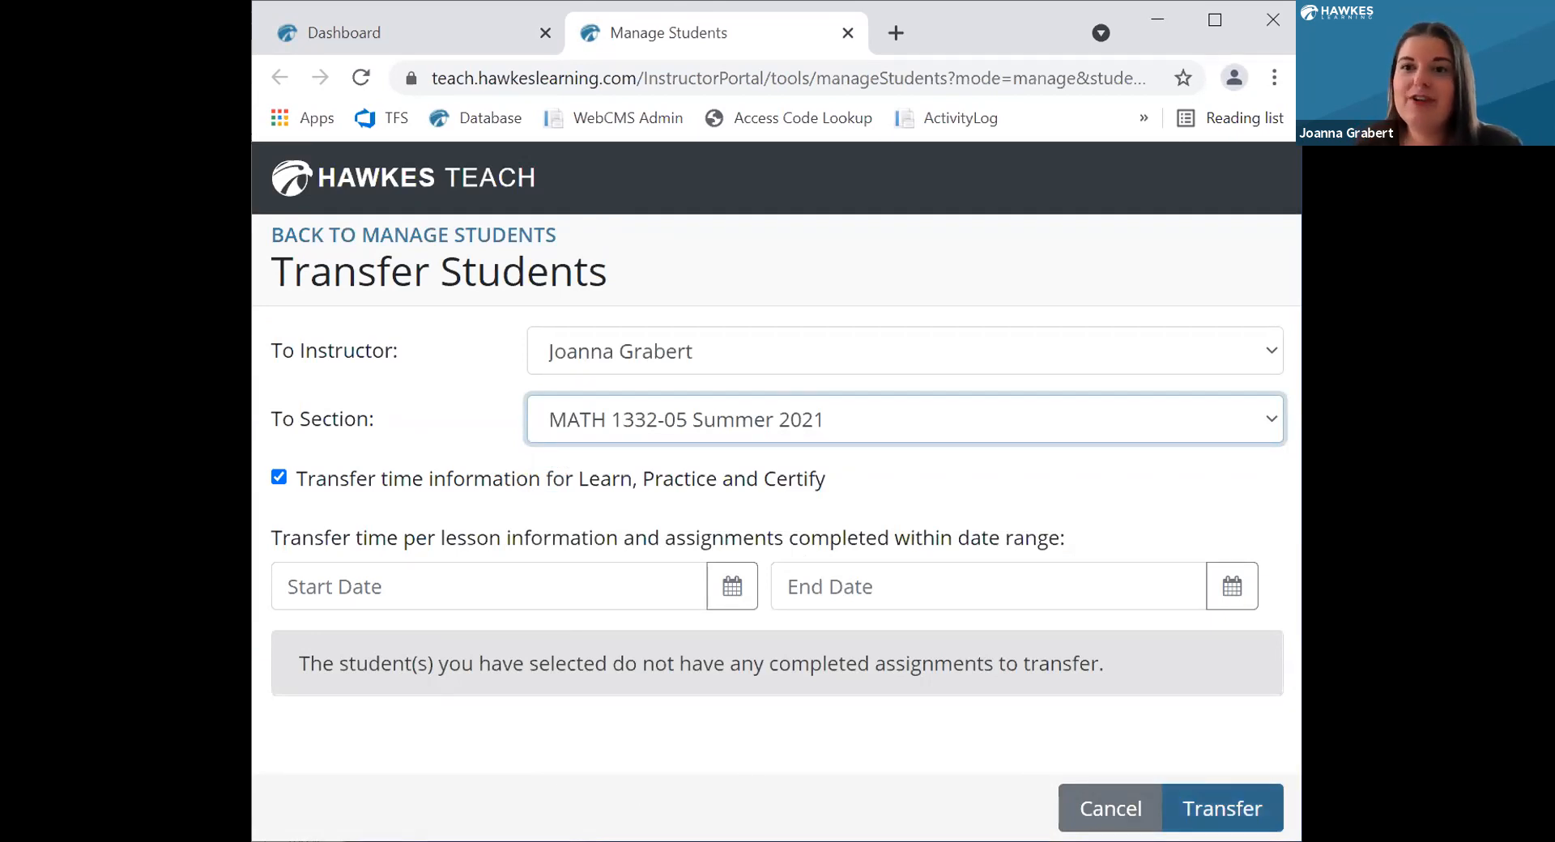
left_click(1223, 807)
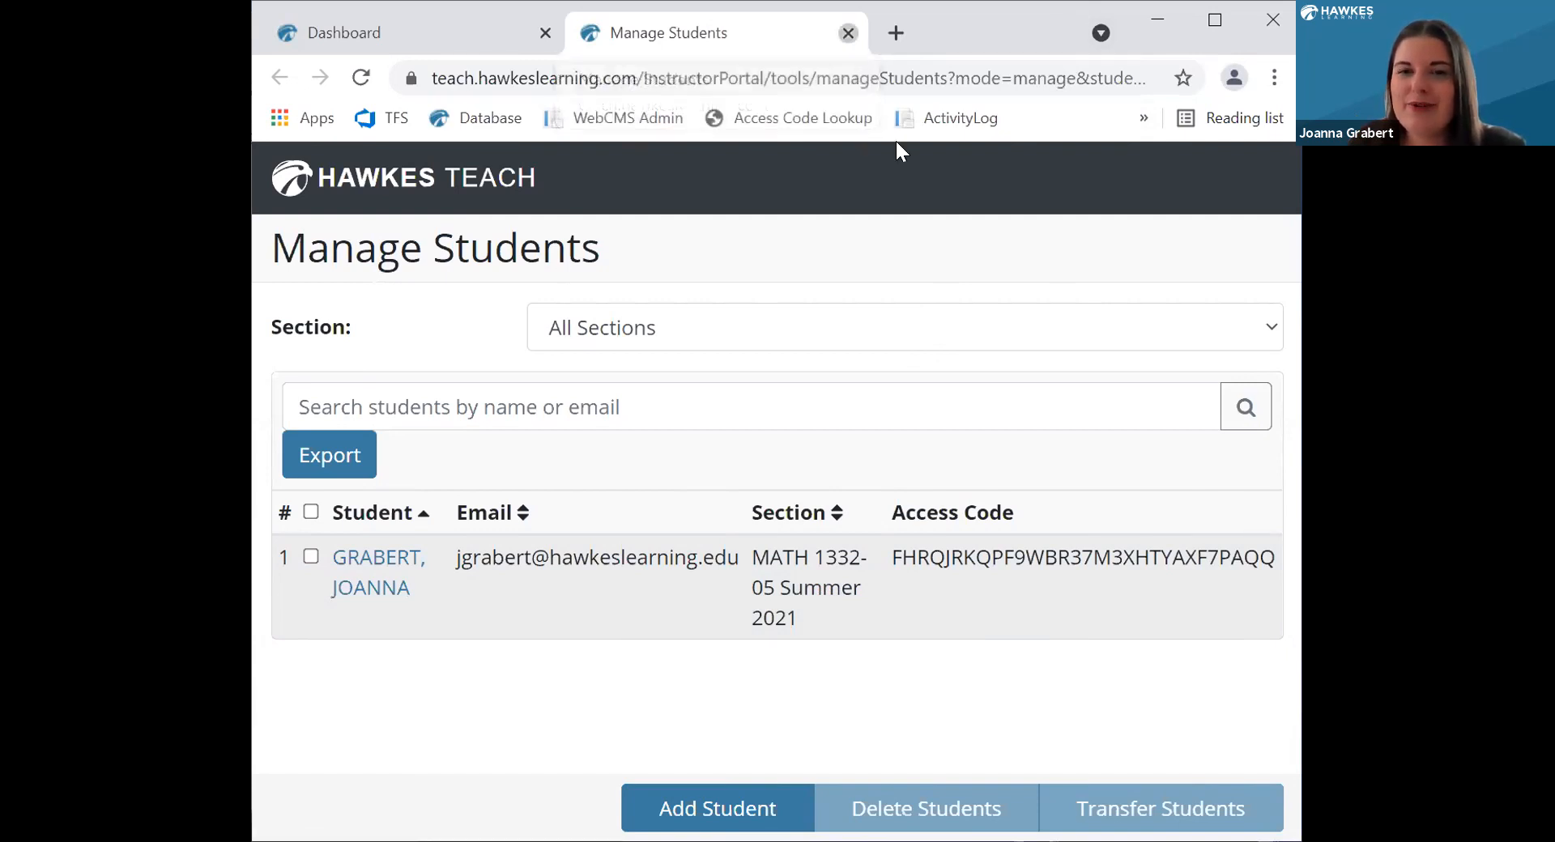
Close Manage Students, switch to the Student Dashboard, and look over the assignments due in Viewing Life Mathematically
left_click(847, 32)
left_click(1247, 195)
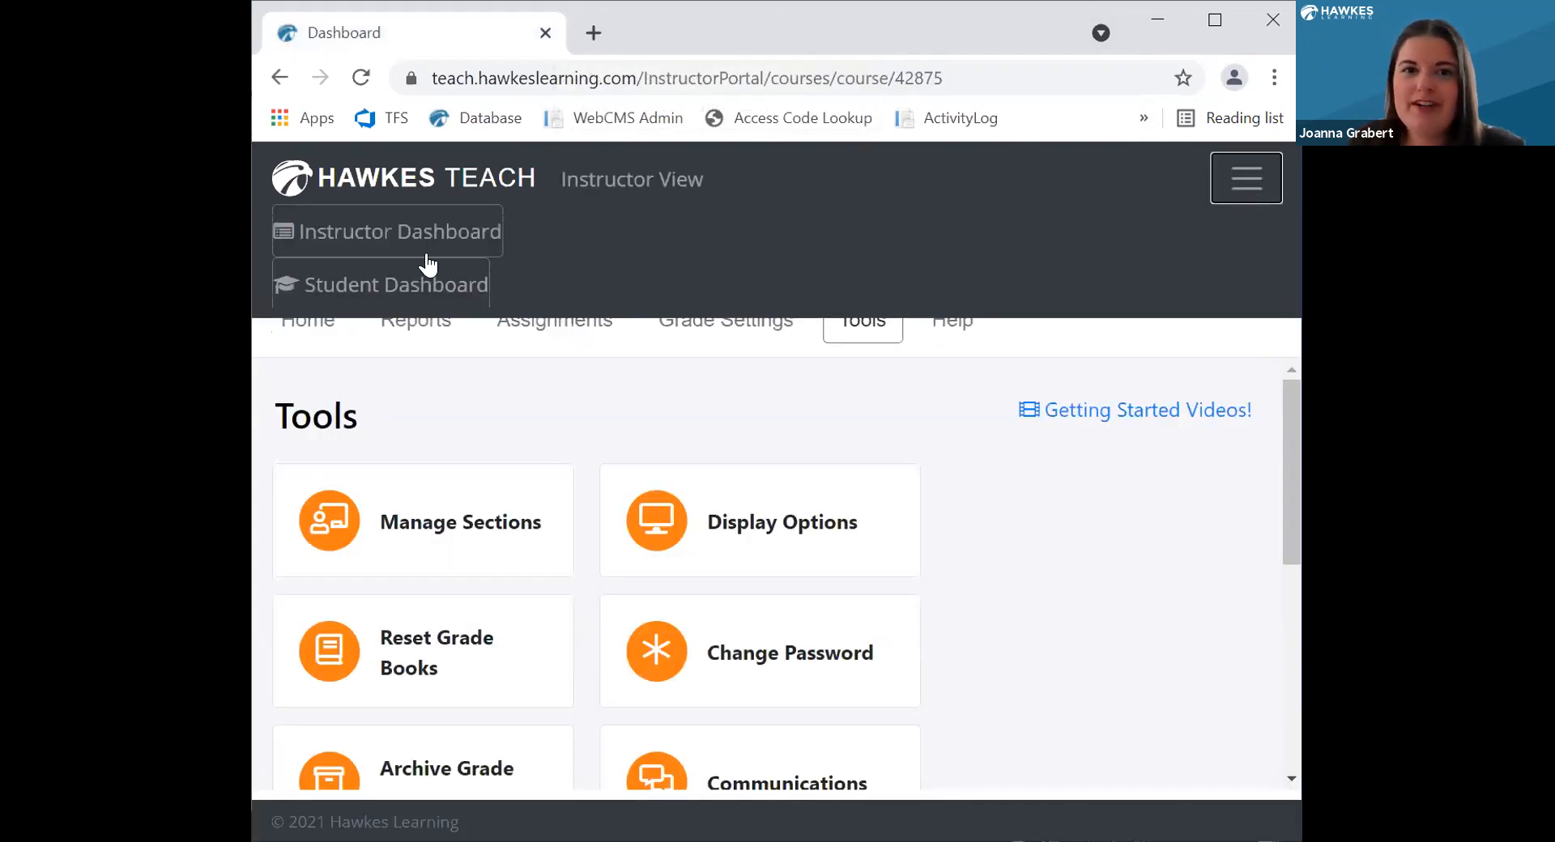
left_click(425, 280)
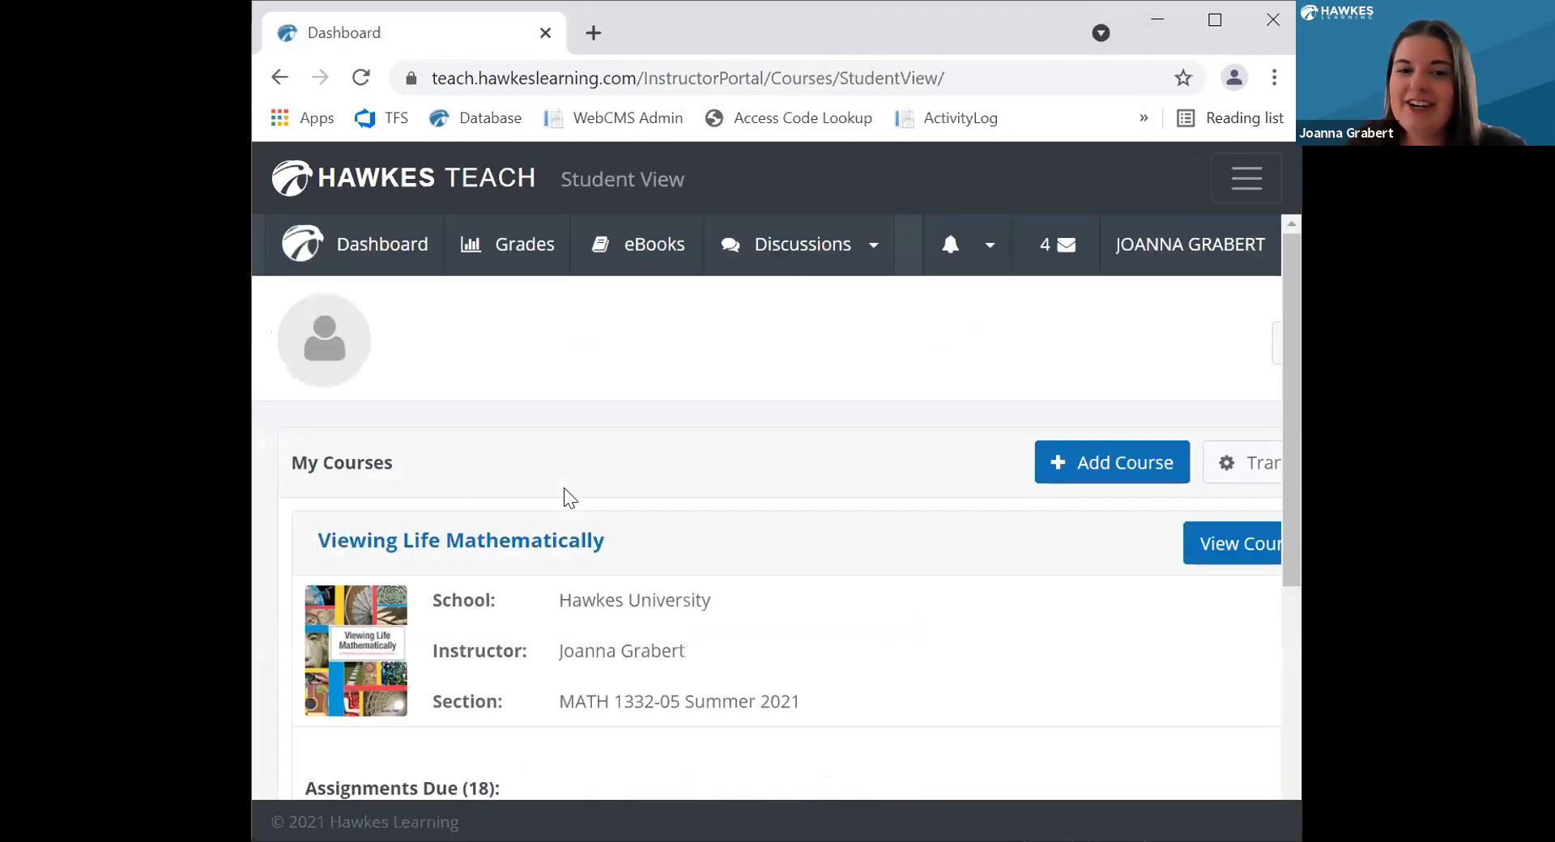
scroll(582, 502, "down", 5)
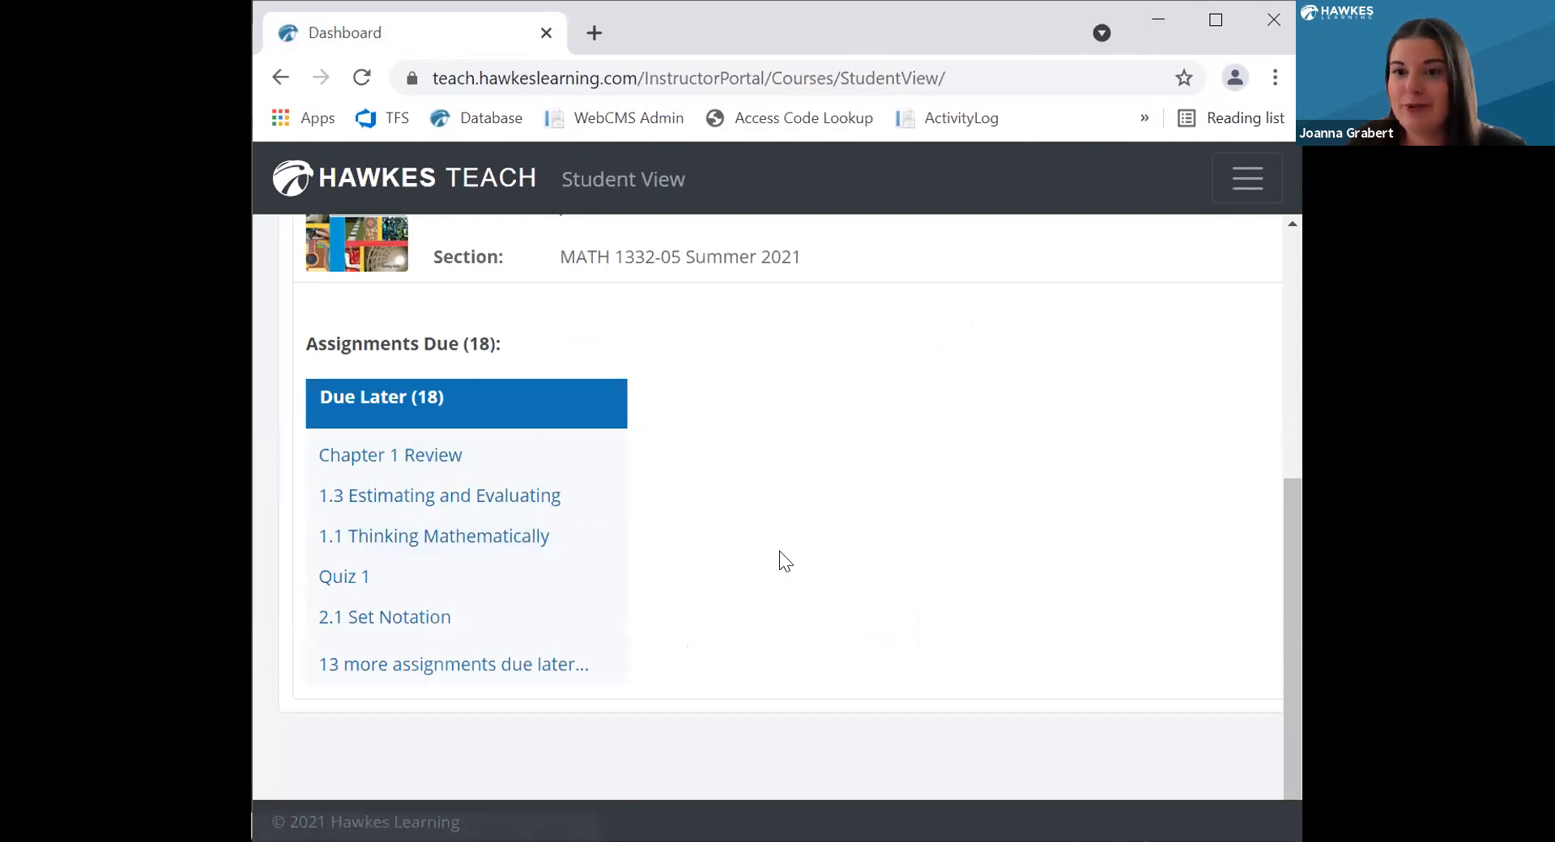